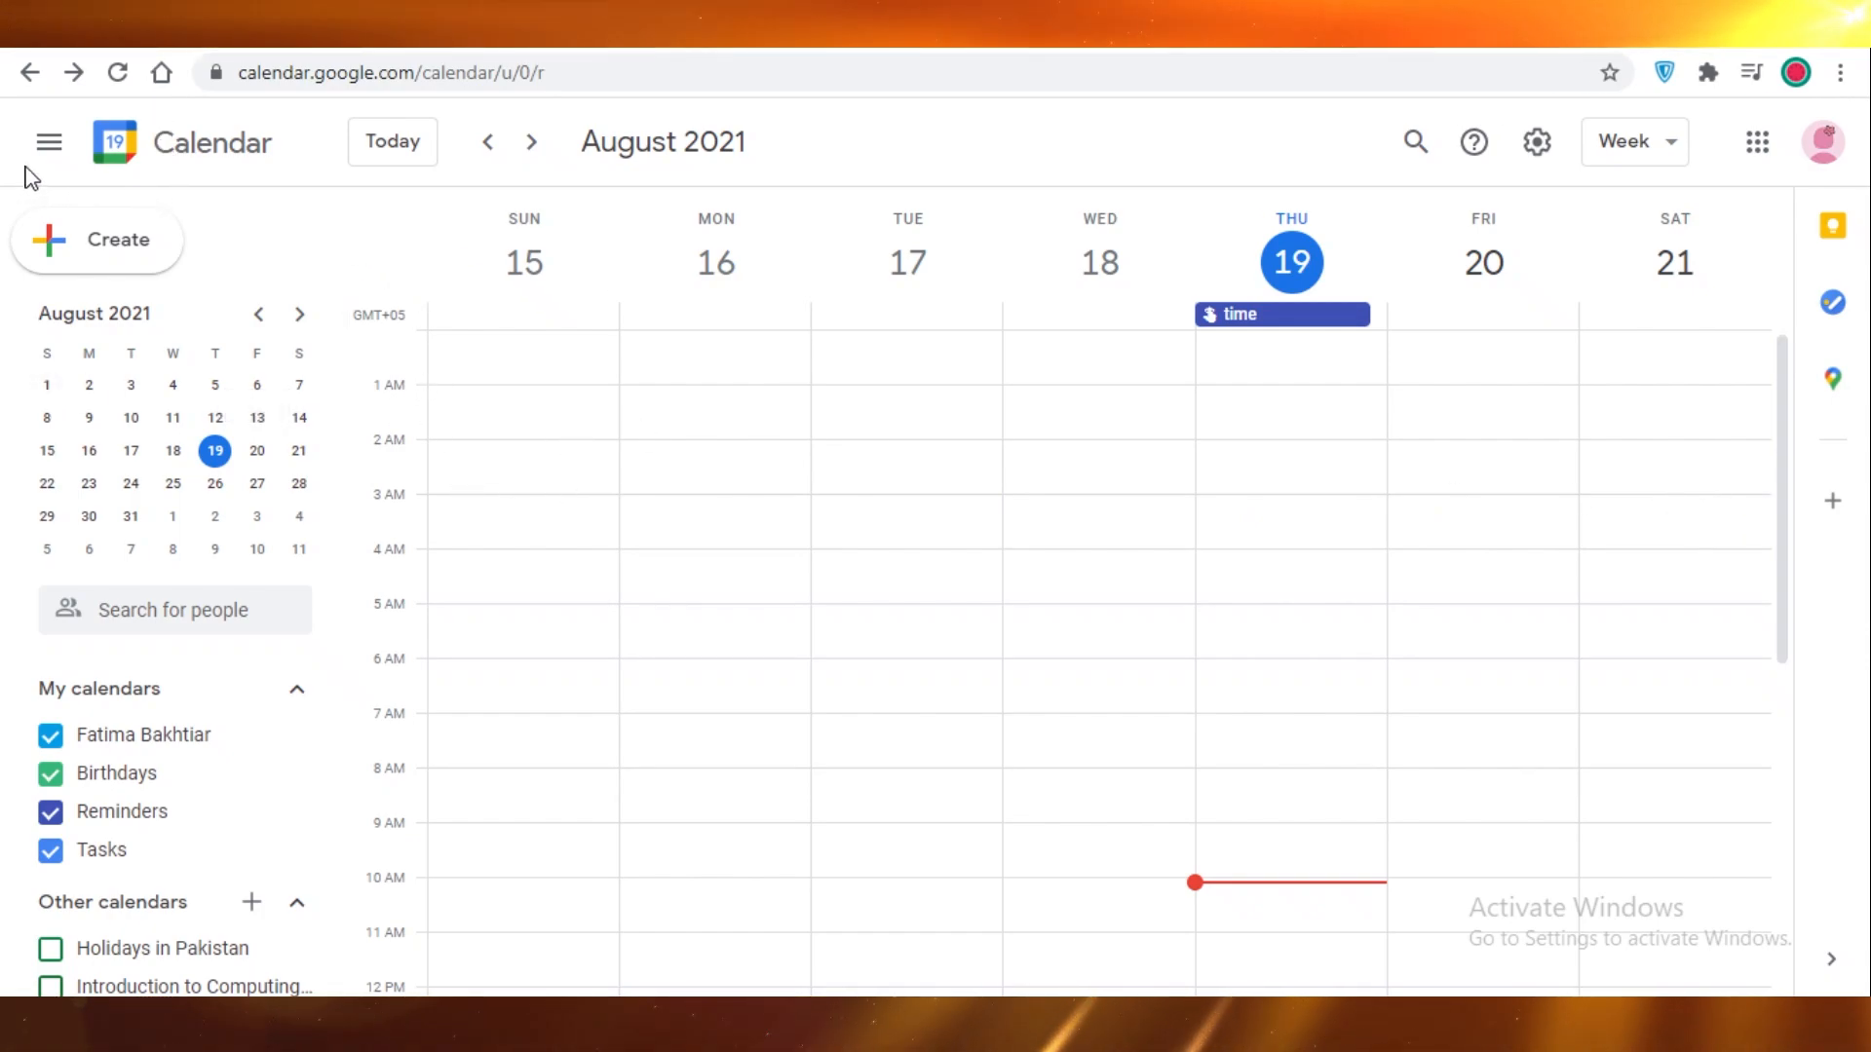
# Examine the Reminder and Task options for a new 12:30am entry on Thursday 19 August without saving it.
pyautogui.click(46, 144)
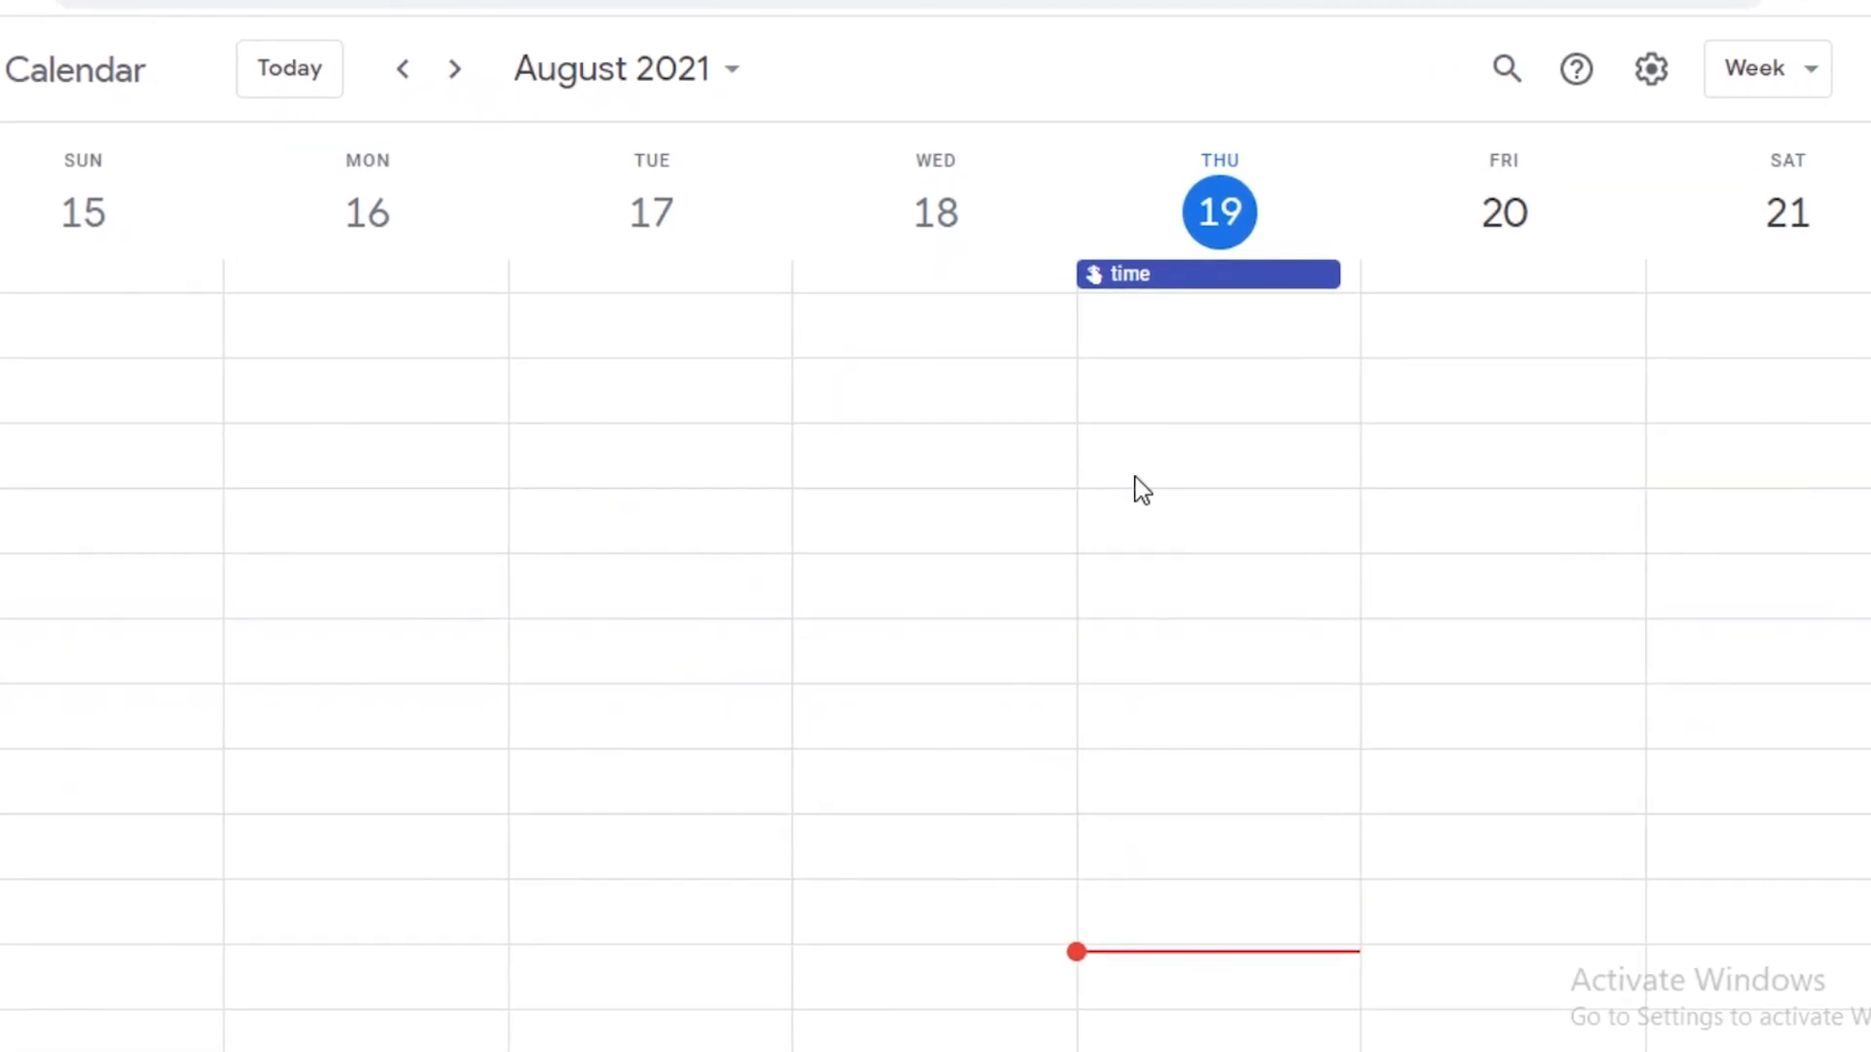
pyautogui.click(1204, 341)
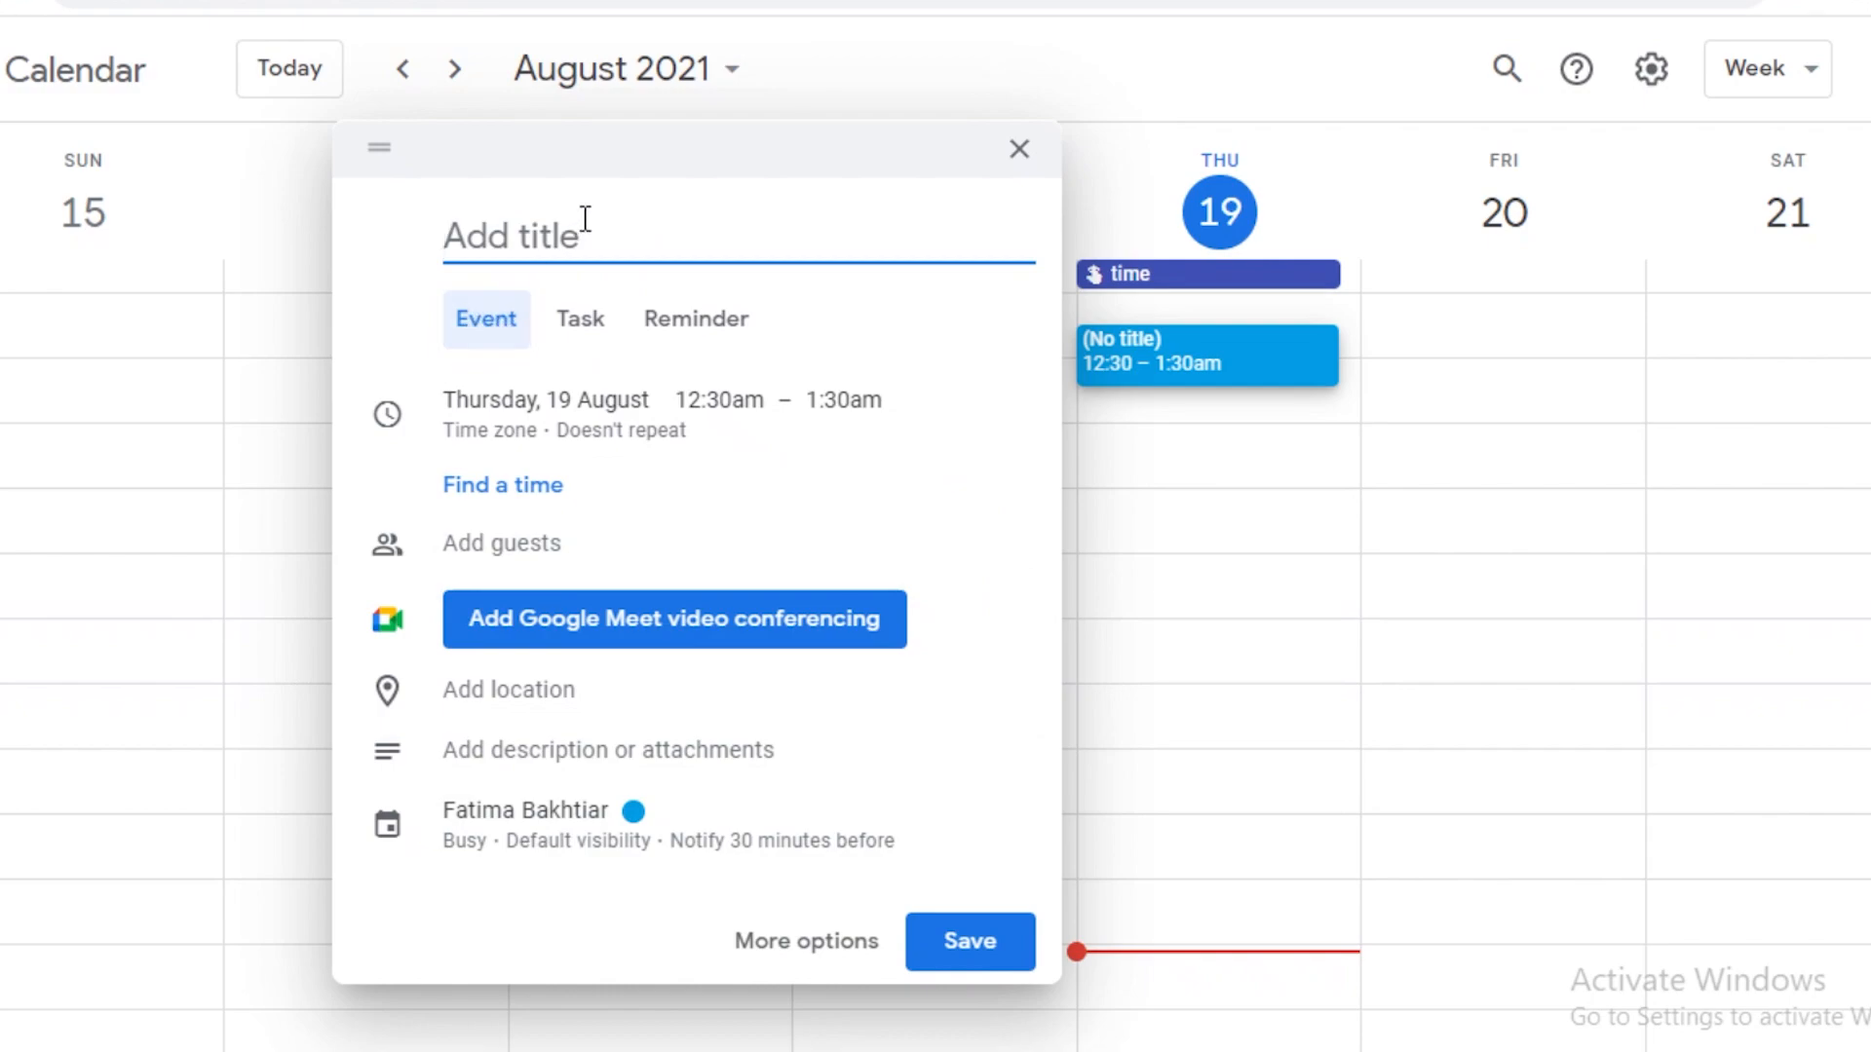
pyautogui.click(679, 329)
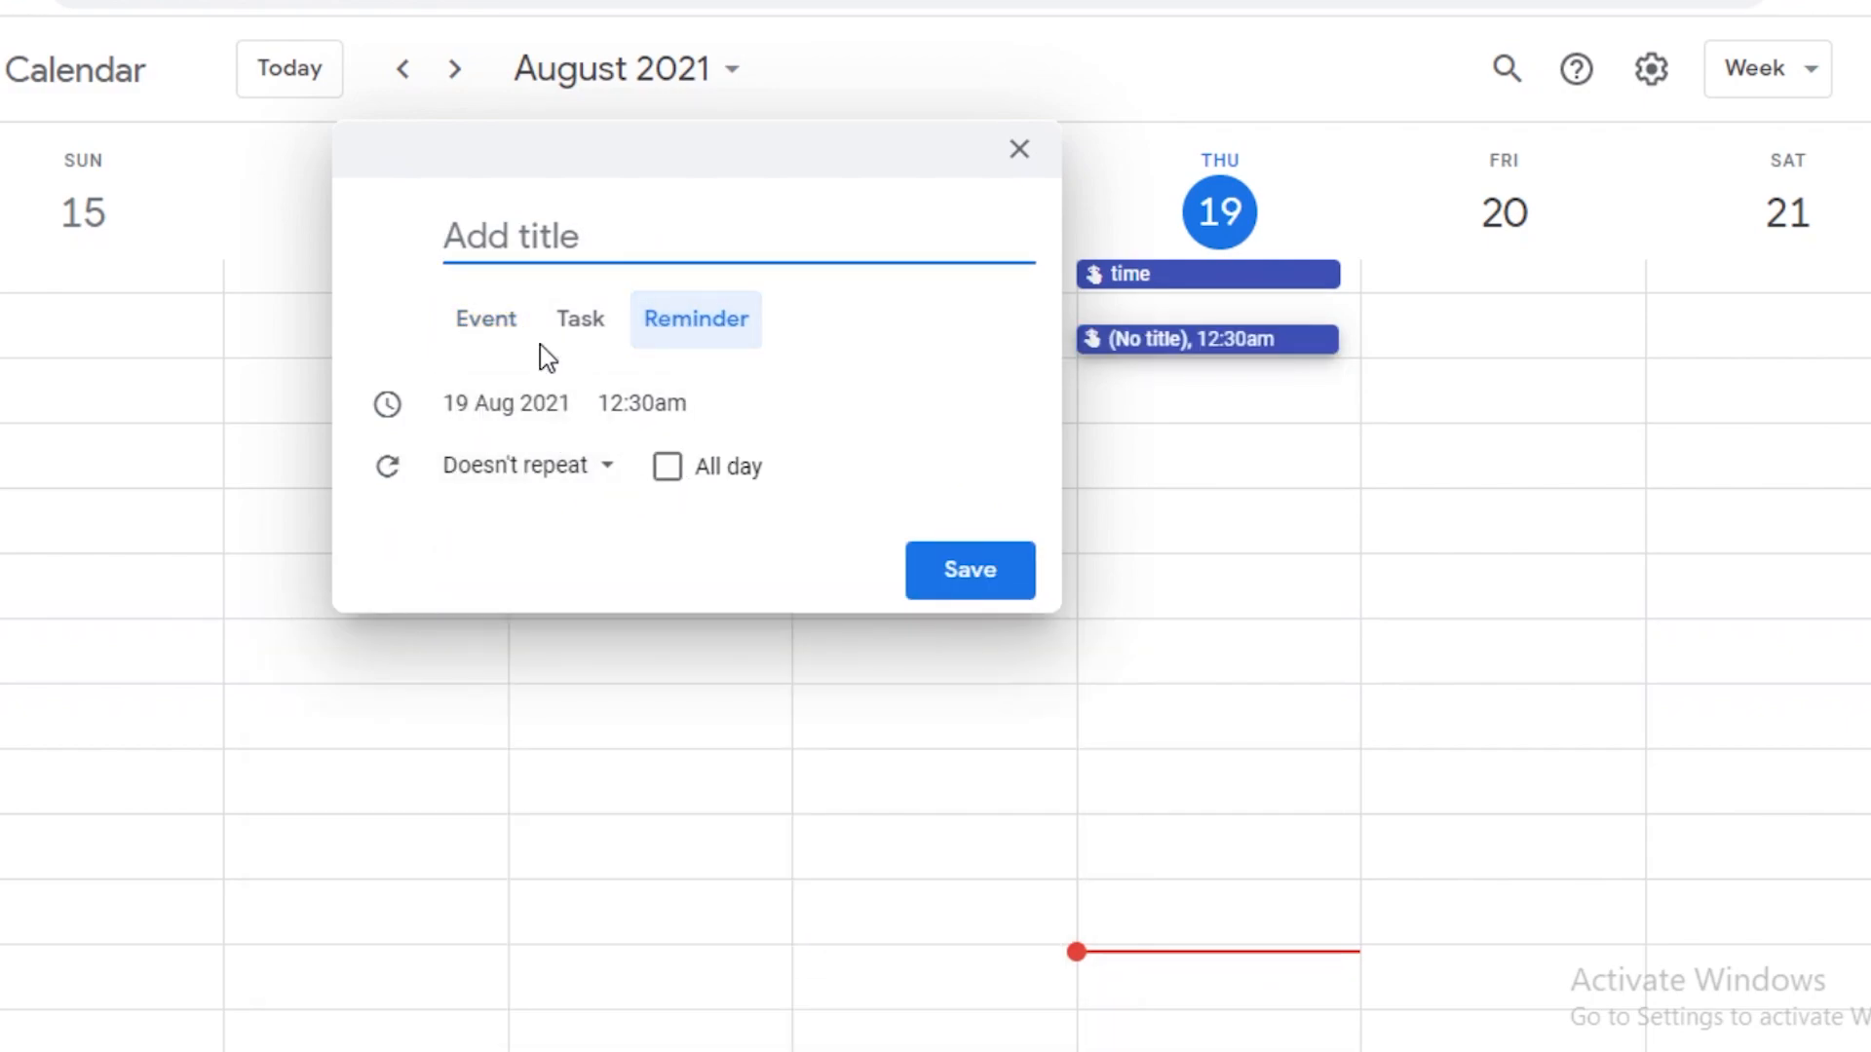
pyautogui.click(565, 320)
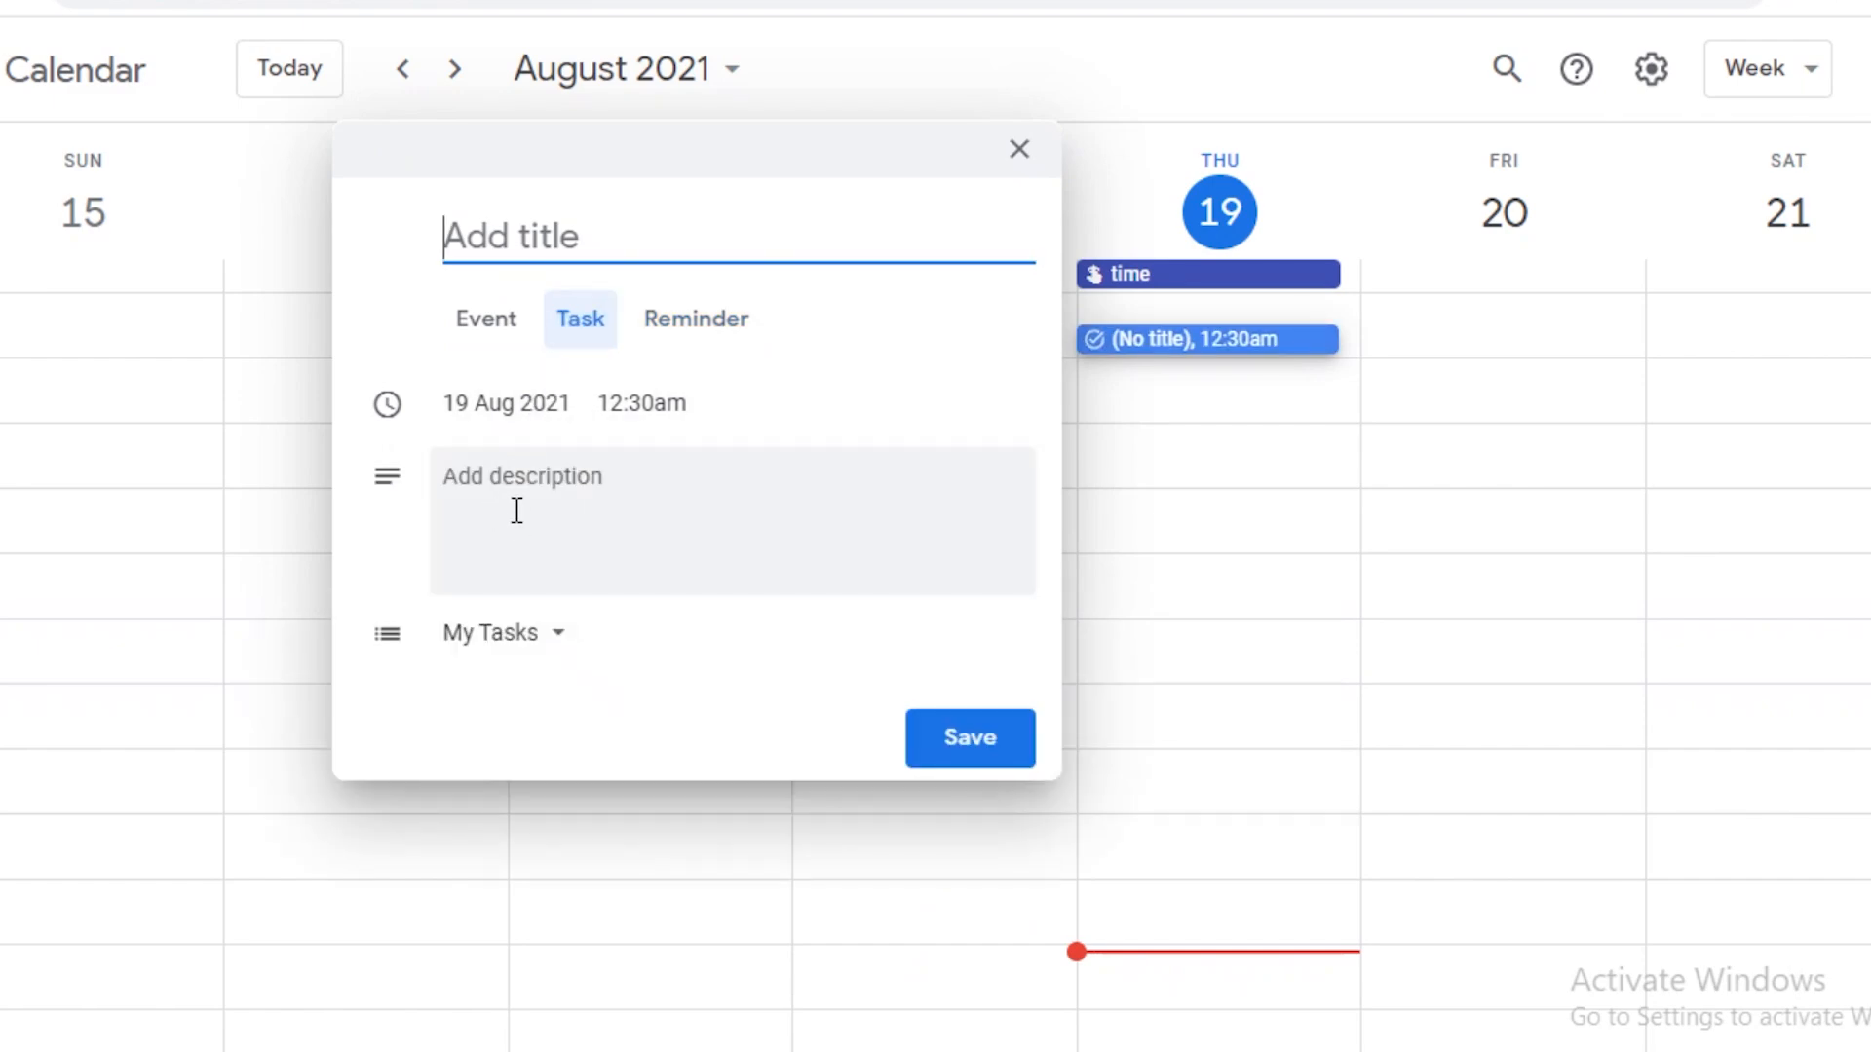
pyautogui.click(514, 635)
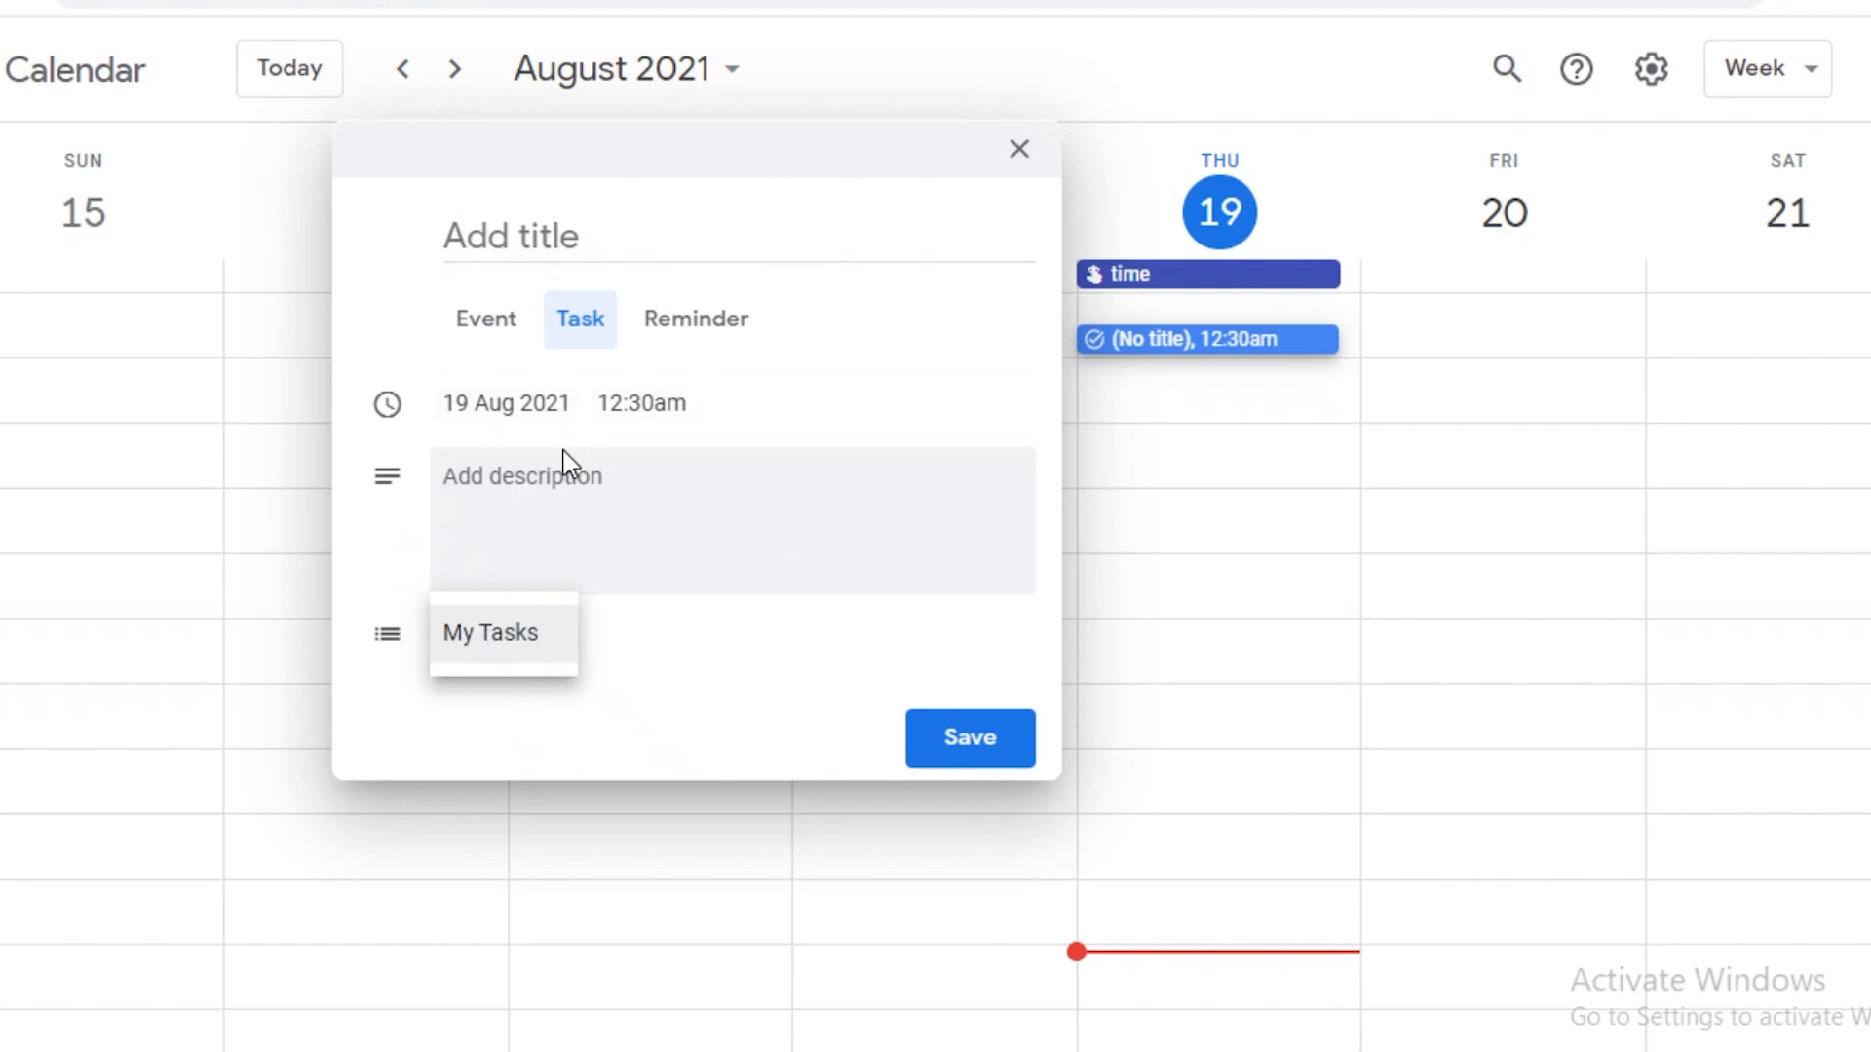
pyautogui.press('Escape')
# Show the calendar lists again and browse the calendars of interest that can be added under Other calendars.
pyautogui.click(46, 142)
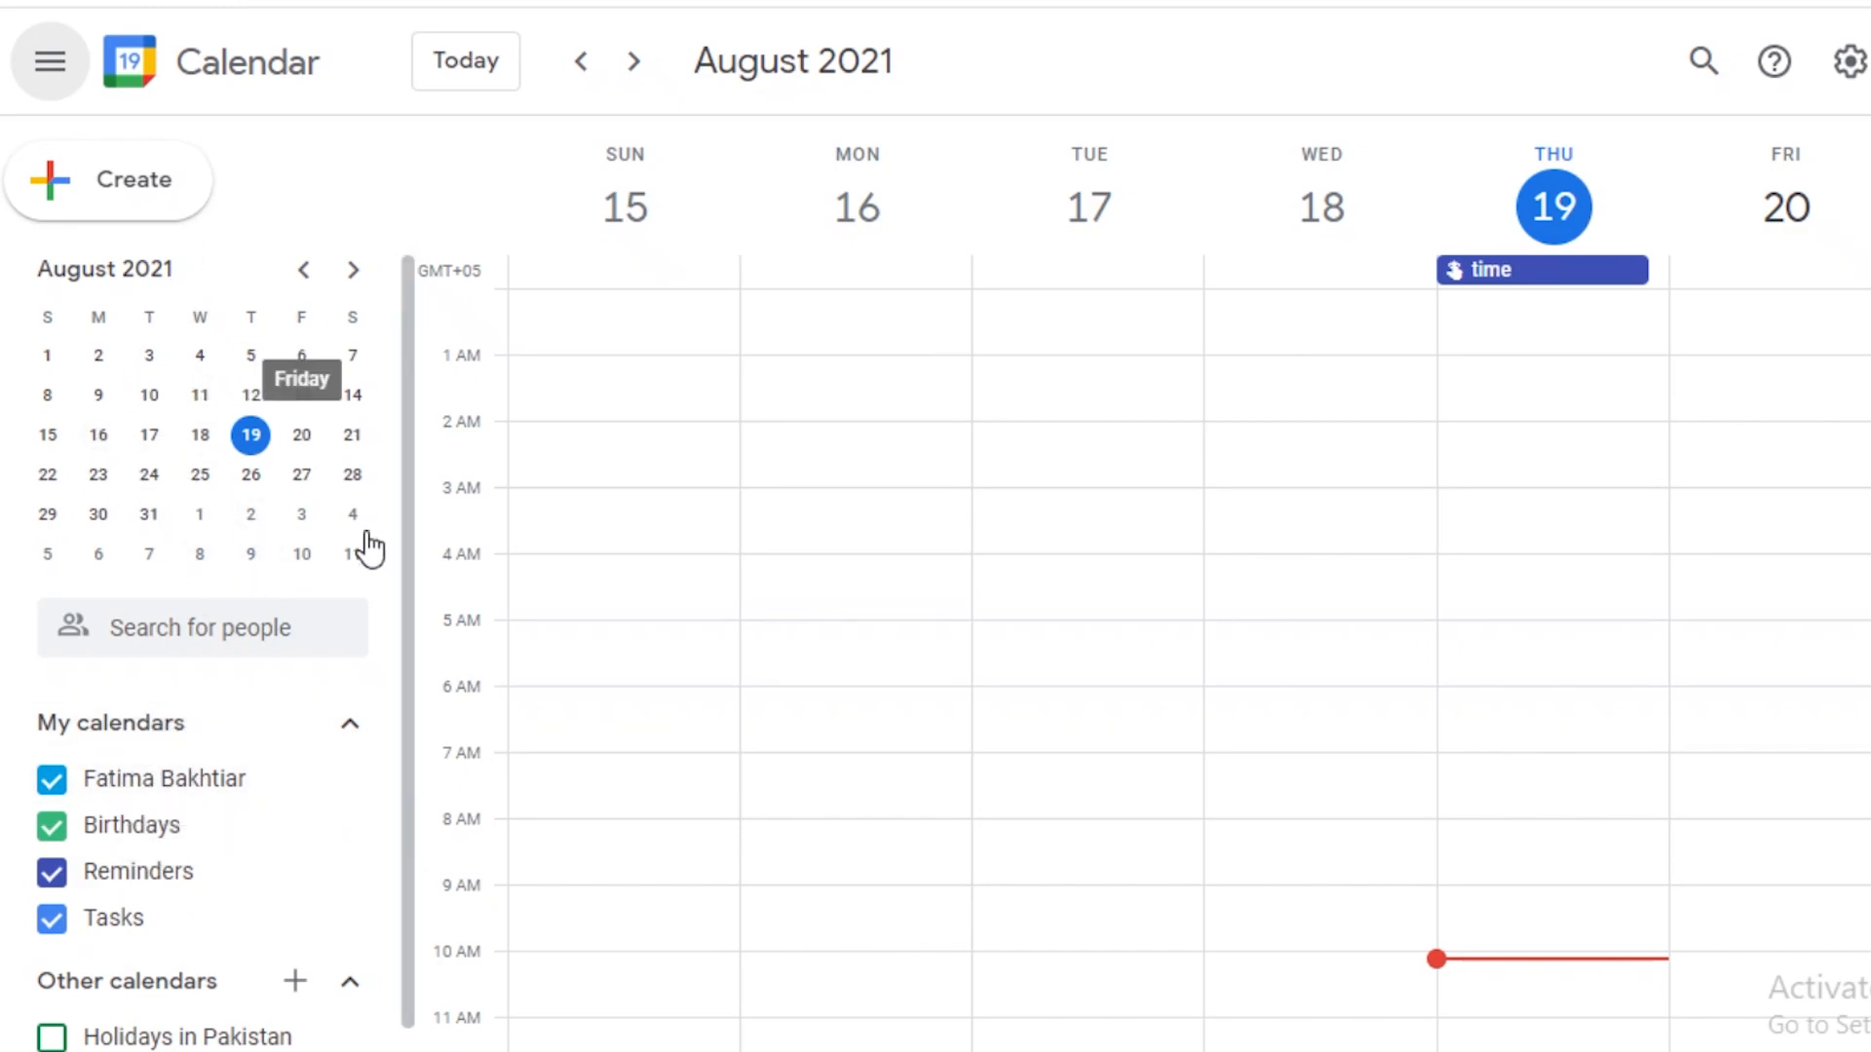
pyautogui.scroll(-1, 222, 633)
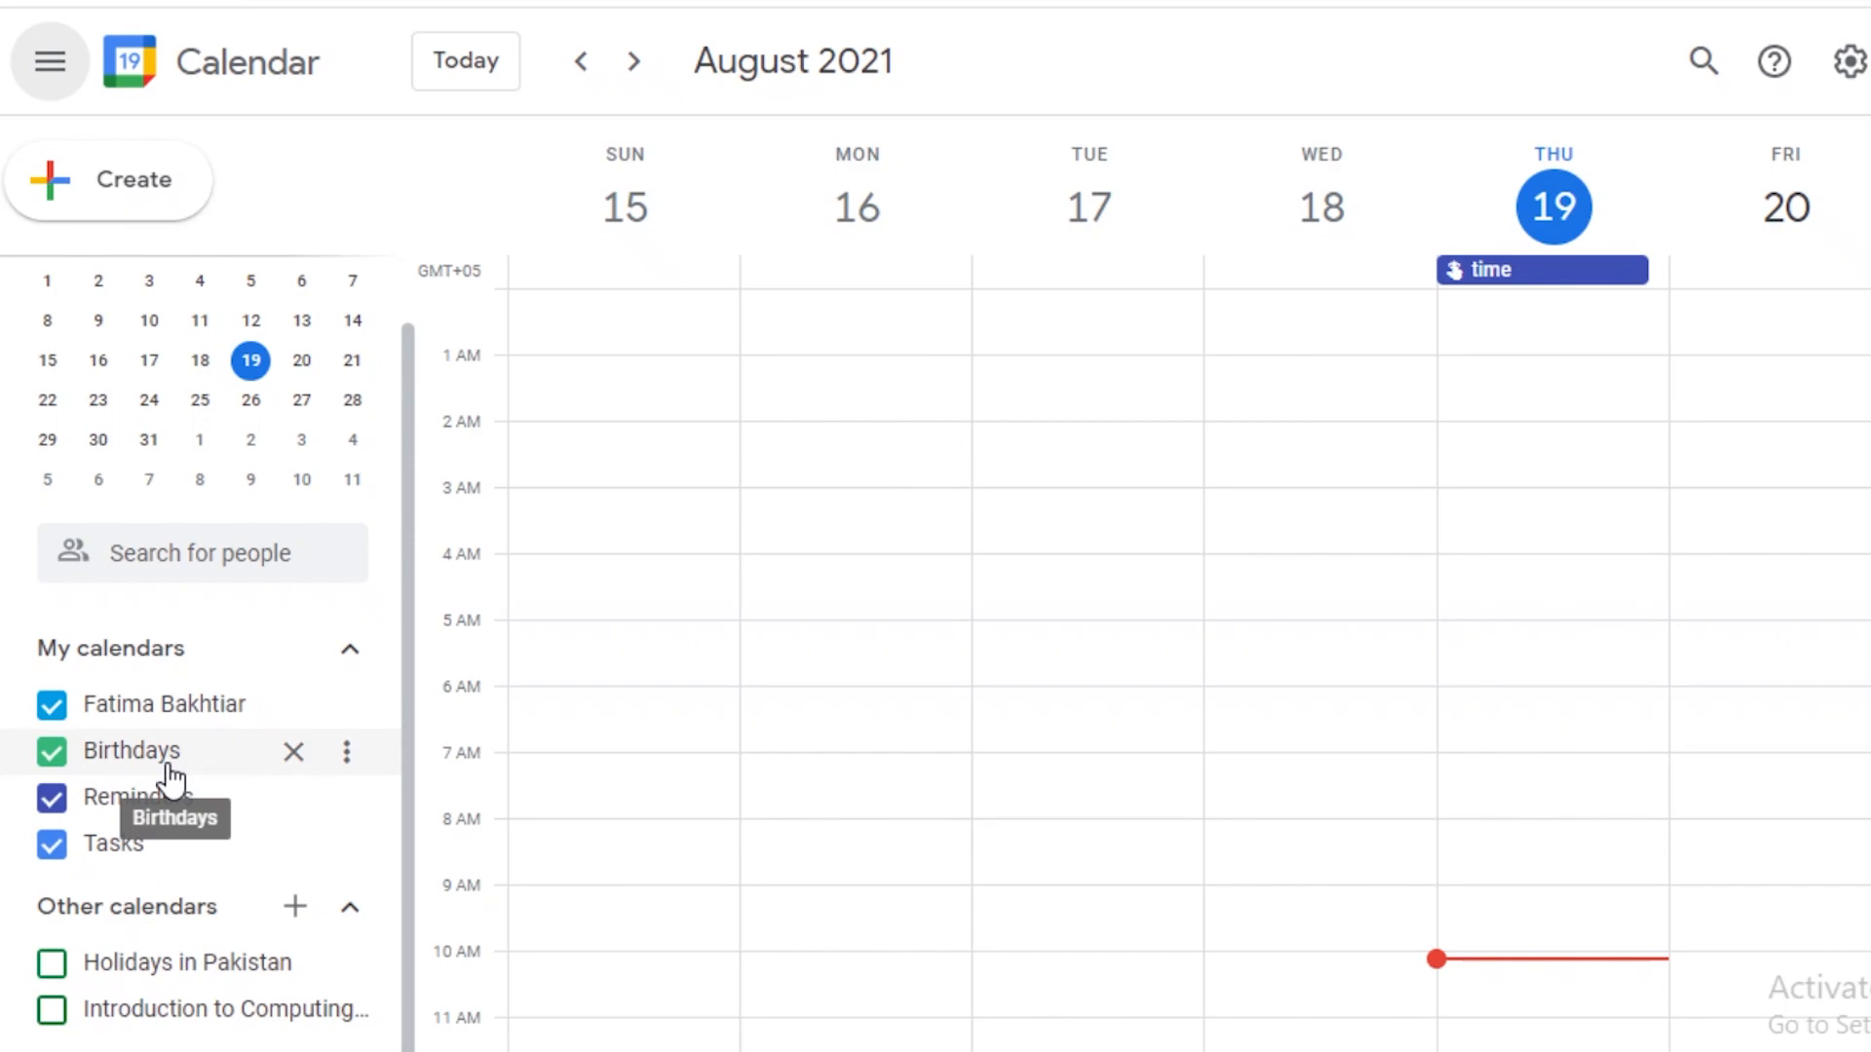
pyautogui.click(295, 908)
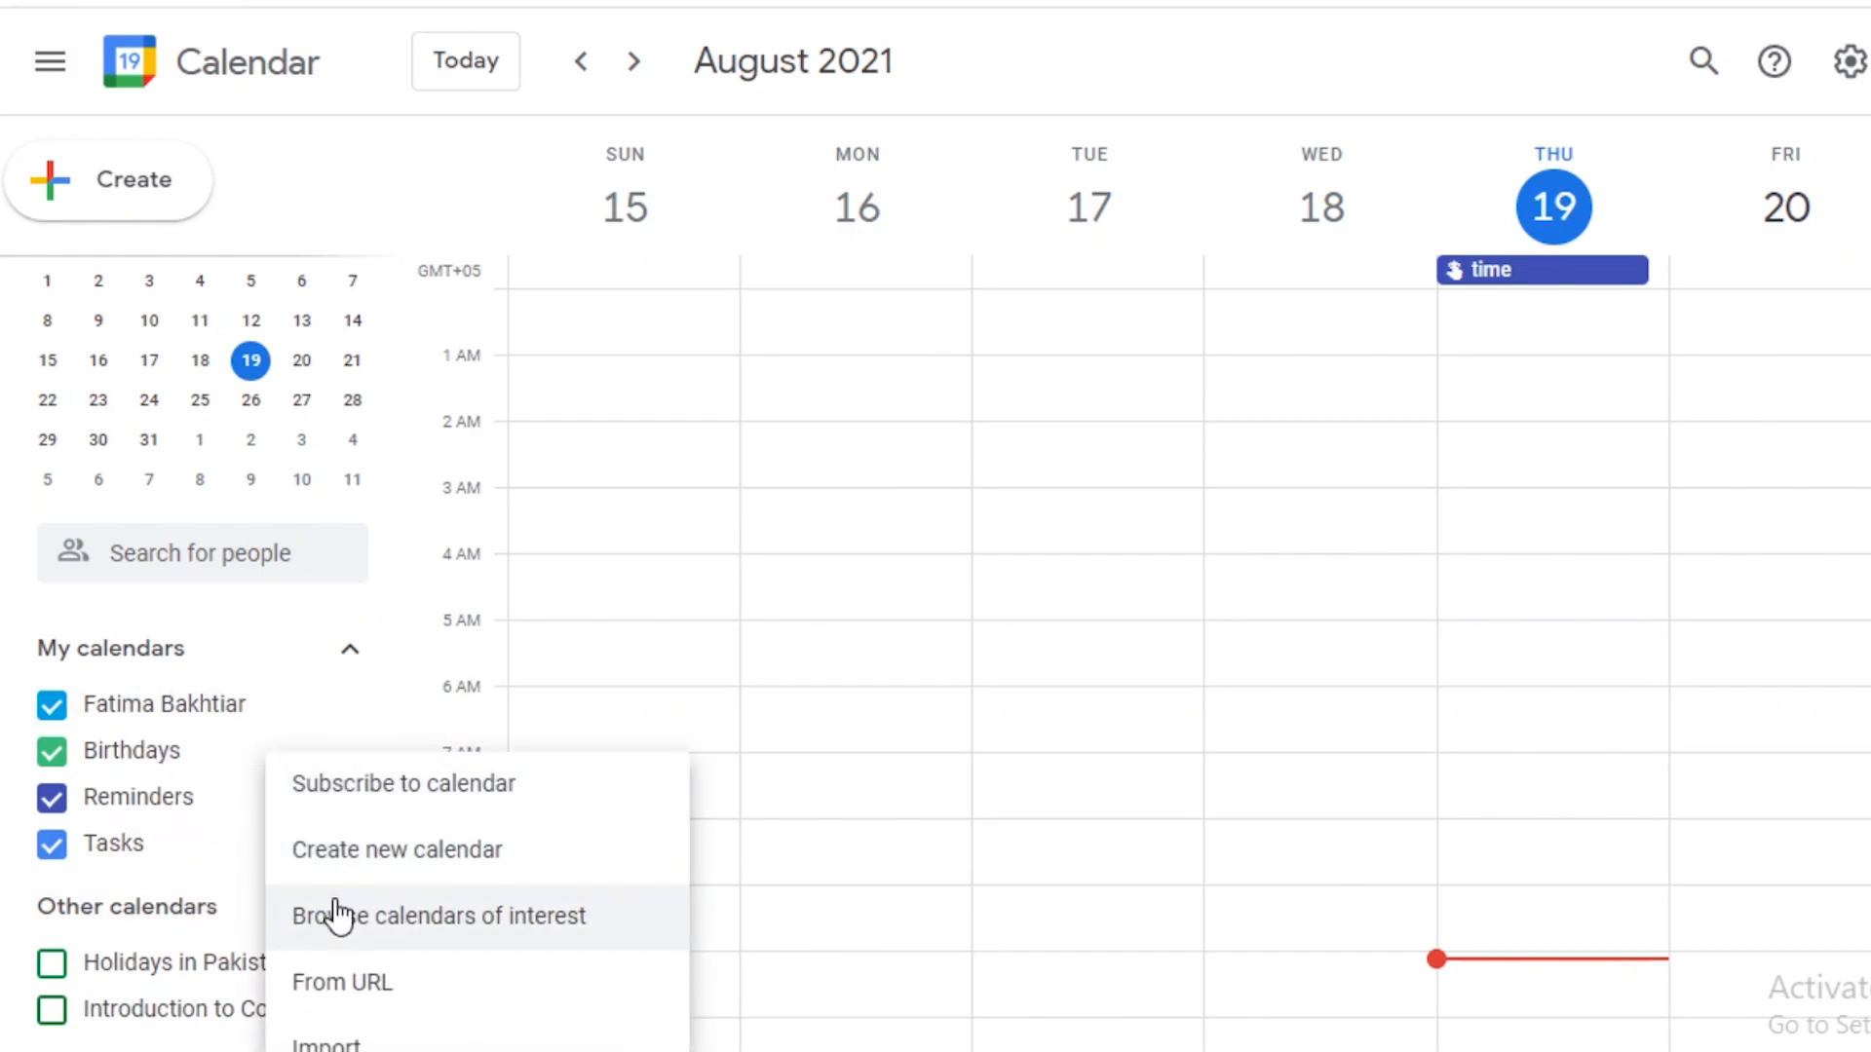
pyautogui.click(438, 924)
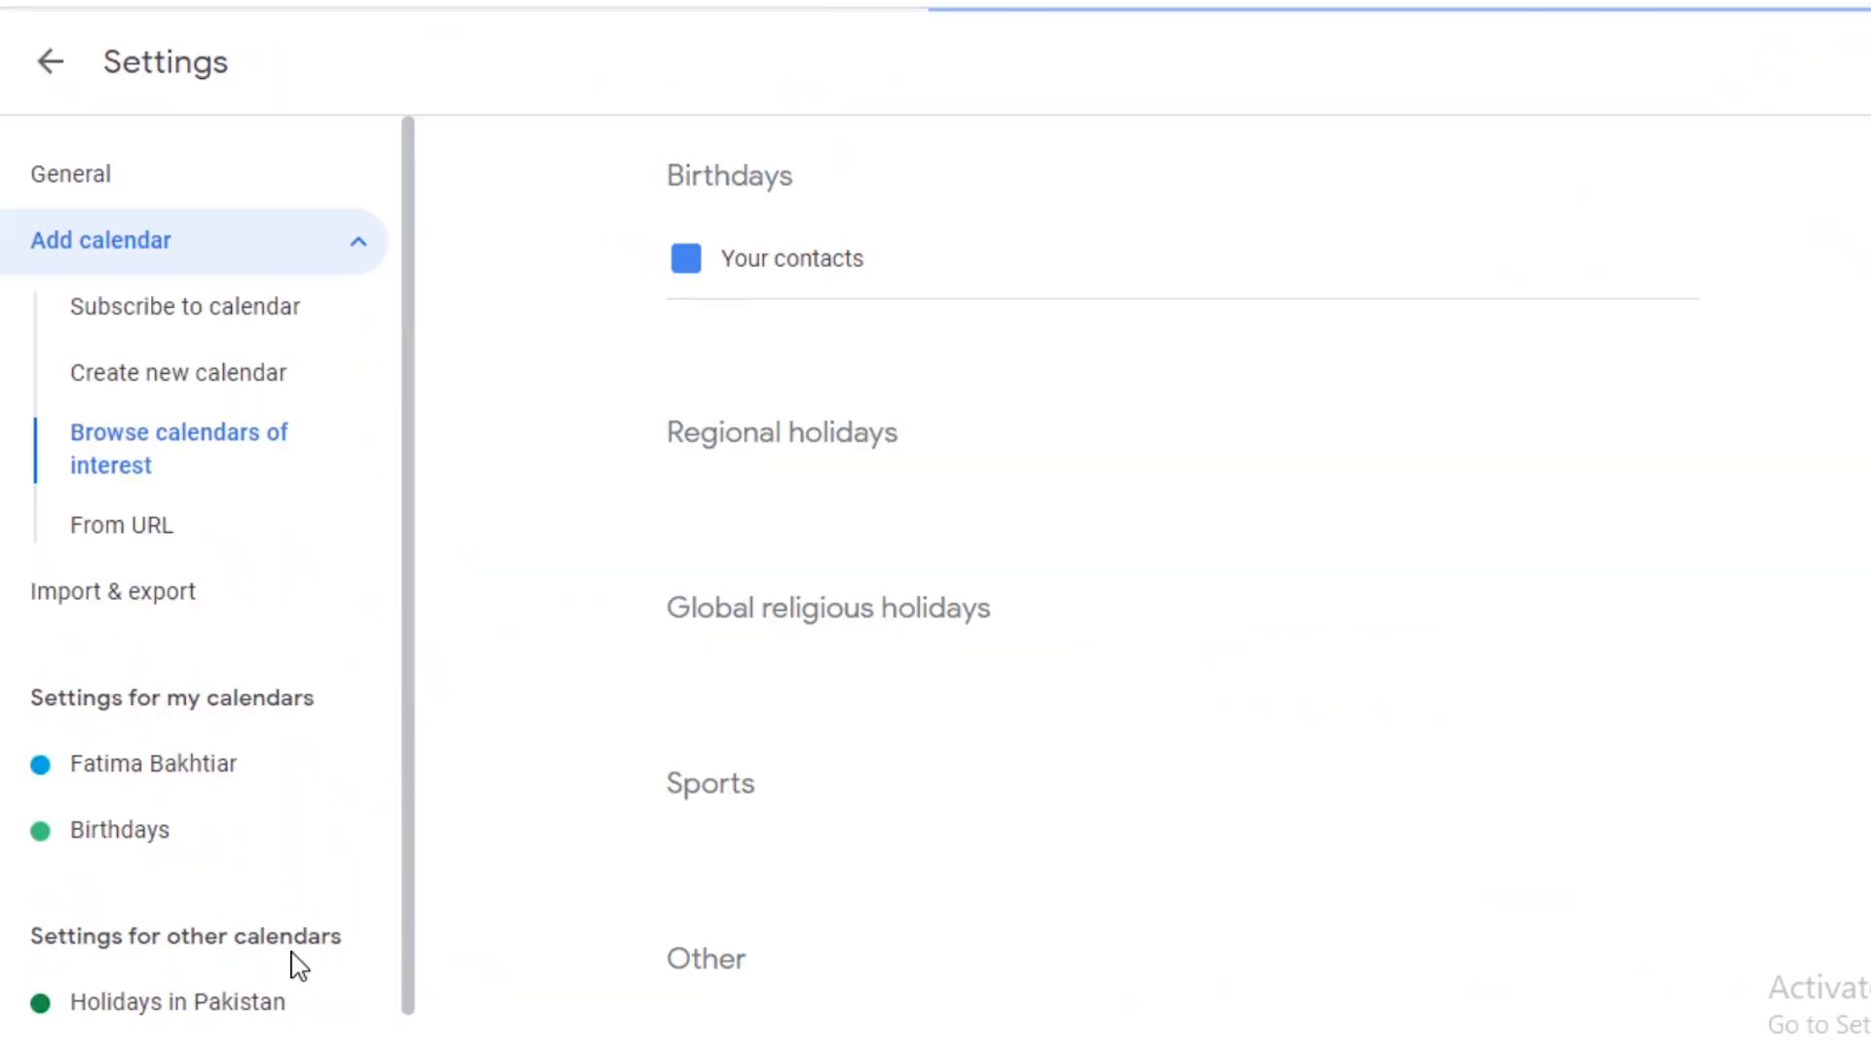
# Add the Christian, Hindu and Jewish Holidays calendars from the global religious holidays.
pyautogui.scroll(-7, 831, 672)
pyautogui.scroll(4, 751, 535)
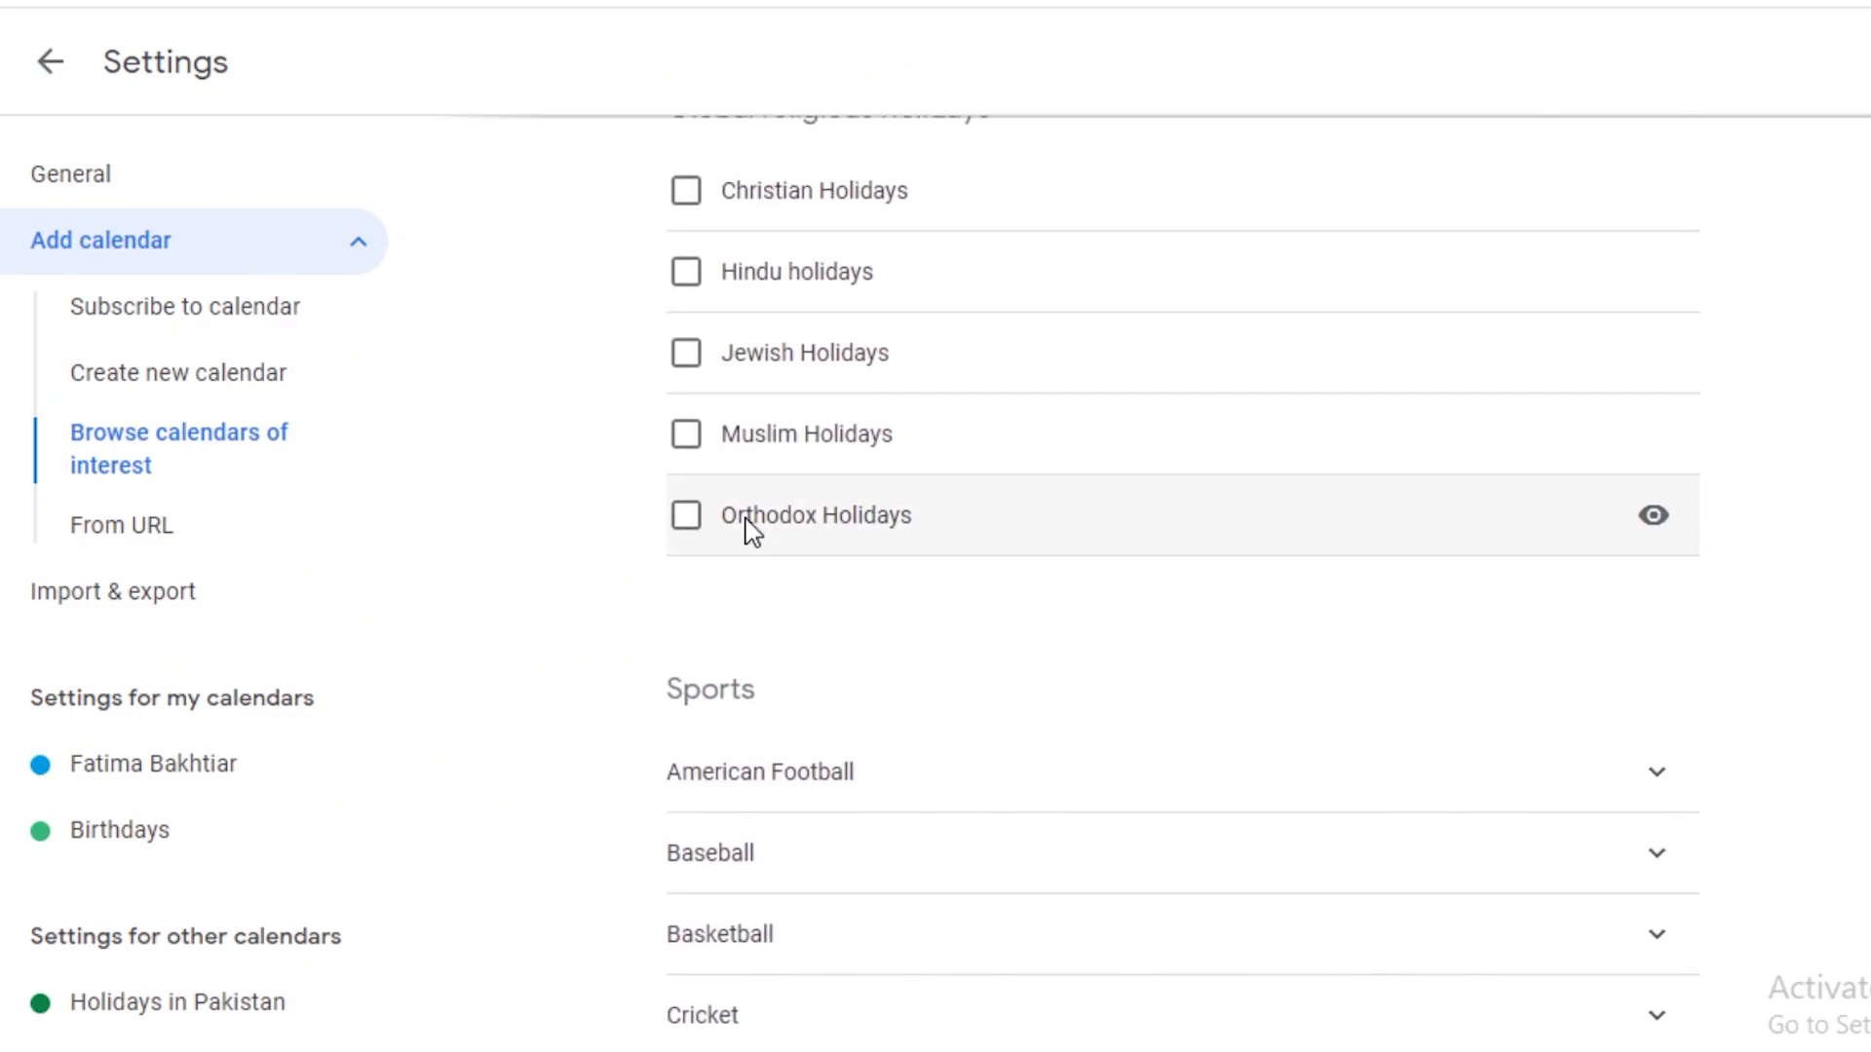
pyautogui.click(692, 540)
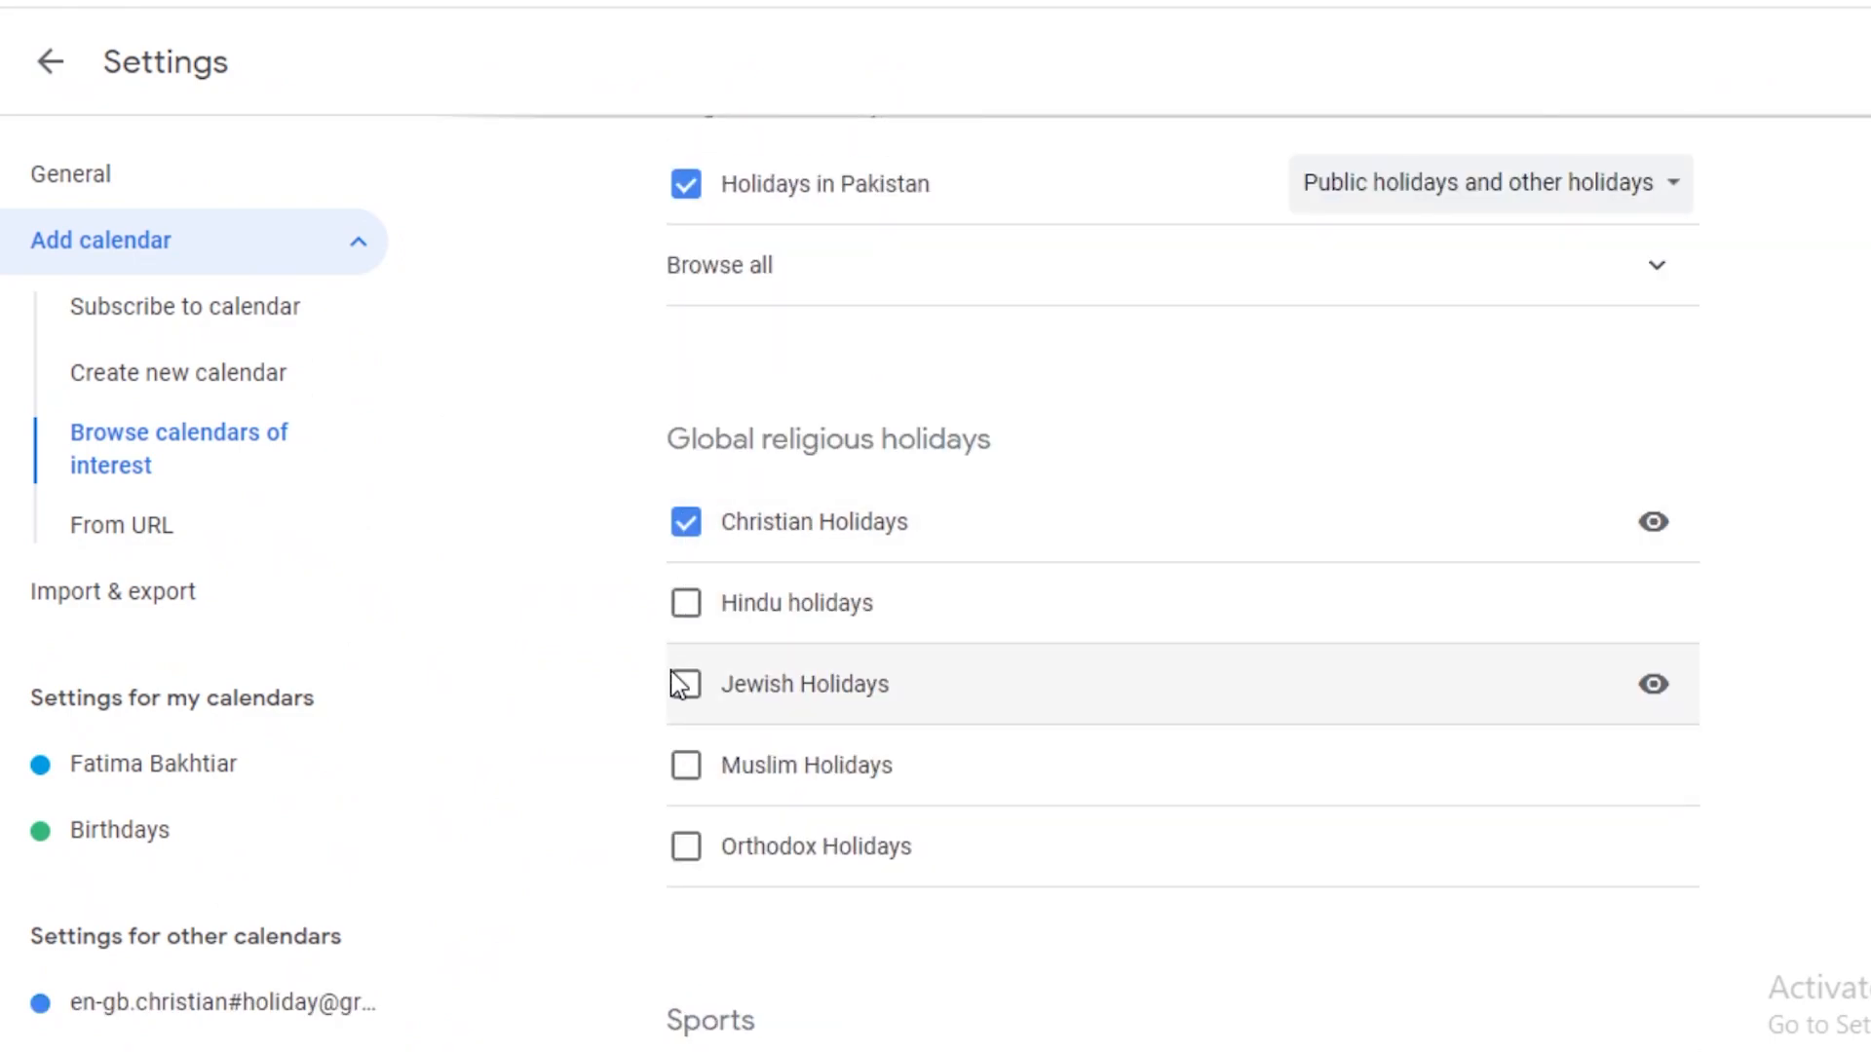
pyautogui.click(691, 609)
pyautogui.scroll(-6, 618, 756)
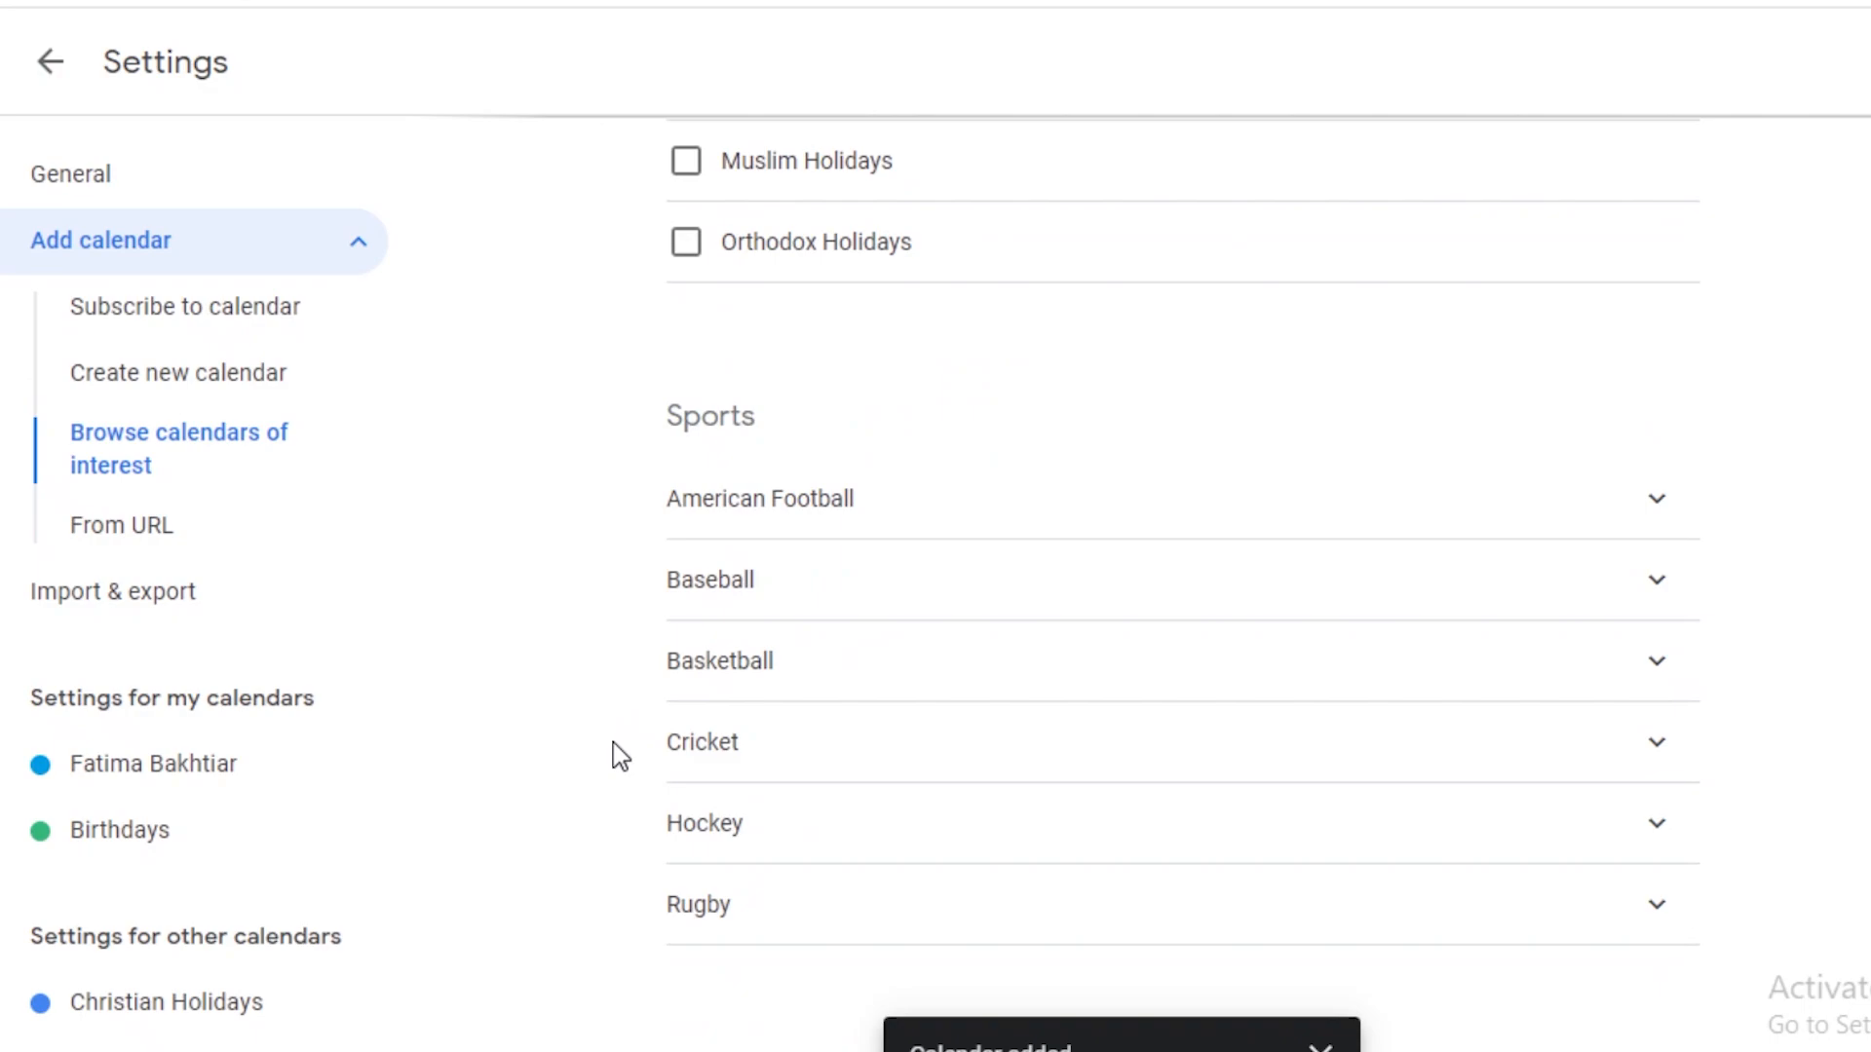
pyautogui.scroll(6, 626, 735)
pyautogui.click(688, 686)
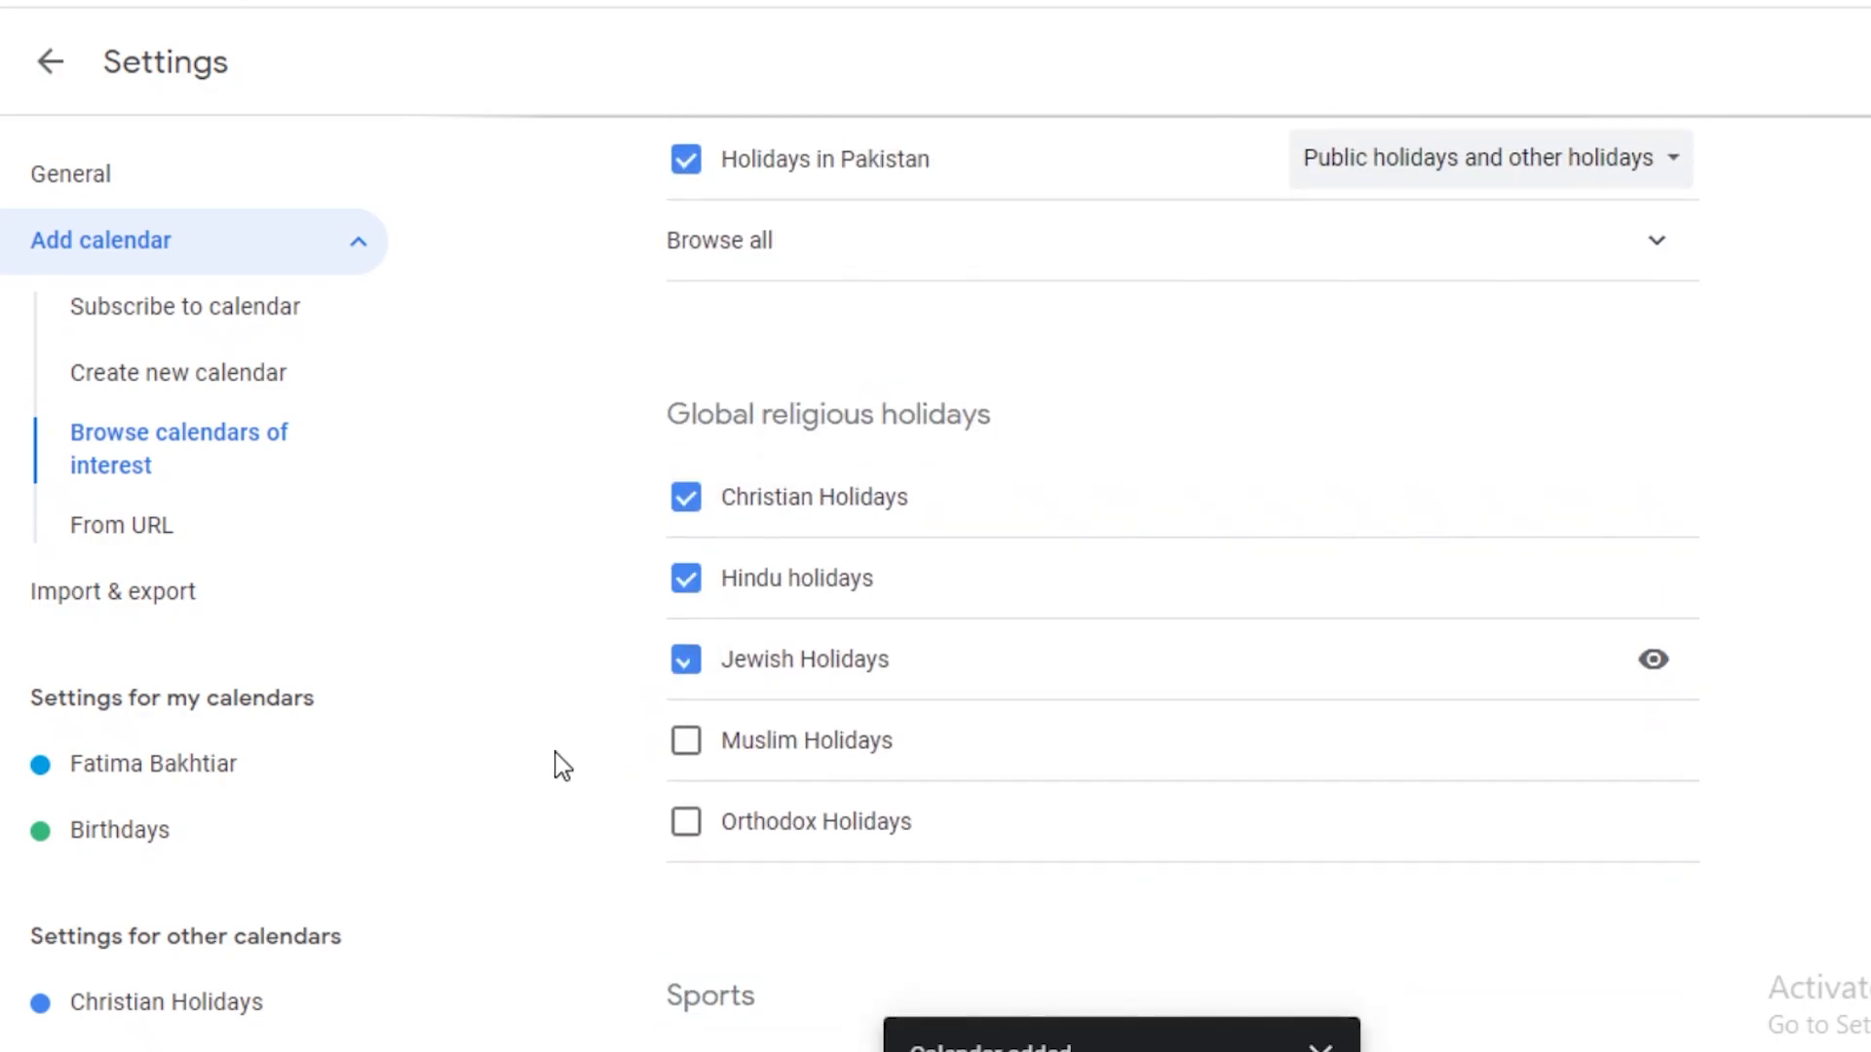
# Add the New Zealand calendar of the FIBA World Cup from the basketball sports calendars.
pyautogui.scroll(-3, 559, 764)
pyautogui.scroll(-4, 459, 689)
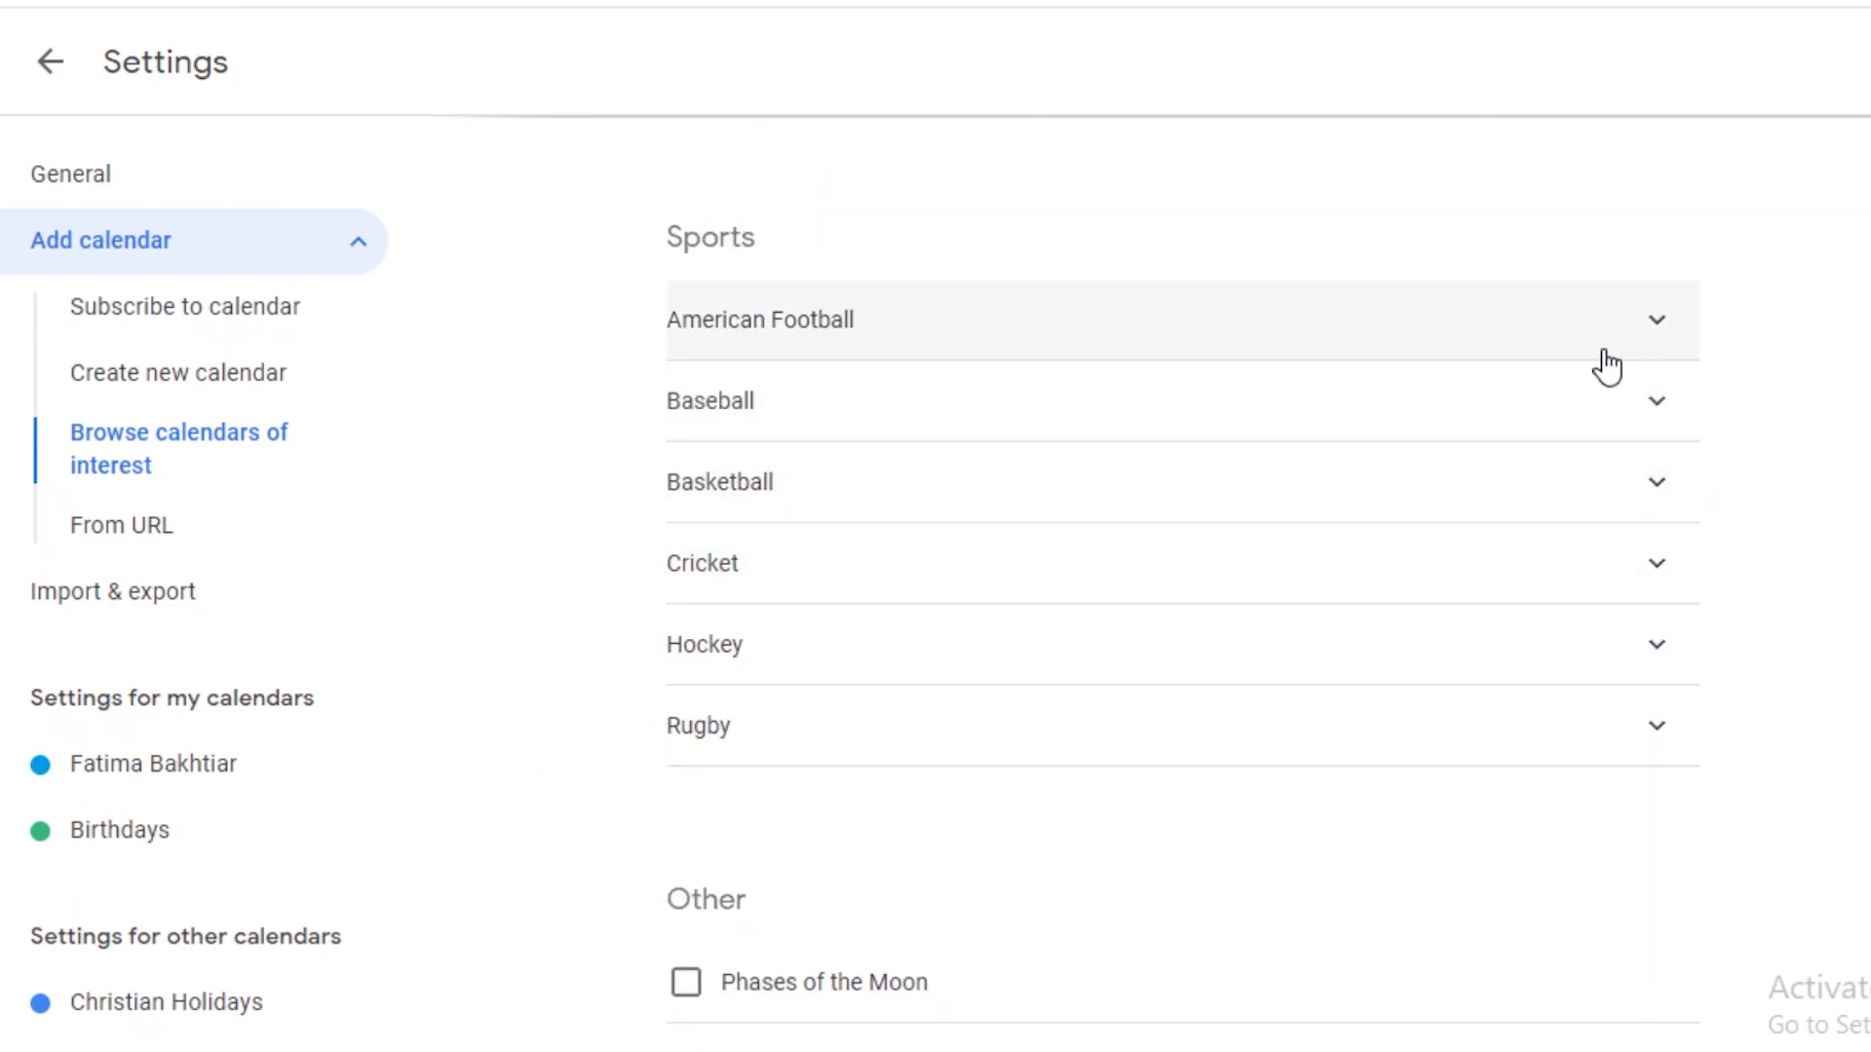
pyautogui.click(1640, 515)
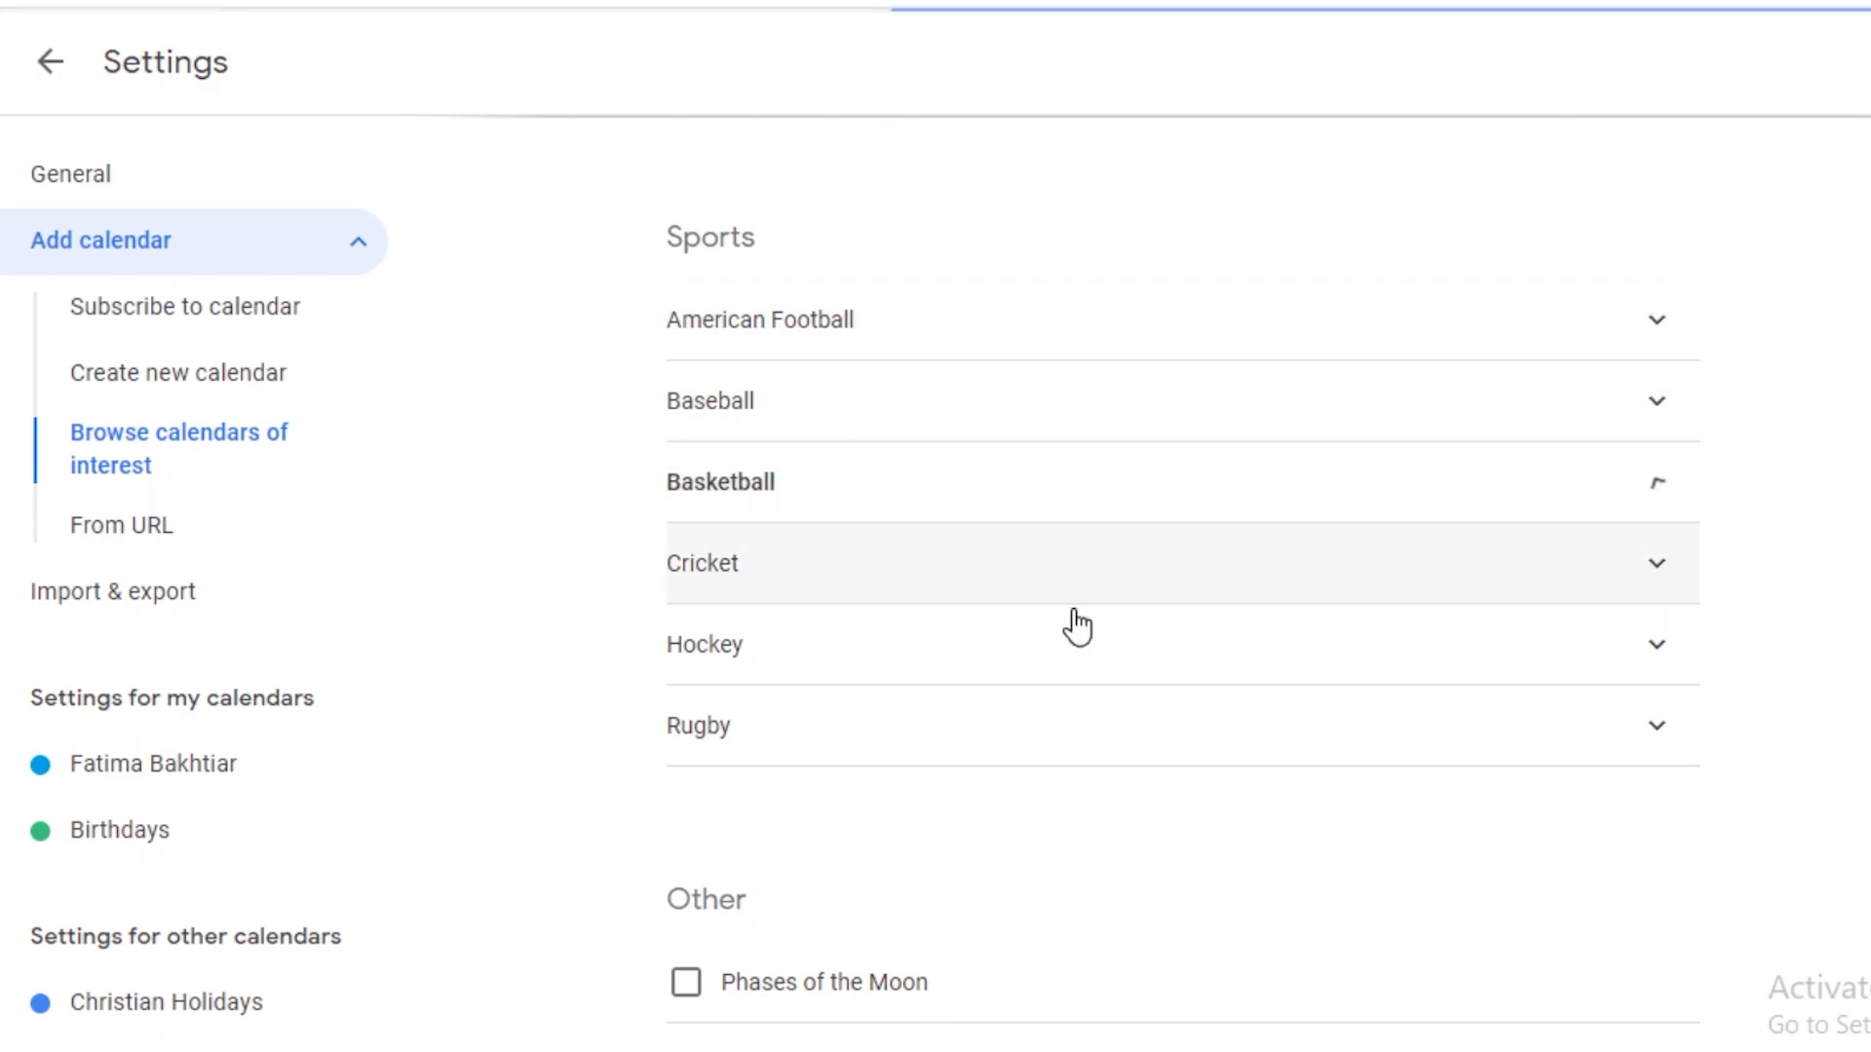
pyautogui.scroll(-2, 715, 682)
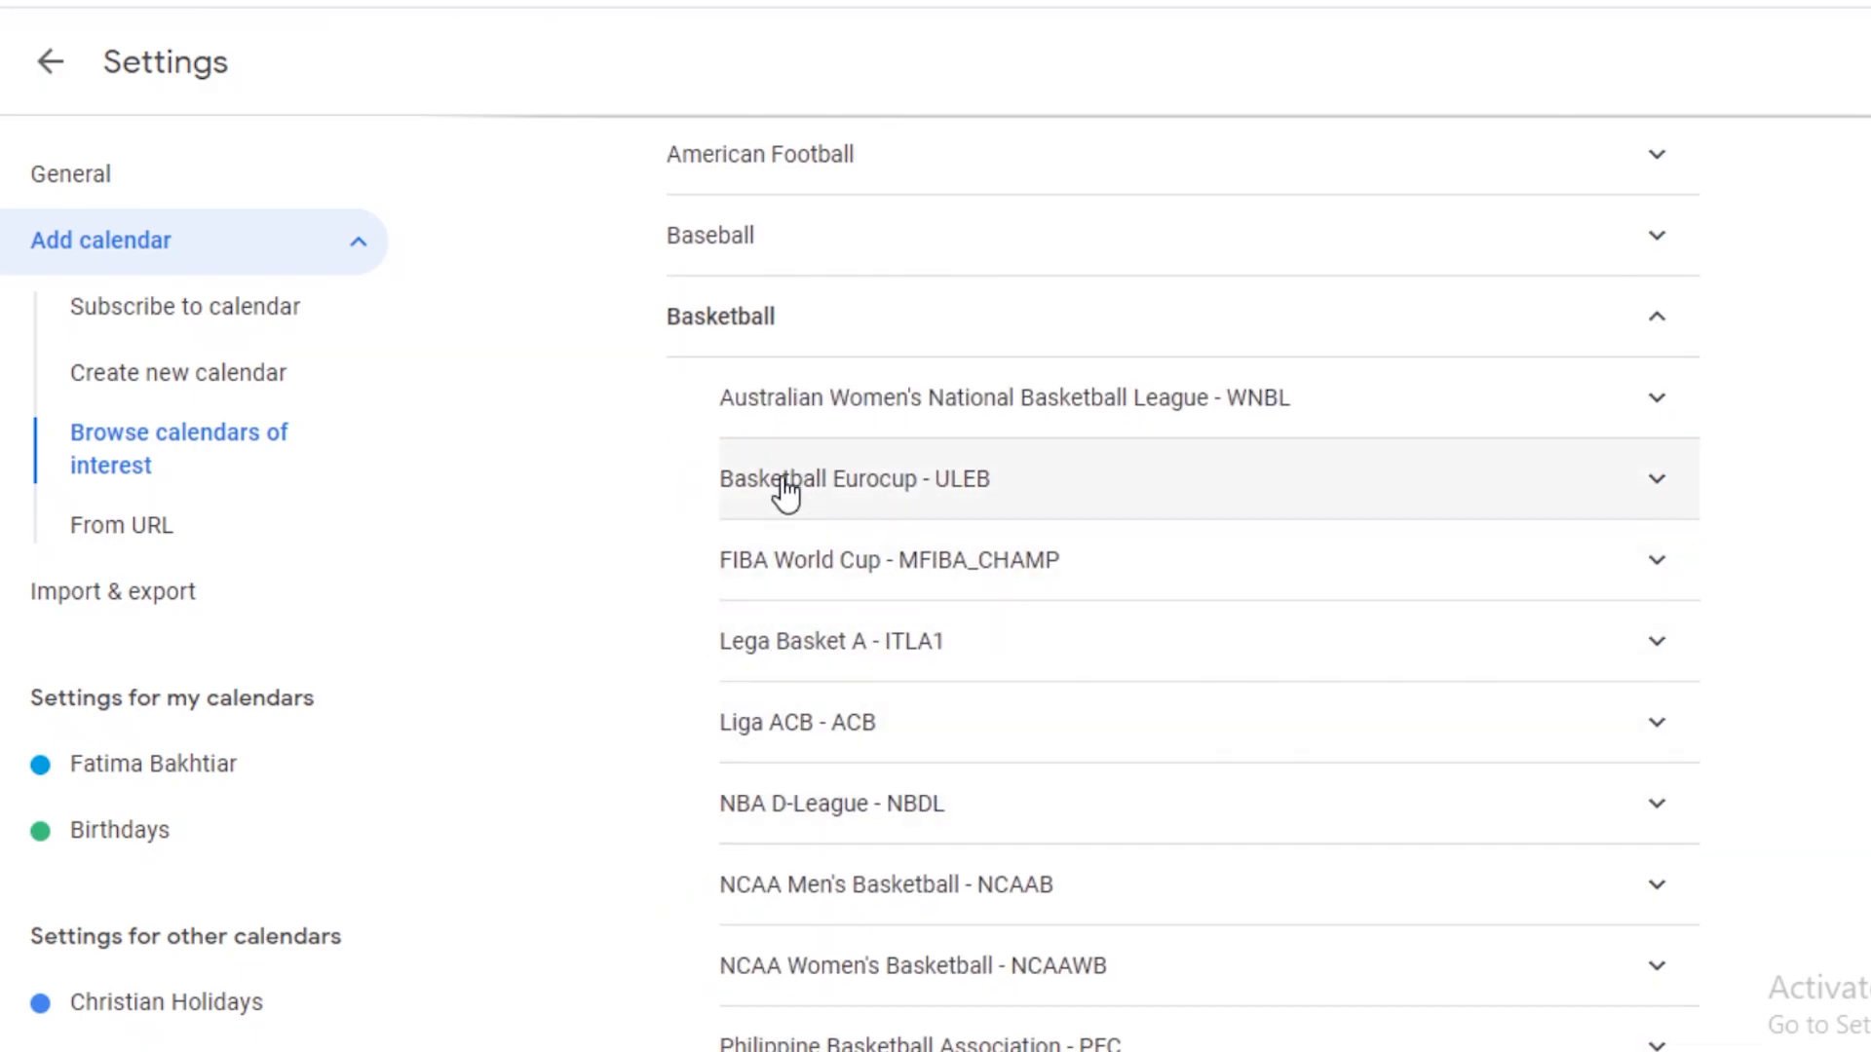
pyautogui.scroll(-5, 851, 623)
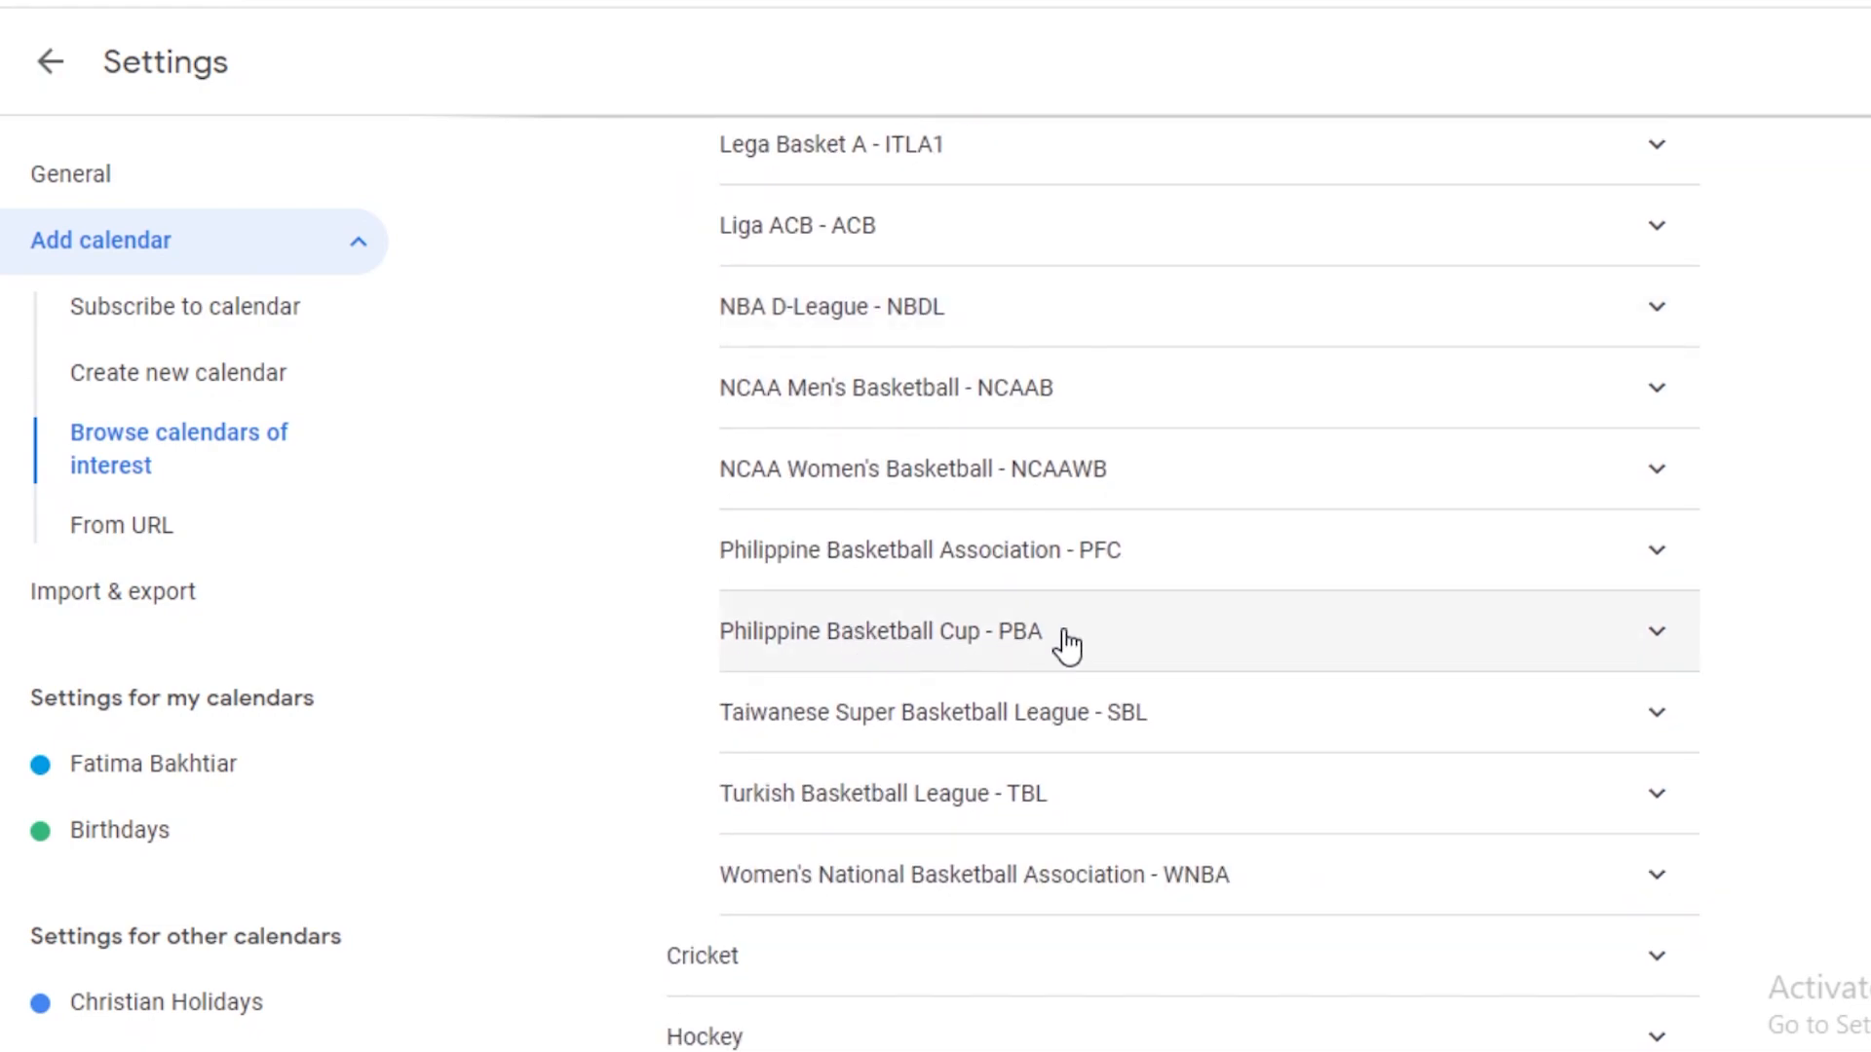
pyautogui.scroll(3, 1413, 604)
pyautogui.click(1559, 424)
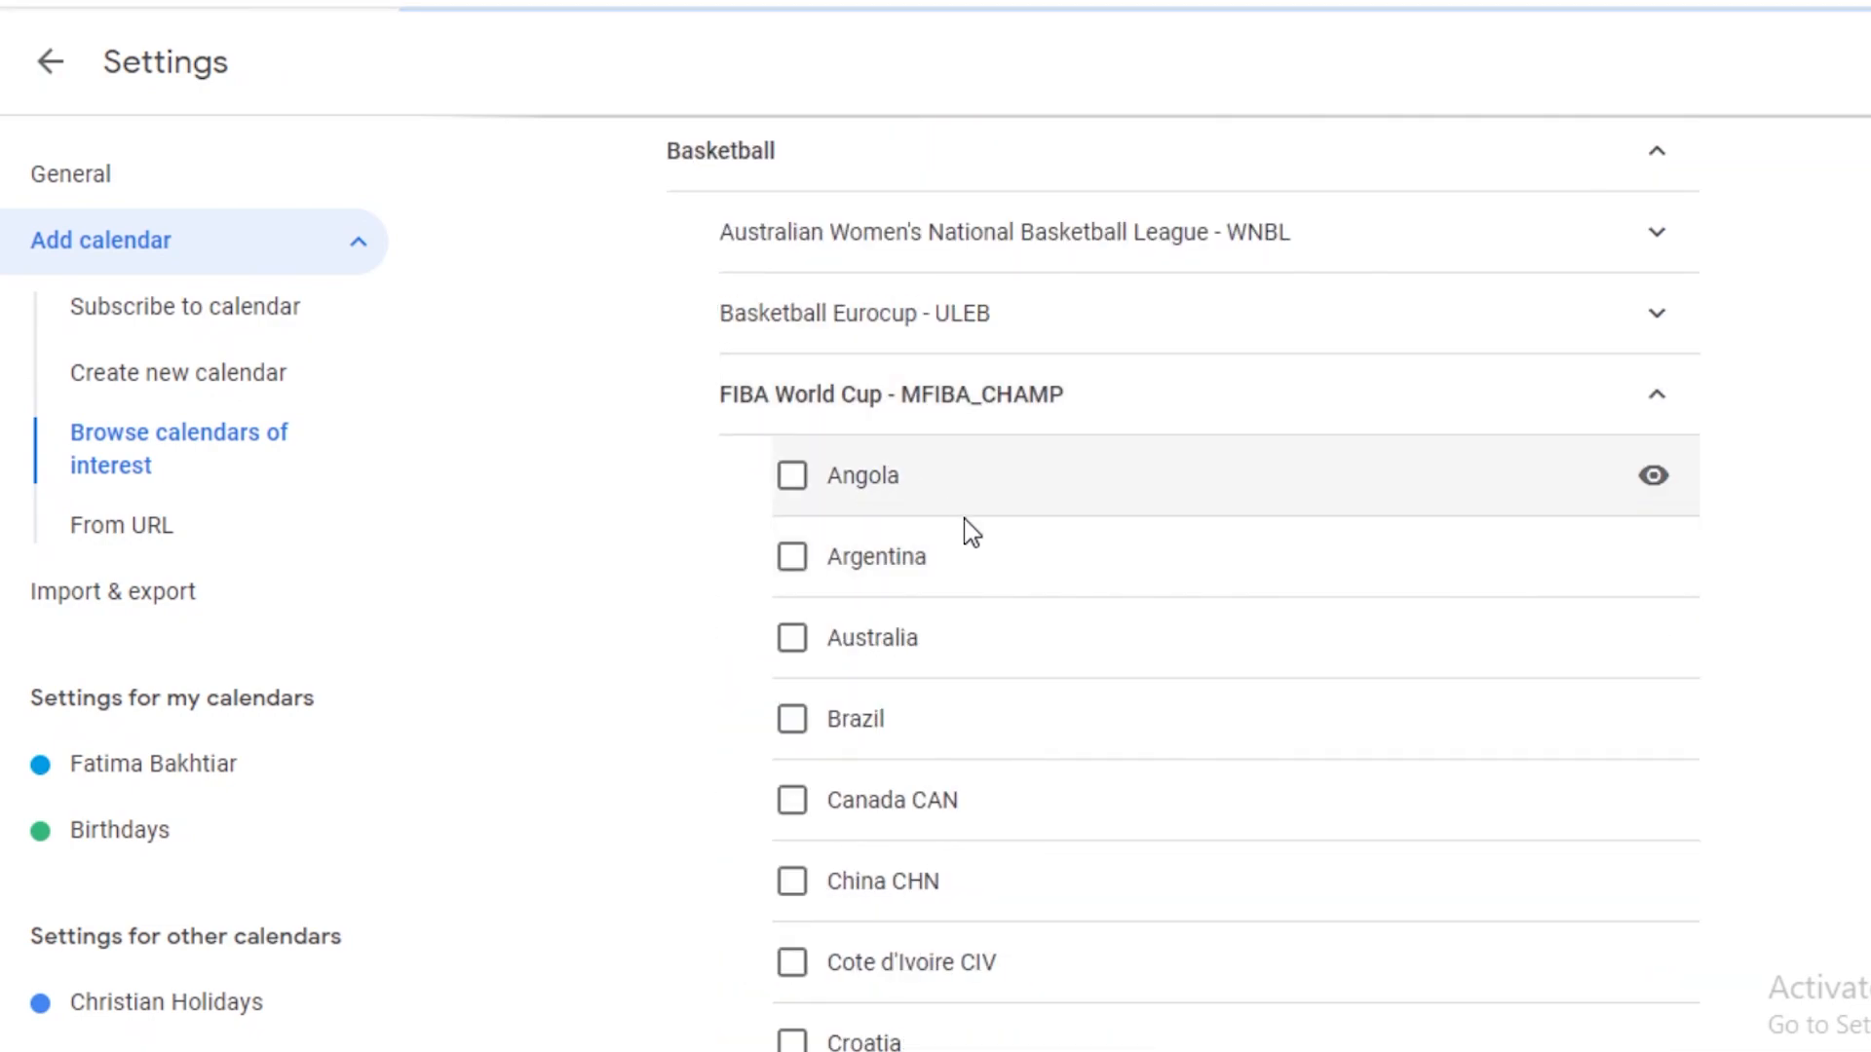
pyautogui.scroll(-3, 877, 614)
pyautogui.scroll(-10, 819, 560)
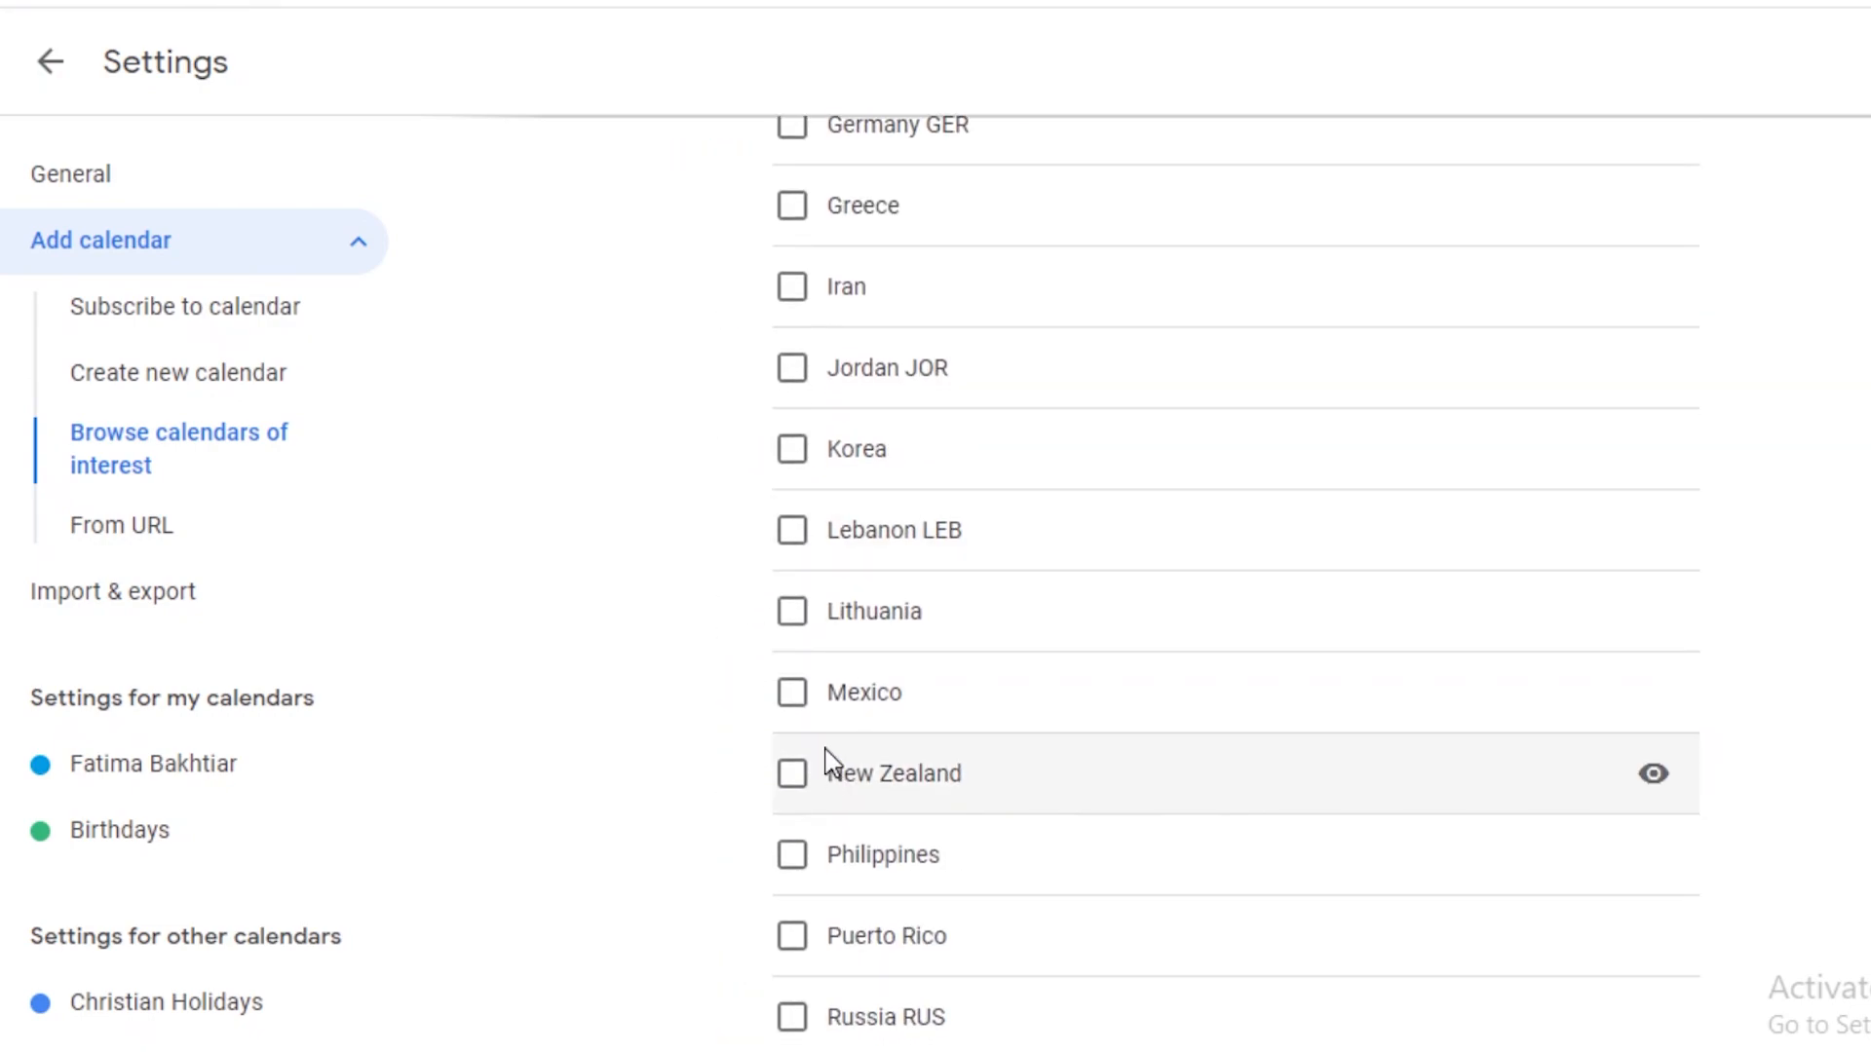
pyautogui.click(792, 784)
# Add the Phases of the Moon calendar and return from the settings to the week view.
pyautogui.scroll(-10, 827, 868)
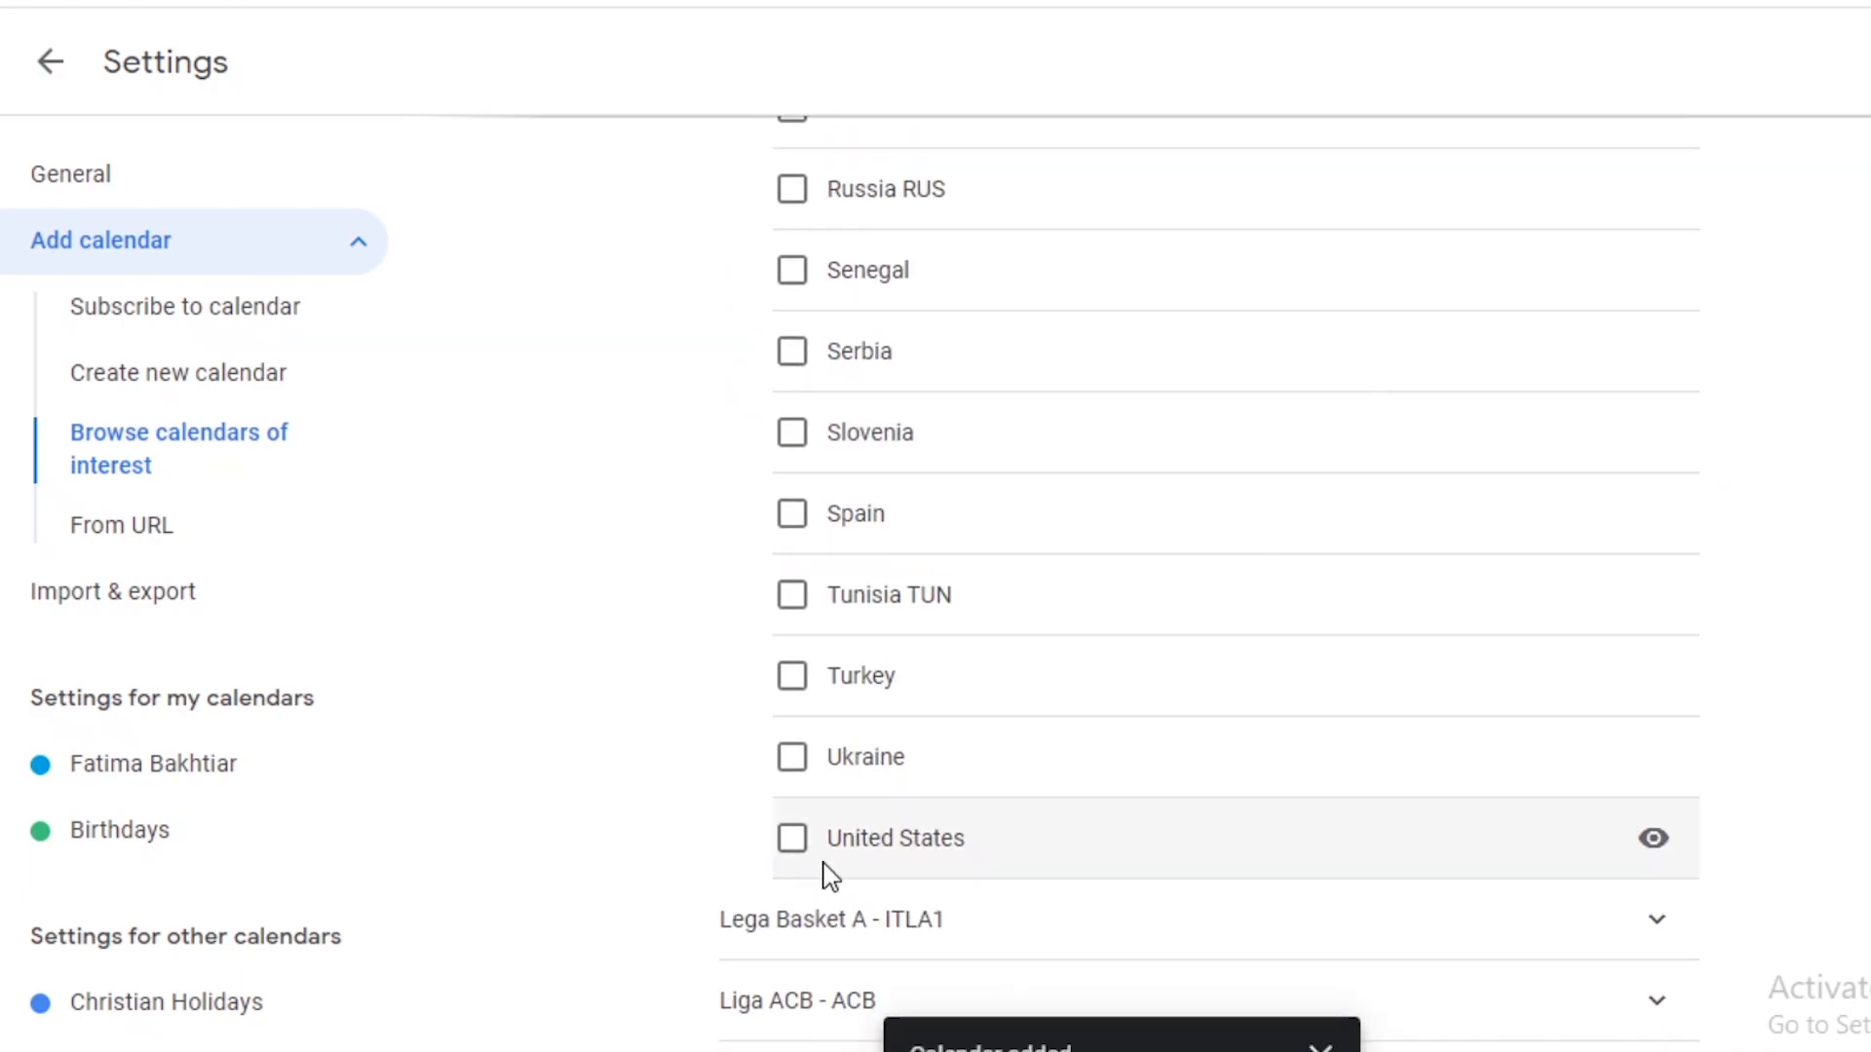
pyautogui.scroll(-2, 655, 672)
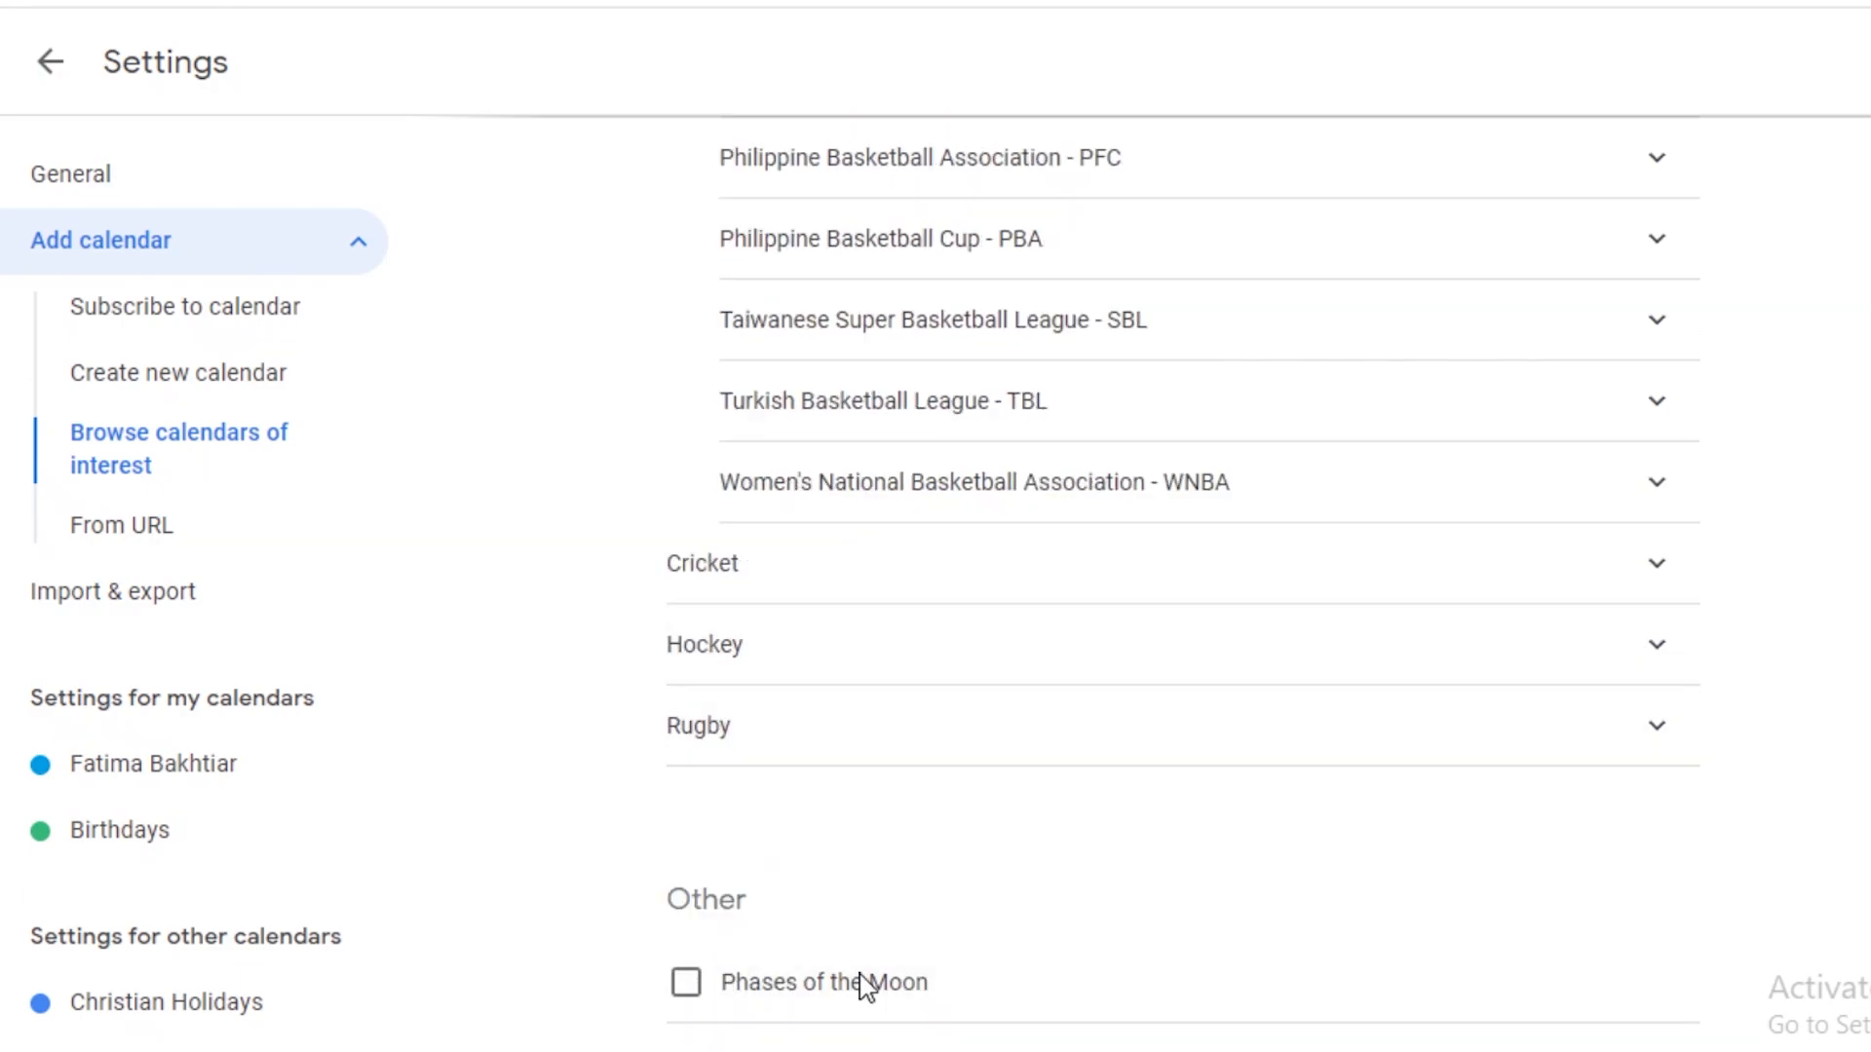
pyautogui.click(687, 984)
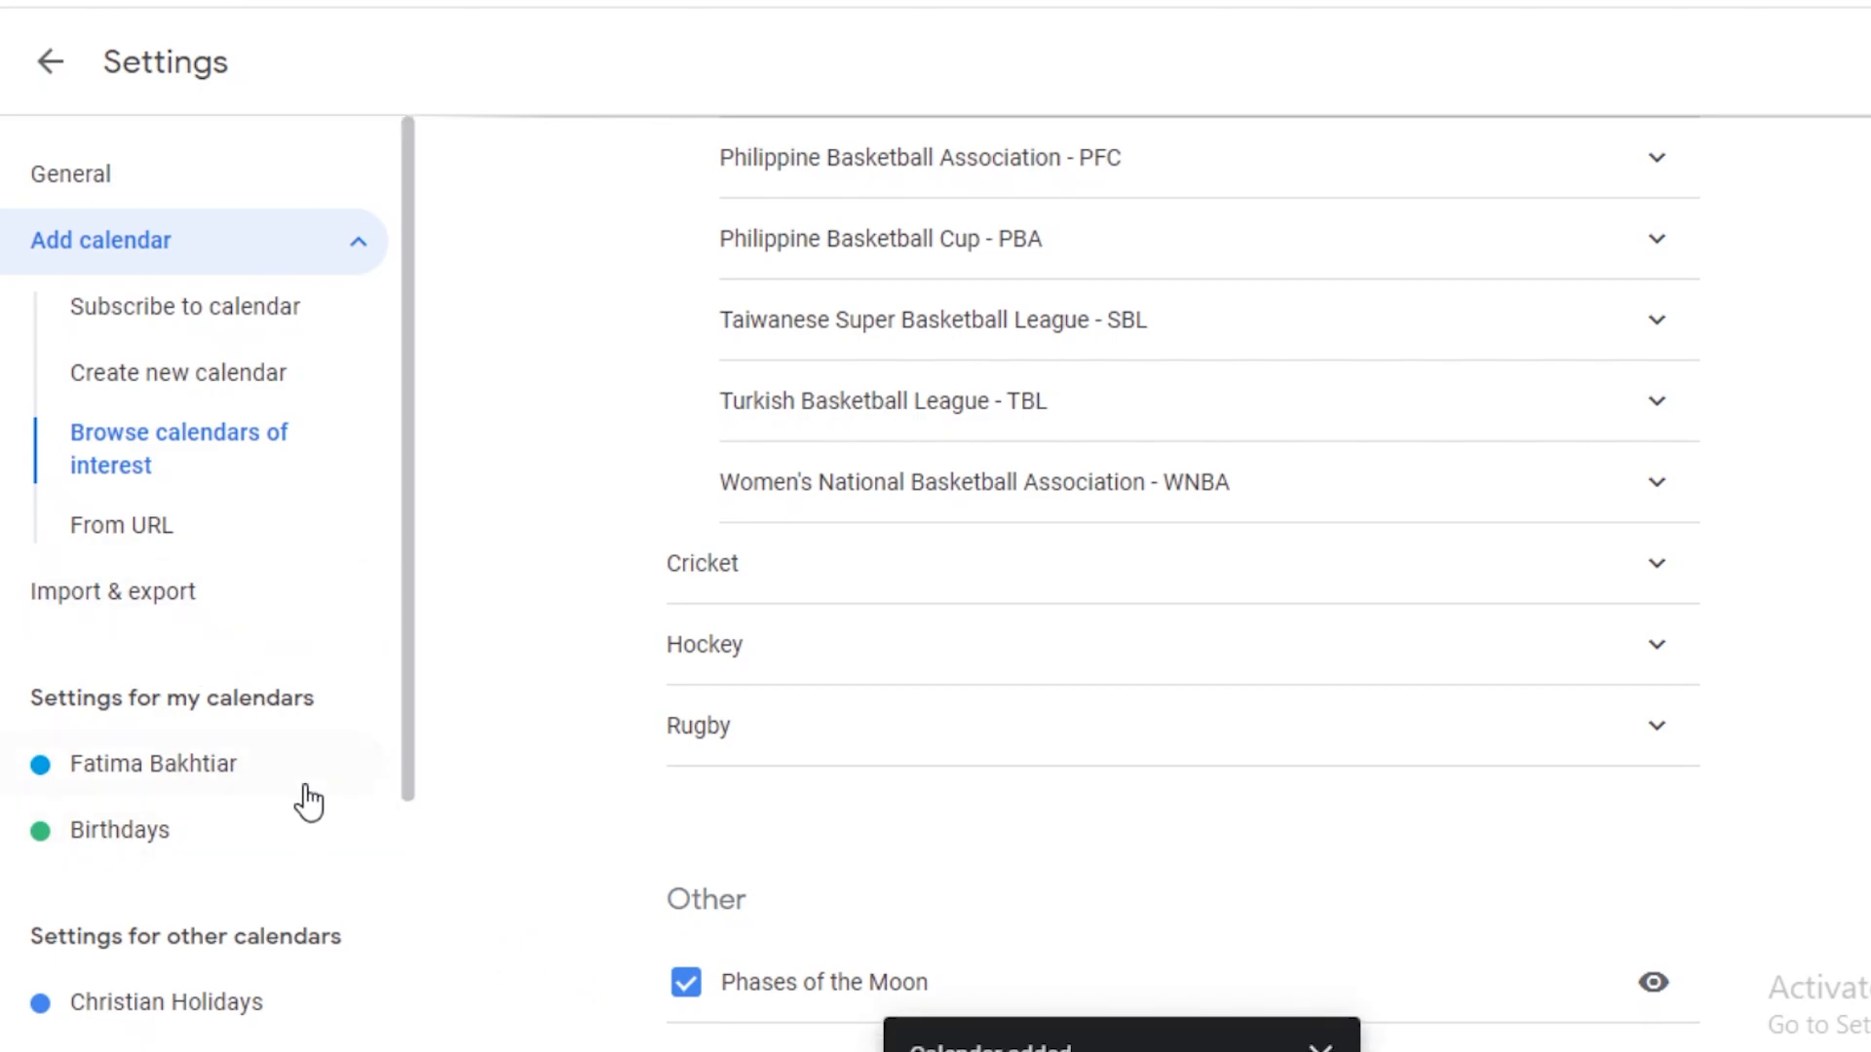
pyautogui.scroll(-4, 101, 763)
pyautogui.scroll(4, 5, 779)
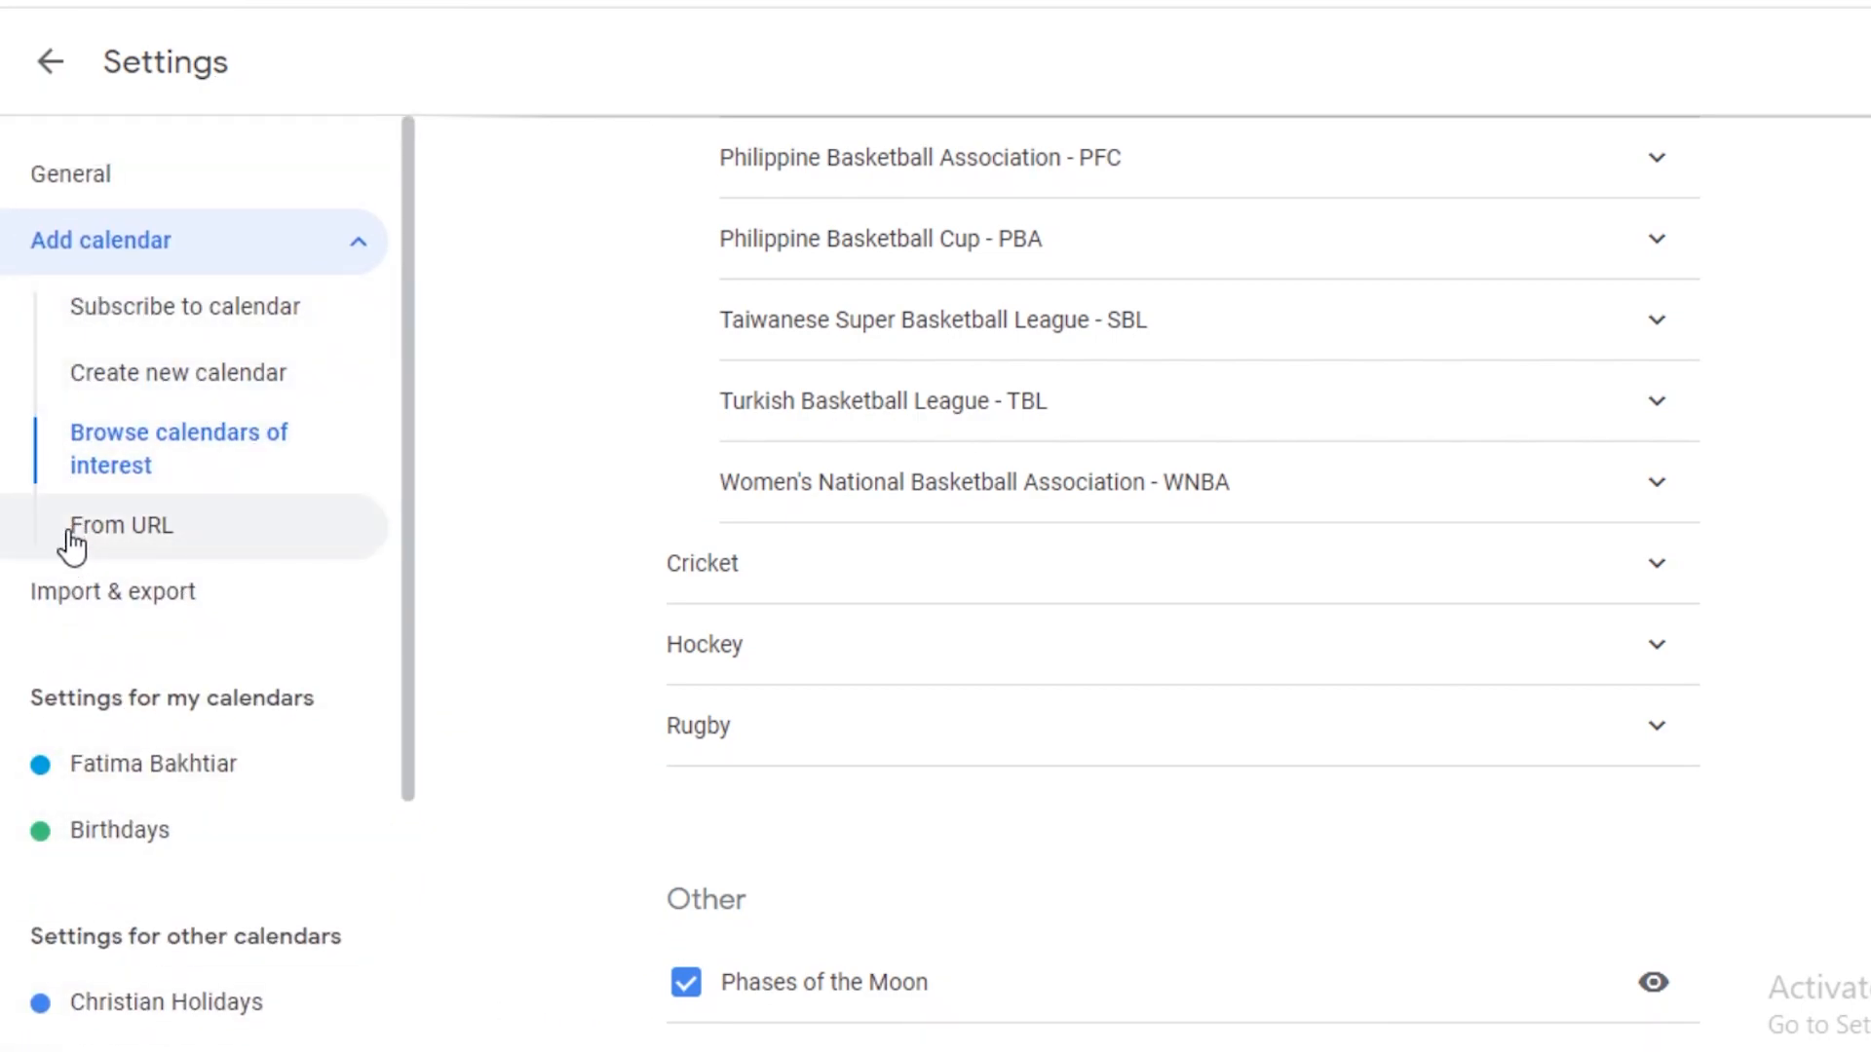
pyautogui.click(50, 61)
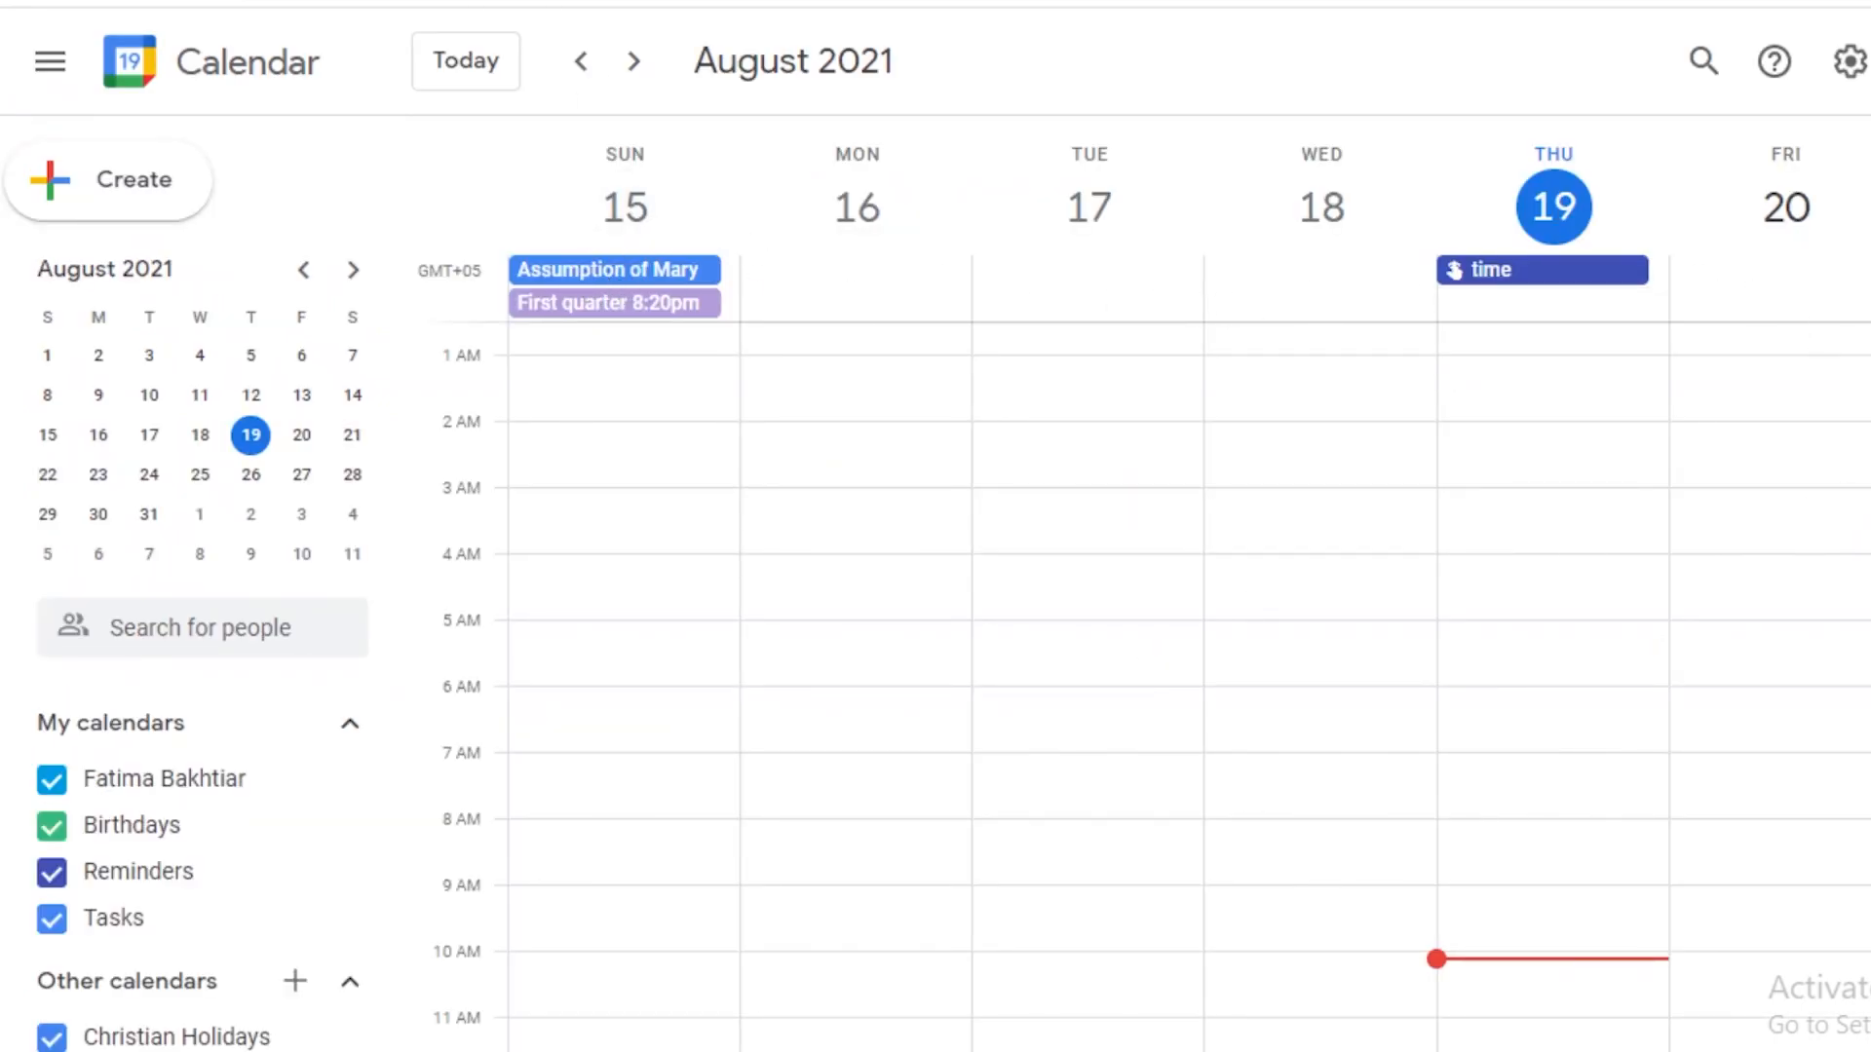
pyautogui.scroll(1, 1653, 814)
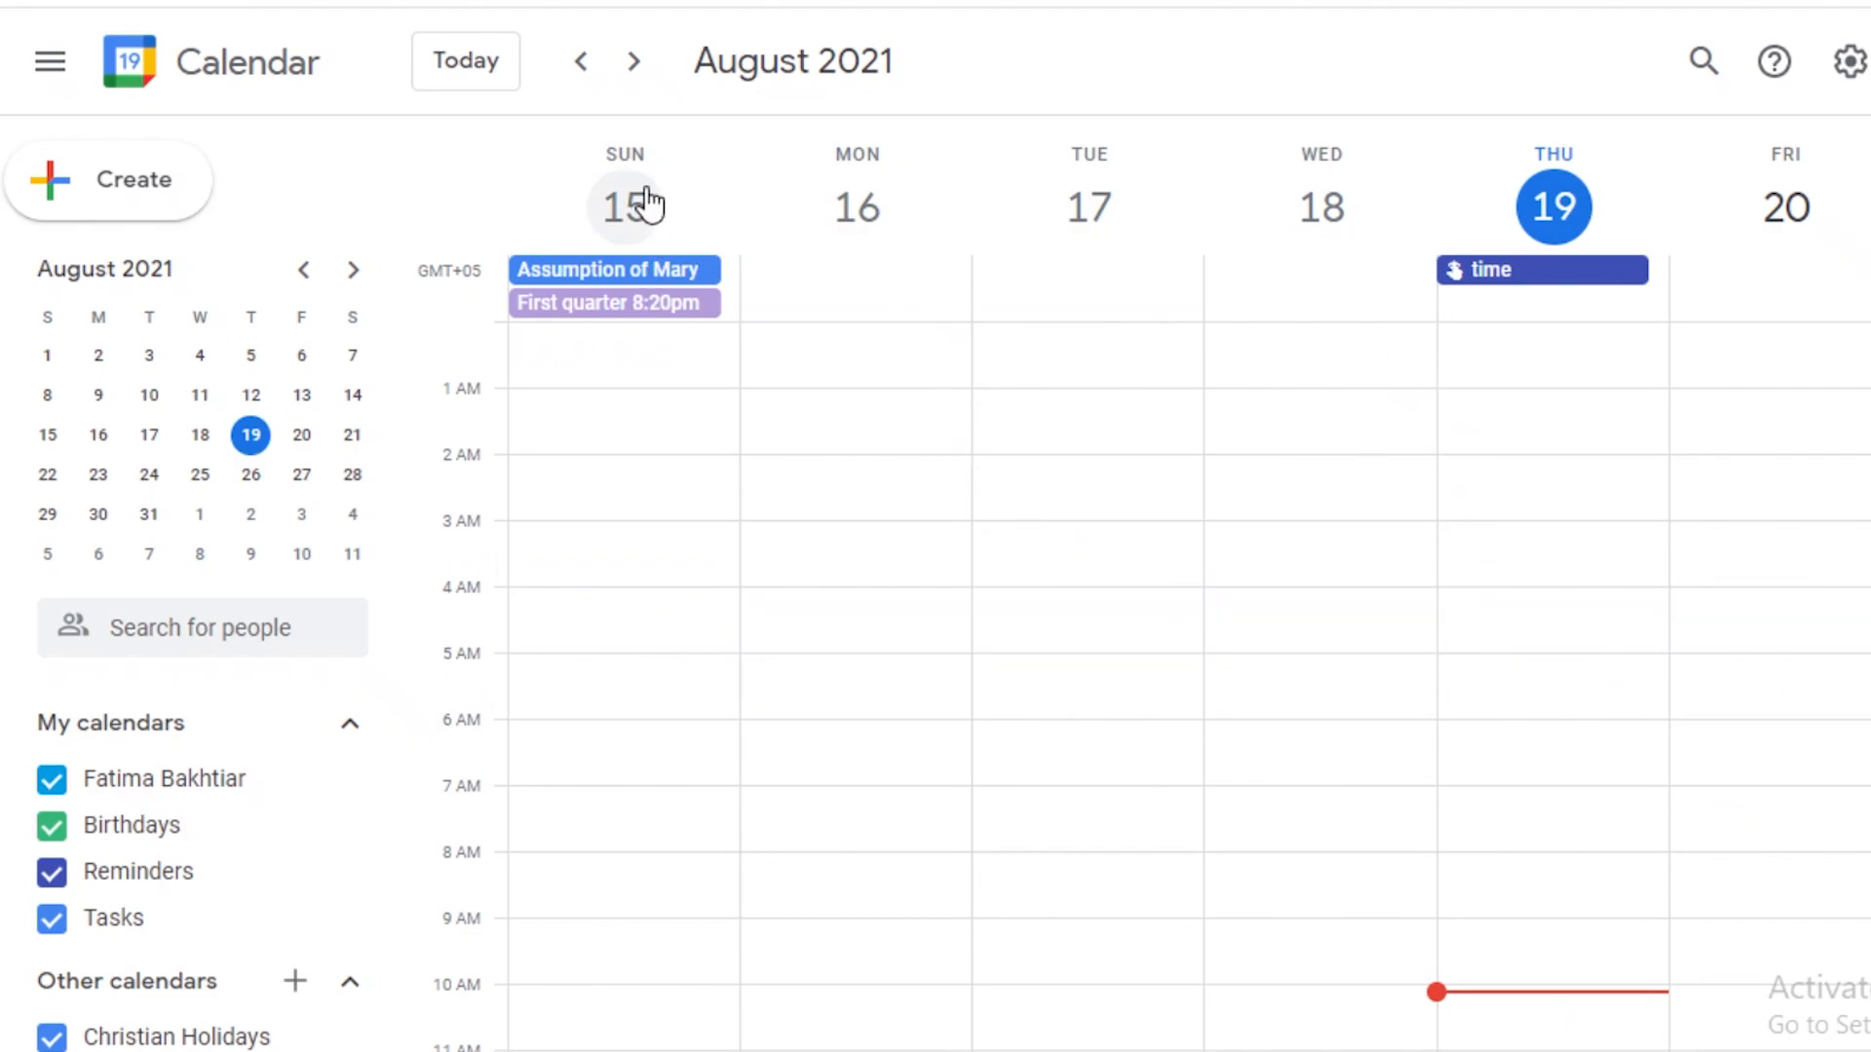
pyautogui.click(443, 70)
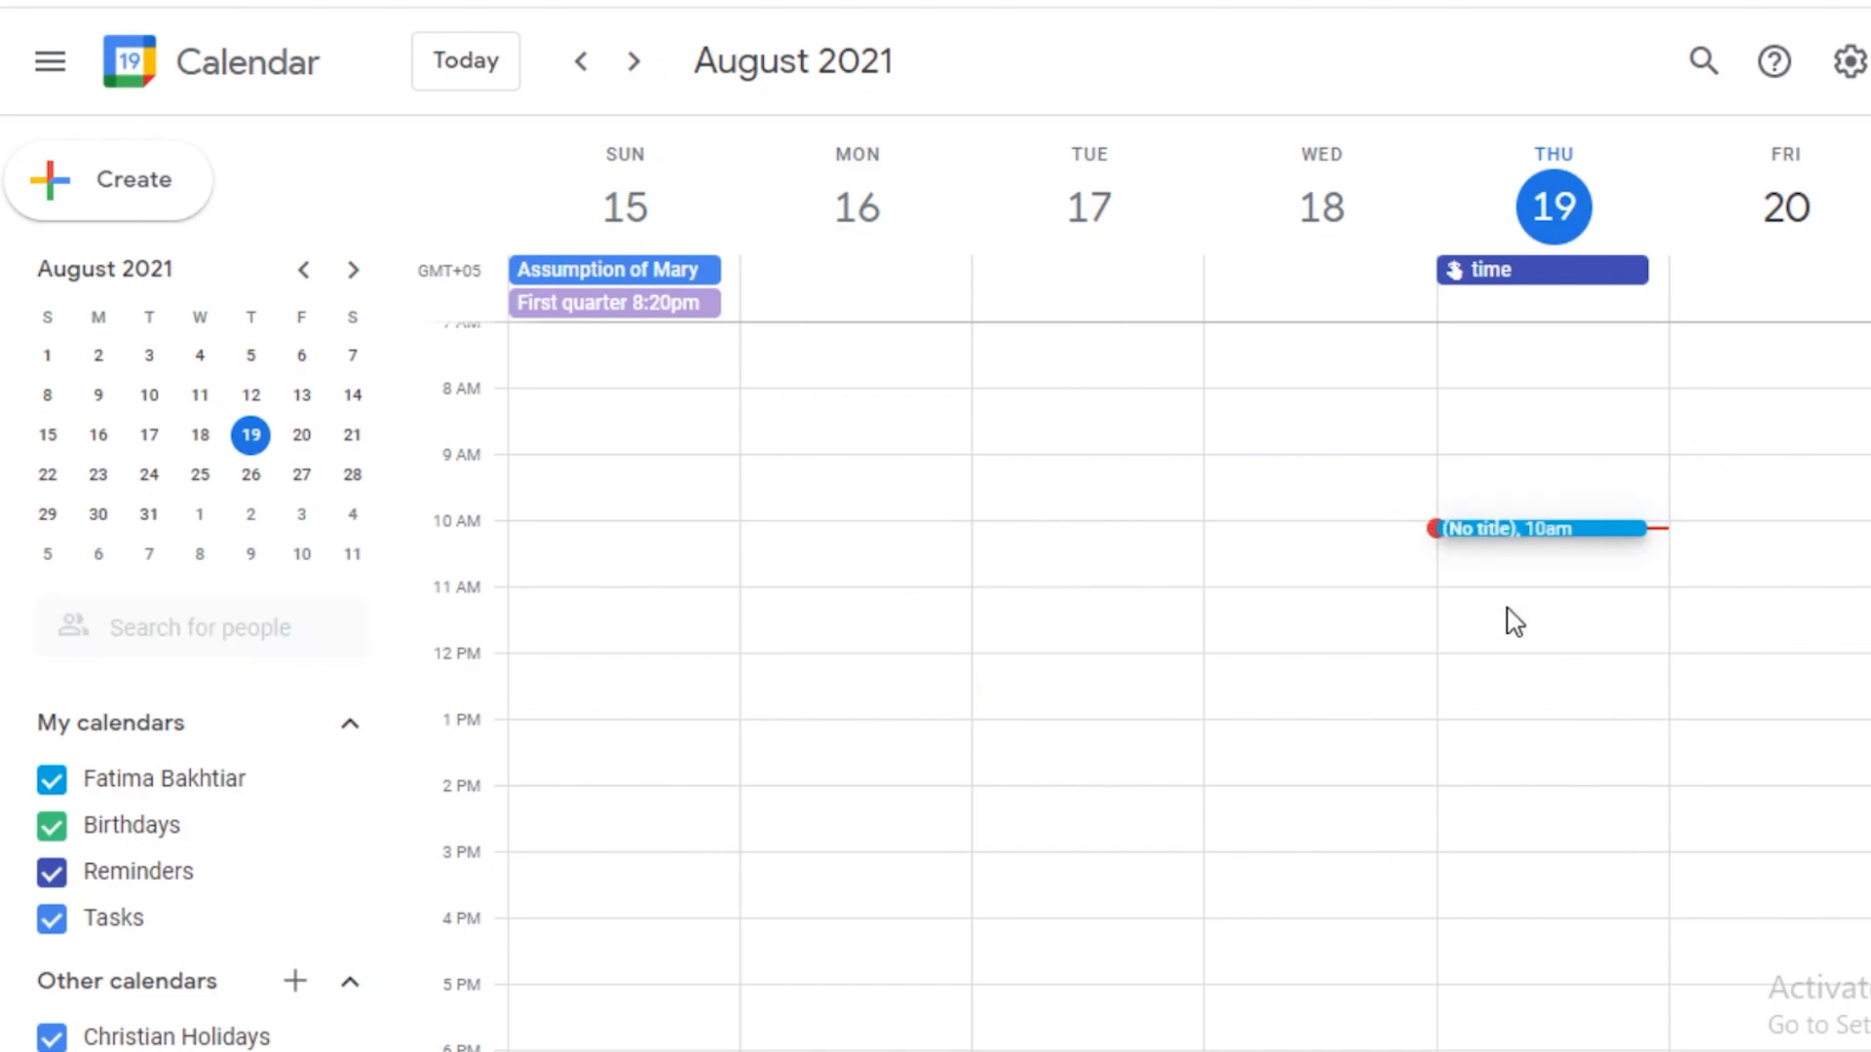
pyautogui.click(1447, 531)
pyautogui.click(1793, 482)
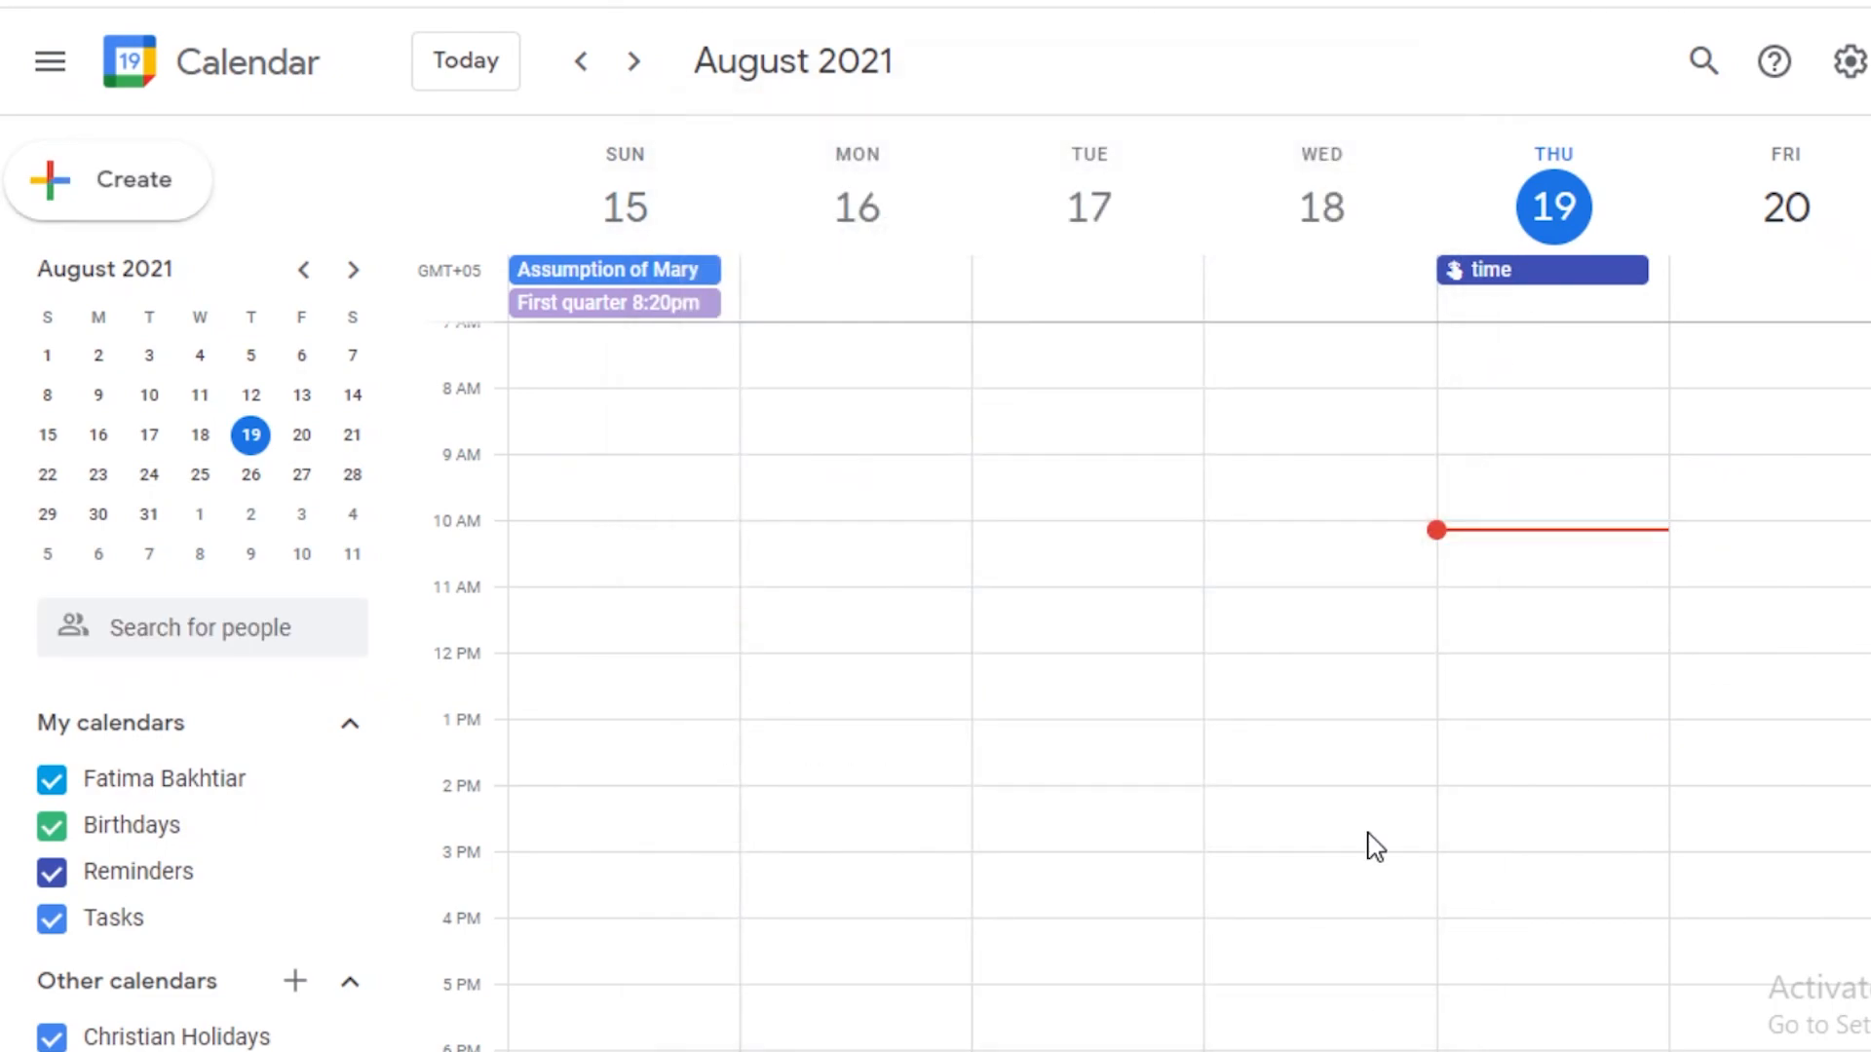
# Start a new event titled Work Meeting on Thursday 19 August and set its start time to 10:30am.
pyautogui.click(1435, 600)
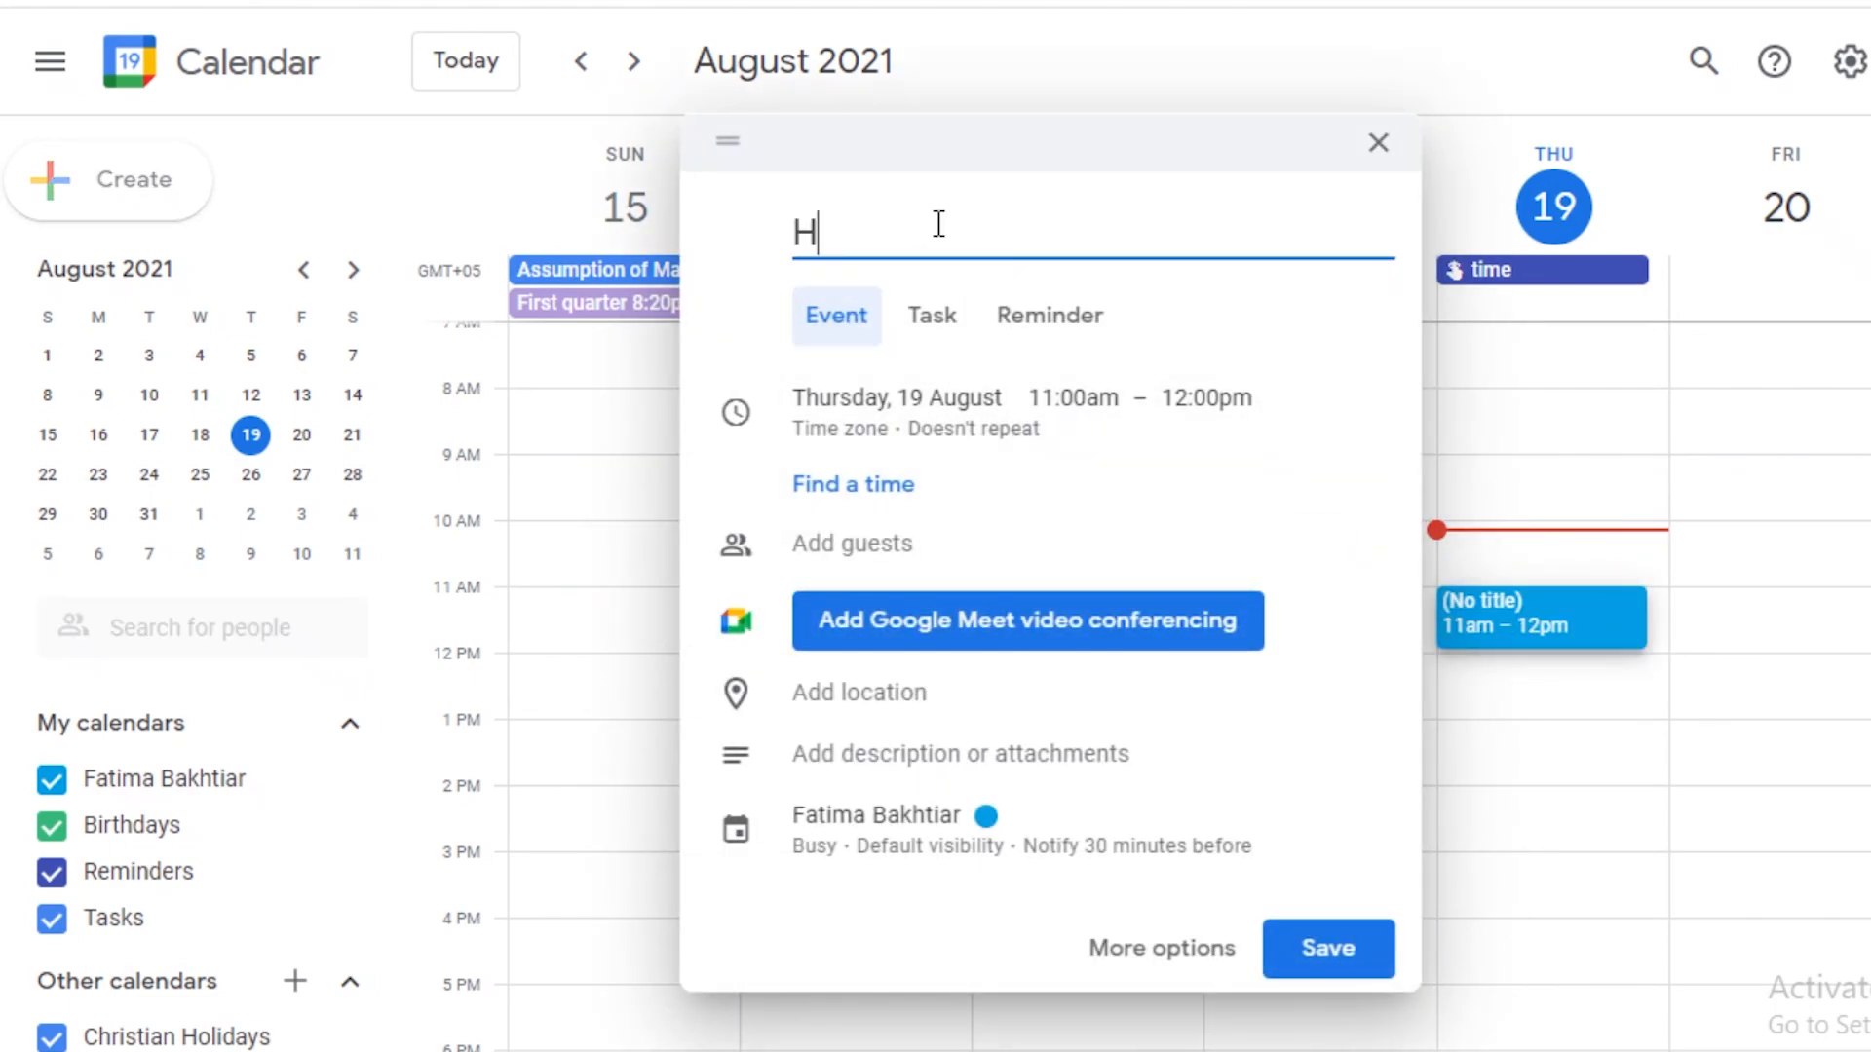
pyautogui.write('Work Me')
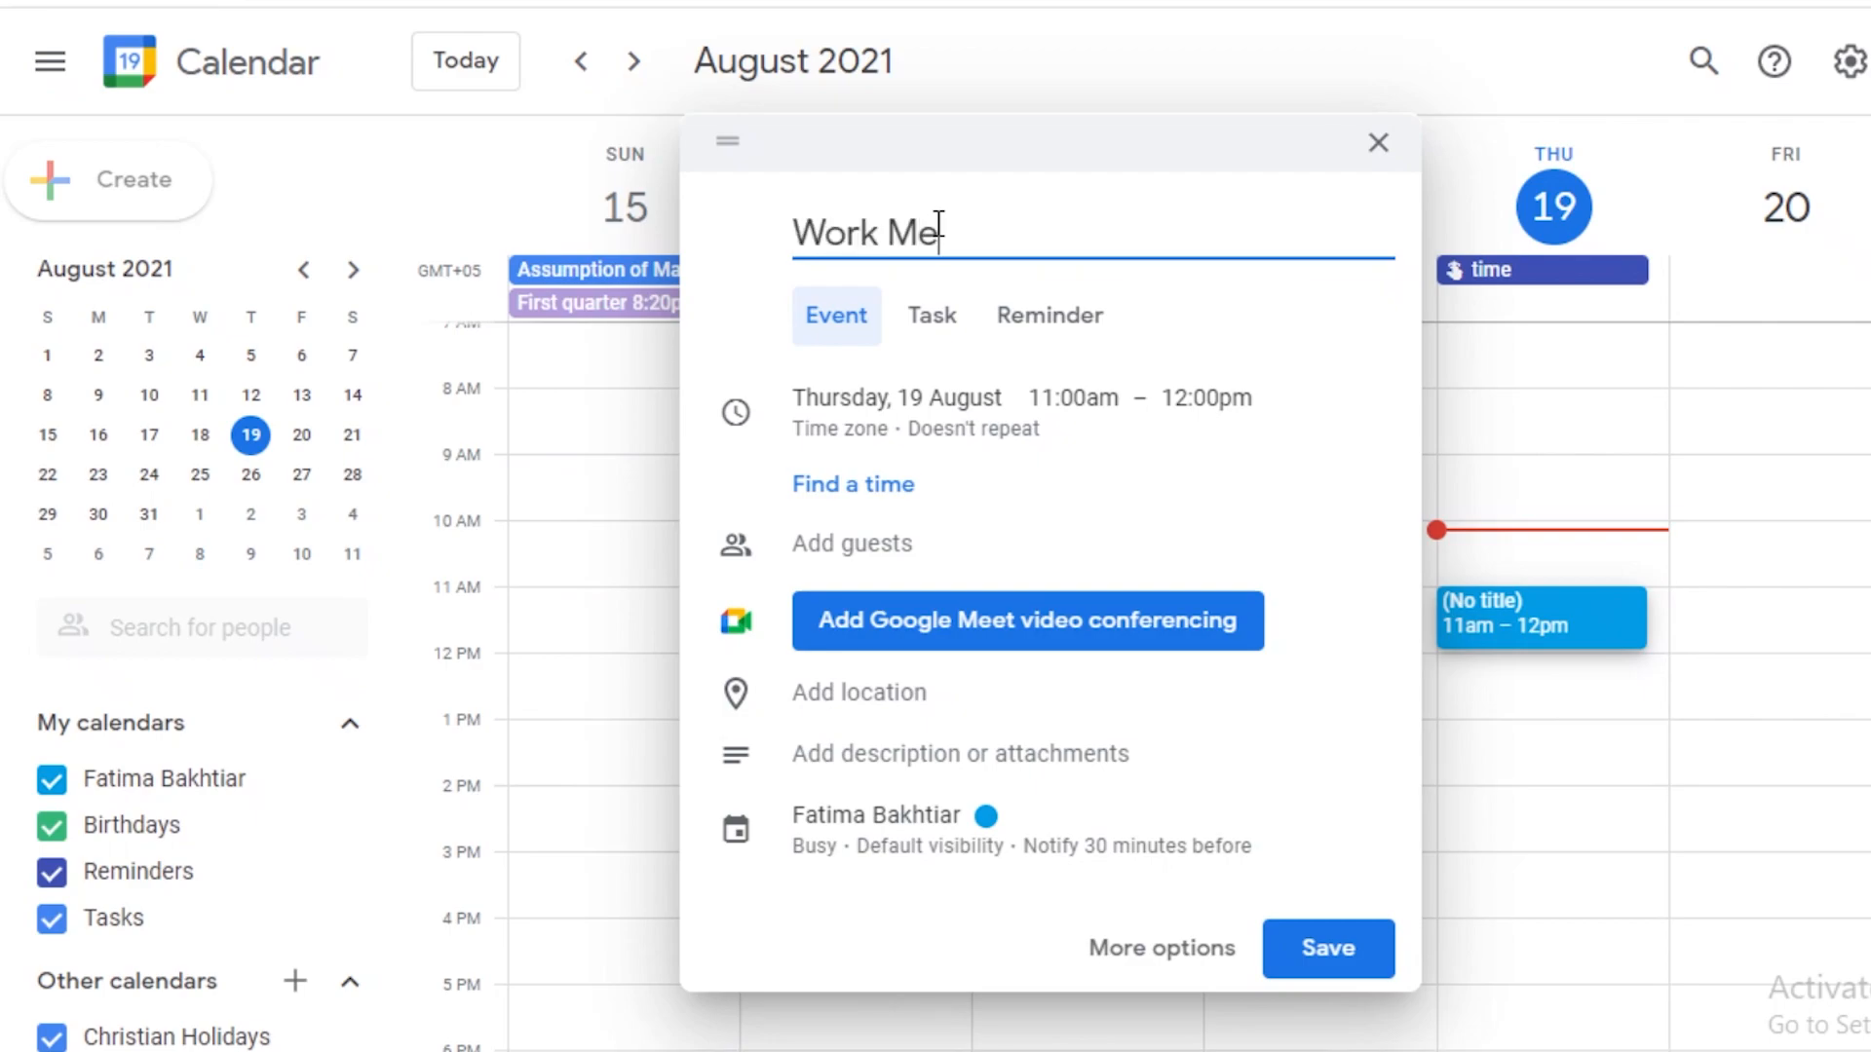
pyautogui.write('eting')
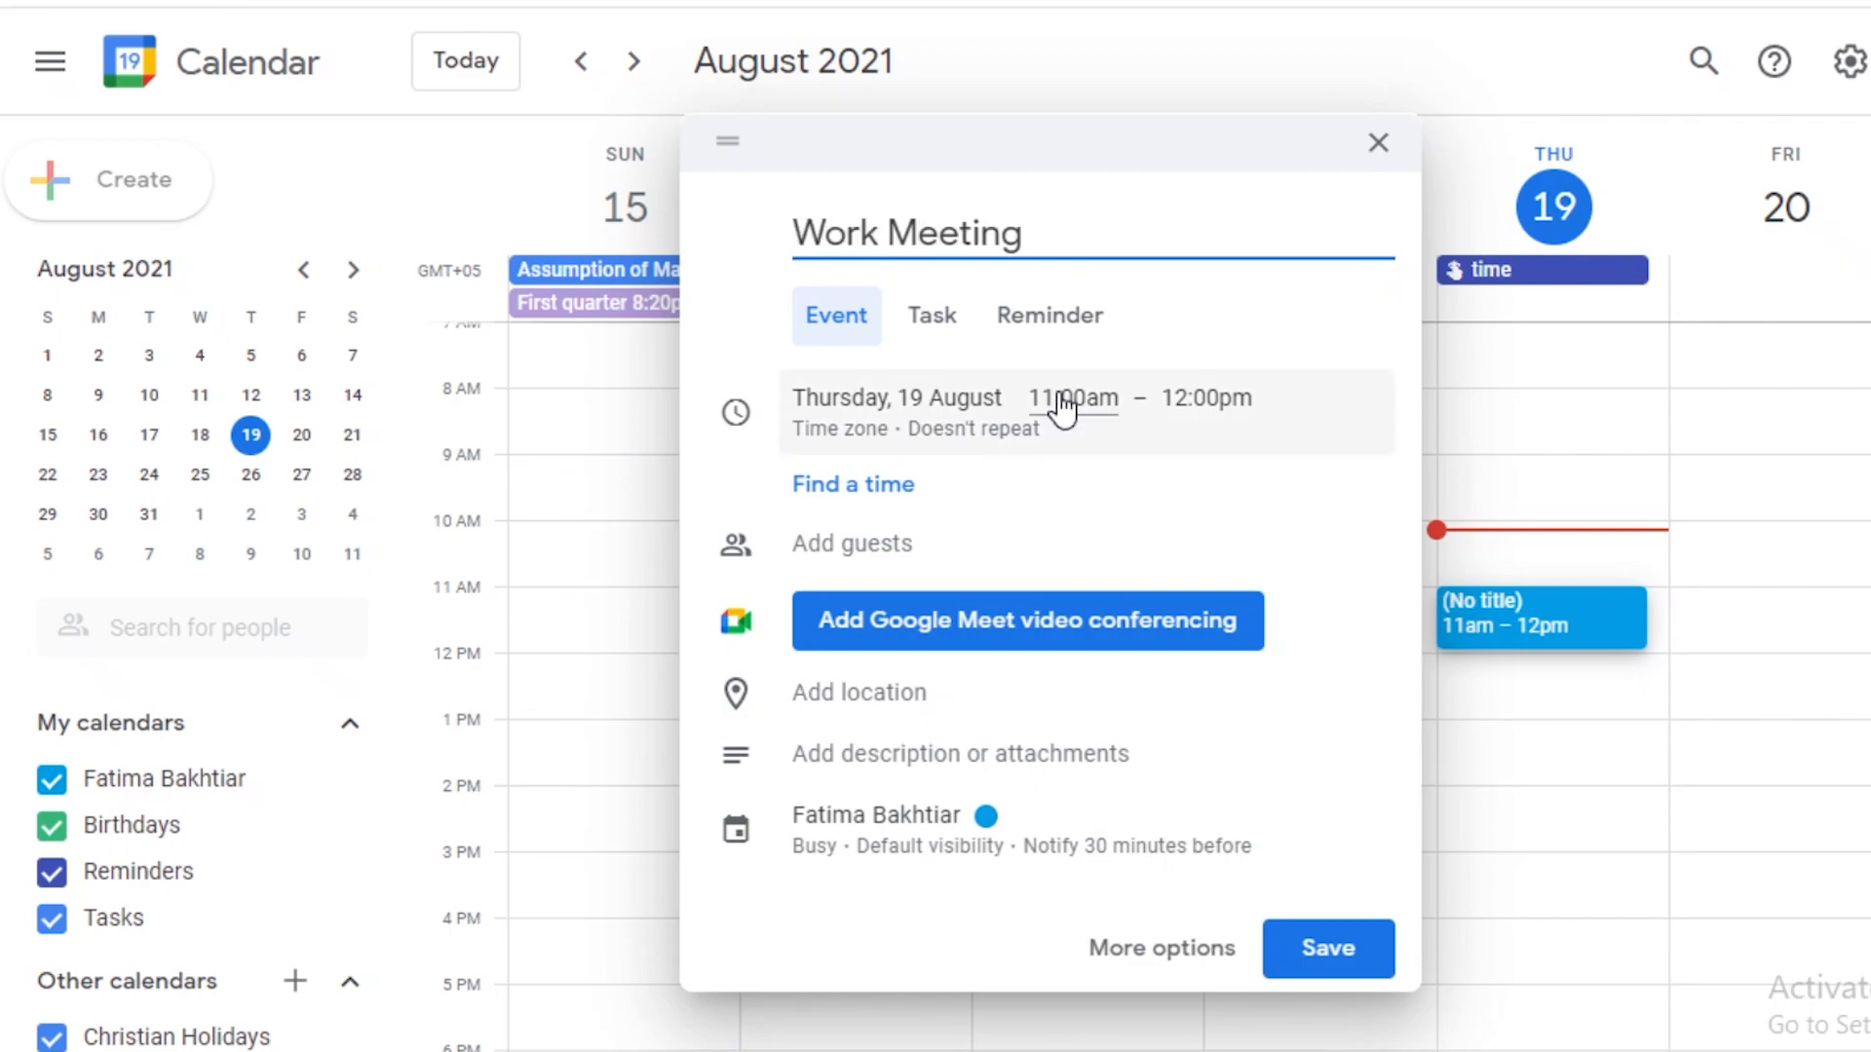
pyautogui.click(1102, 436)
pyautogui.click(1110, 359)
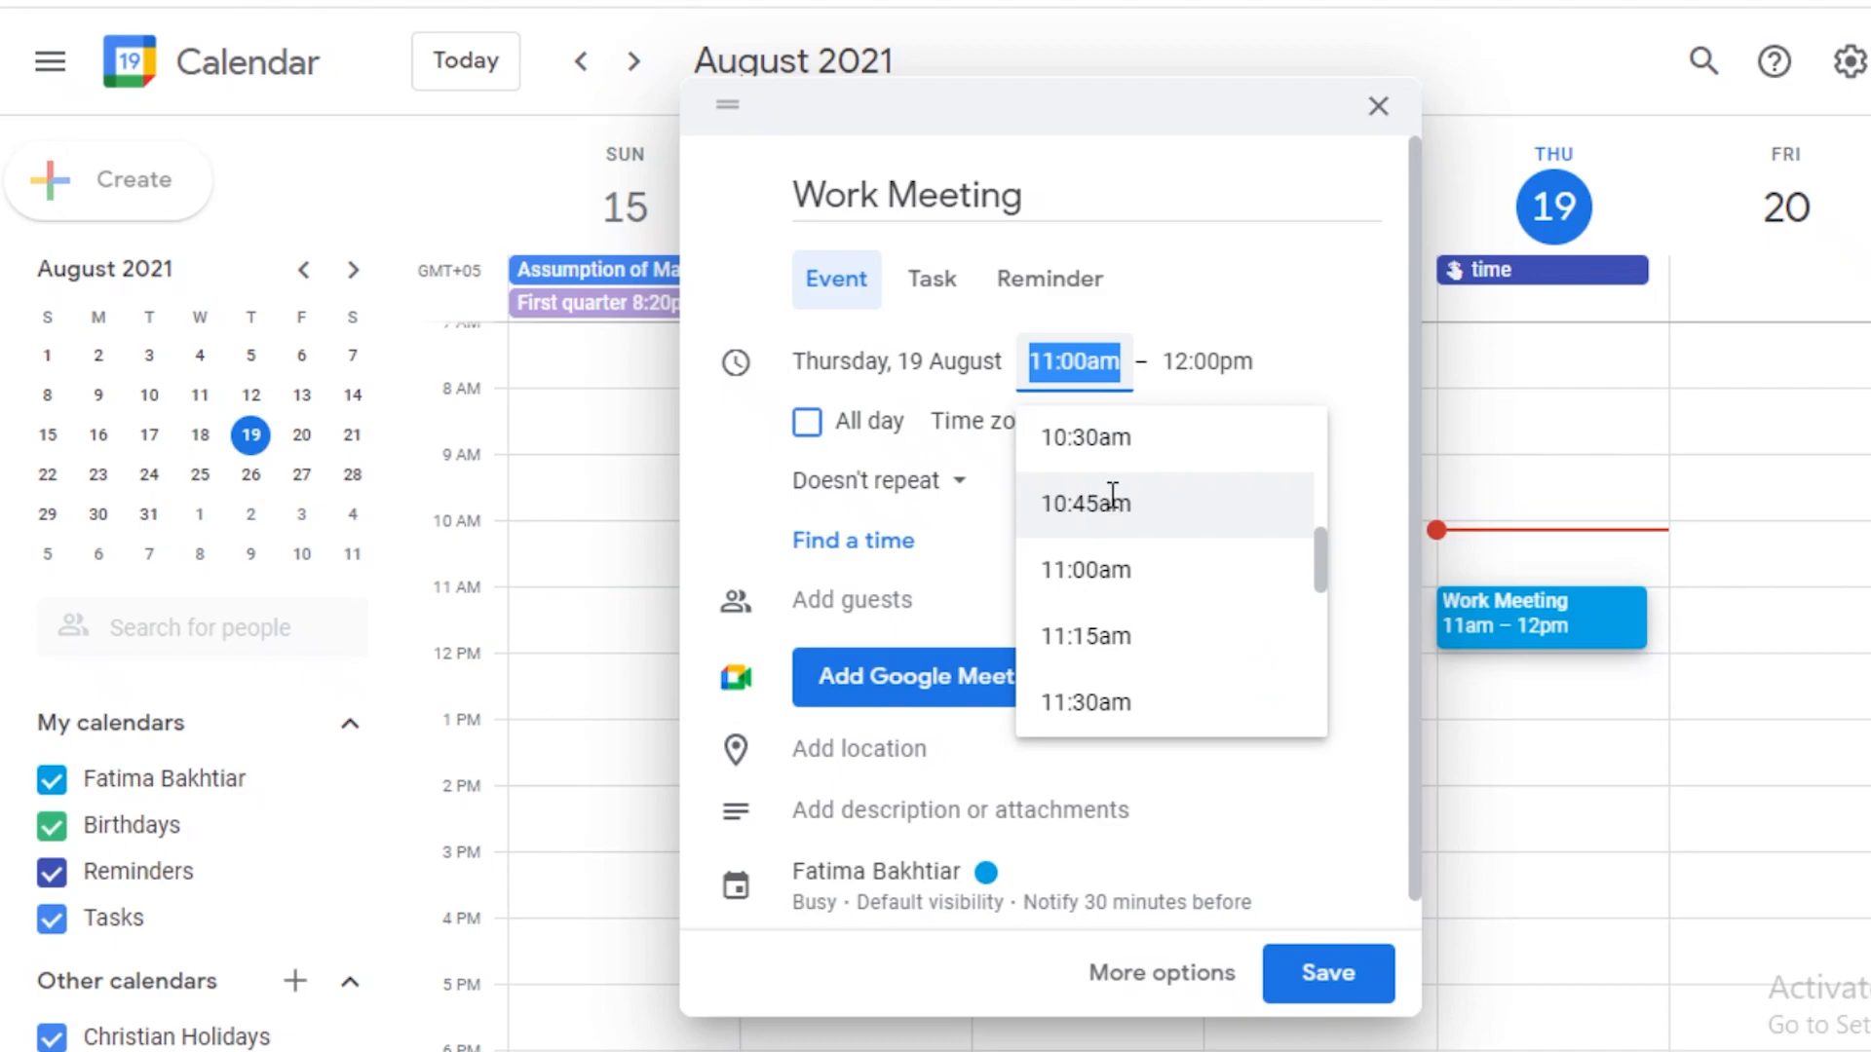
pyautogui.click(1111, 437)
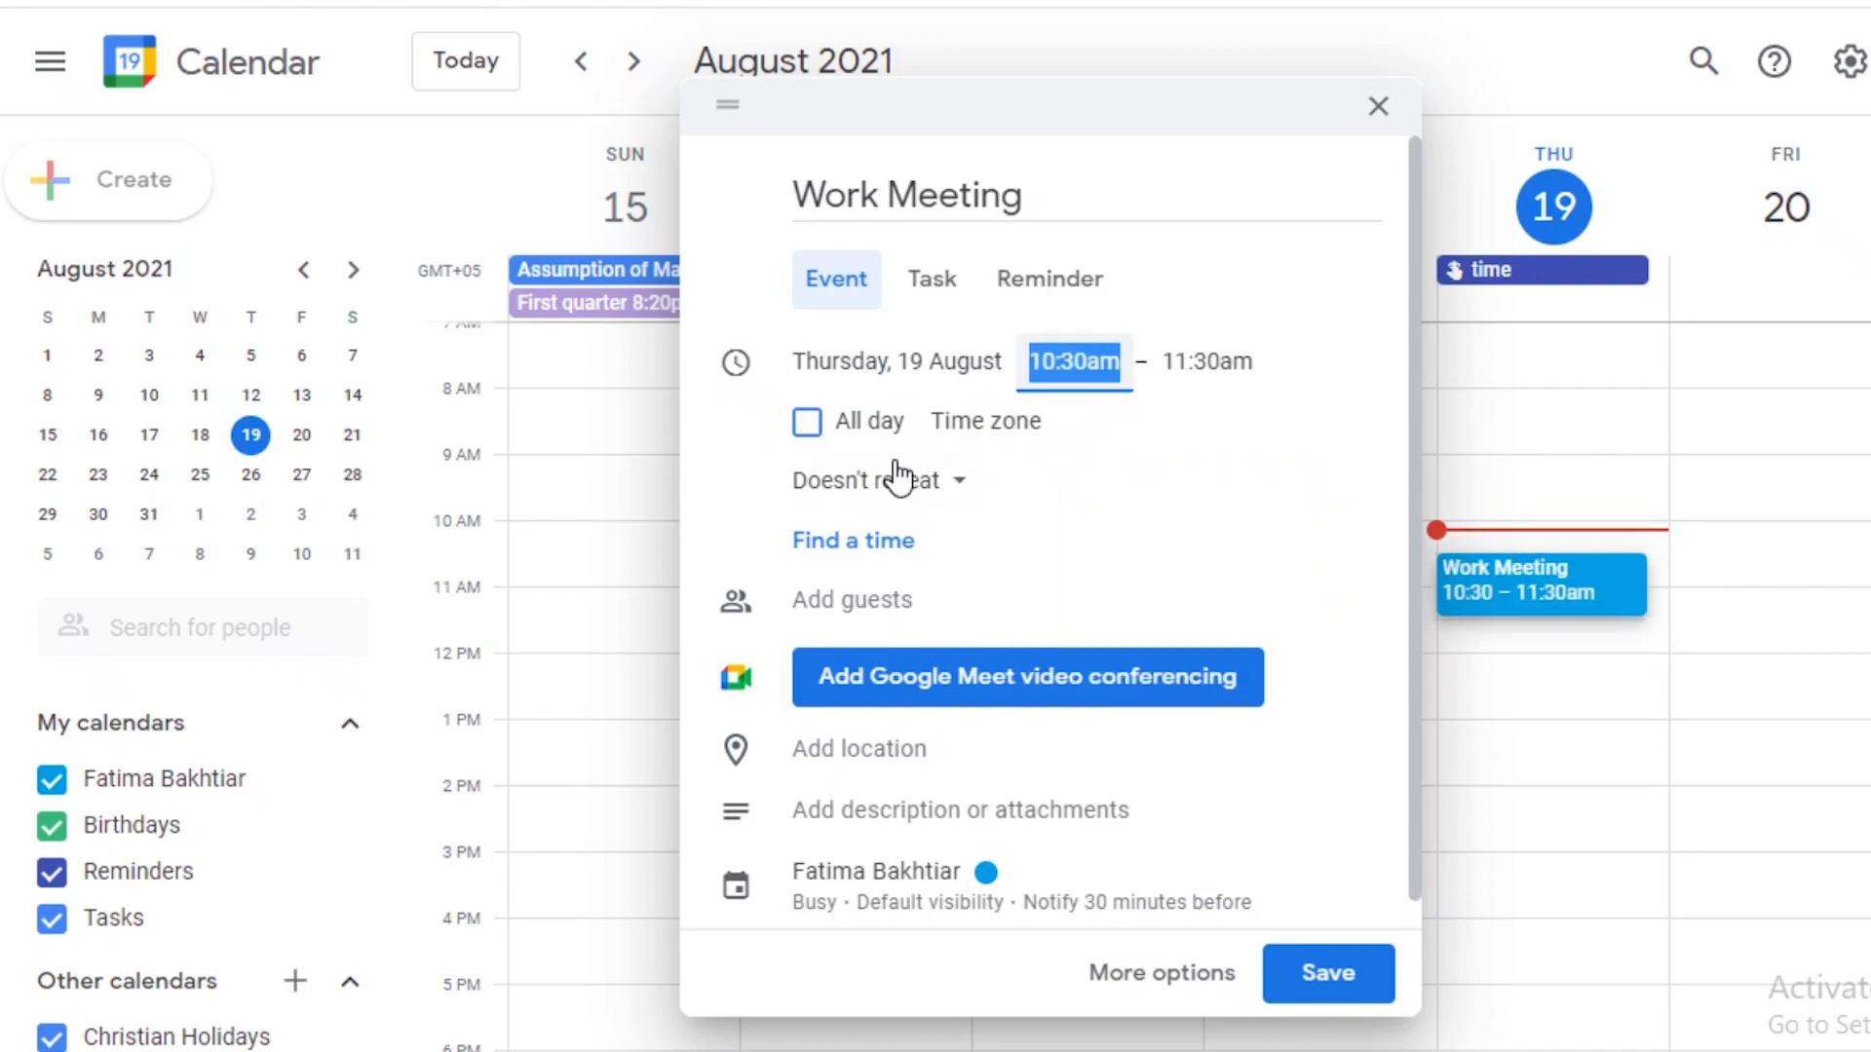
# Try the All day option on the Work Meeting event and switch it back off.
pyautogui.click(807, 426)
pyautogui.click(807, 426)
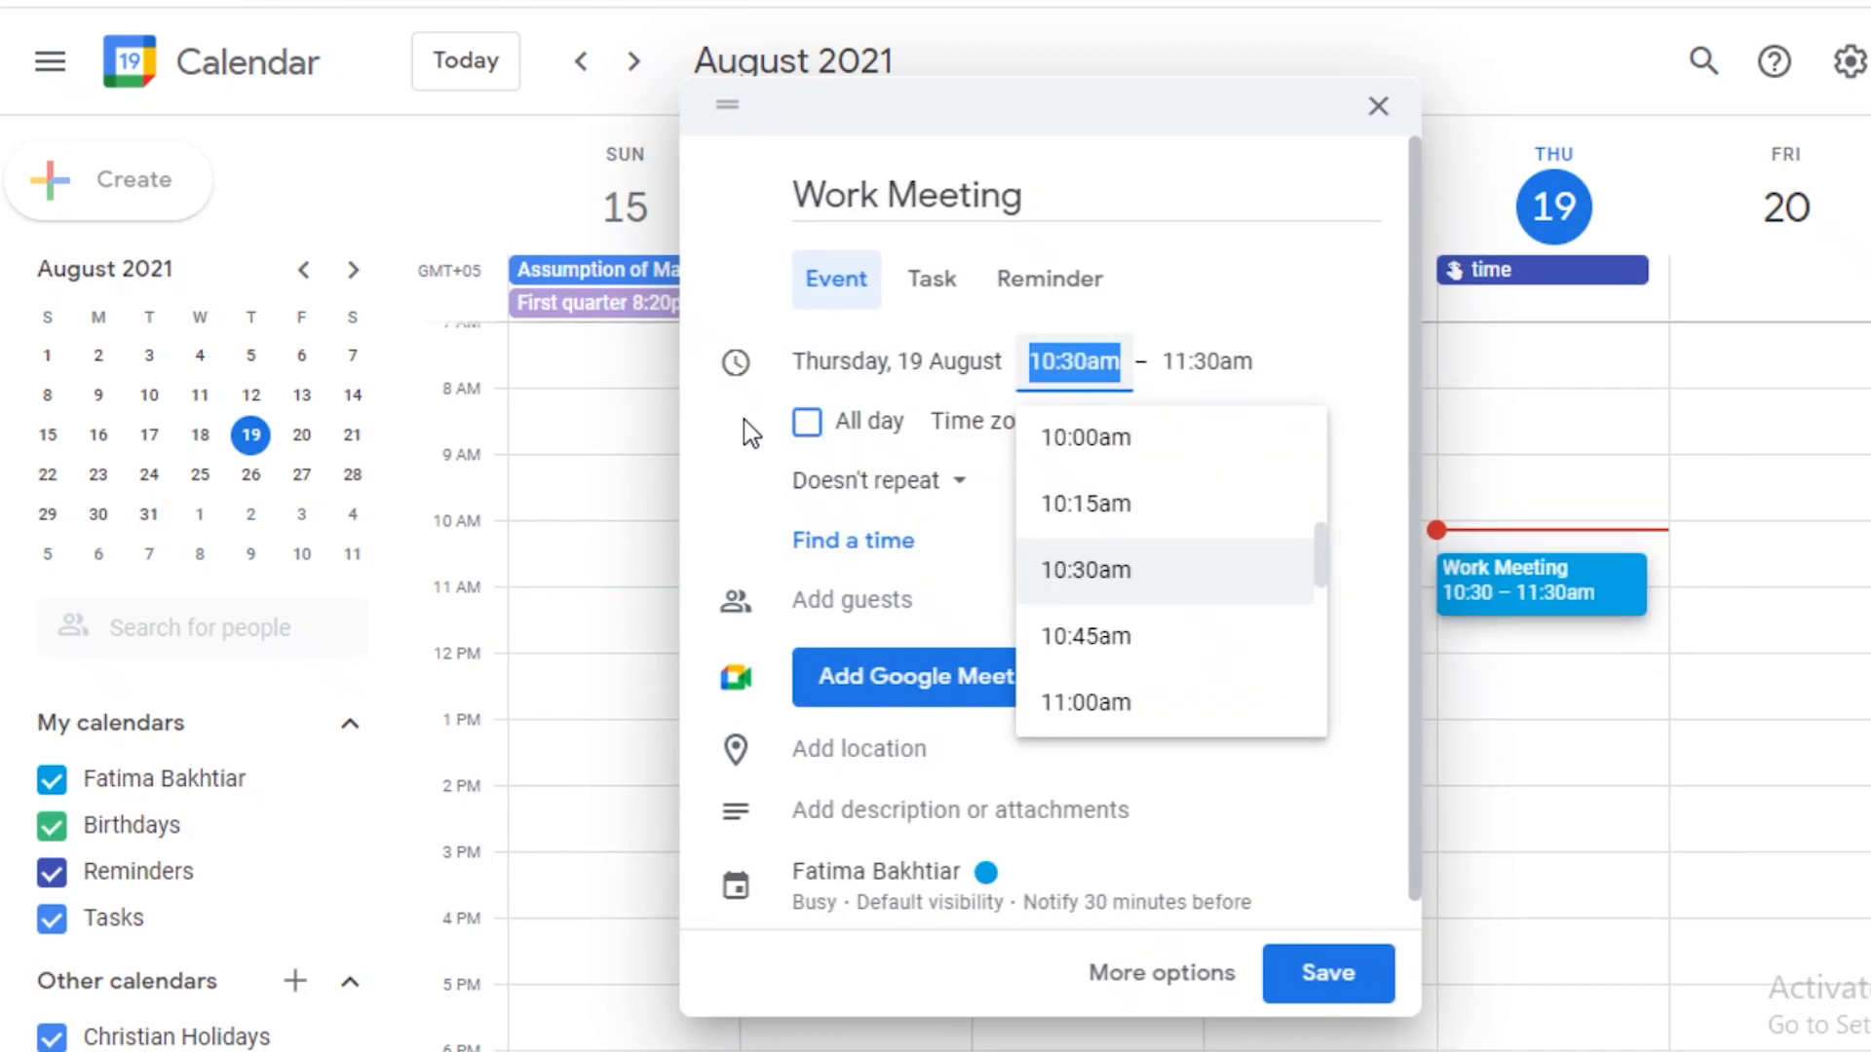
pyautogui.click(807, 426)
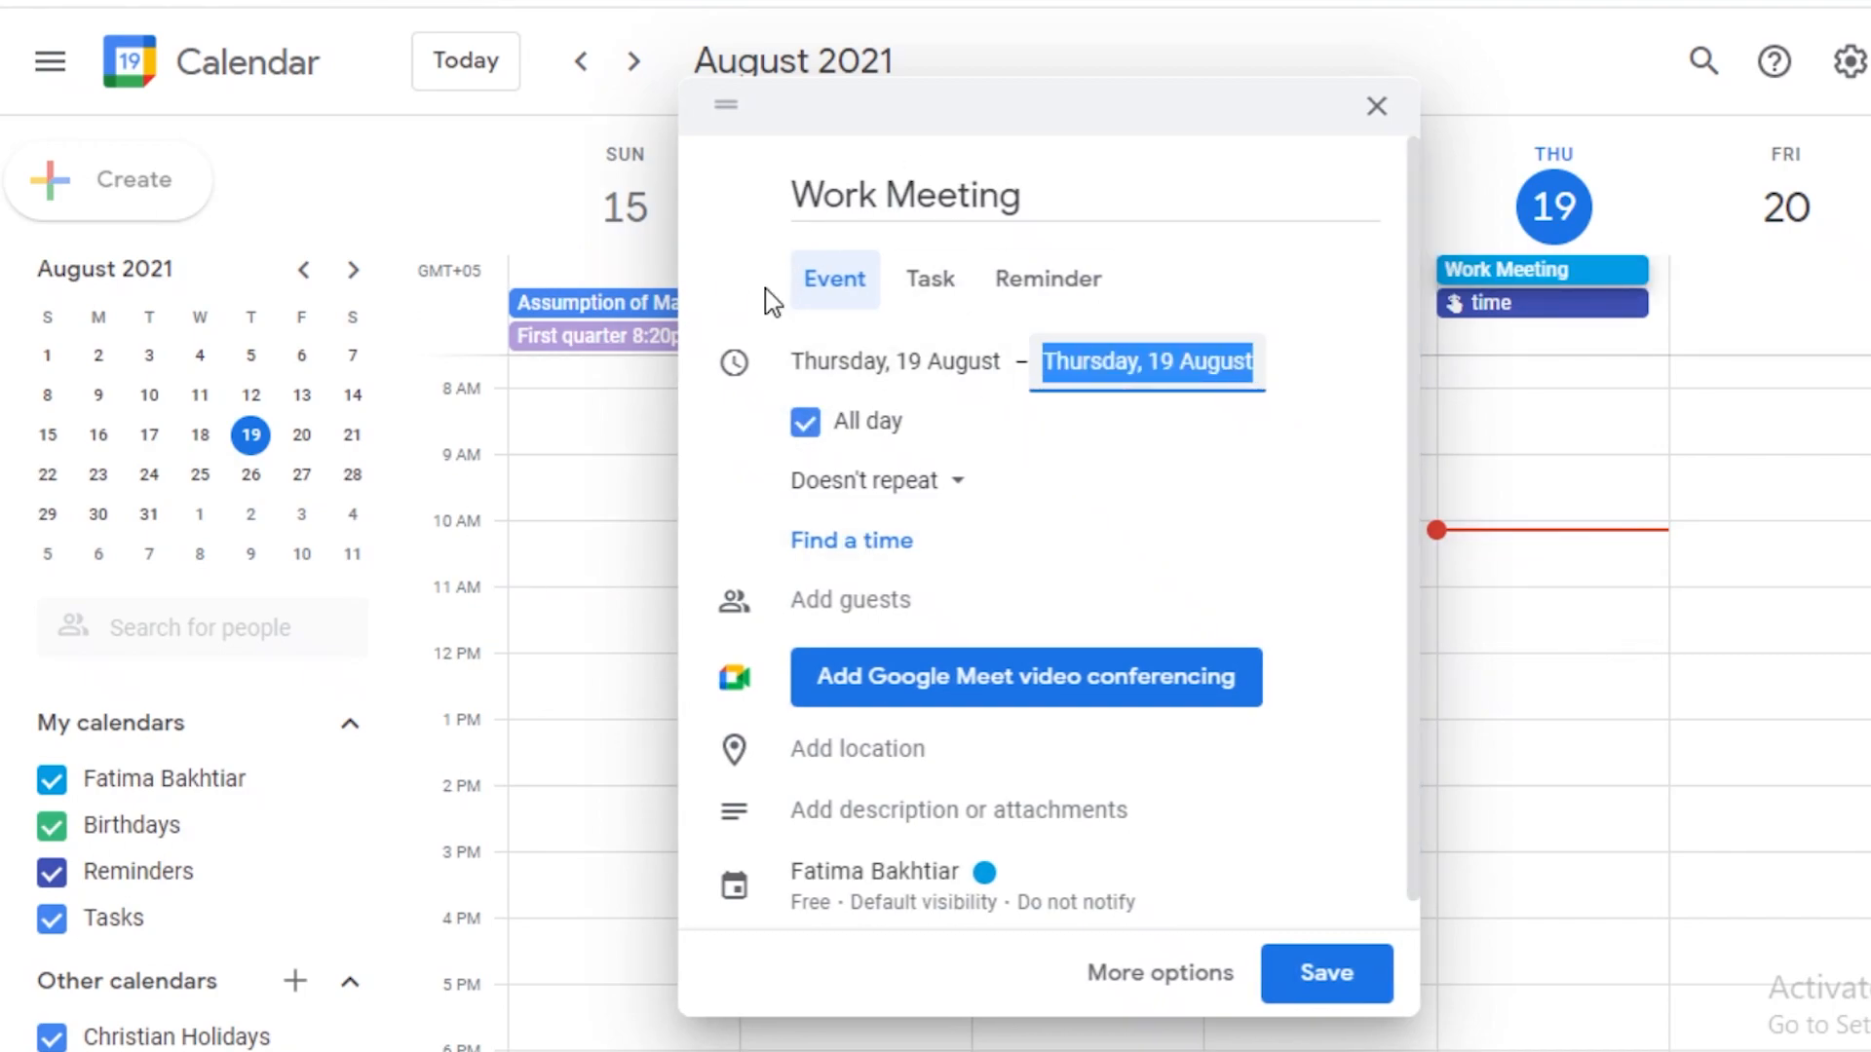
pyautogui.click(805, 422)
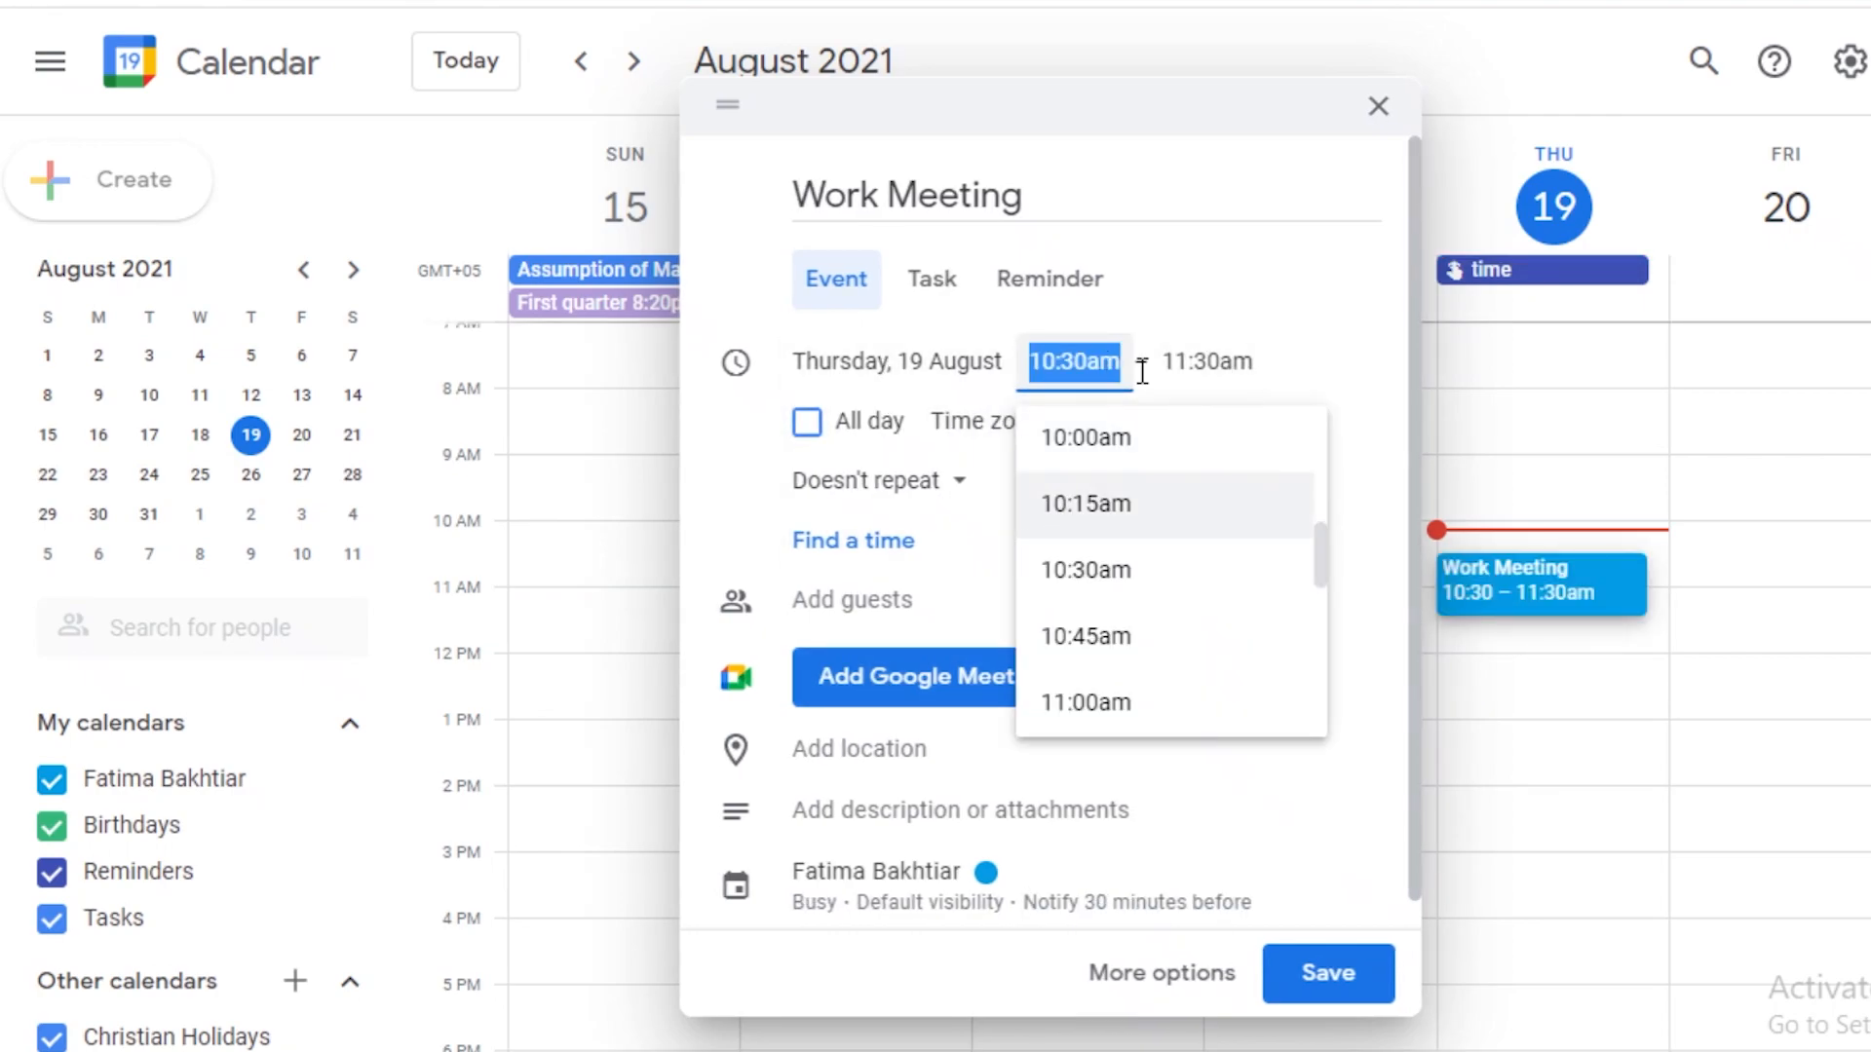
# Expand the calendar details of the Work Meeting event and set its availability to Free.
pyautogui.click(1108, 364)
pyautogui.click(974, 542)
pyautogui.scroll(-1, 975, 770)
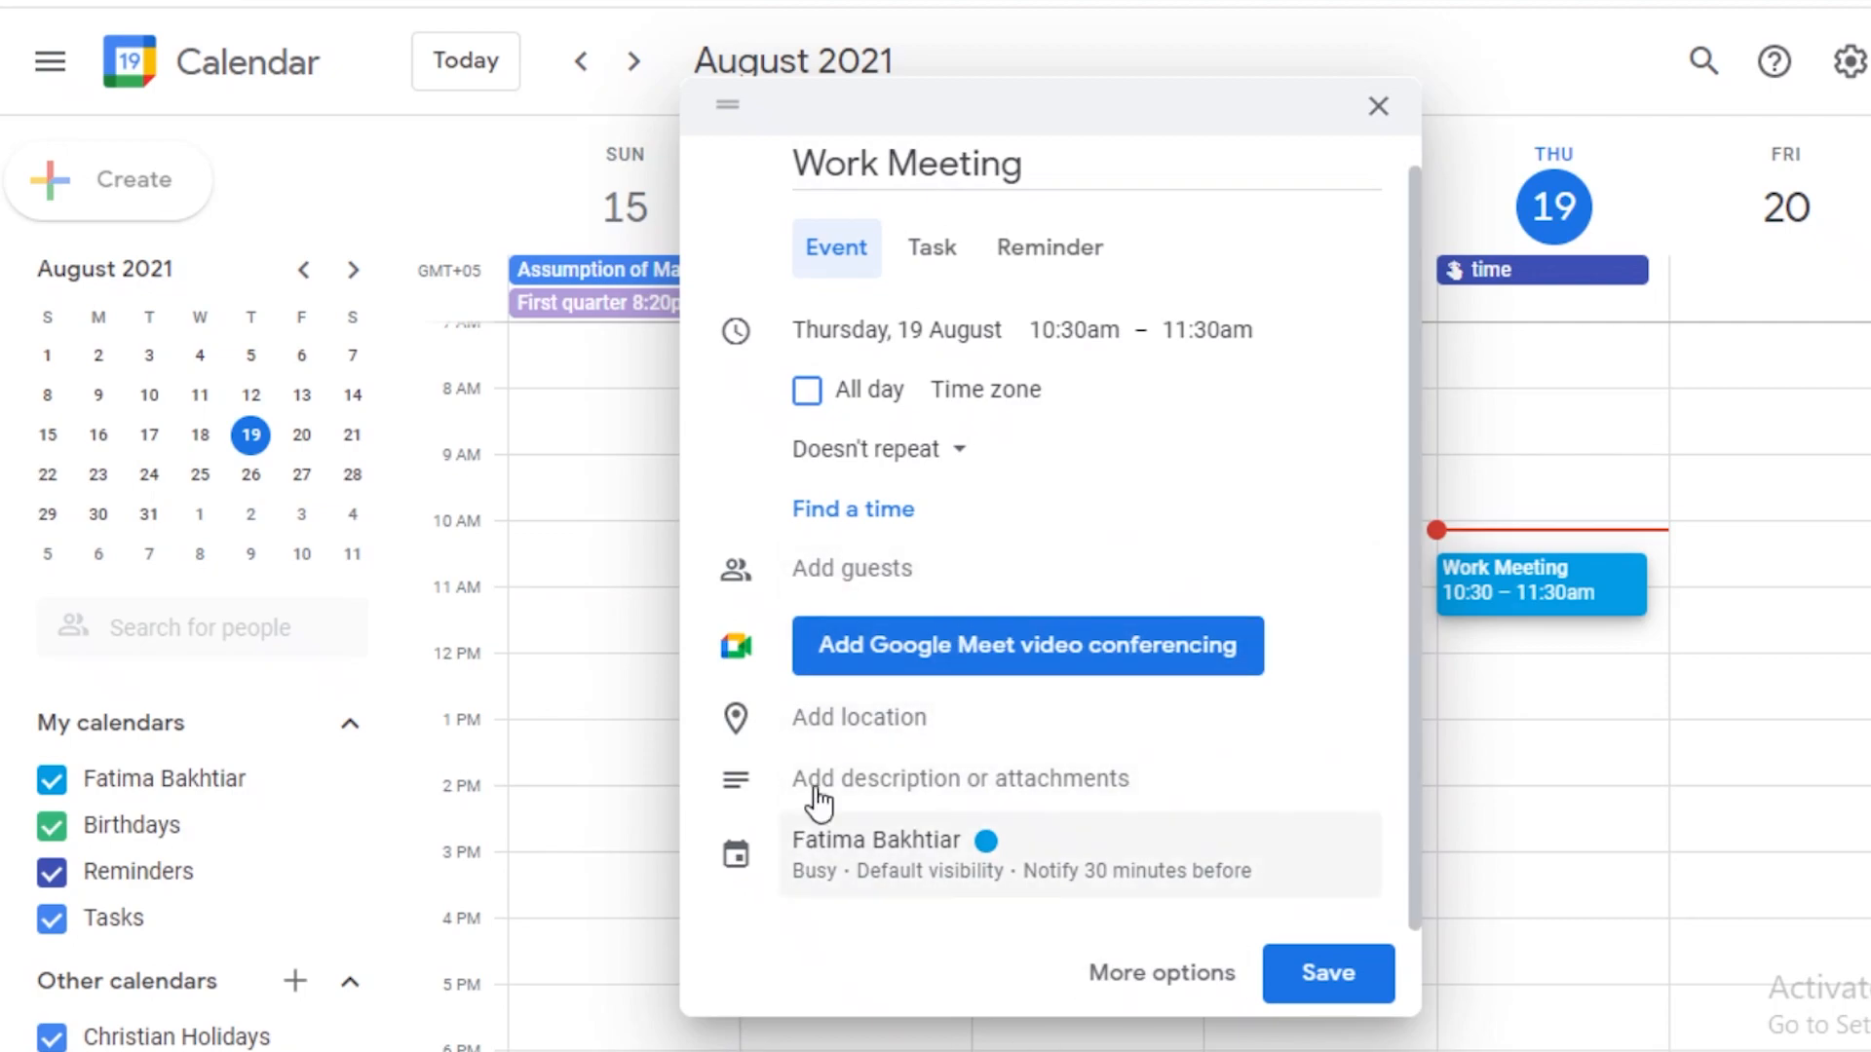
pyautogui.click(969, 877)
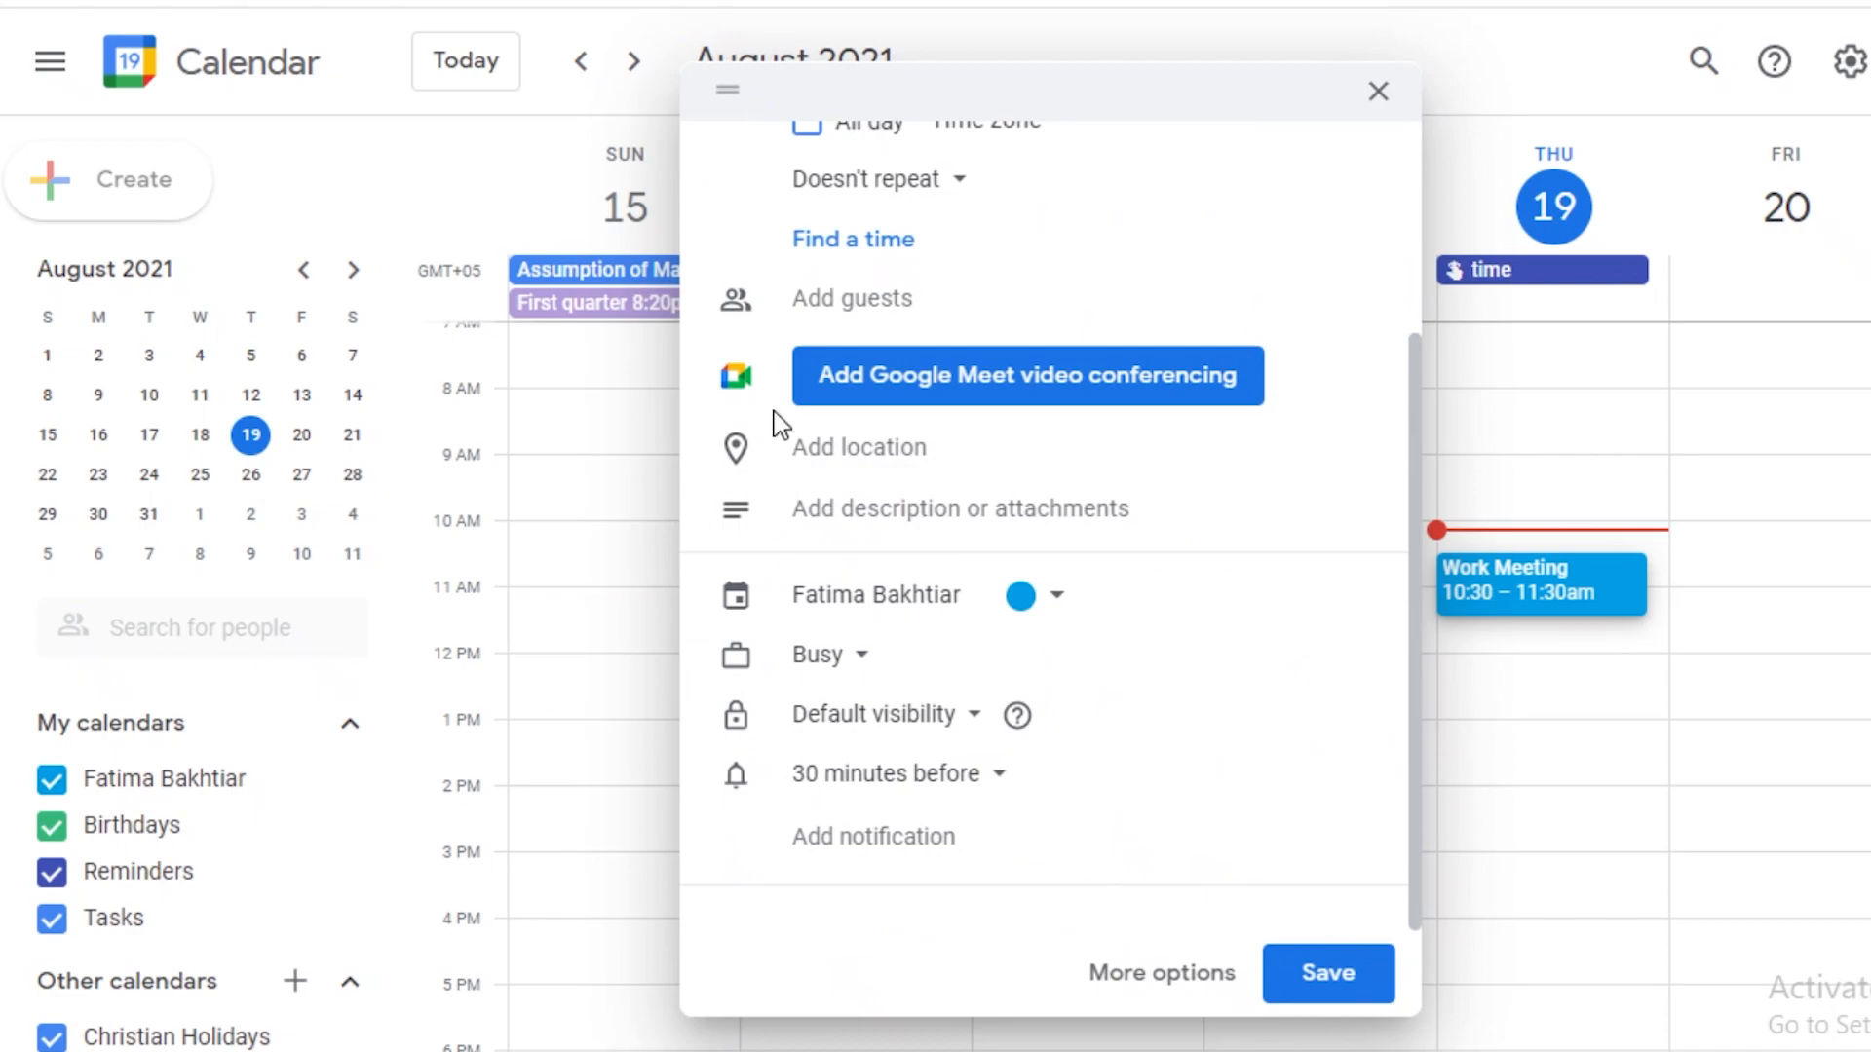
pyautogui.click(1025, 599)
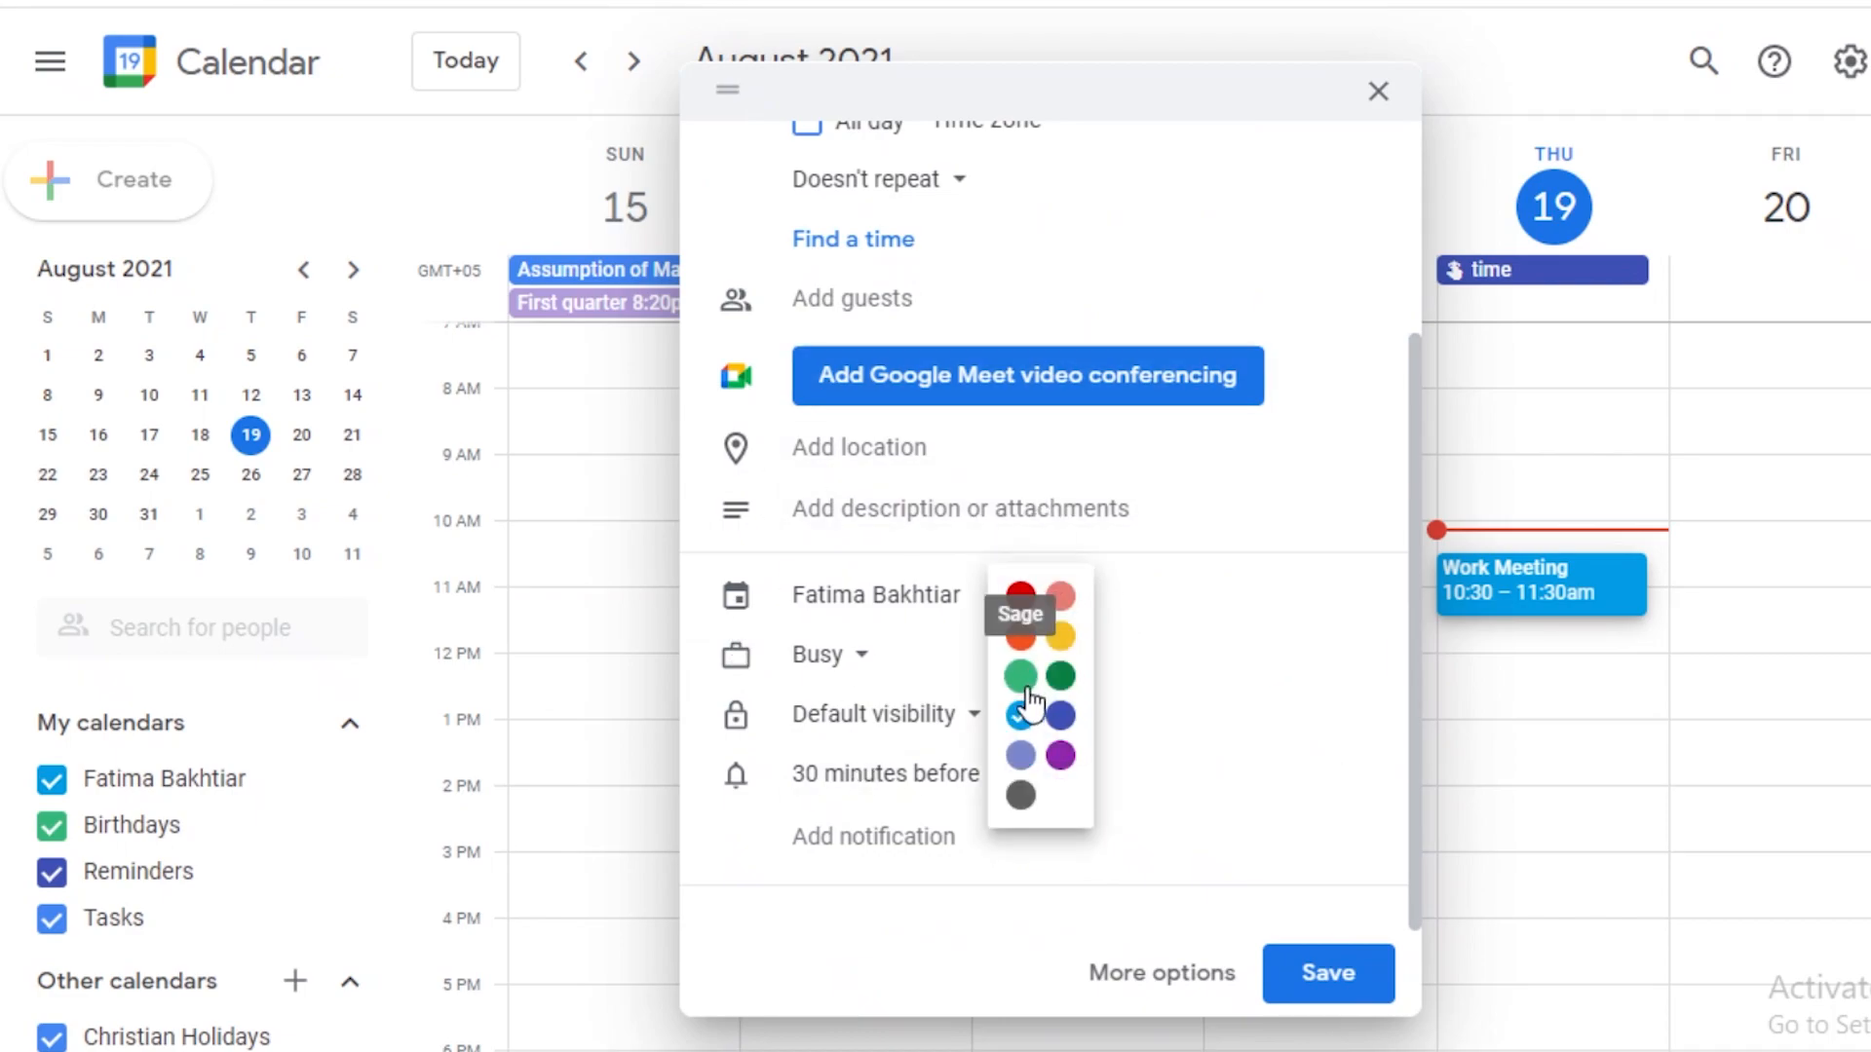
pyautogui.click(1137, 687)
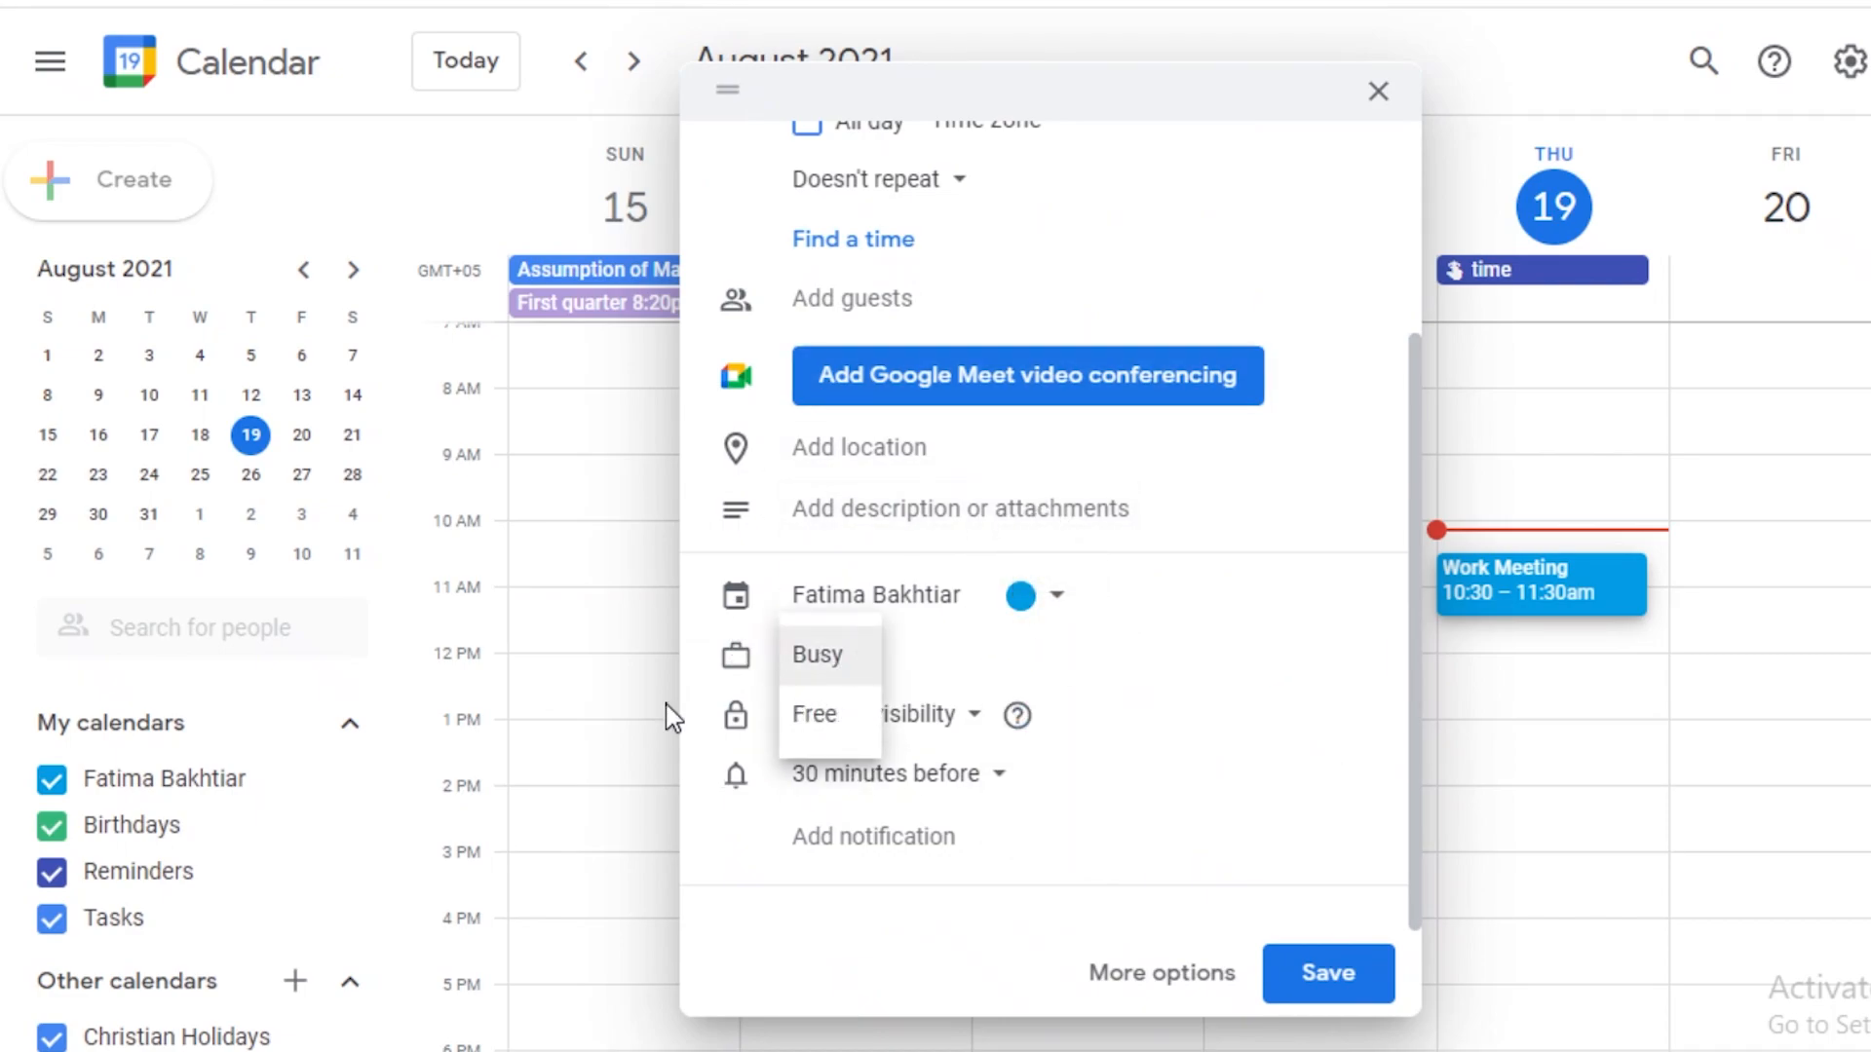
pyautogui.click(821, 719)
# Set the Work Meeting's notification to 5 minutes before, save the event, and close the browser notification prompt.
pyautogui.click(784, 726)
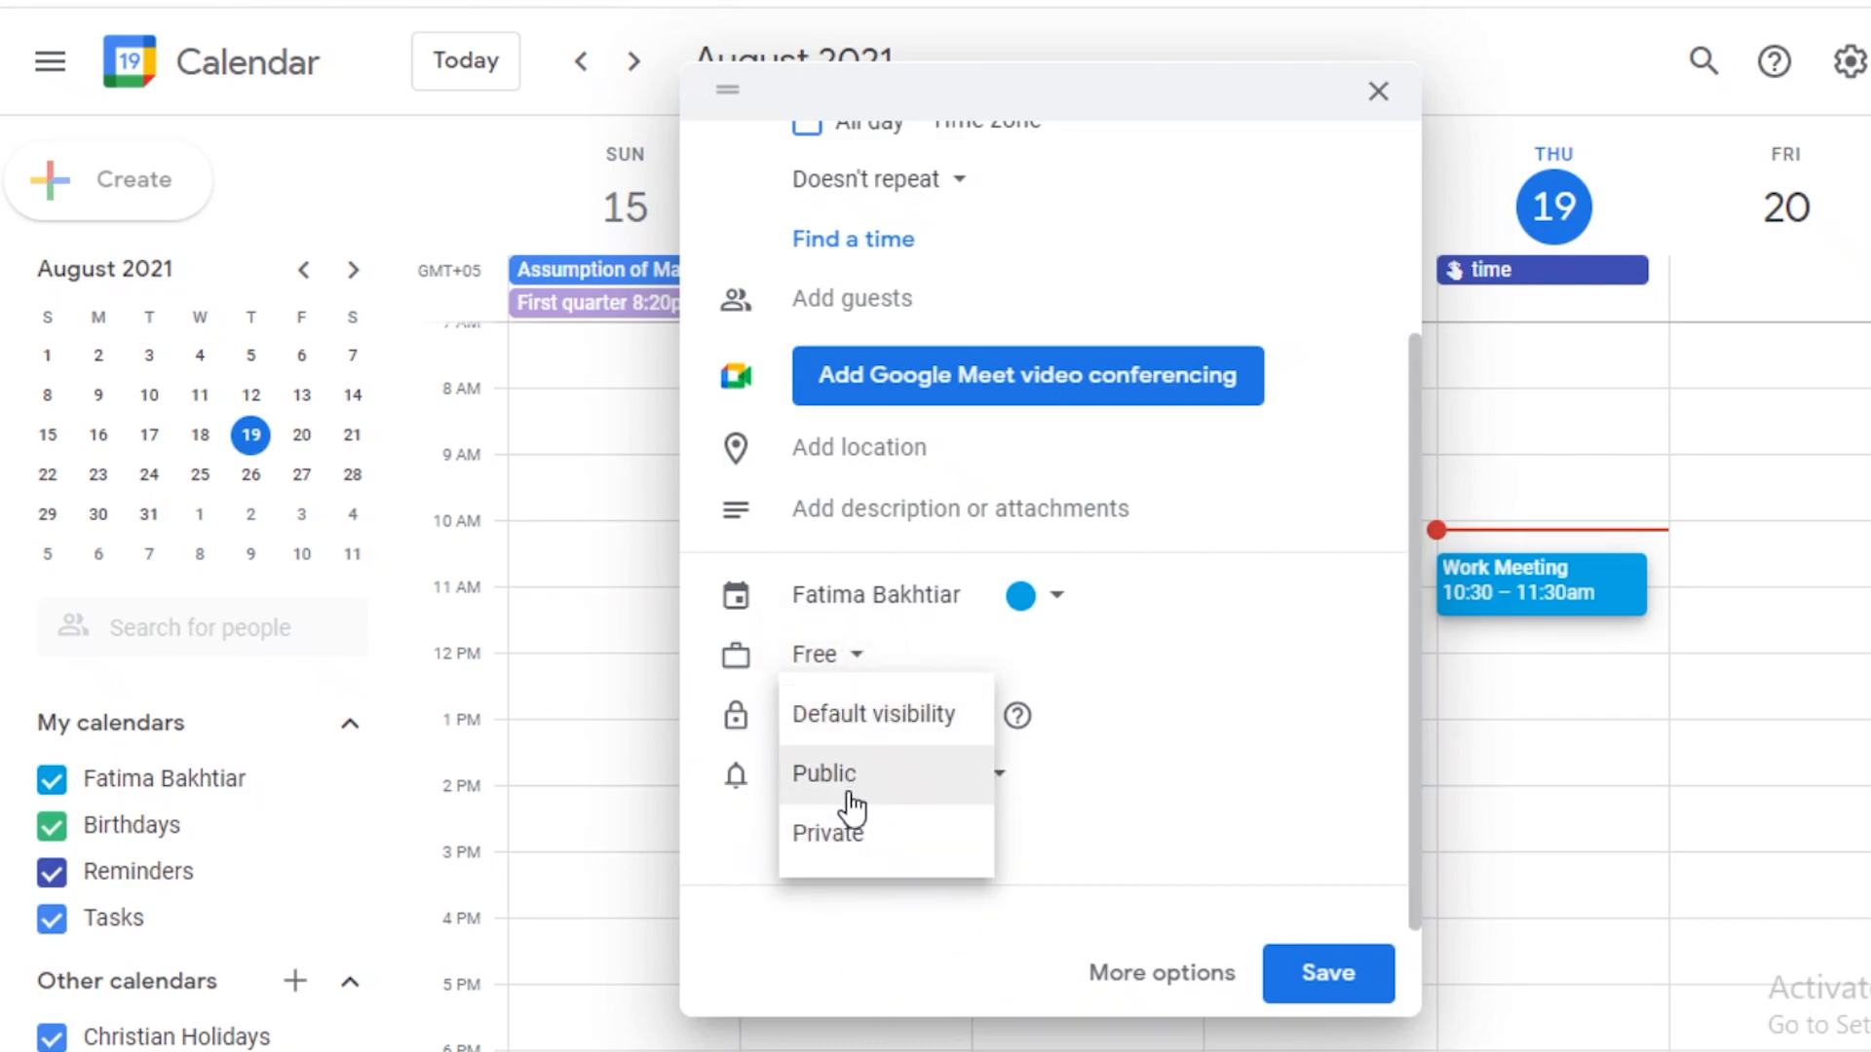
pyautogui.click(998, 814)
pyautogui.click(928, 797)
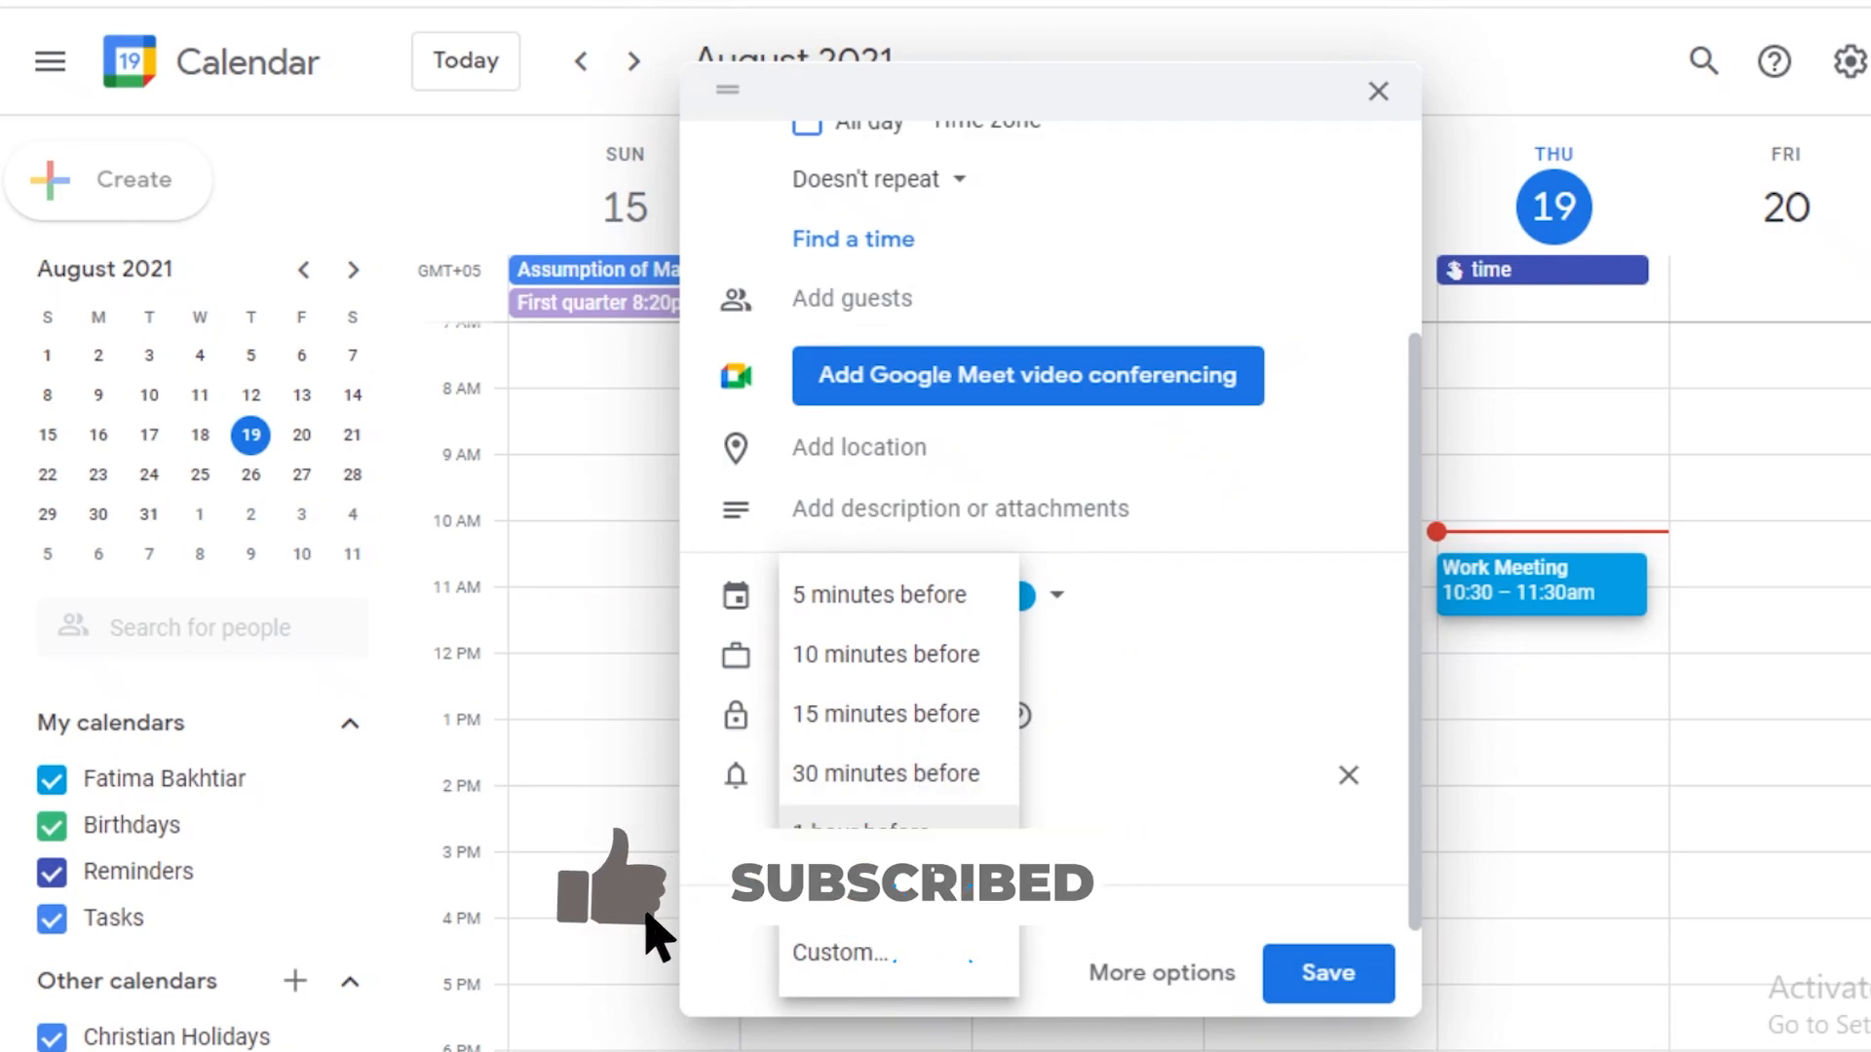
pyautogui.click(933, 600)
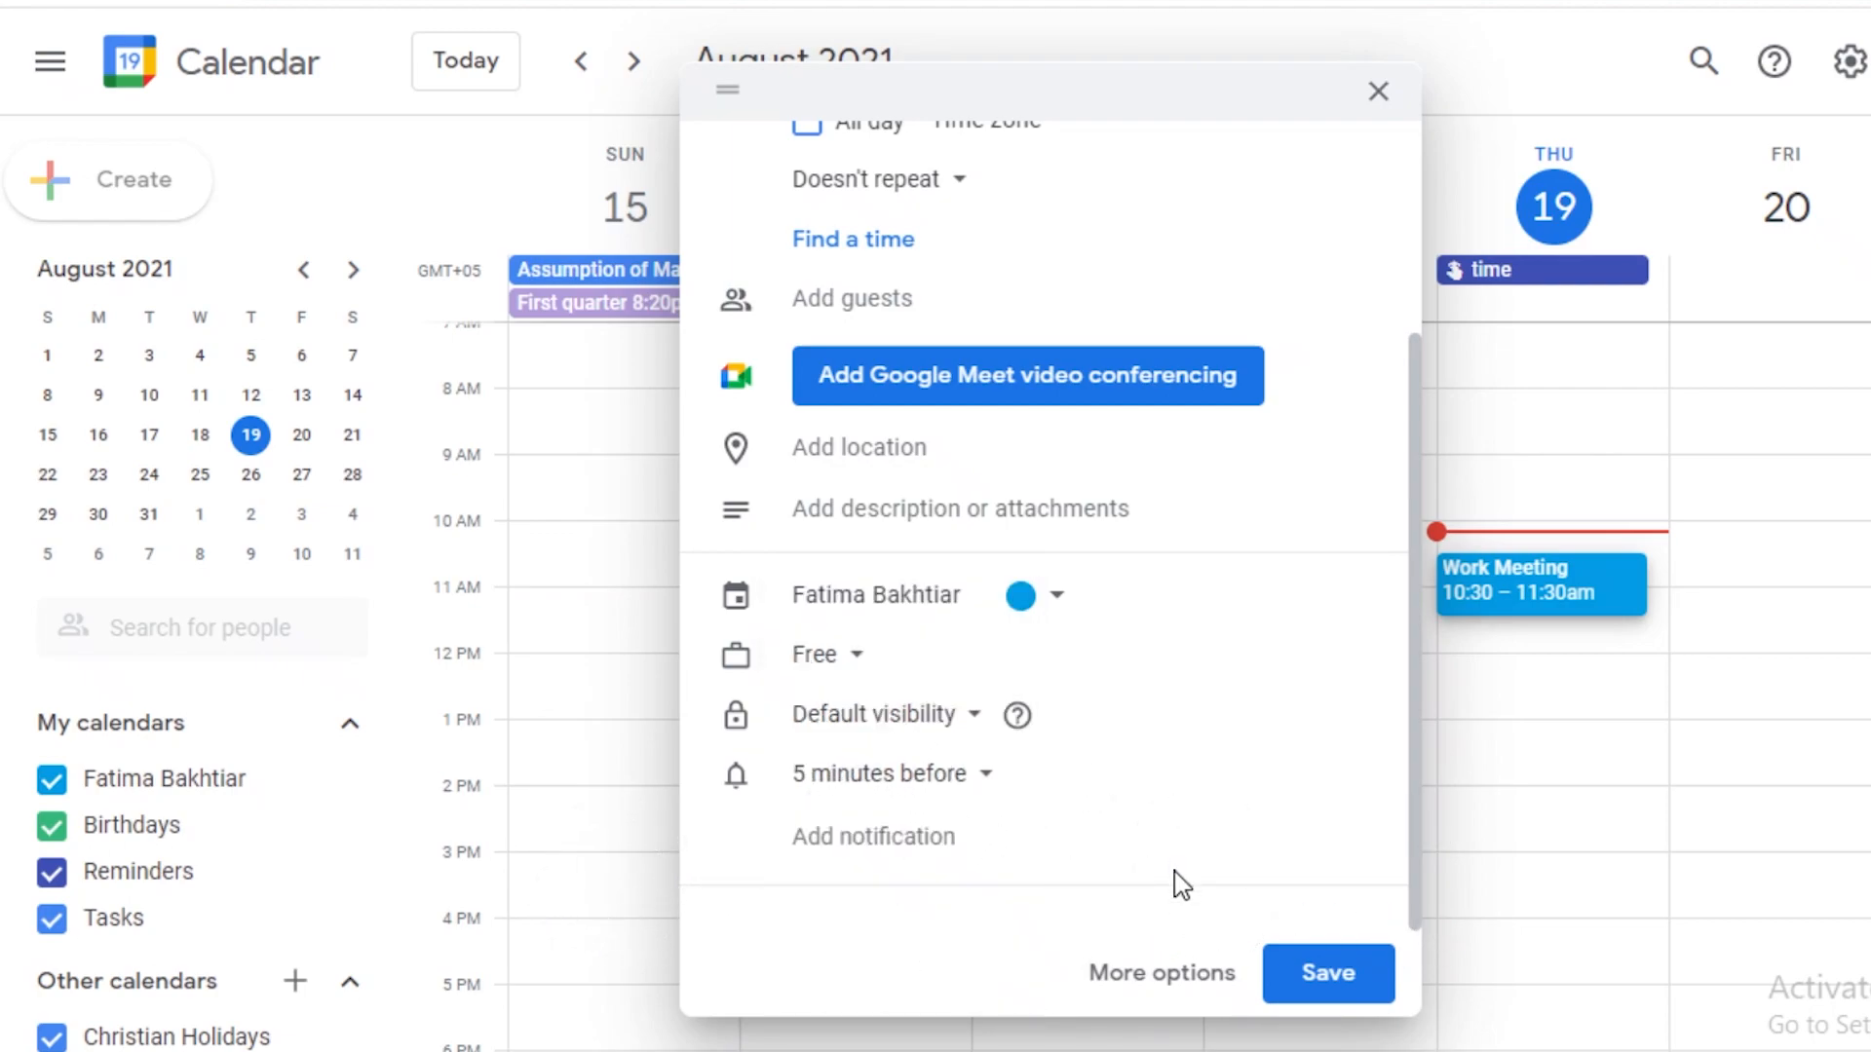
pyautogui.click(1286, 979)
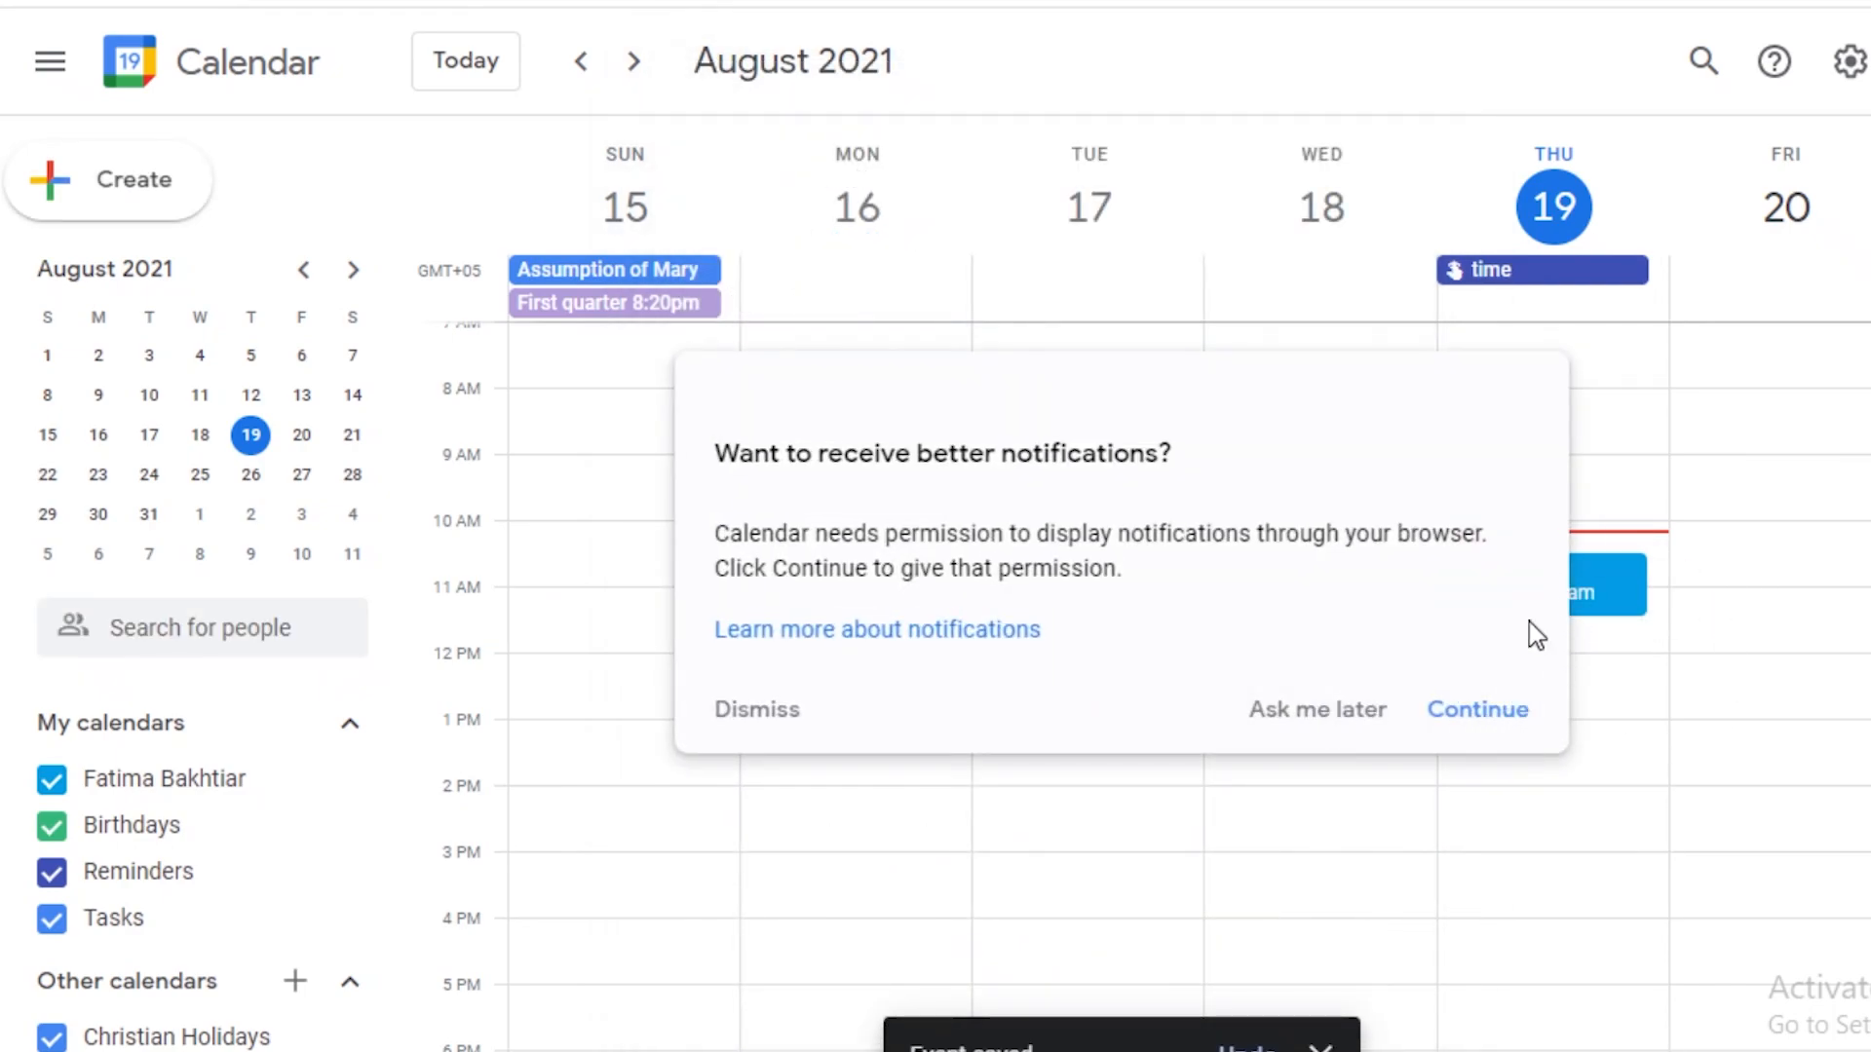
pyautogui.click(1717, 553)
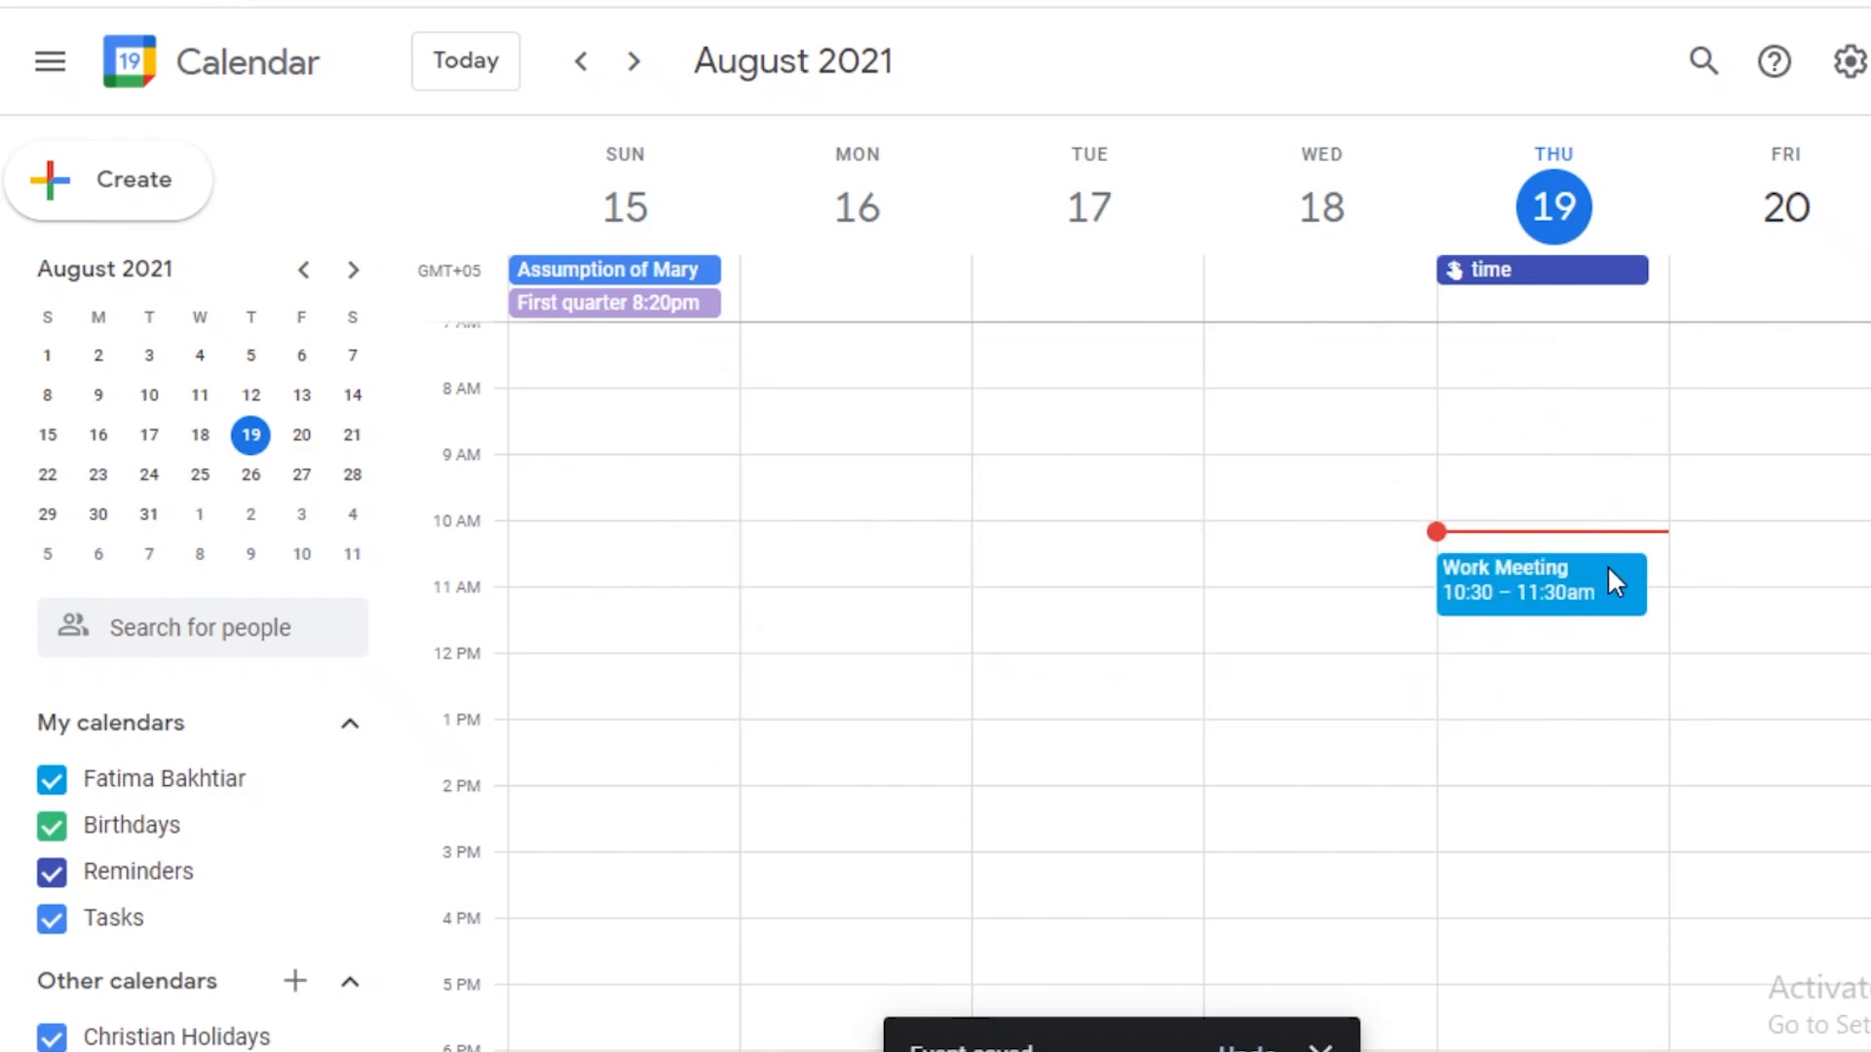
# Look through the months in the mini calendar, back to June 2021 and forward to September 2021.
pyautogui.scroll(-3, 380, 635)
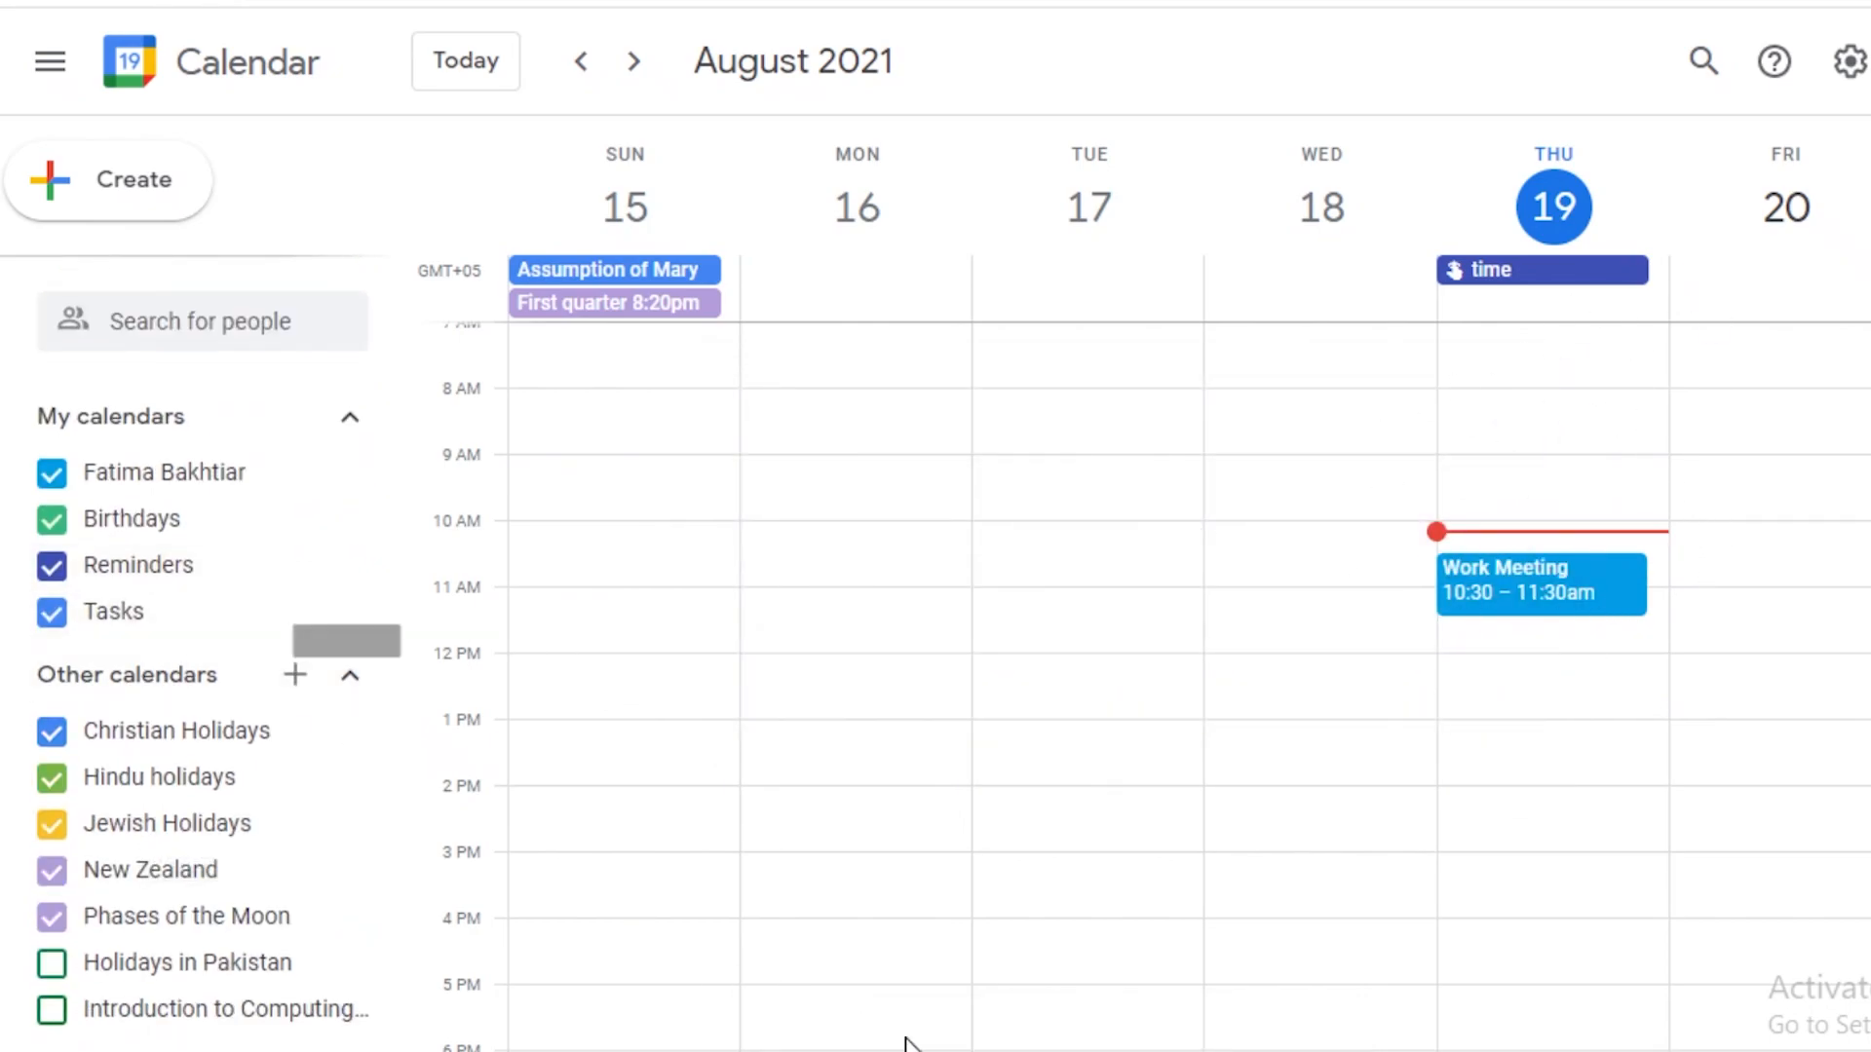
pyautogui.scroll(3, 4, 368)
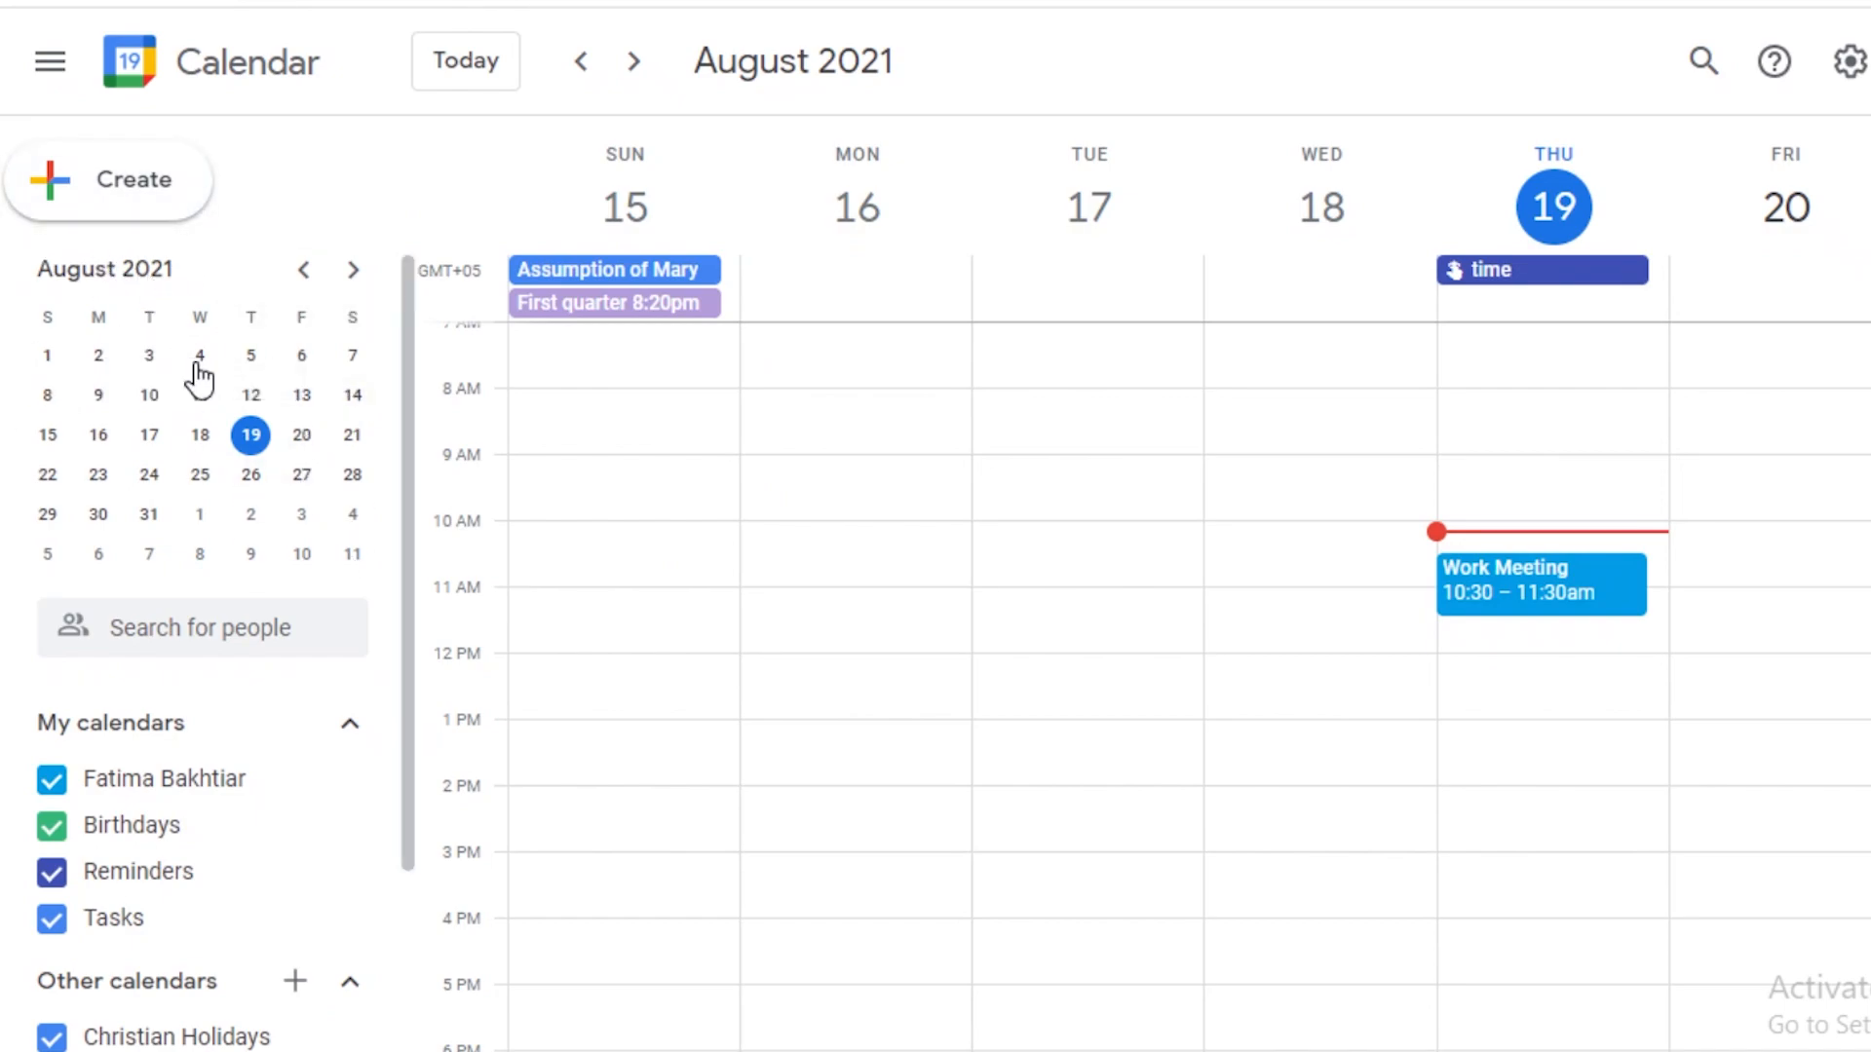
pyautogui.click(302, 271)
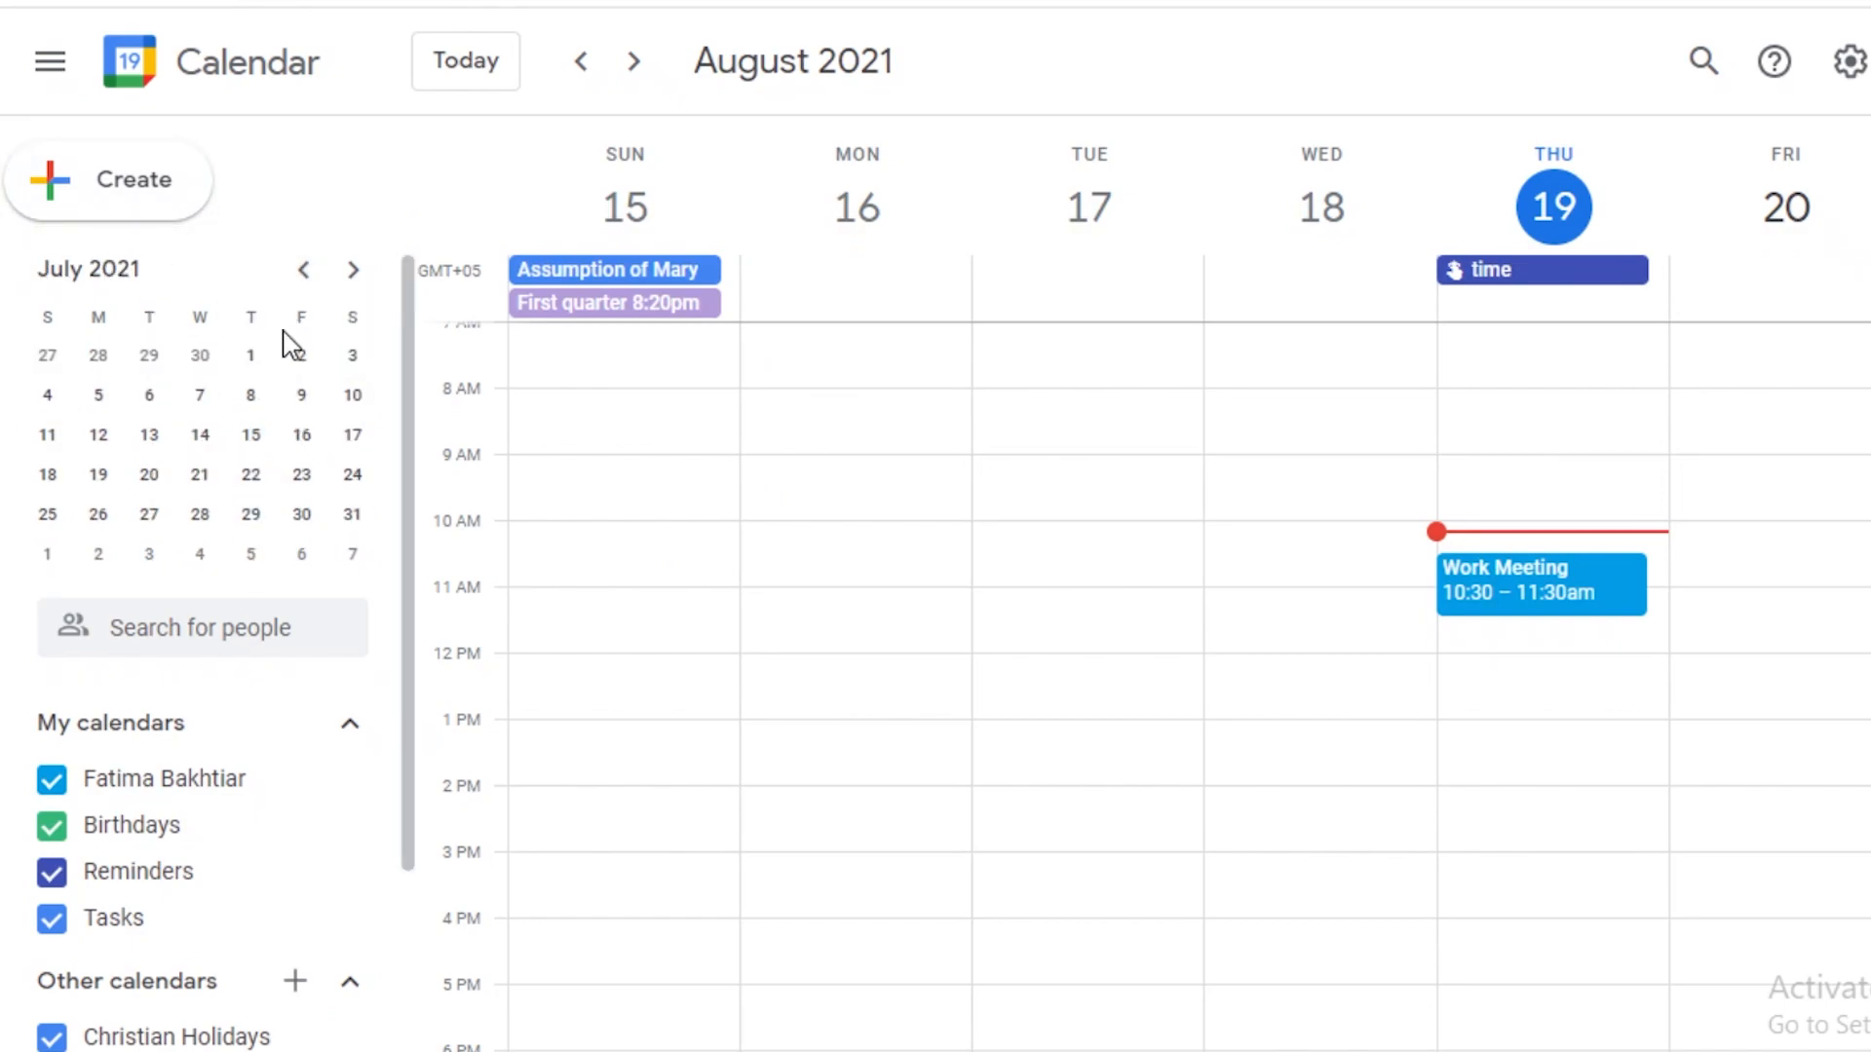
pyautogui.click(306, 274)
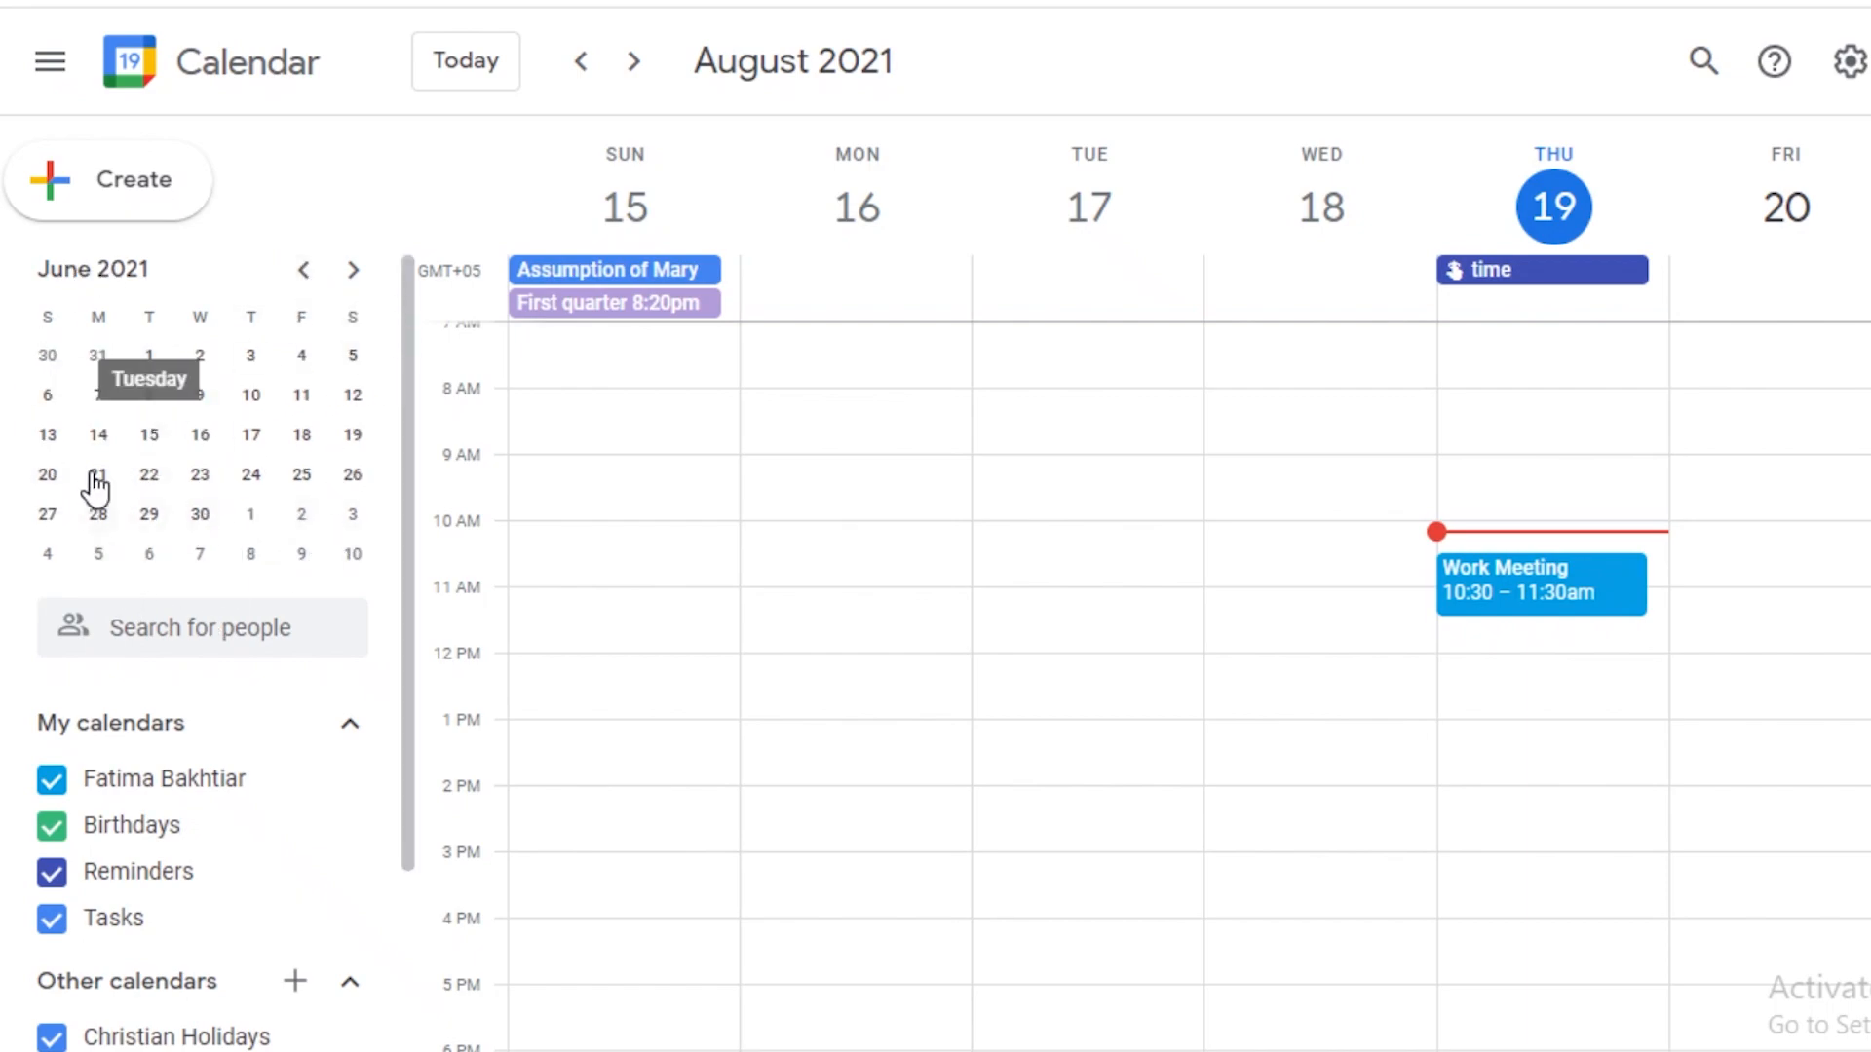
pyautogui.click(355, 274)
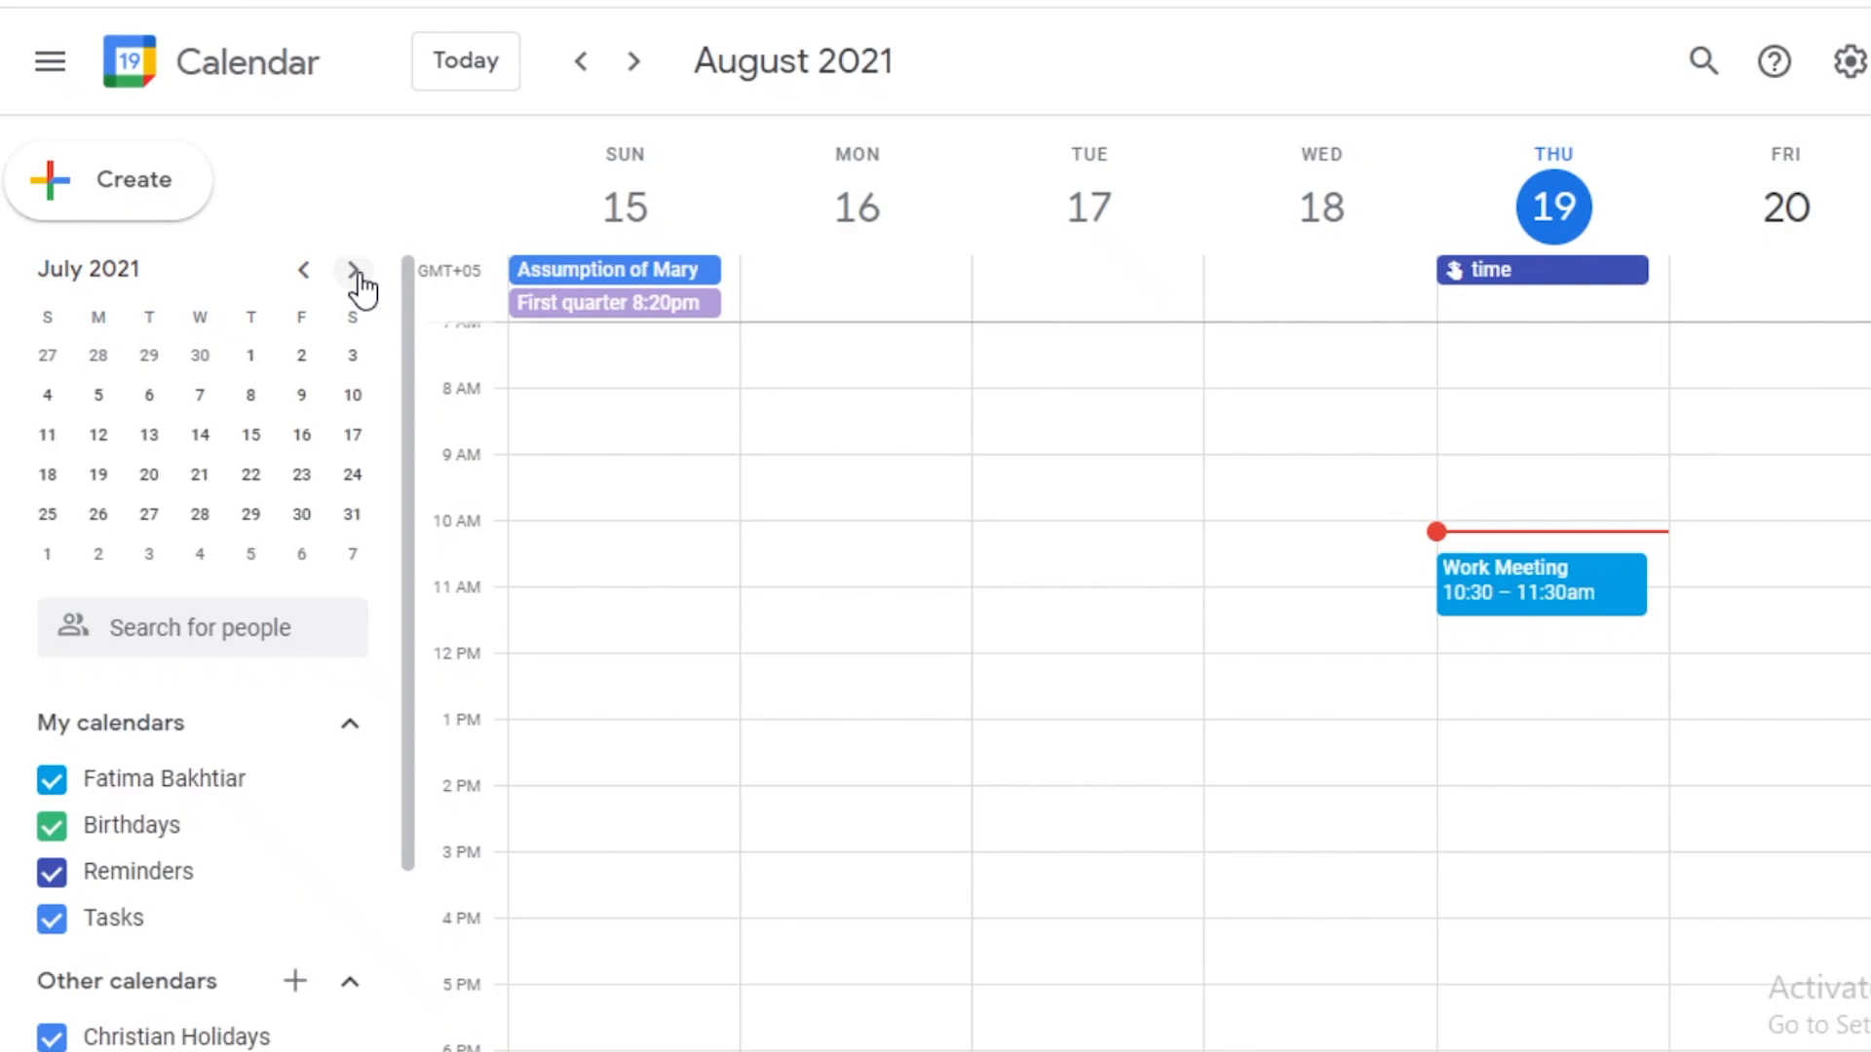
pyautogui.click(356, 272)
pyautogui.click(356, 273)
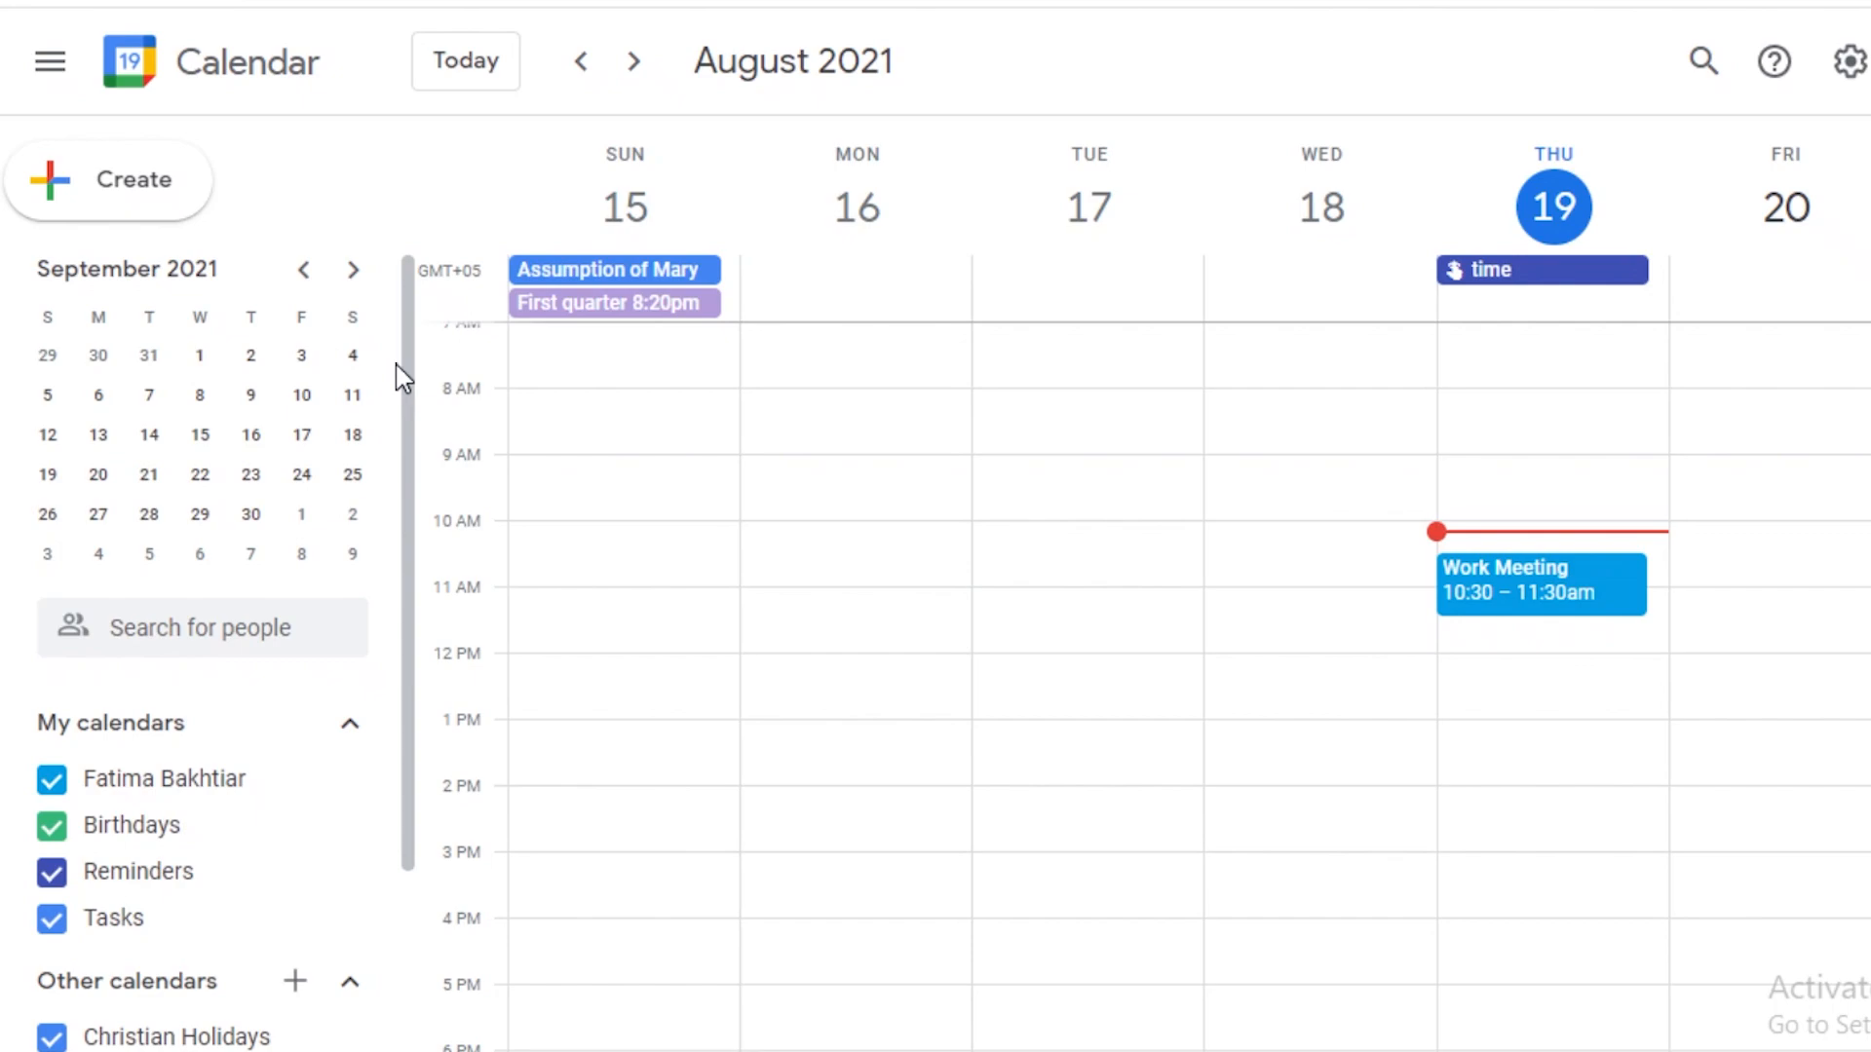
# View the week of 1 September 2021, followed by the week of 18 September 2021.
pyautogui.click(303, 270)
pyautogui.click(353, 270)
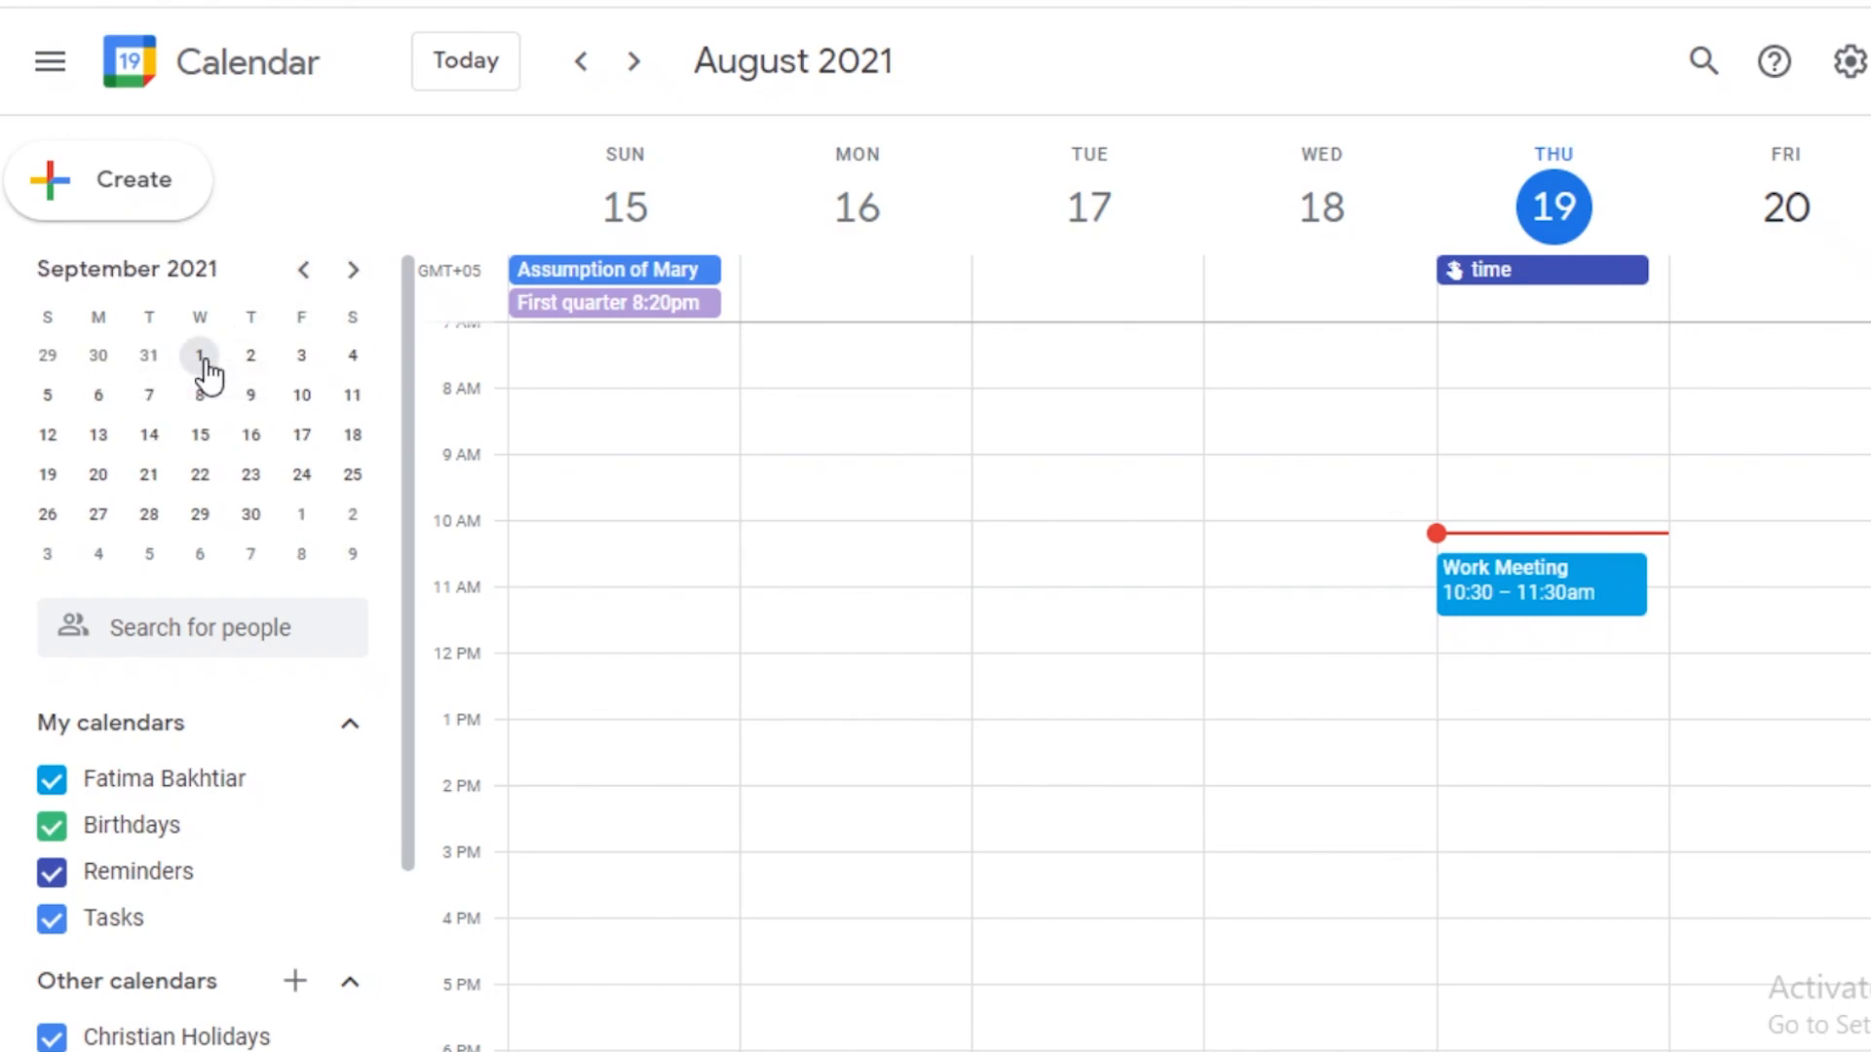
pyautogui.click(207, 366)
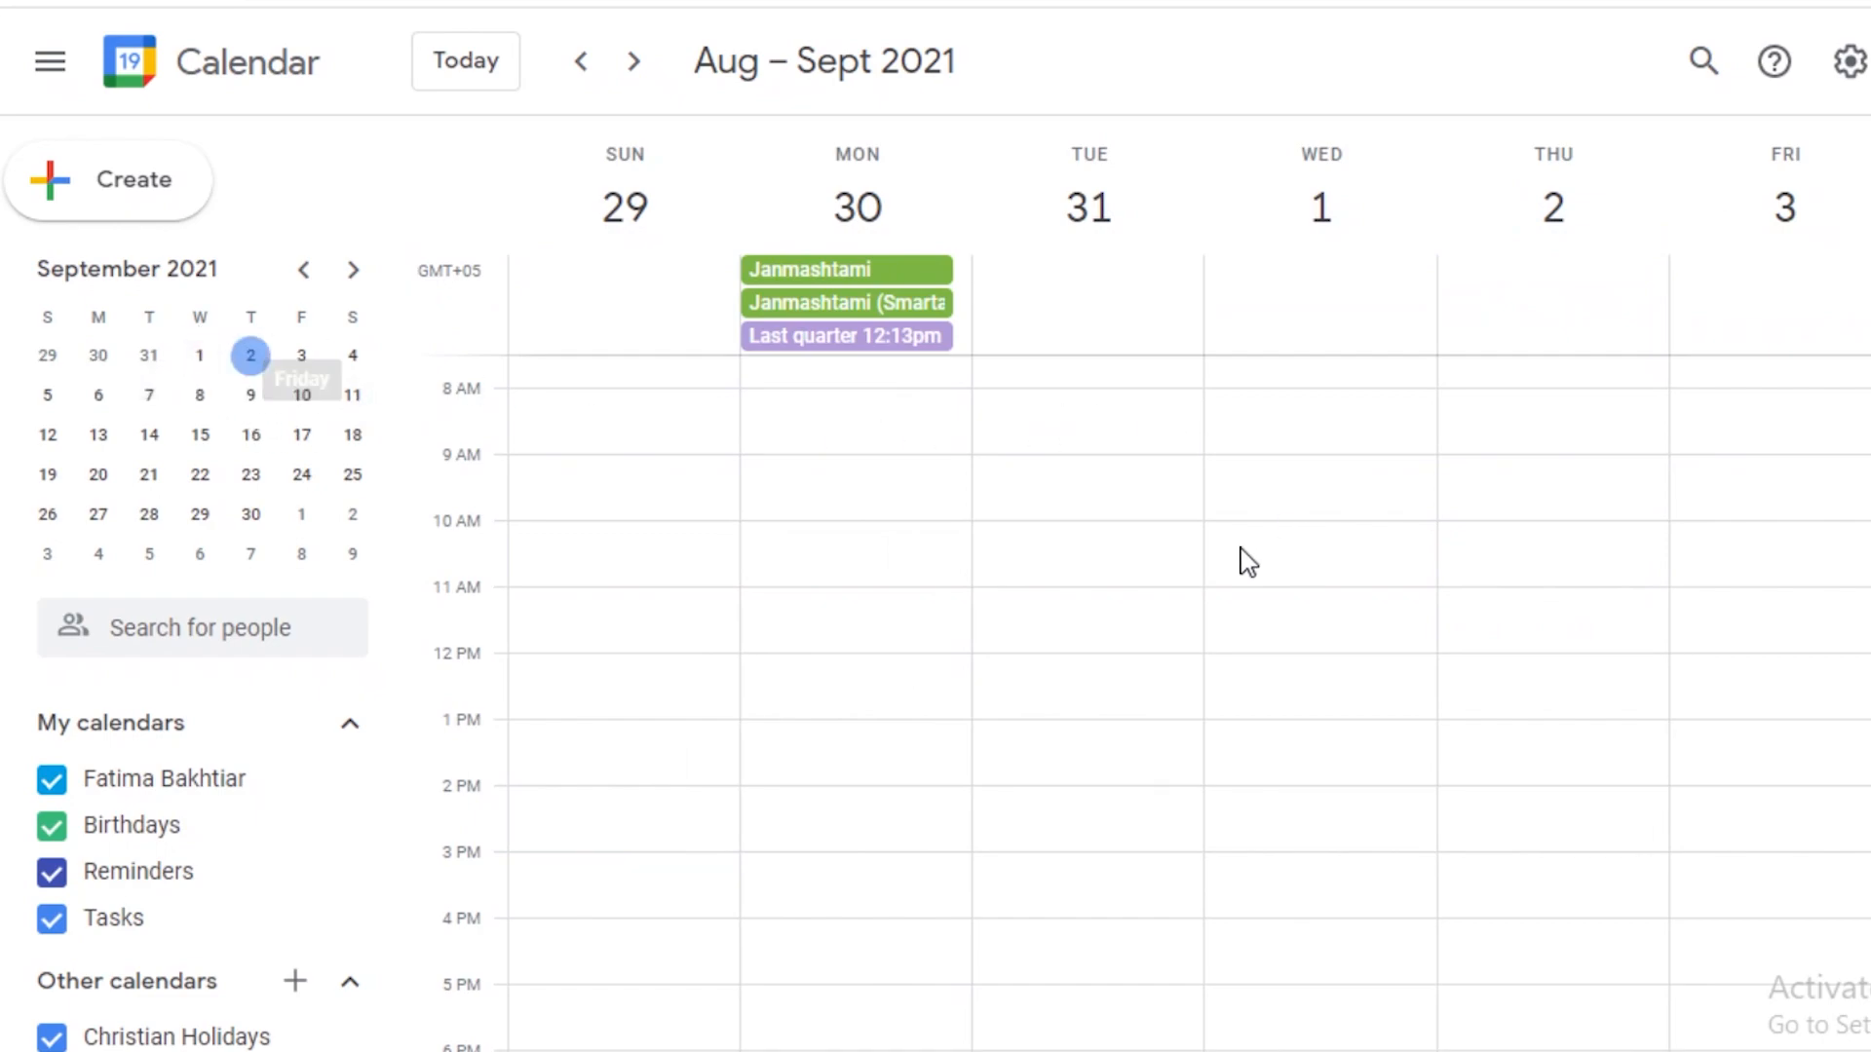
pyautogui.click(354, 435)
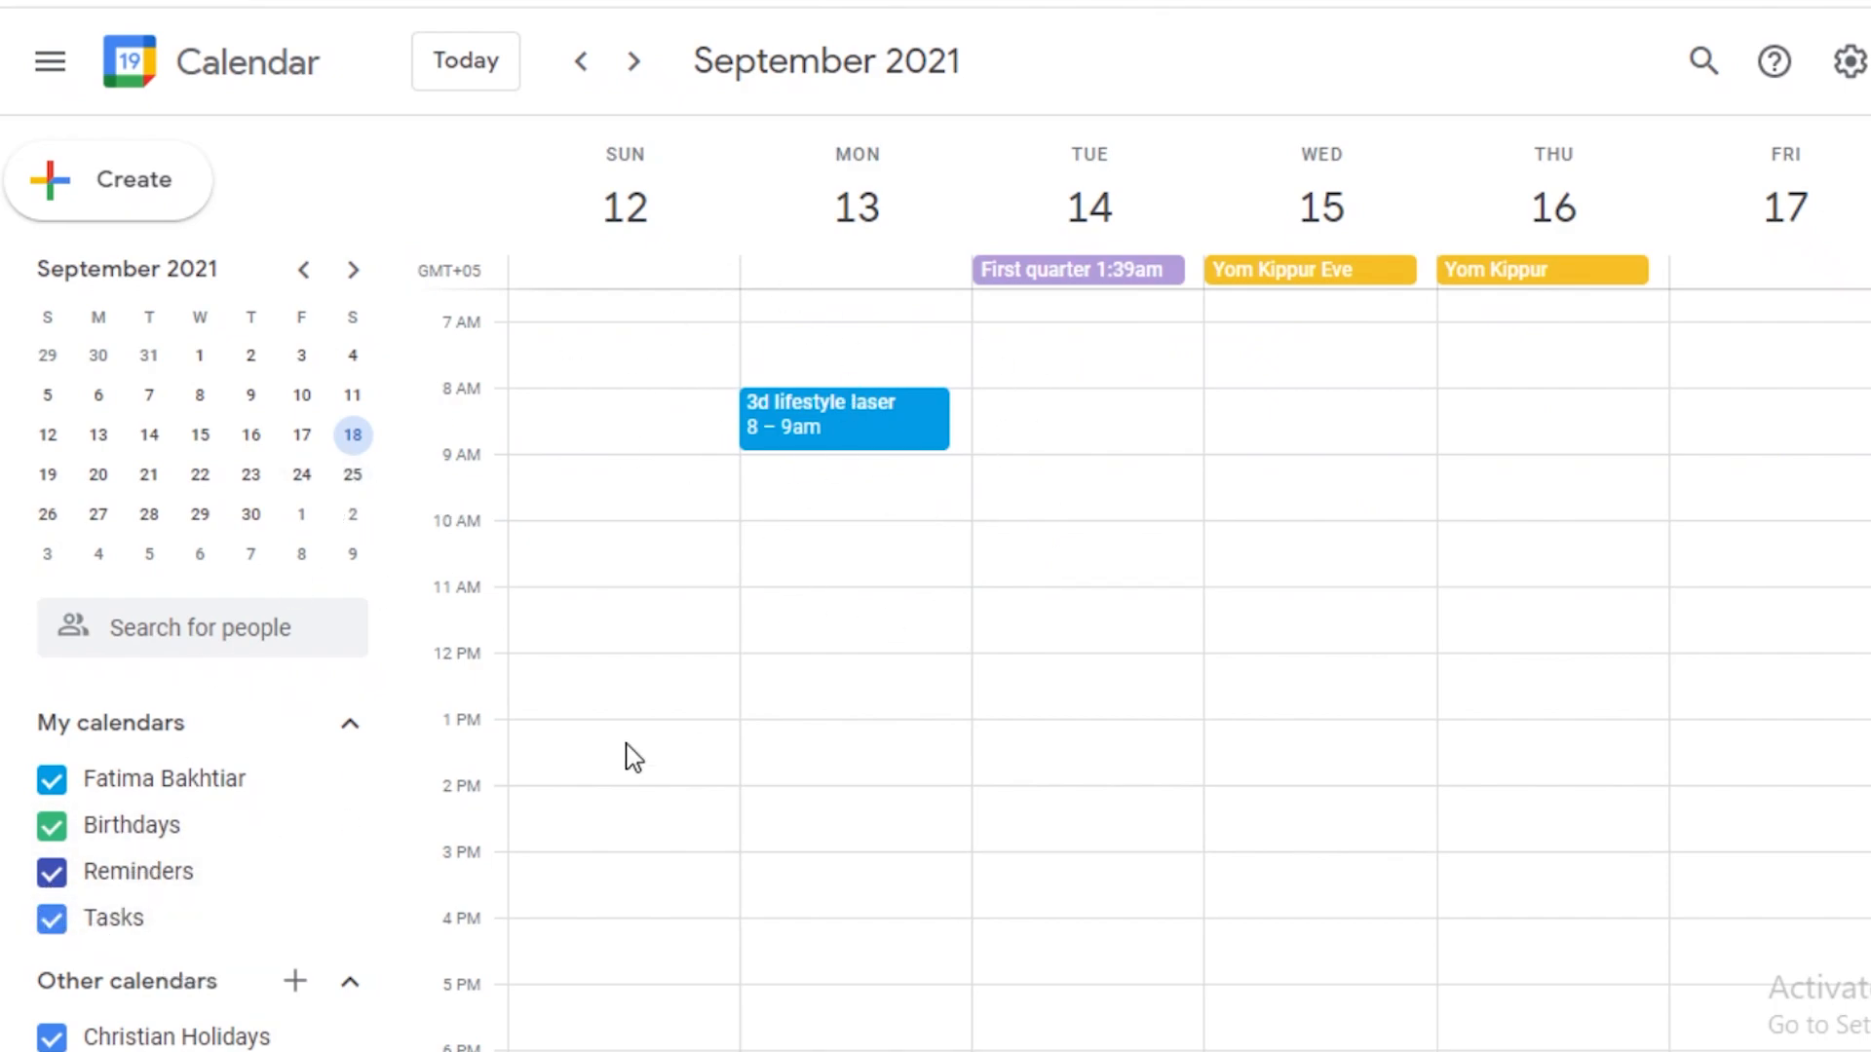
# Hide the personal calendar and Tasks from the week view, and switch both back on.
pyautogui.click(48, 785)
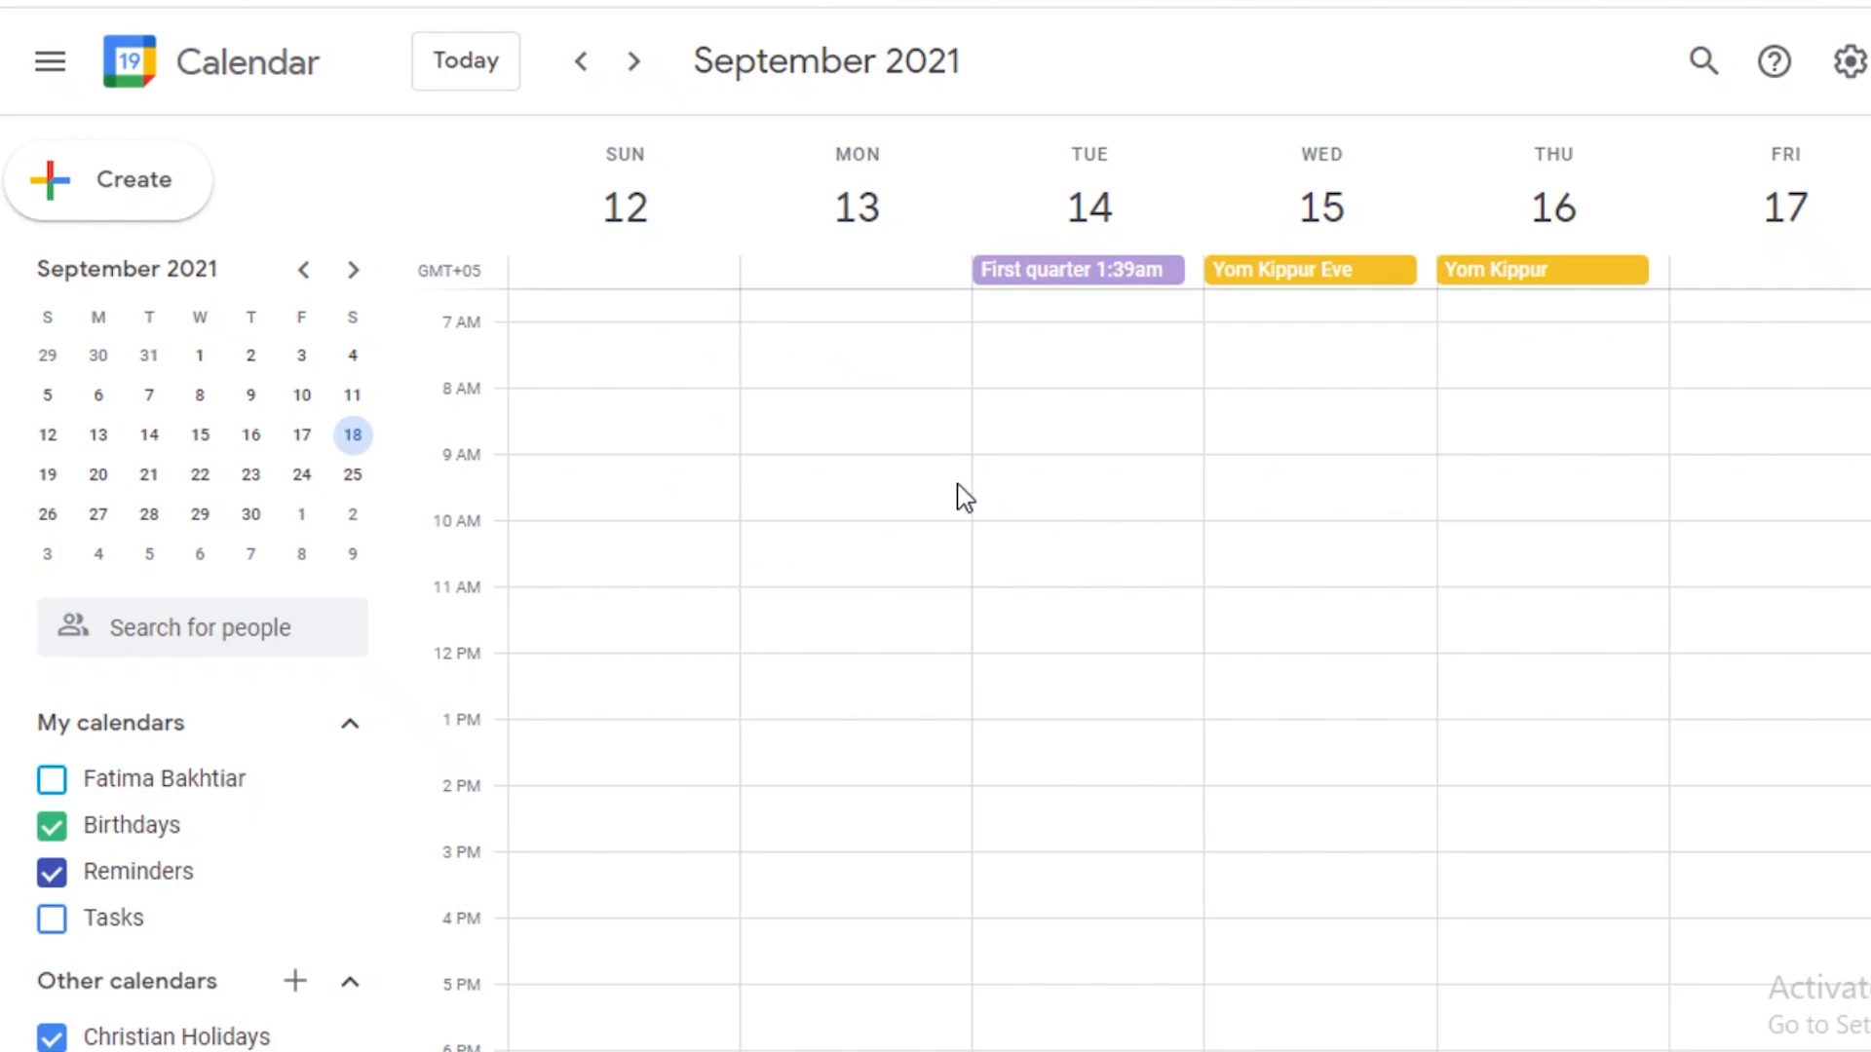
pyautogui.click(51, 780)
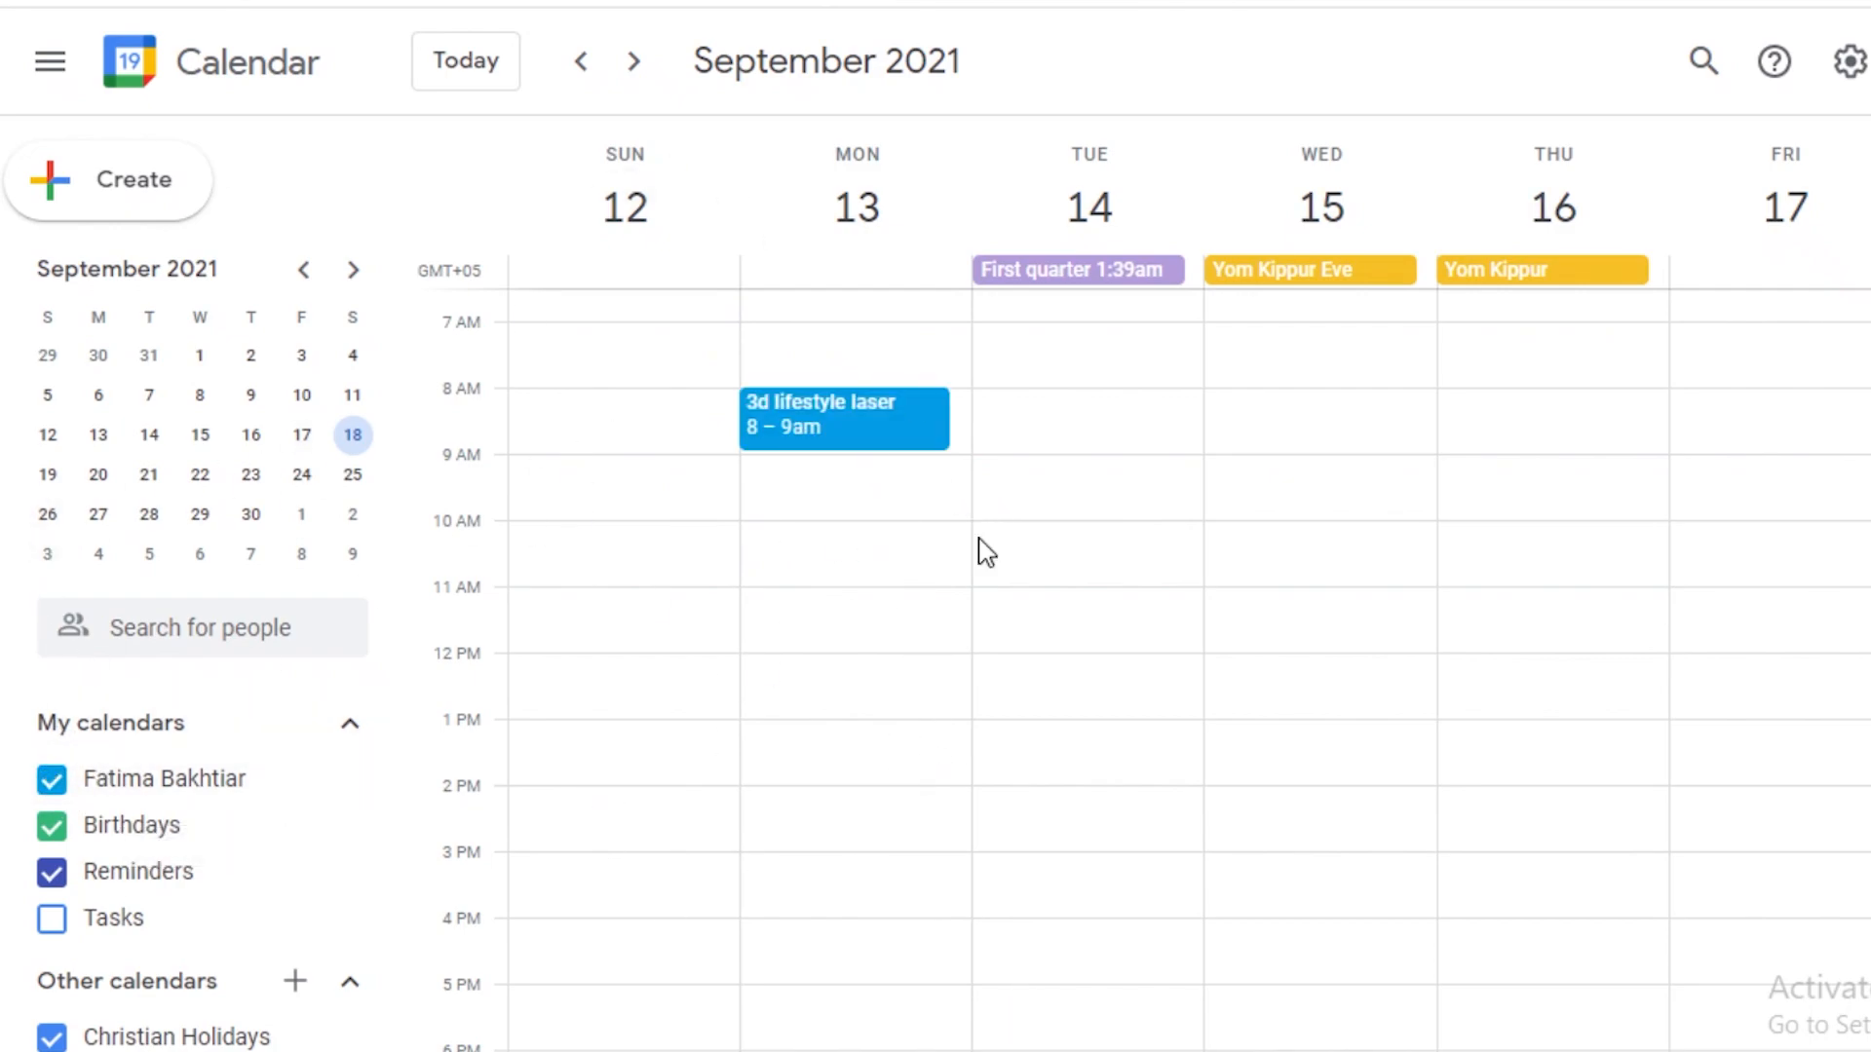
pyautogui.click(51, 919)
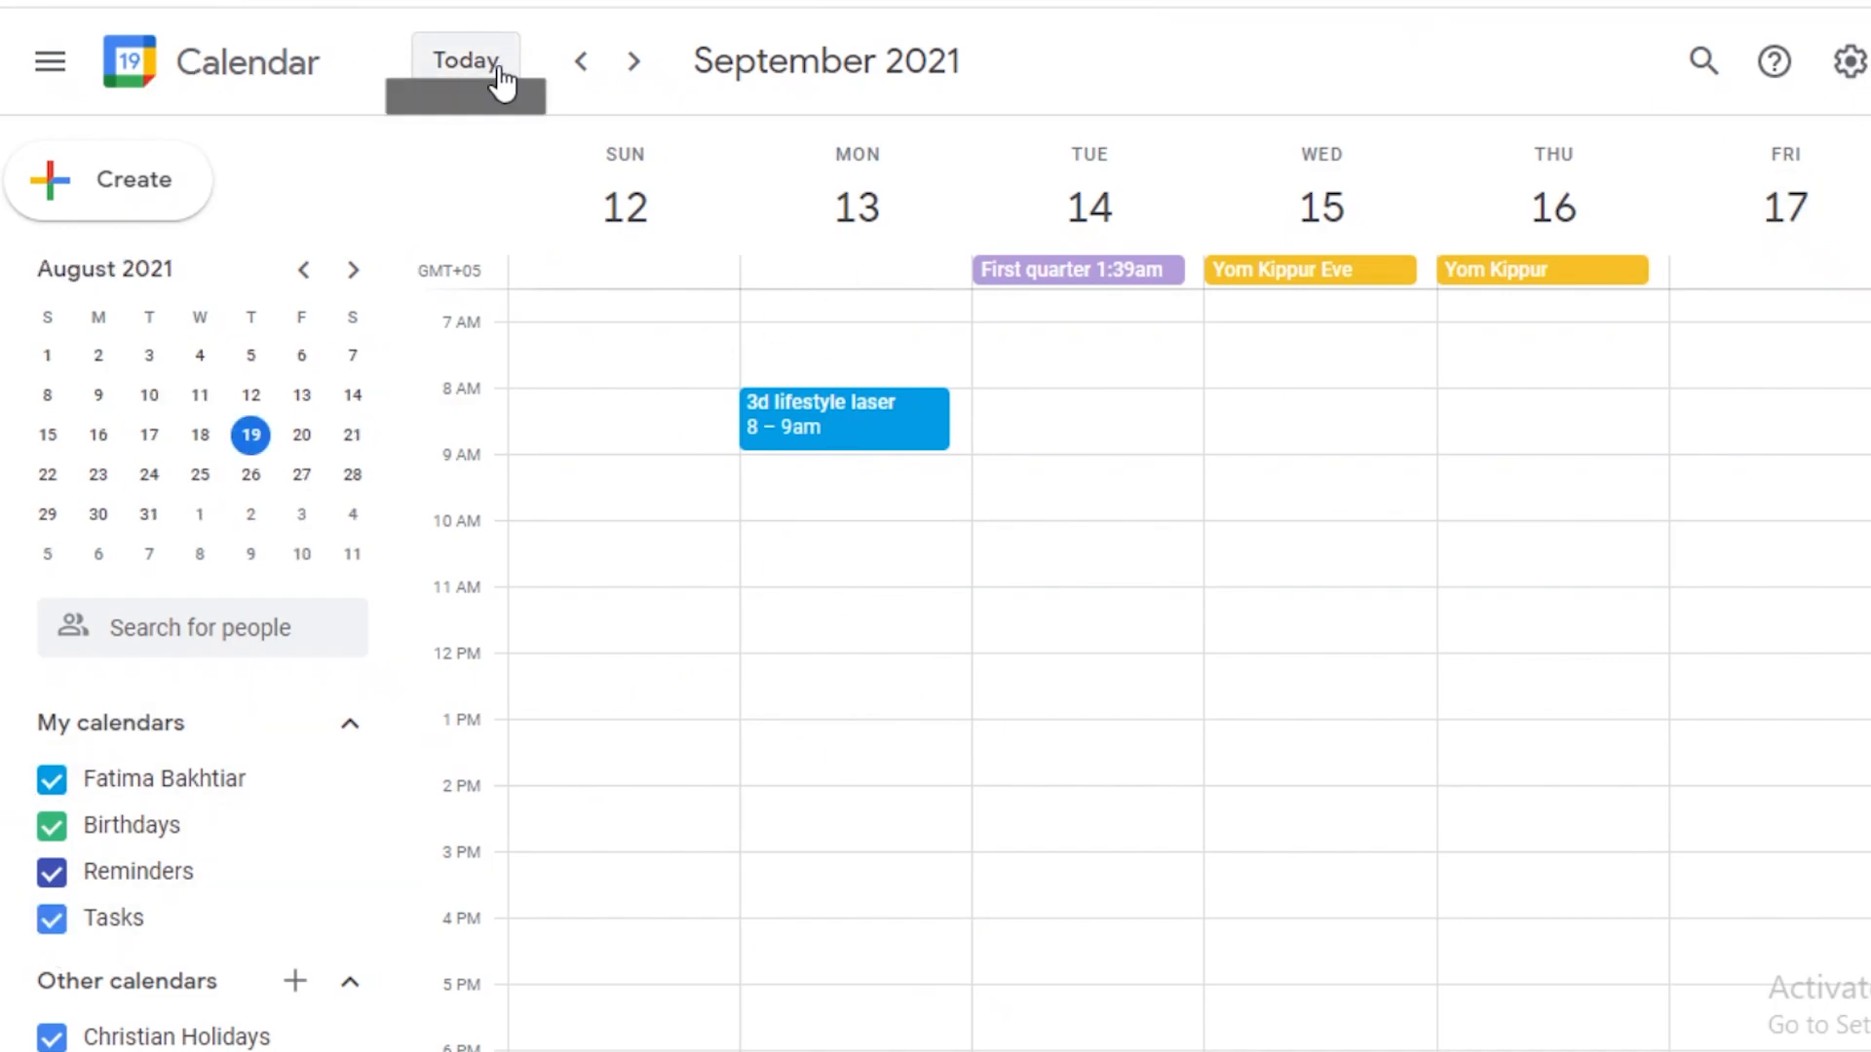
# Return to the current week and go back from there to June 2021 in the Month view.
pyautogui.click(435, 62)
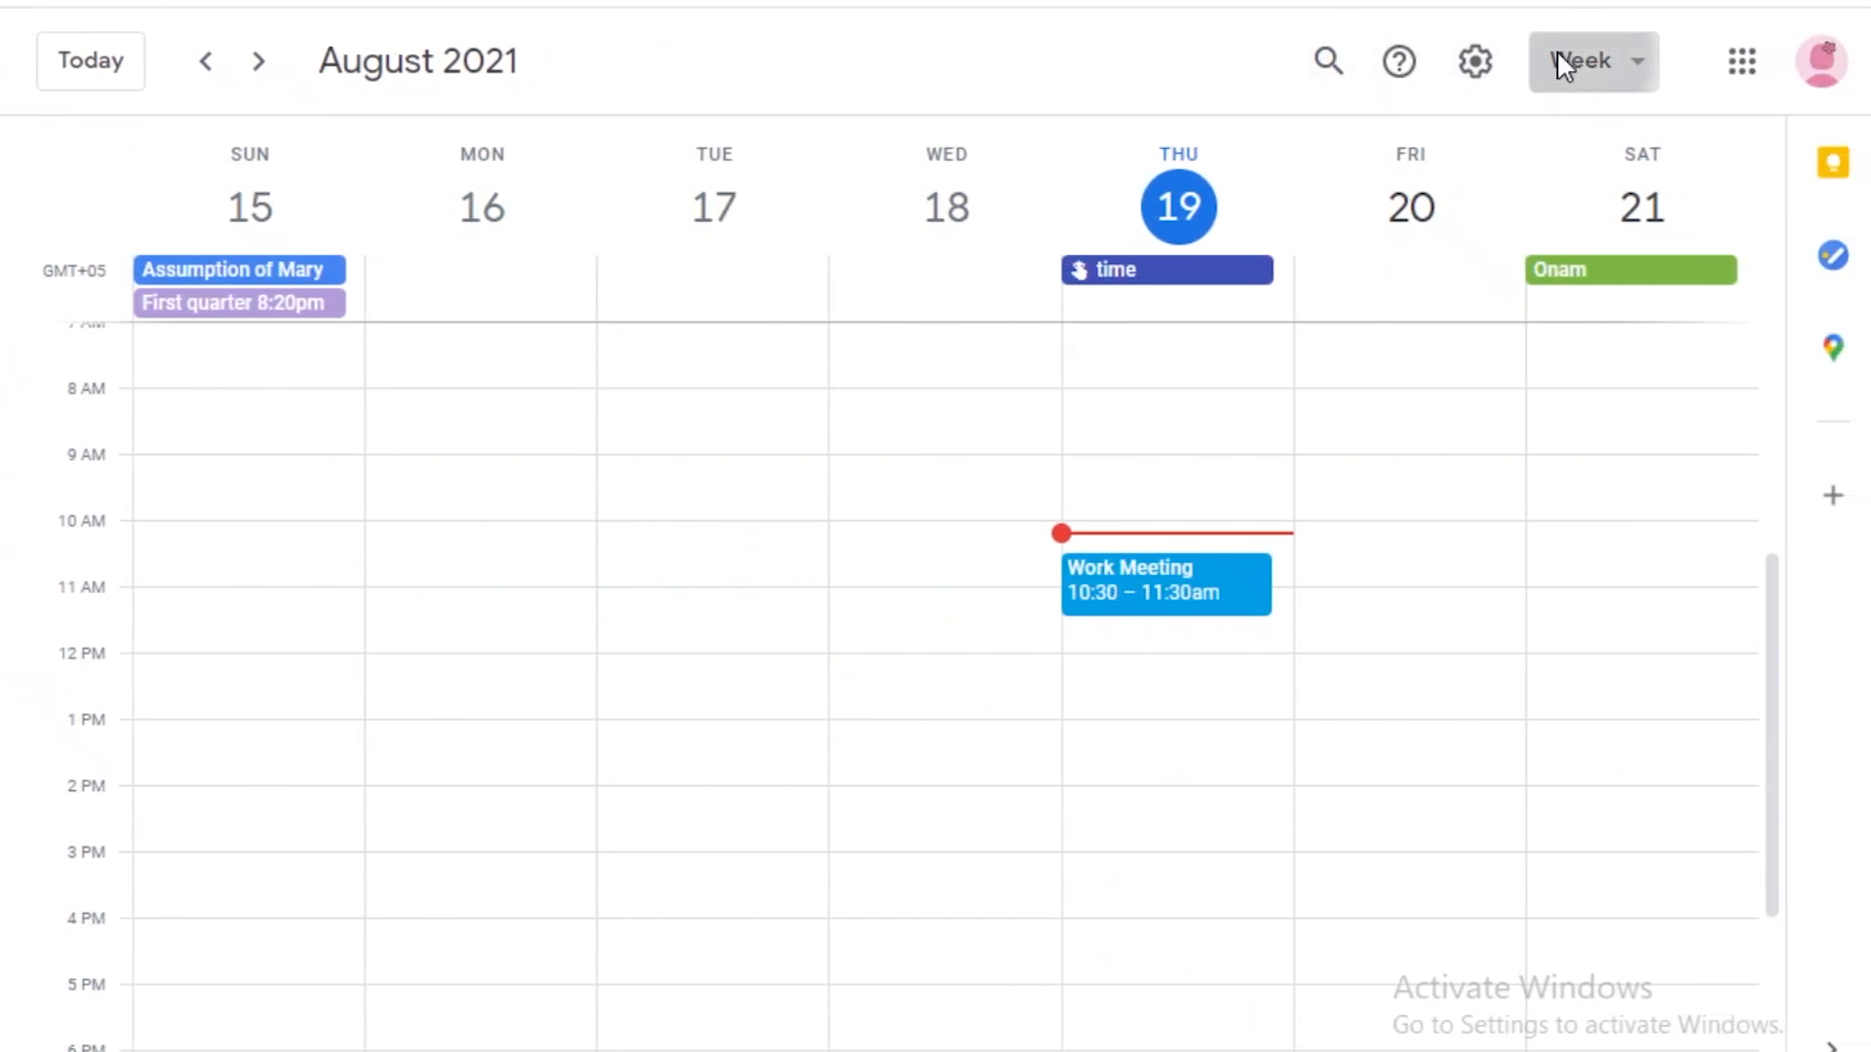
pyautogui.click(1557, 56)
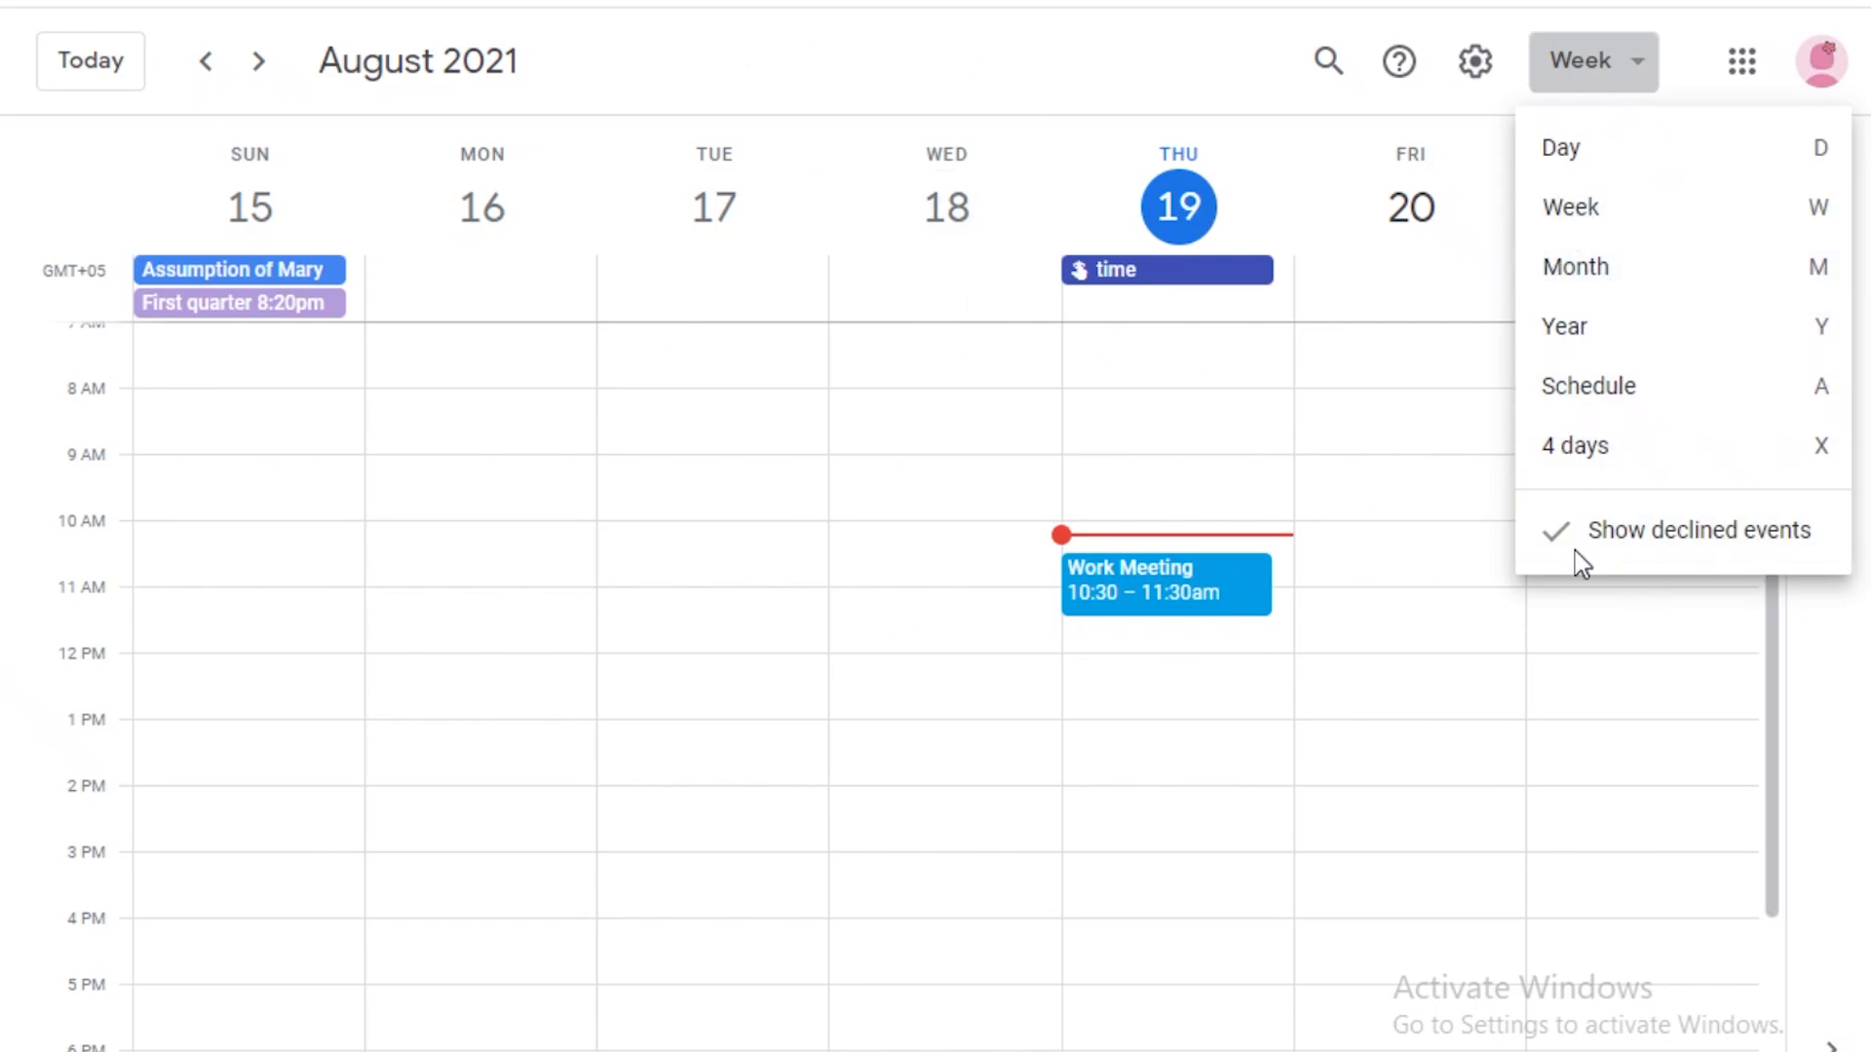
pyautogui.click(985, 660)
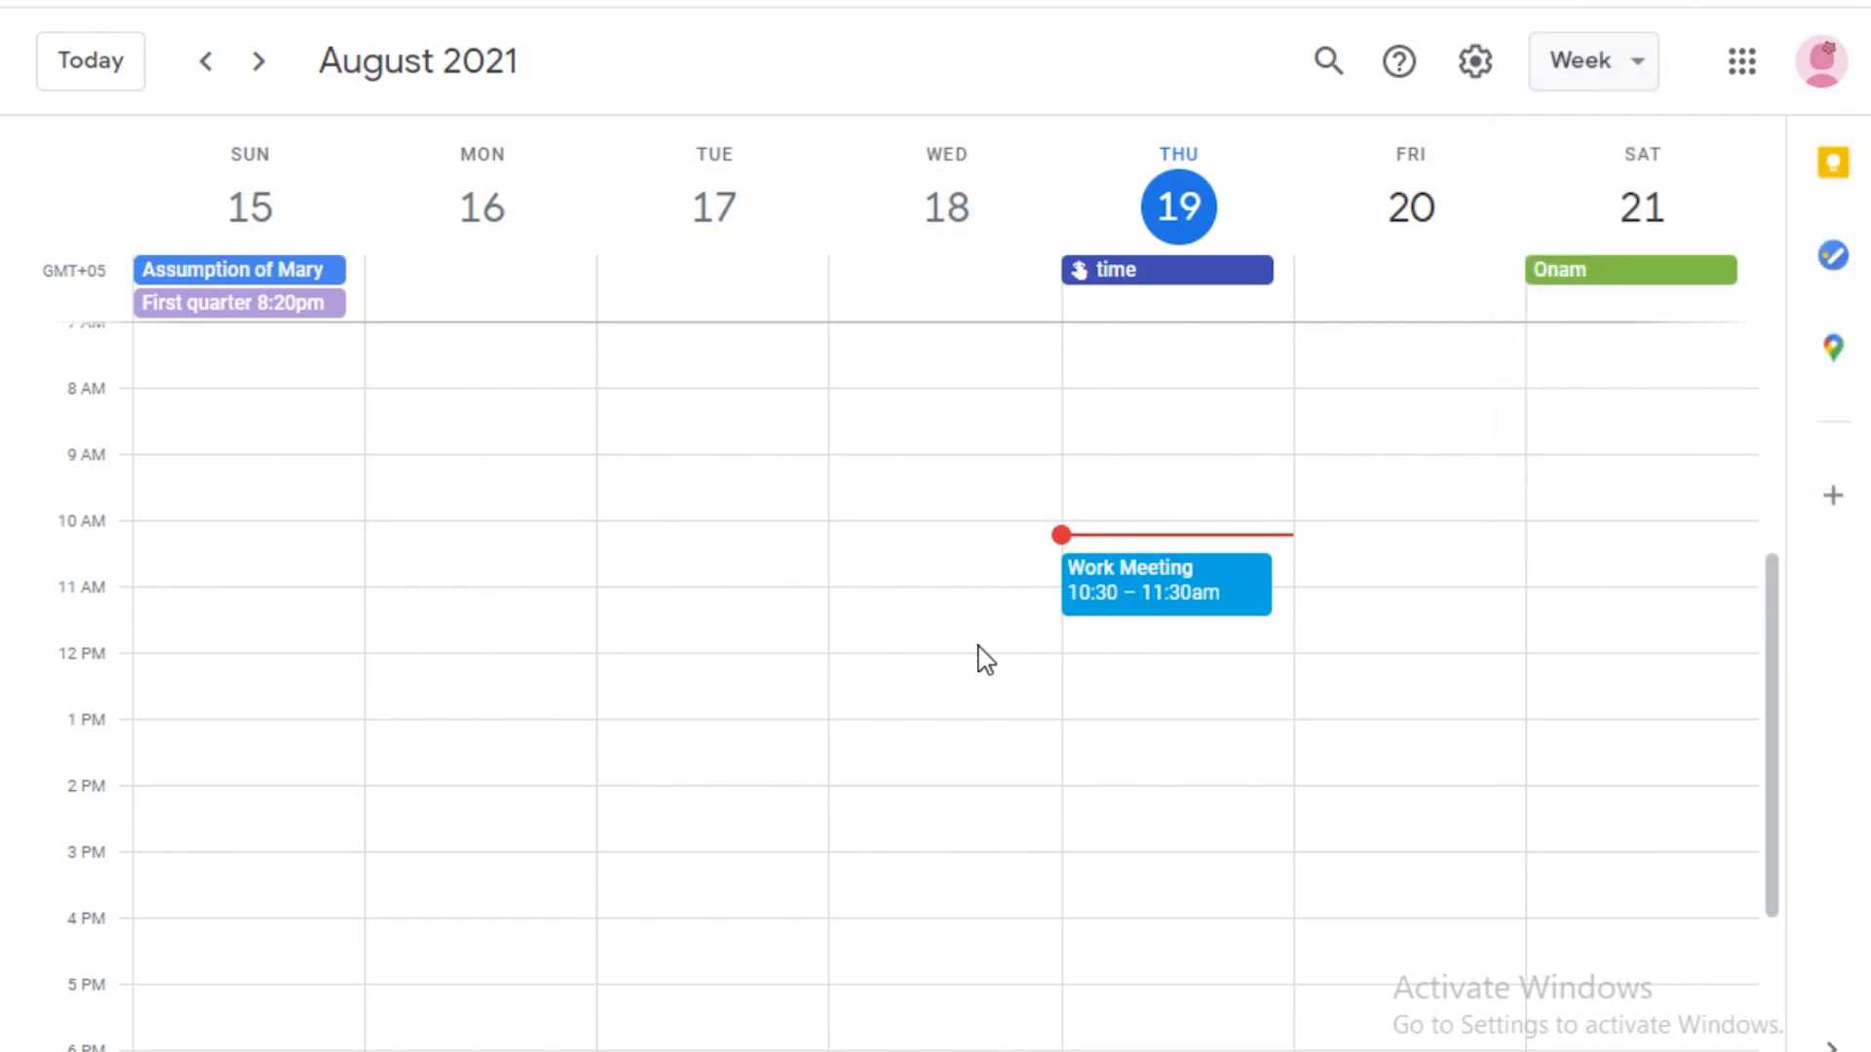
pyautogui.press('m')
pyautogui.press('k')
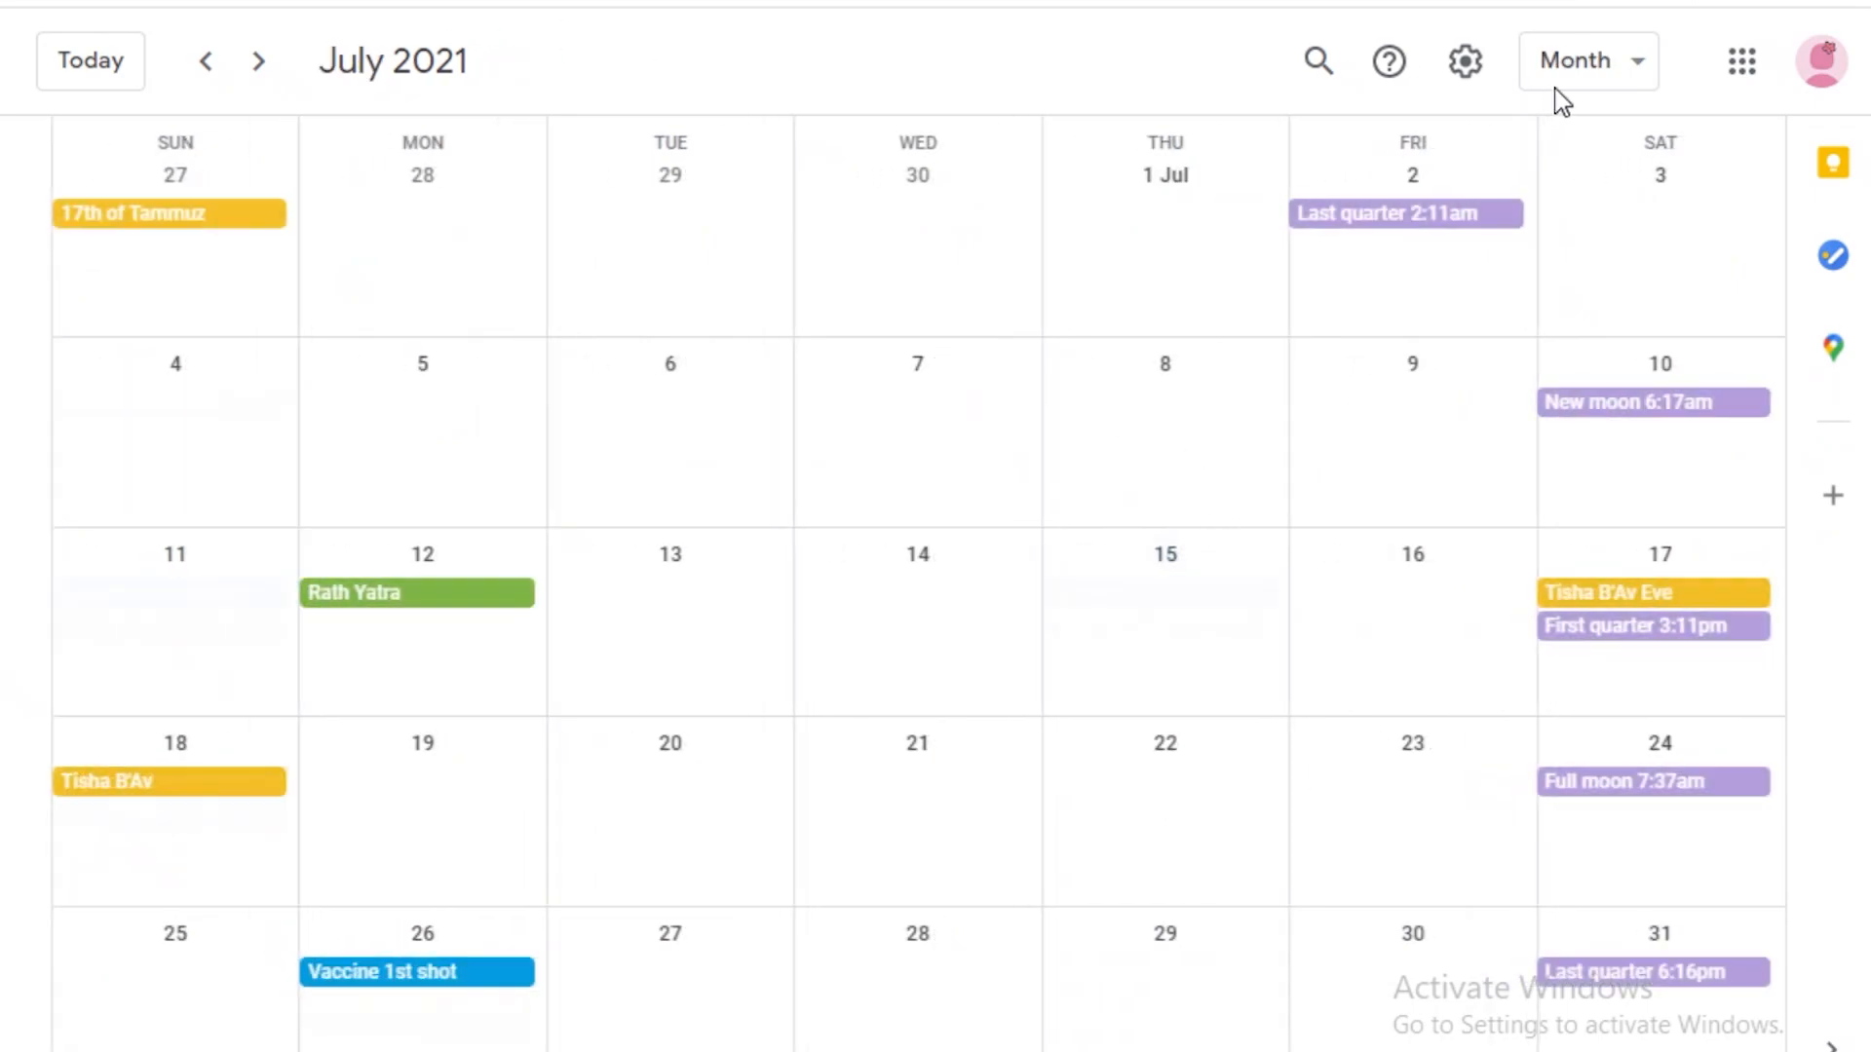
pyautogui.press('k')
# Switch to the Year view and look through the months of 2021.
pyautogui.click(1585, 64)
pyautogui.click(1552, 323)
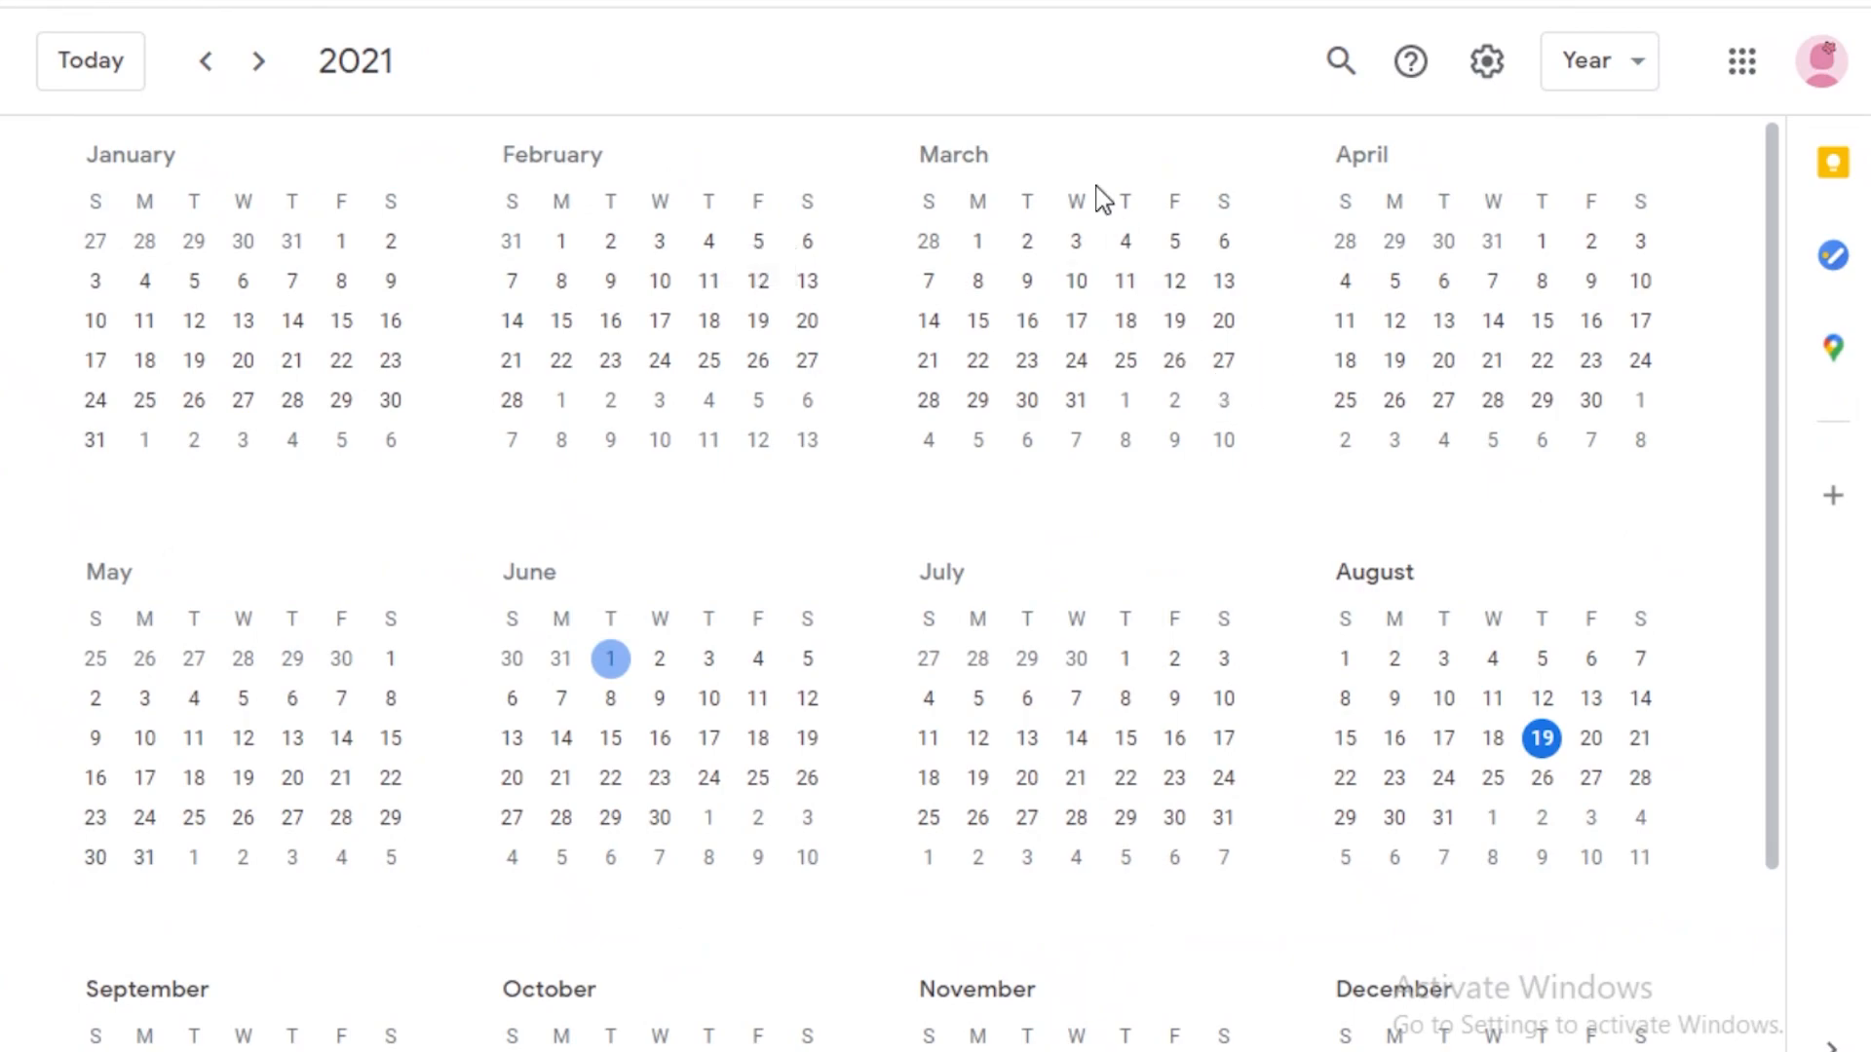
pyautogui.scroll(-3, 1695, 453)
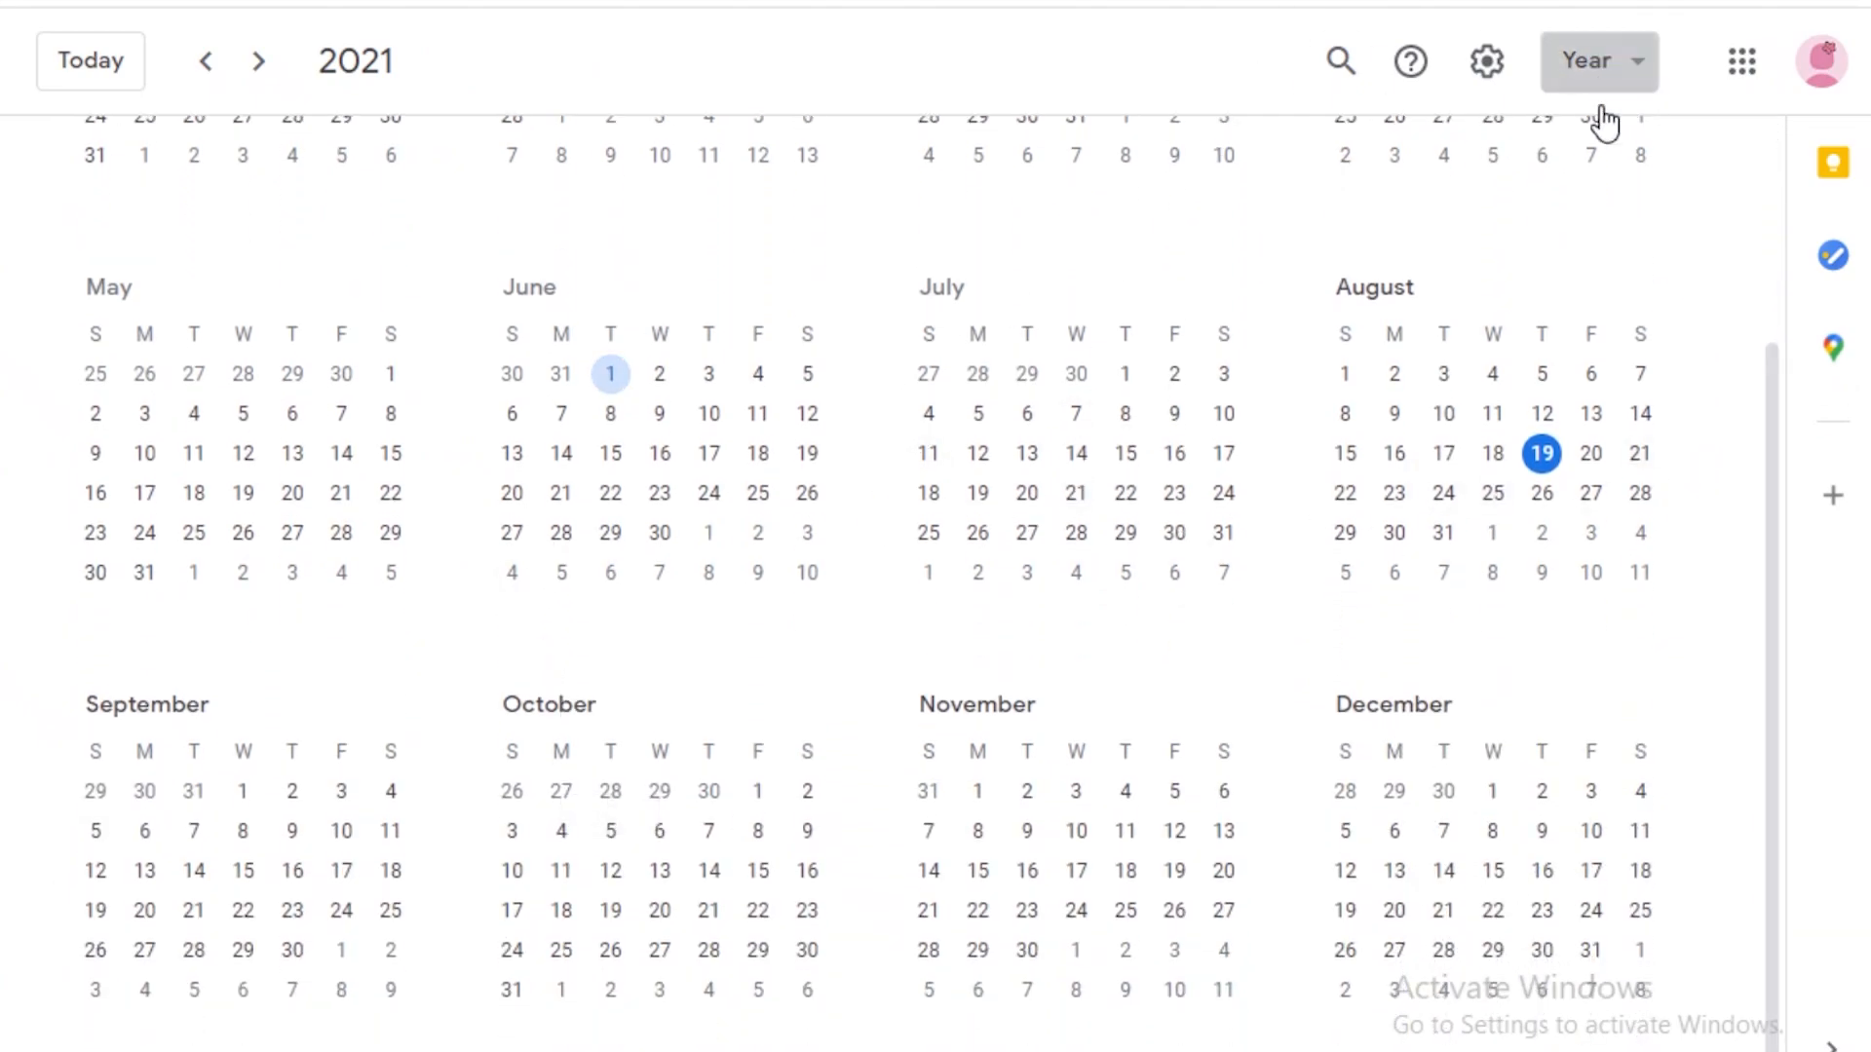
# Switch to the 4 days view and bring it to the days starting from today.
pyautogui.click(1596, 78)
pyautogui.click(1640, 453)
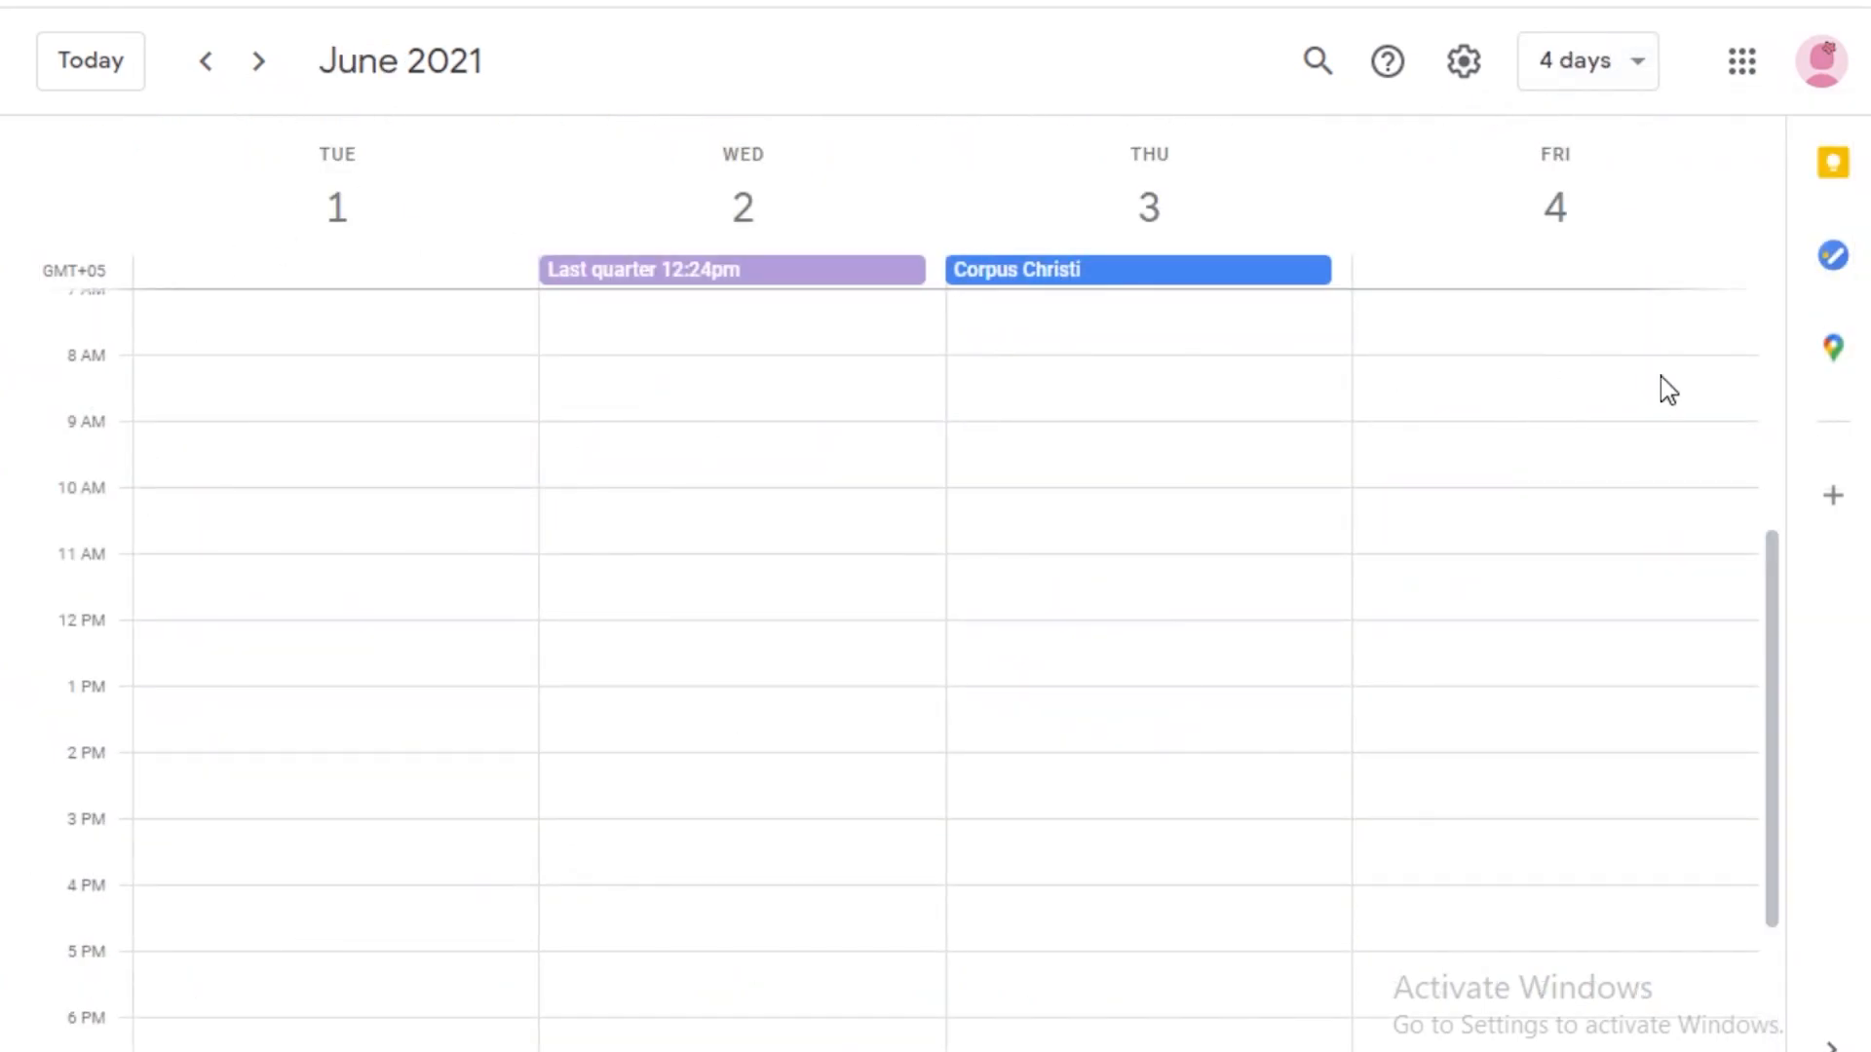
pyautogui.click(97, 62)
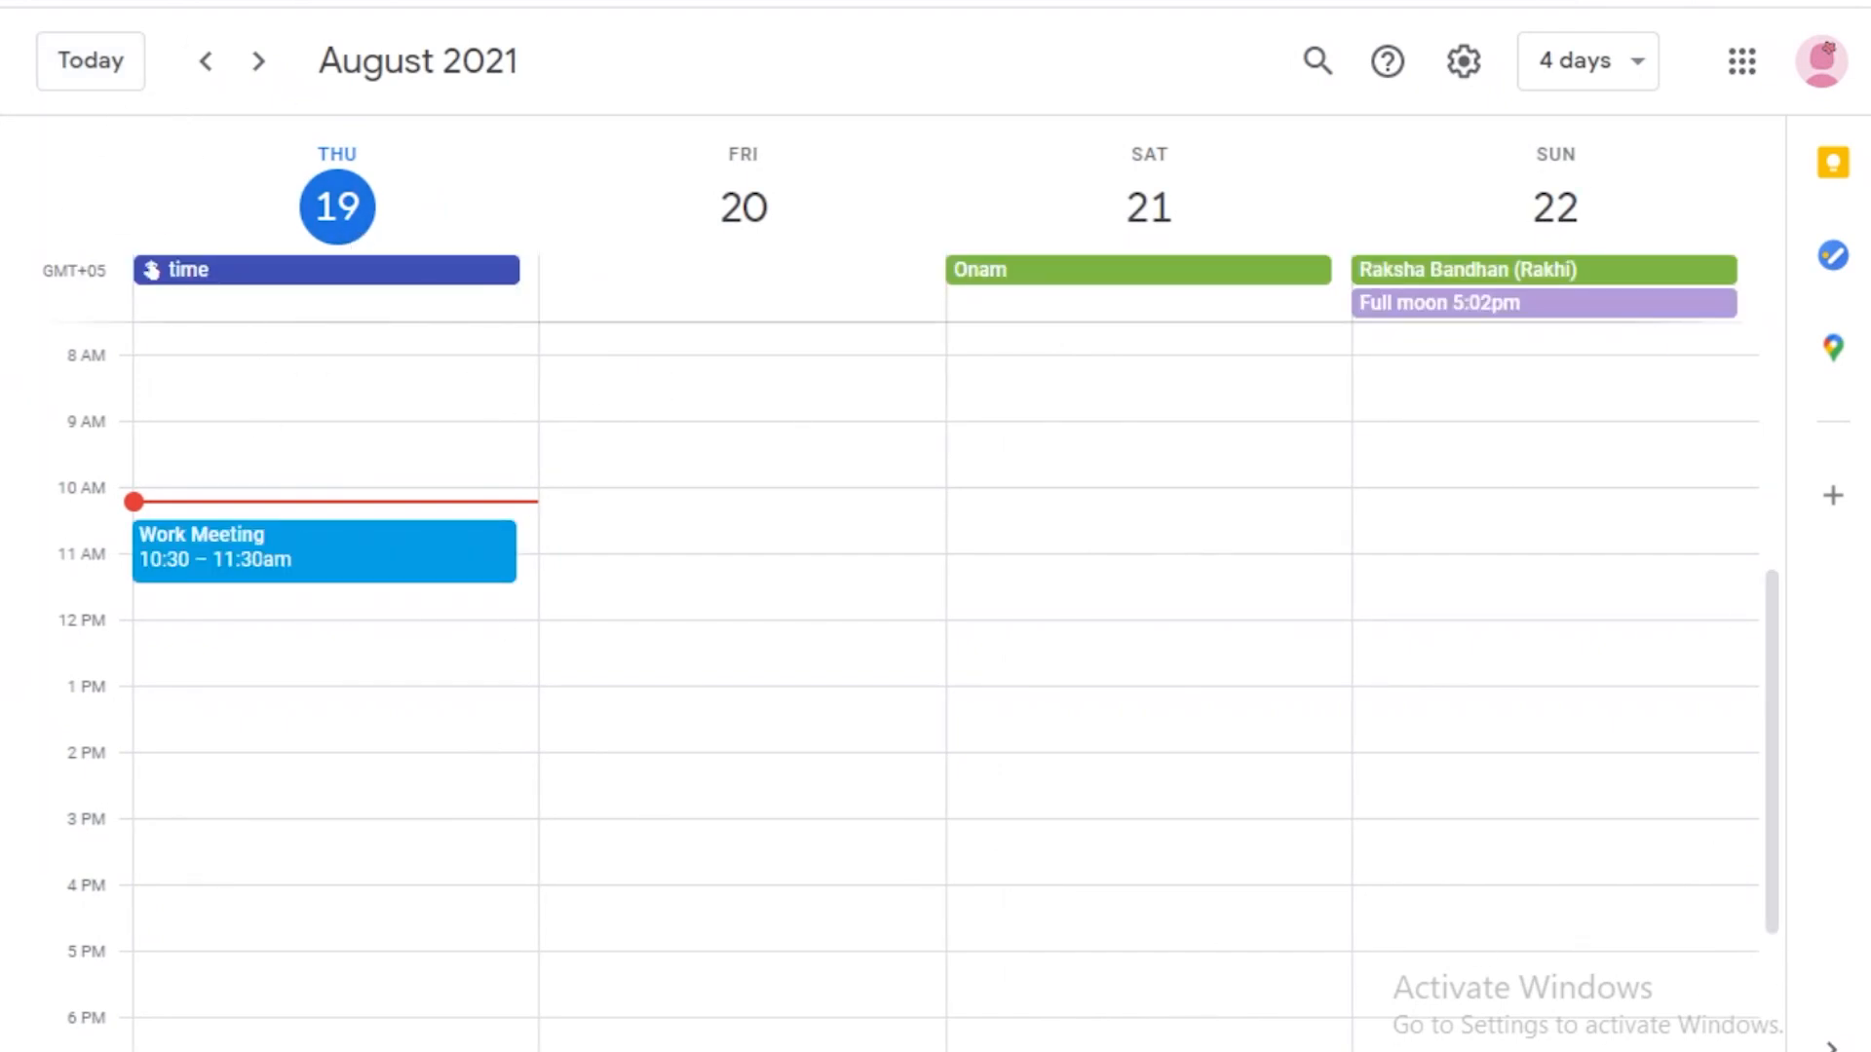
# Turn off the display of declined events and turn it back on.
pyautogui.click(1589, 61)
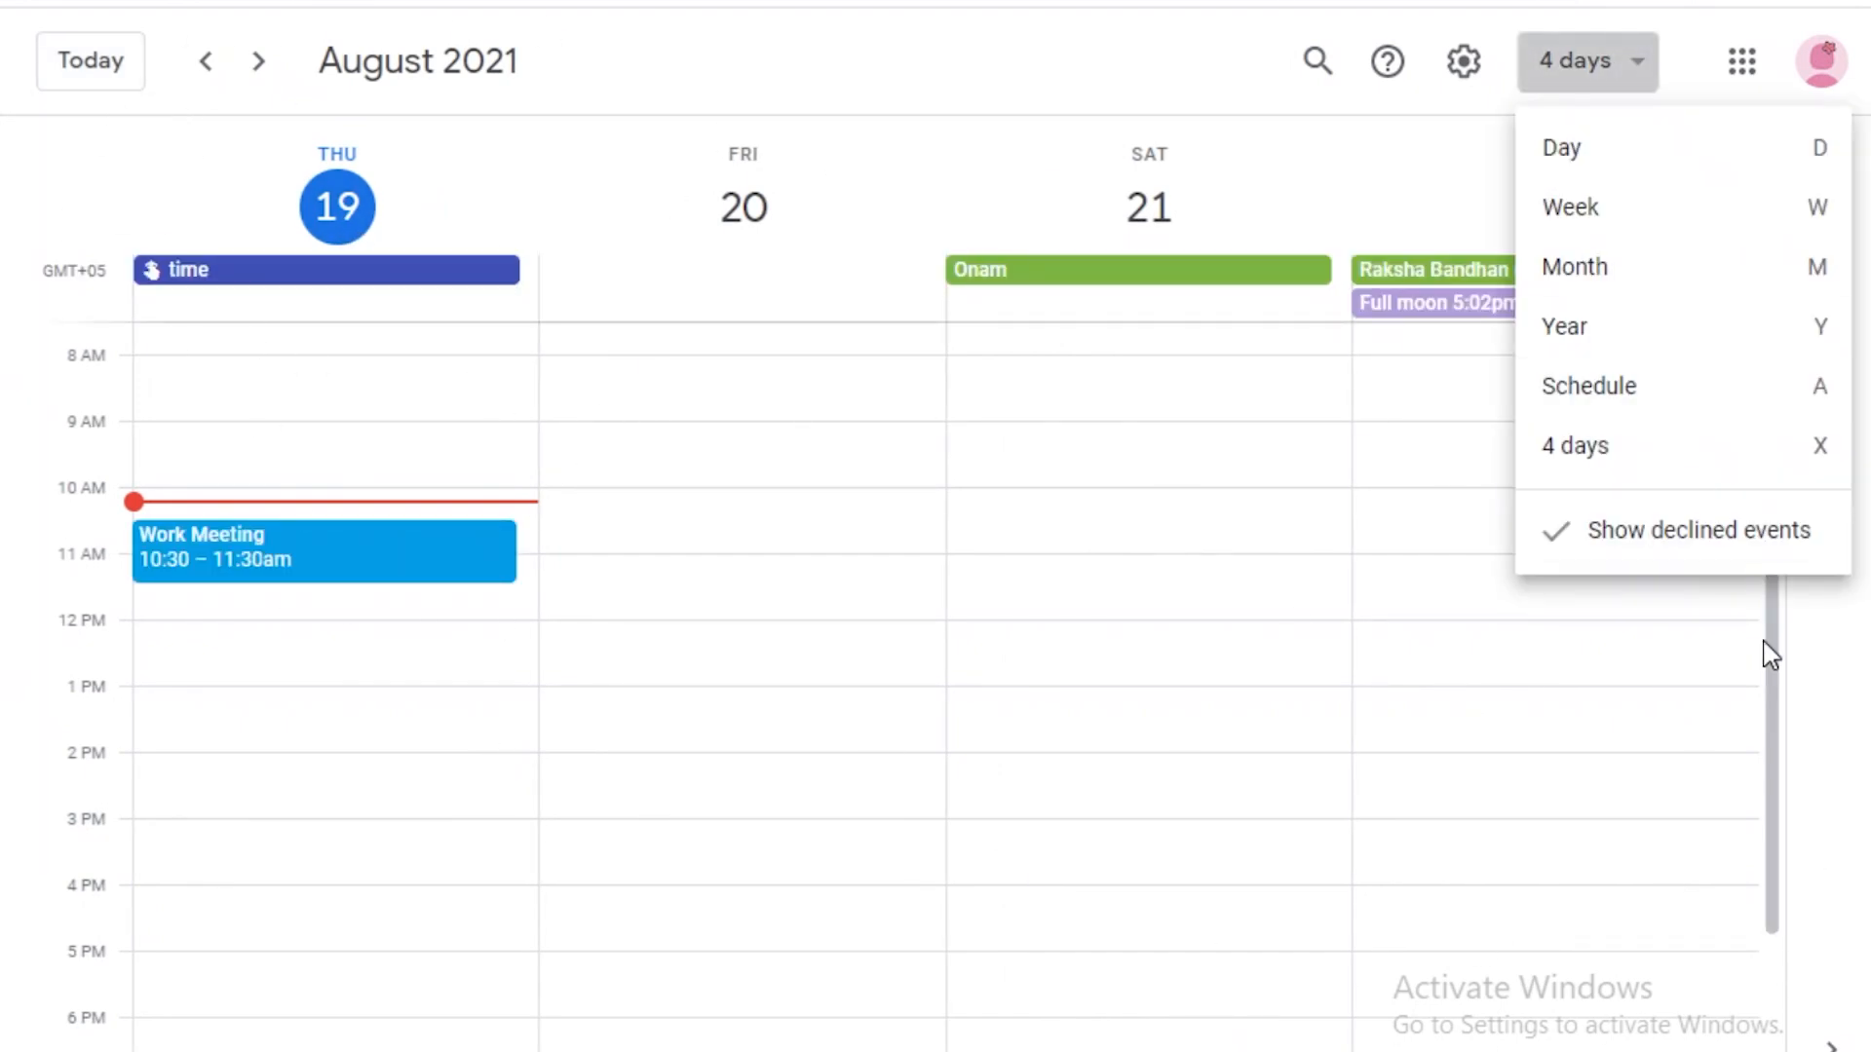
pyautogui.click(1670, 532)
pyautogui.click(1590, 65)
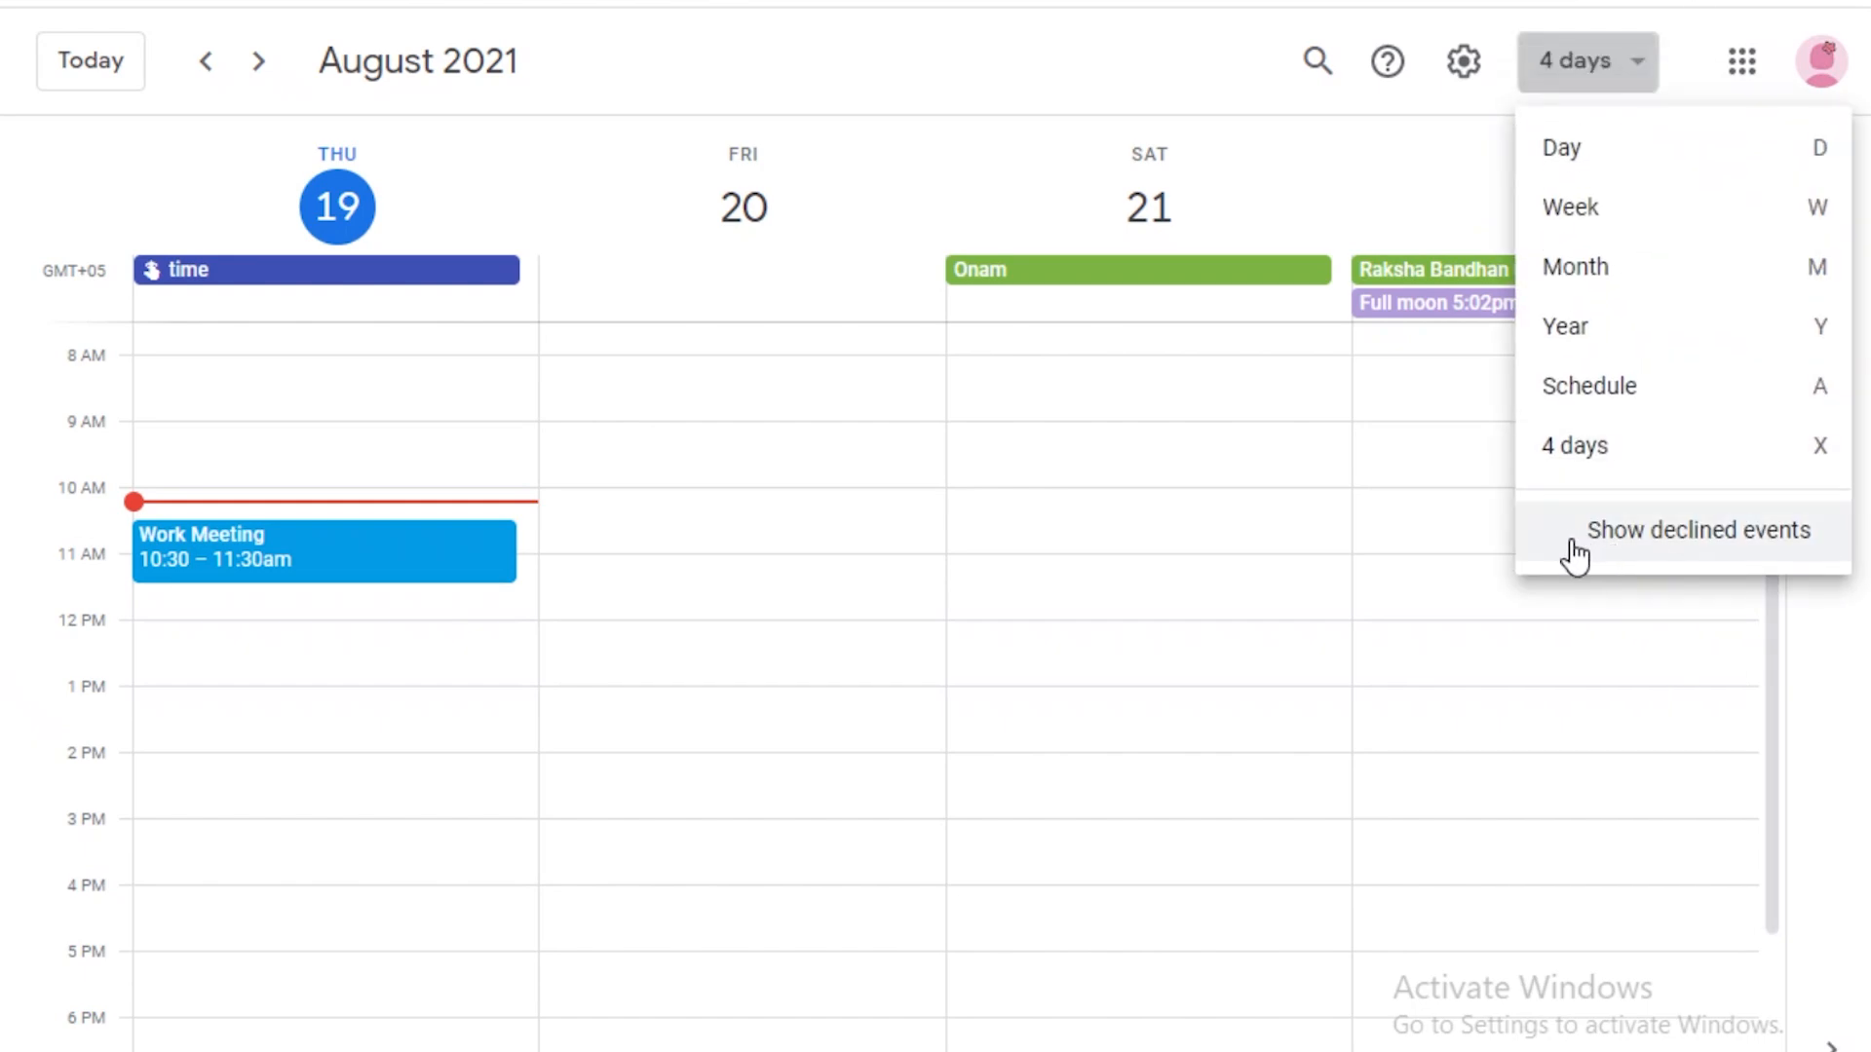
pyautogui.click(1574, 553)
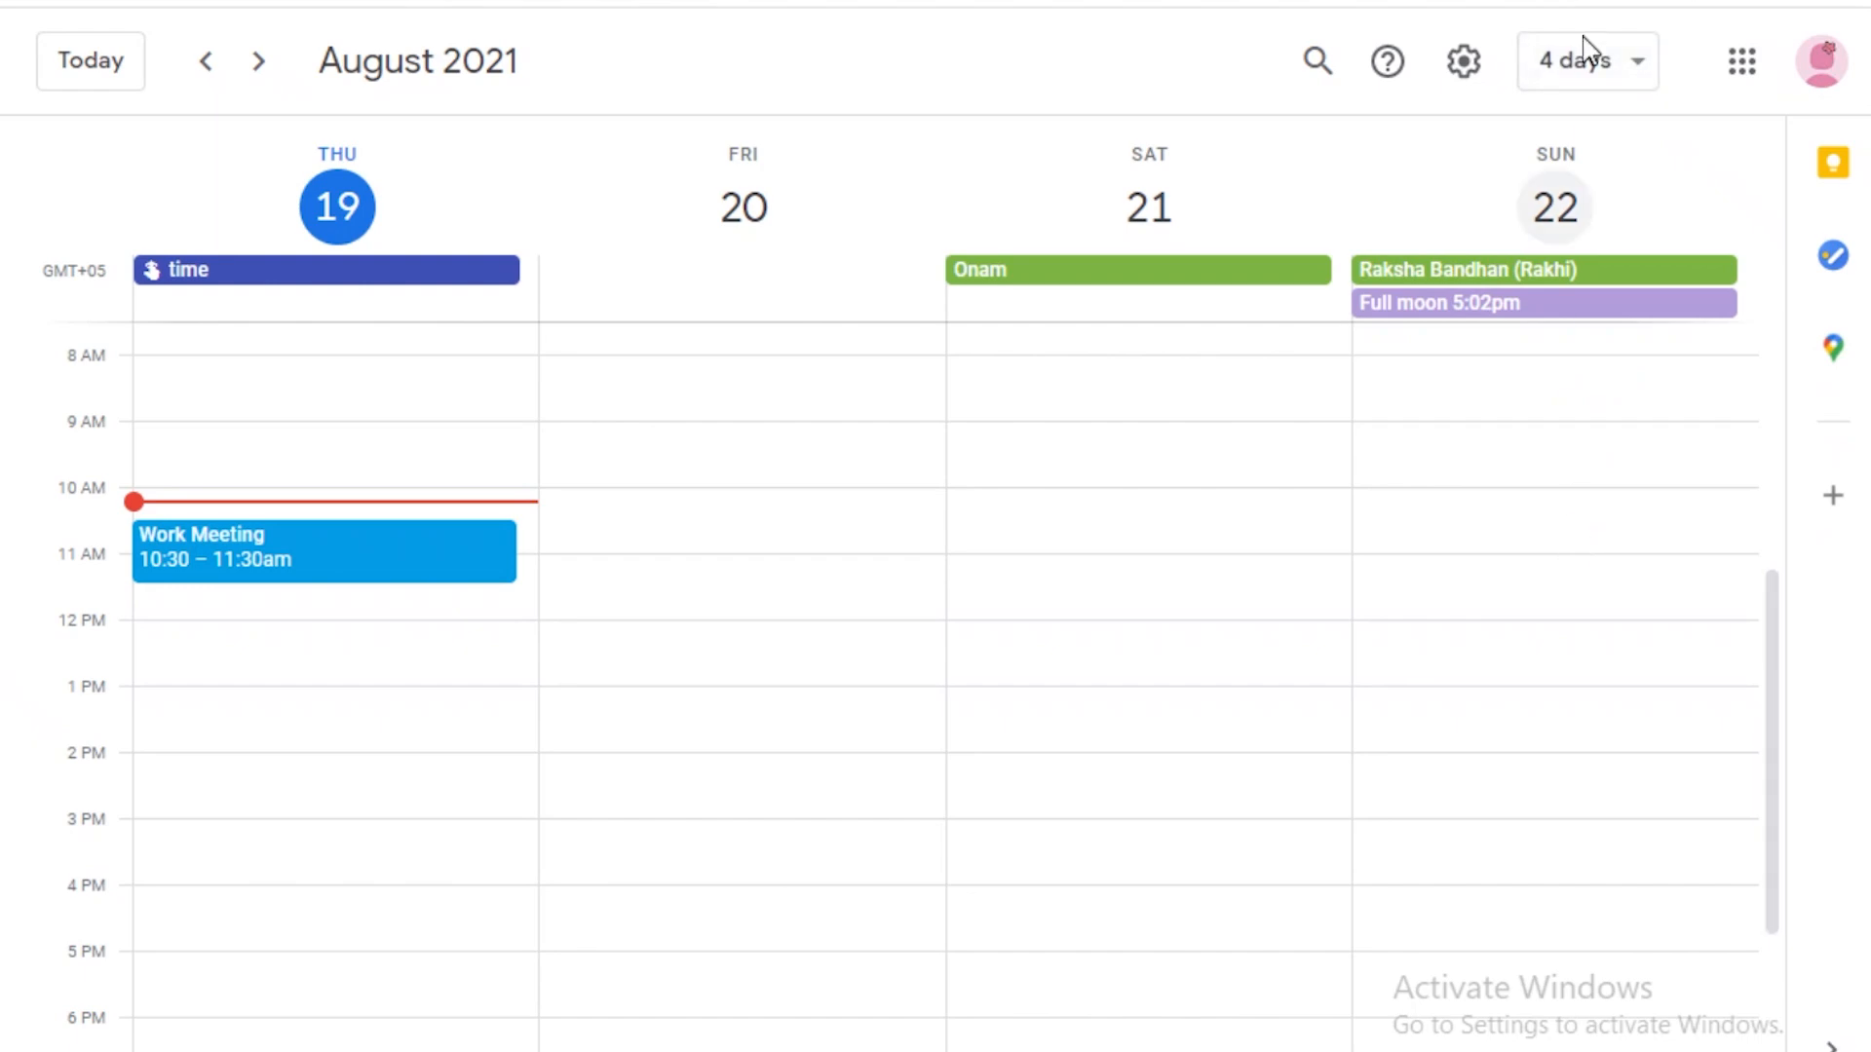
# Switch to the Day view and look over the schedule for 19 August 2021.
pyautogui.click(1580, 82)
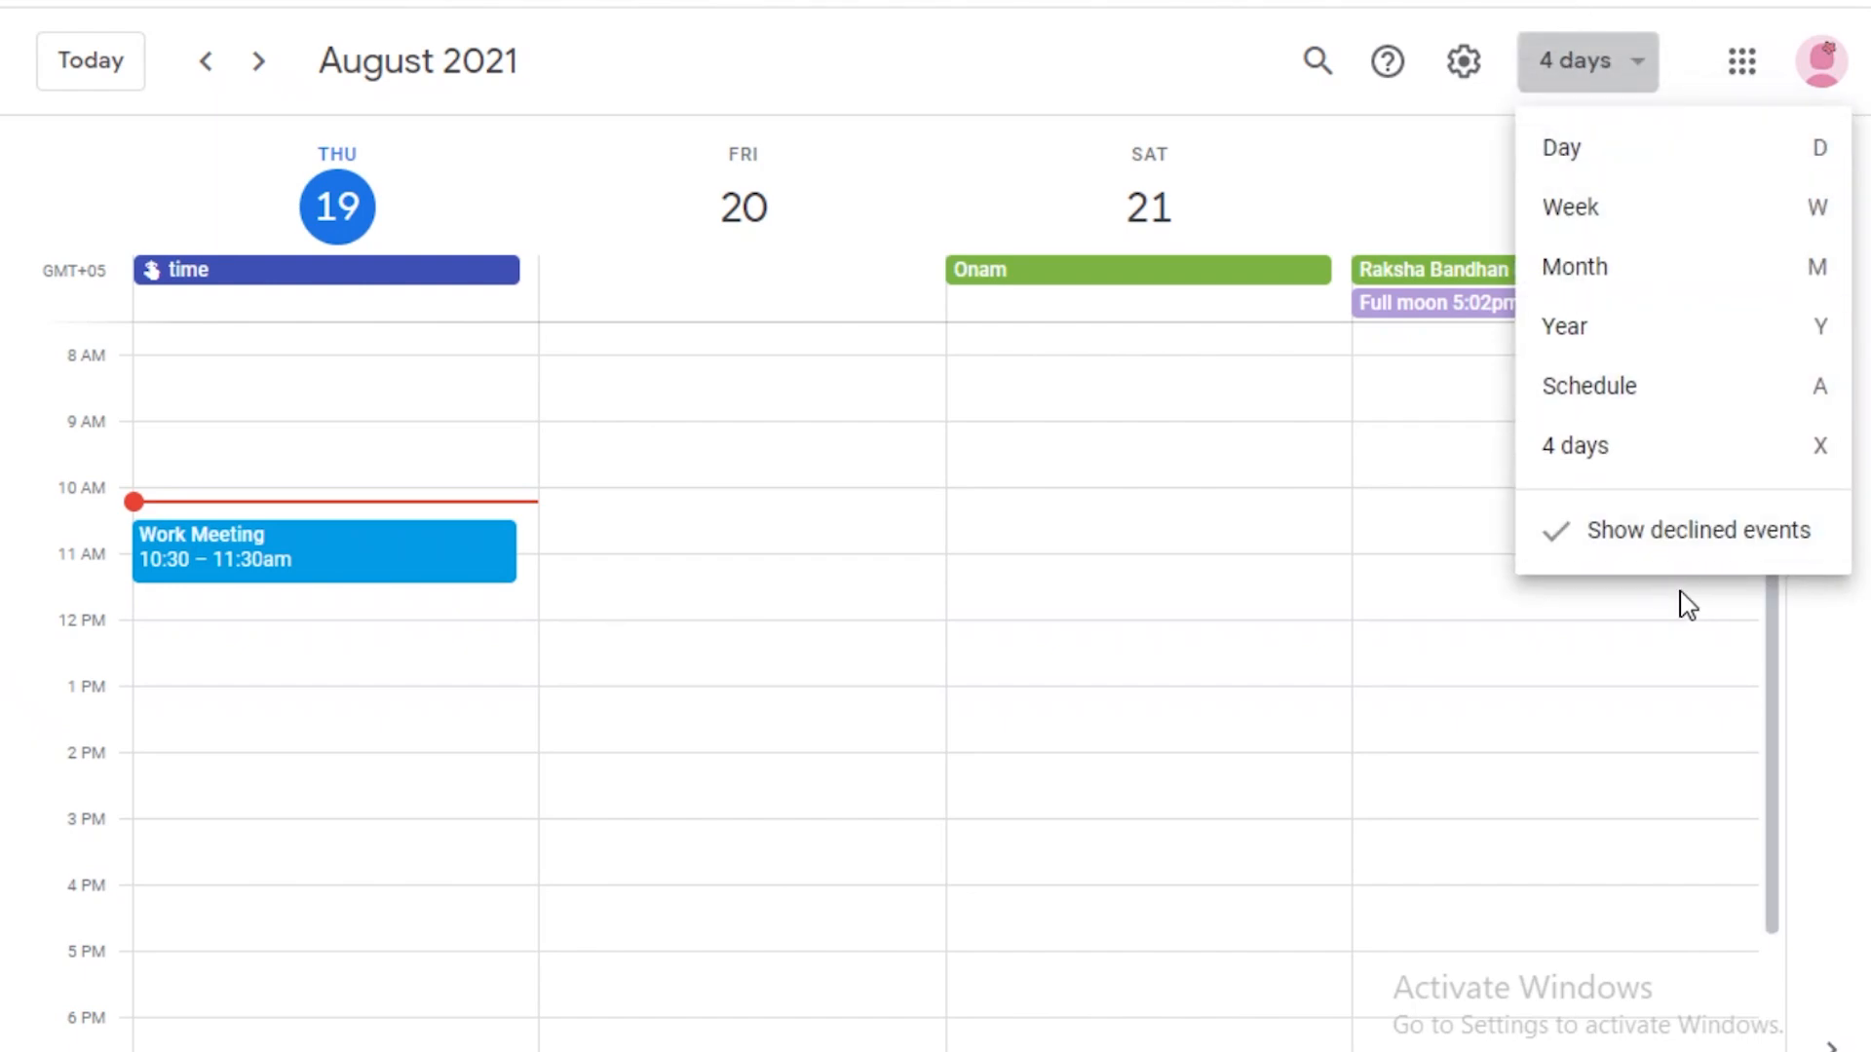
pyautogui.click(1622, 153)
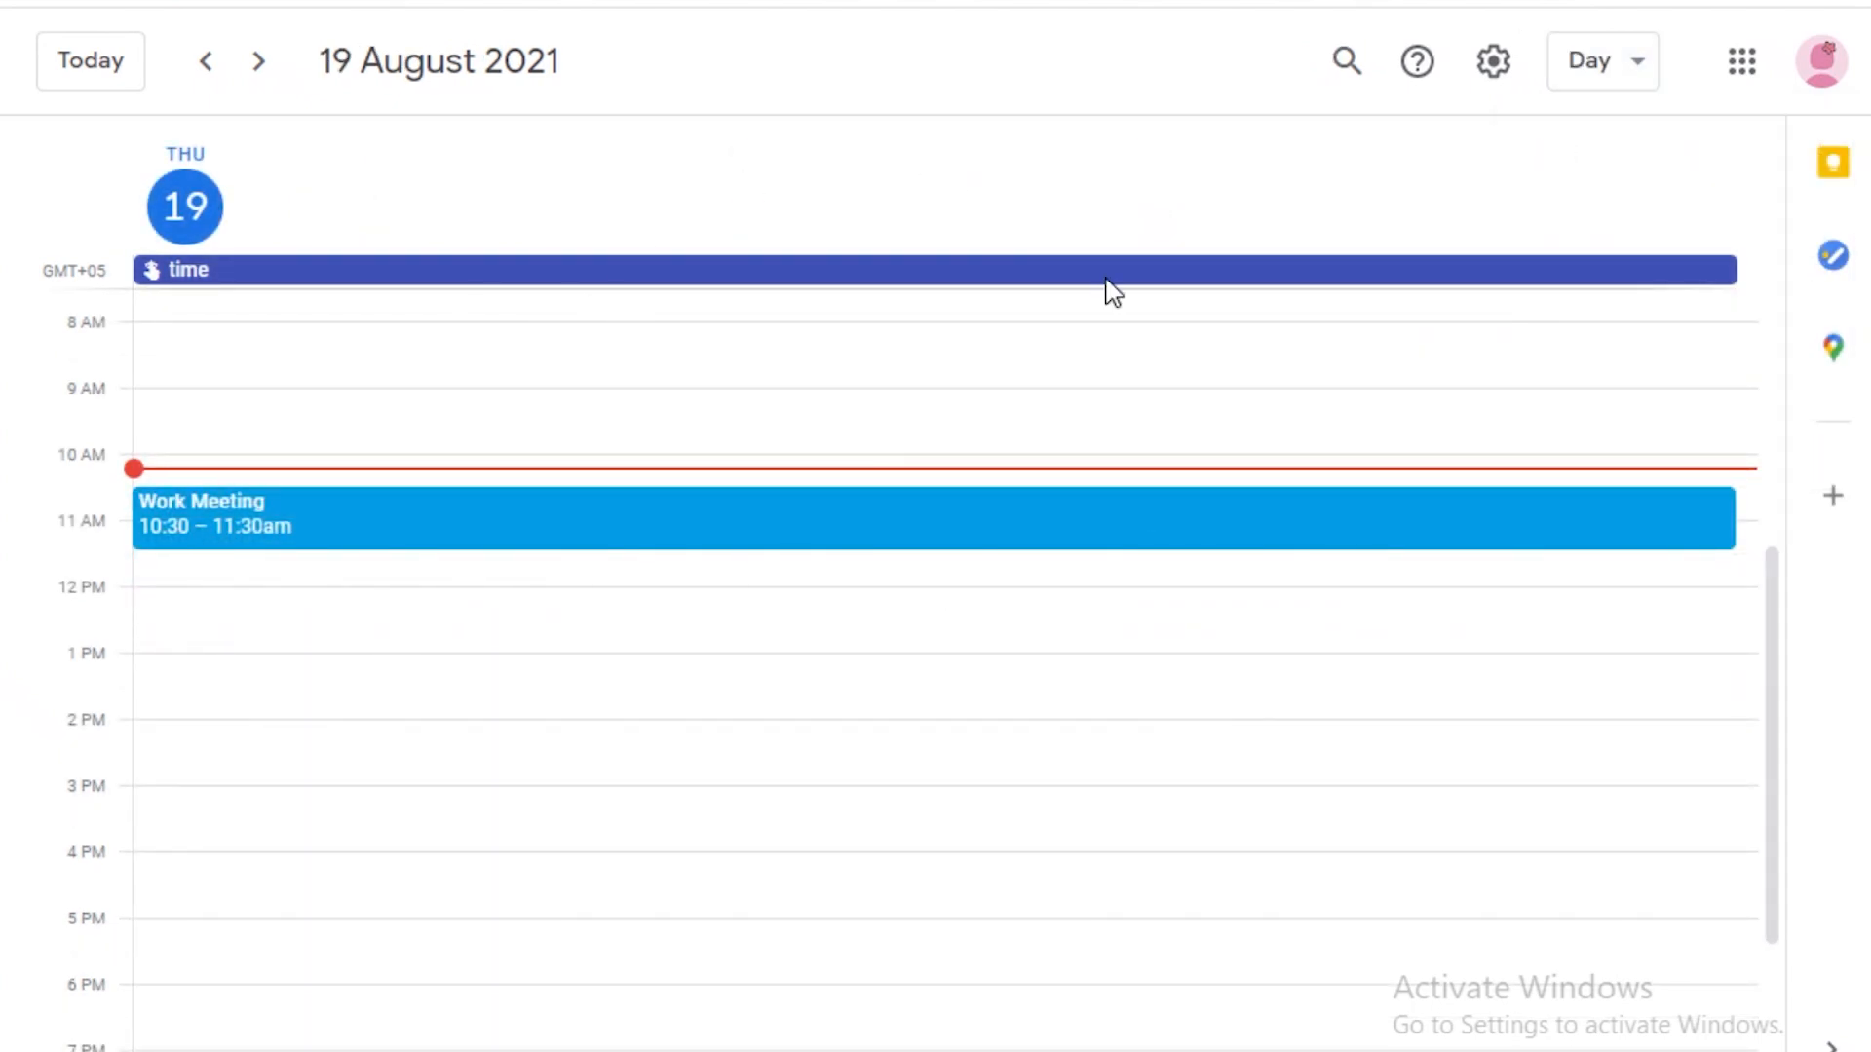
pyautogui.scroll(-2, 259, 547)
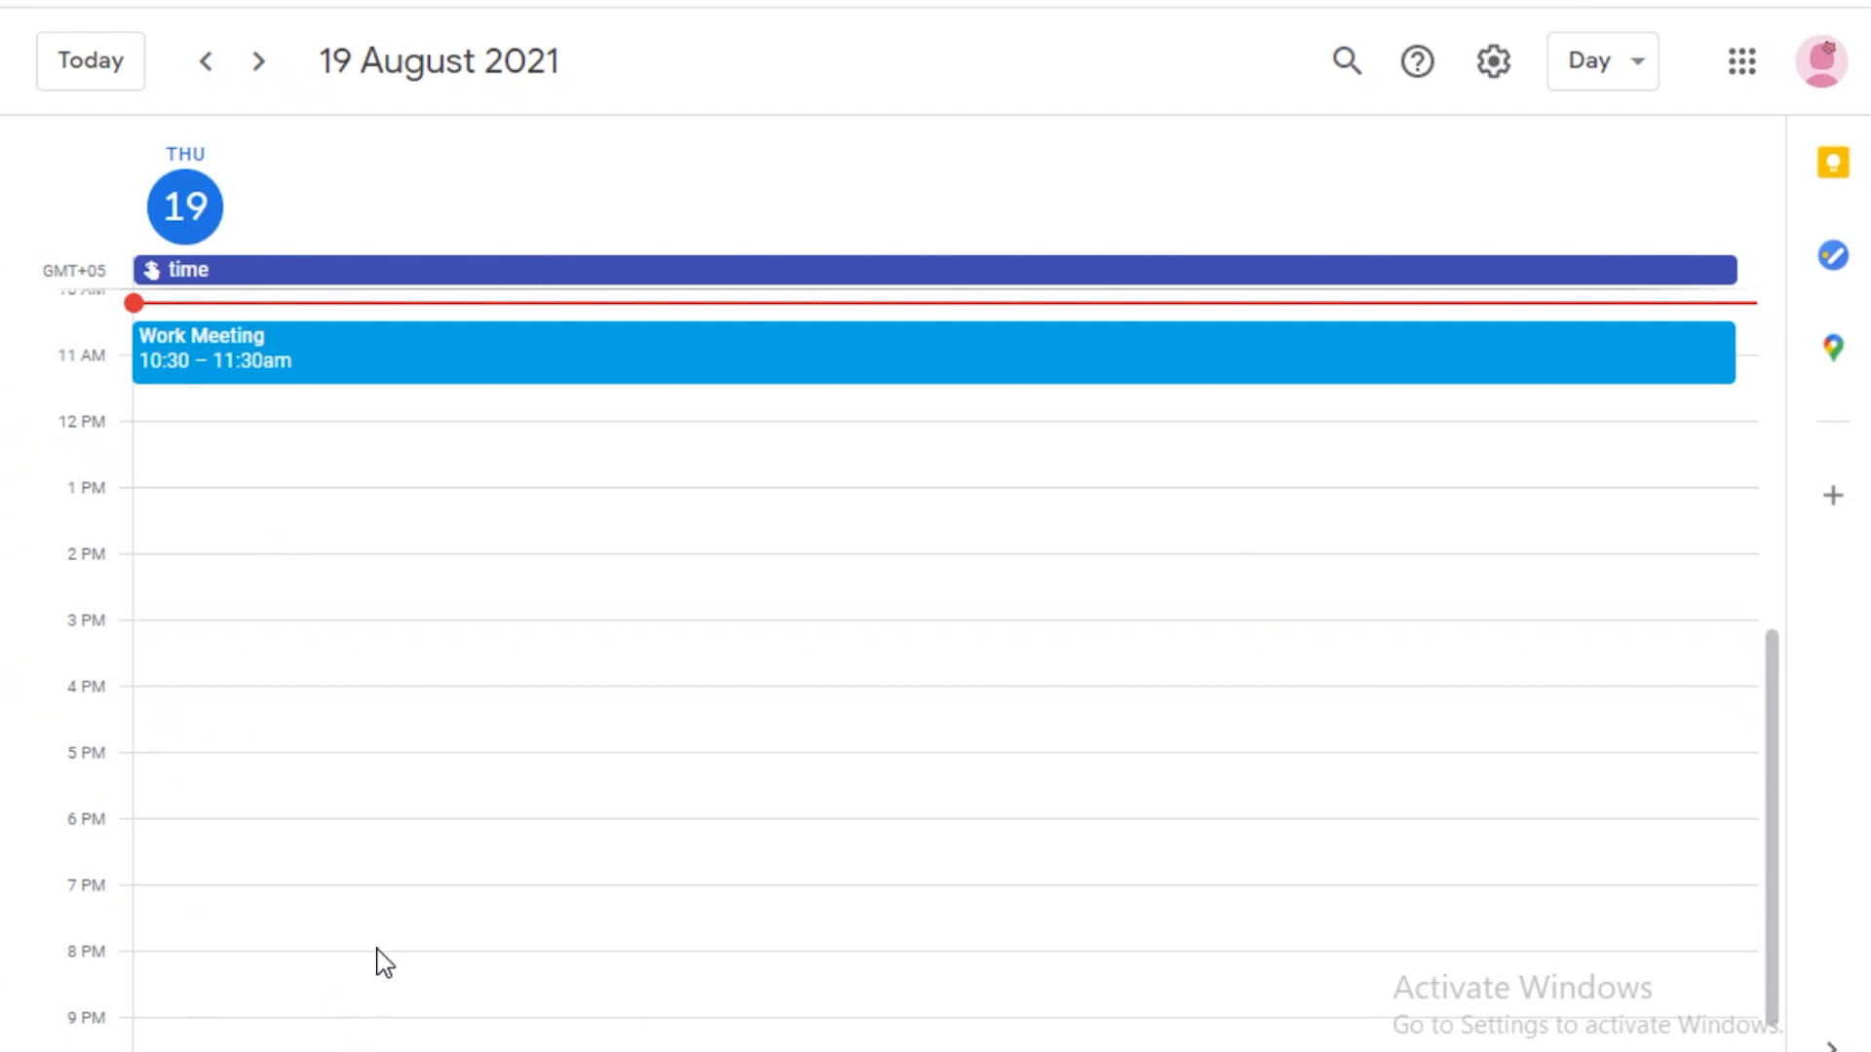
# Create an event titled LunchBreak on 19 August 2021 running from 1:00pm to 1:30pm.
pyautogui.scroll(8, 748, 818)
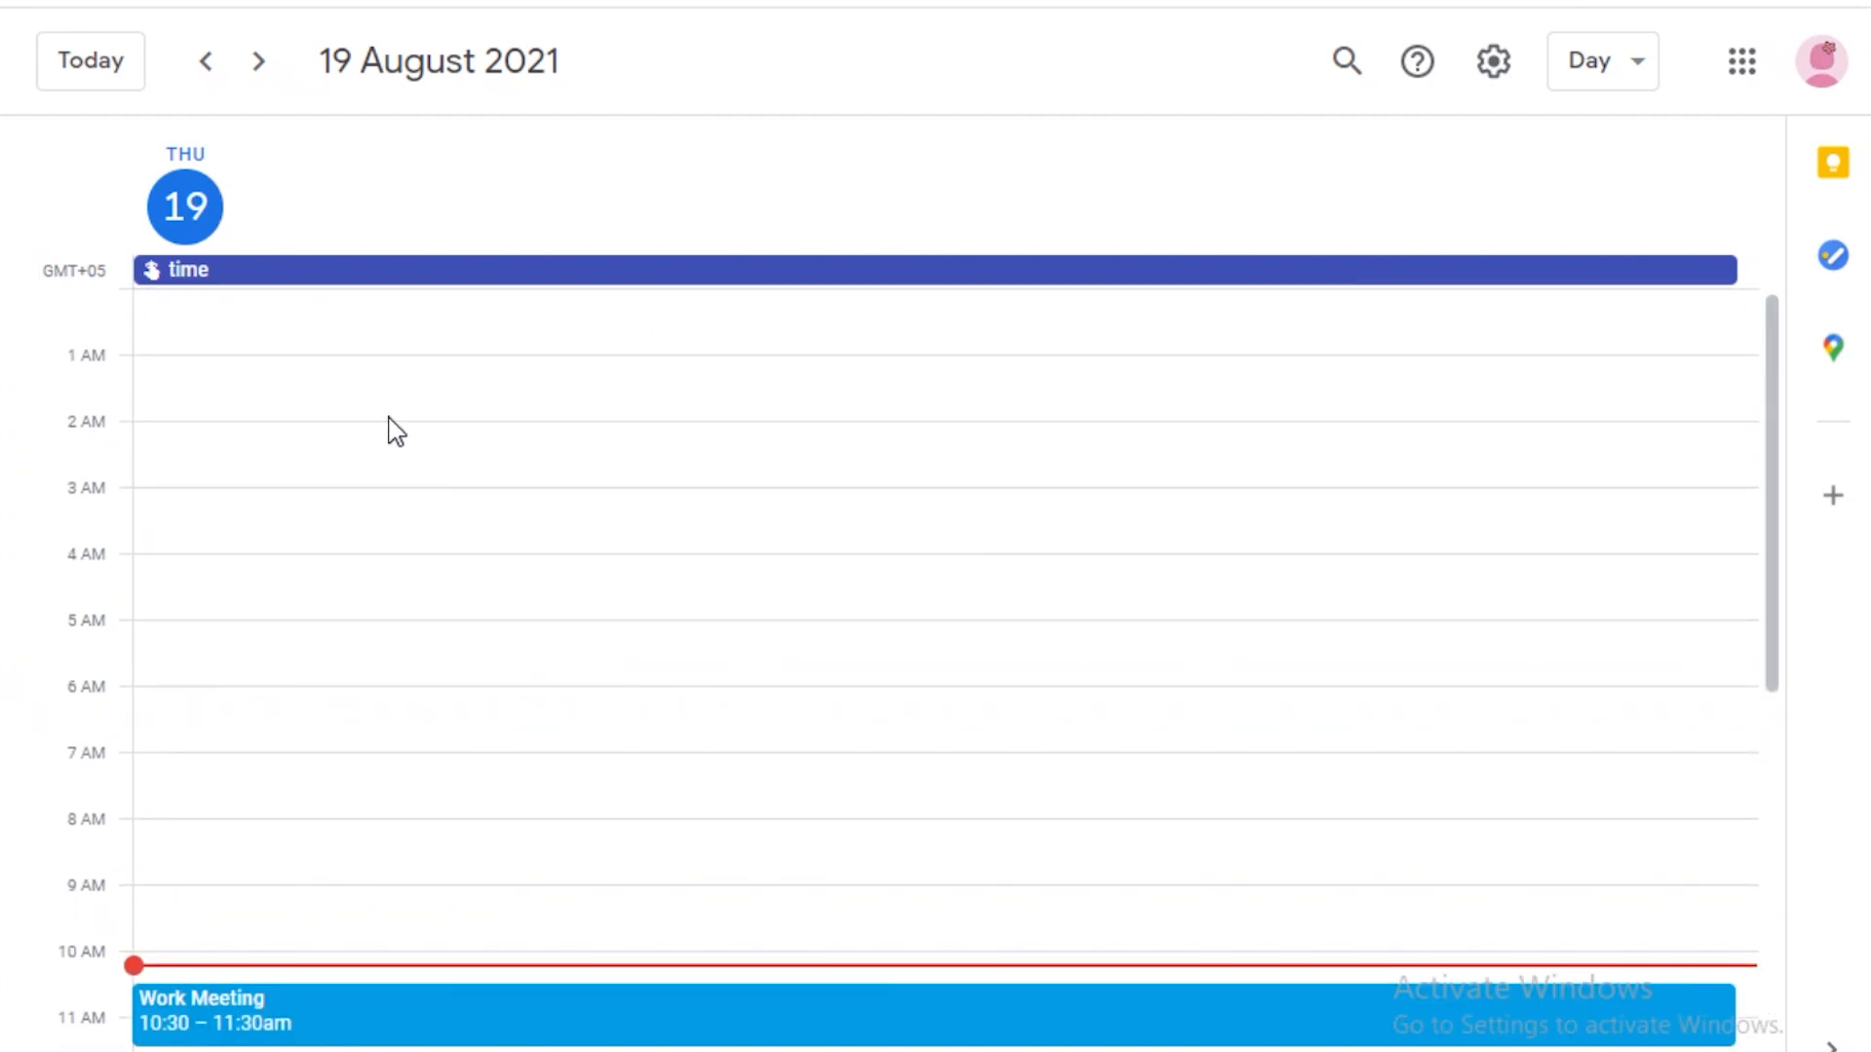
pyautogui.scroll(-10, 508, 721)
pyautogui.scroll(6, 588, 815)
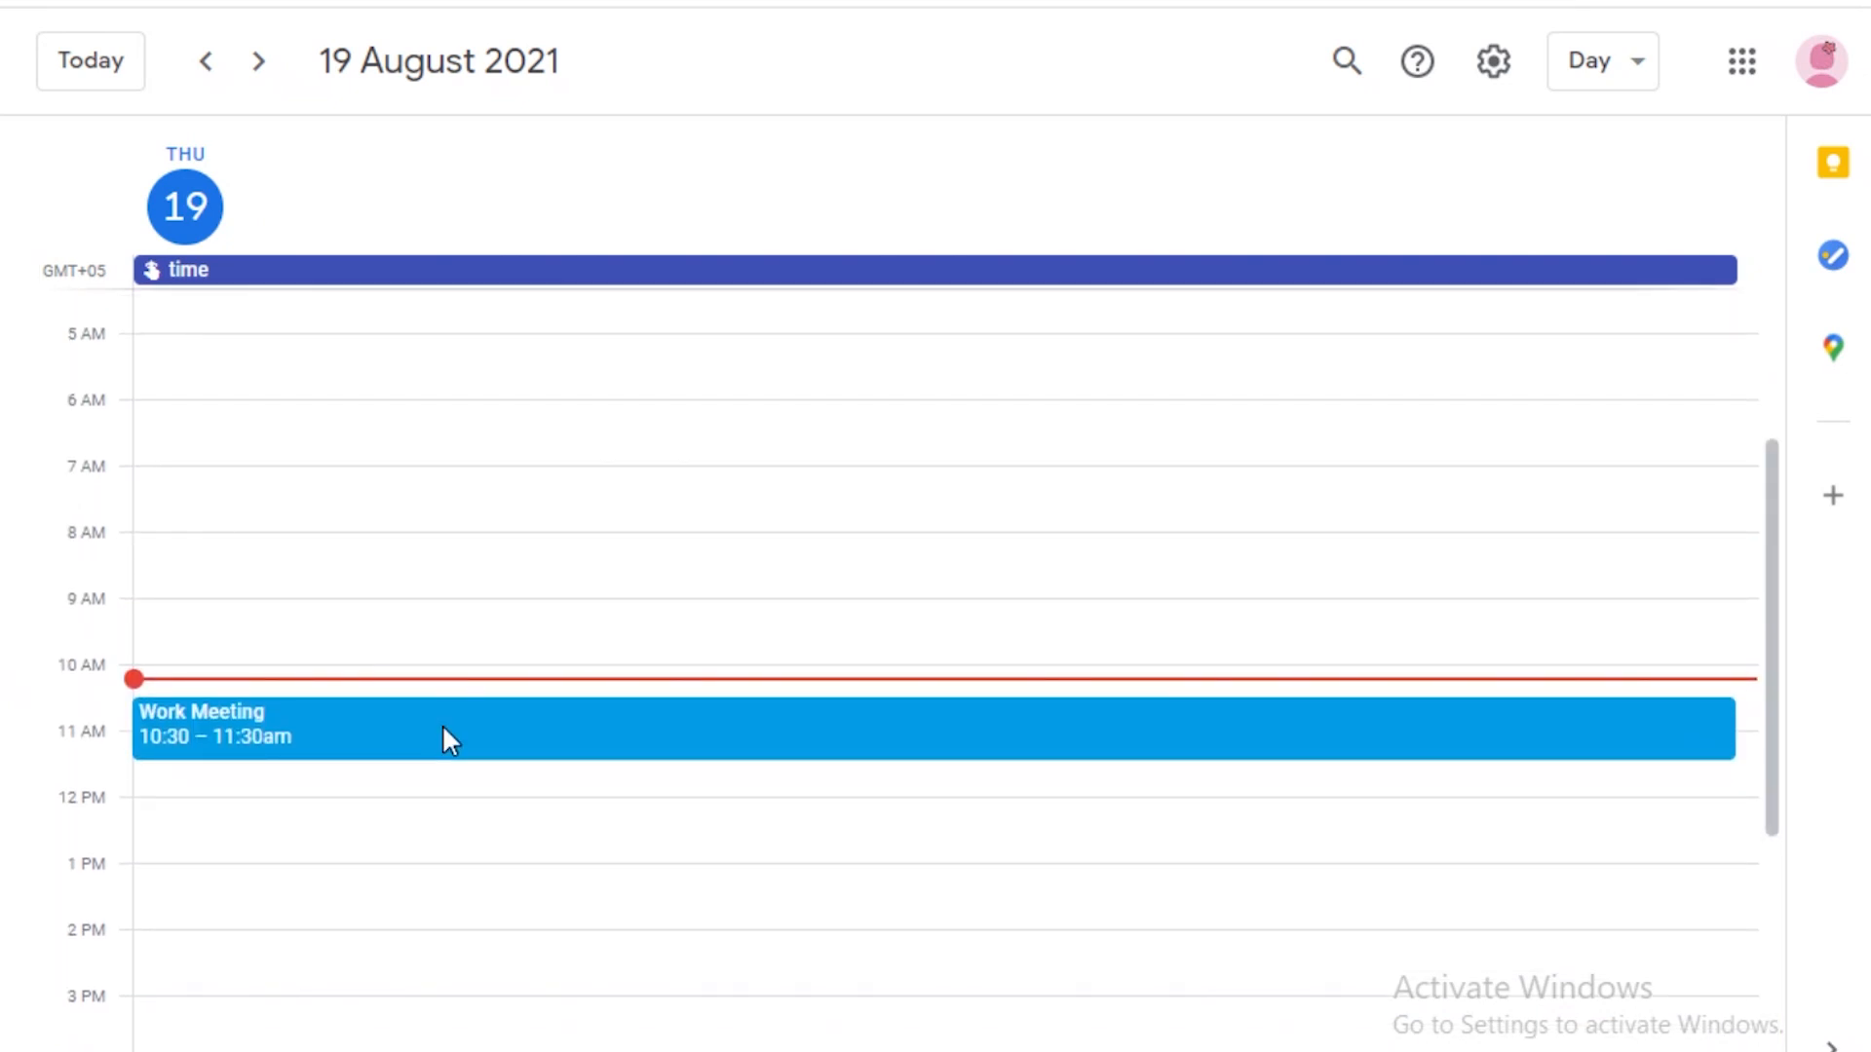
pyautogui.scroll(-2, 292, 789)
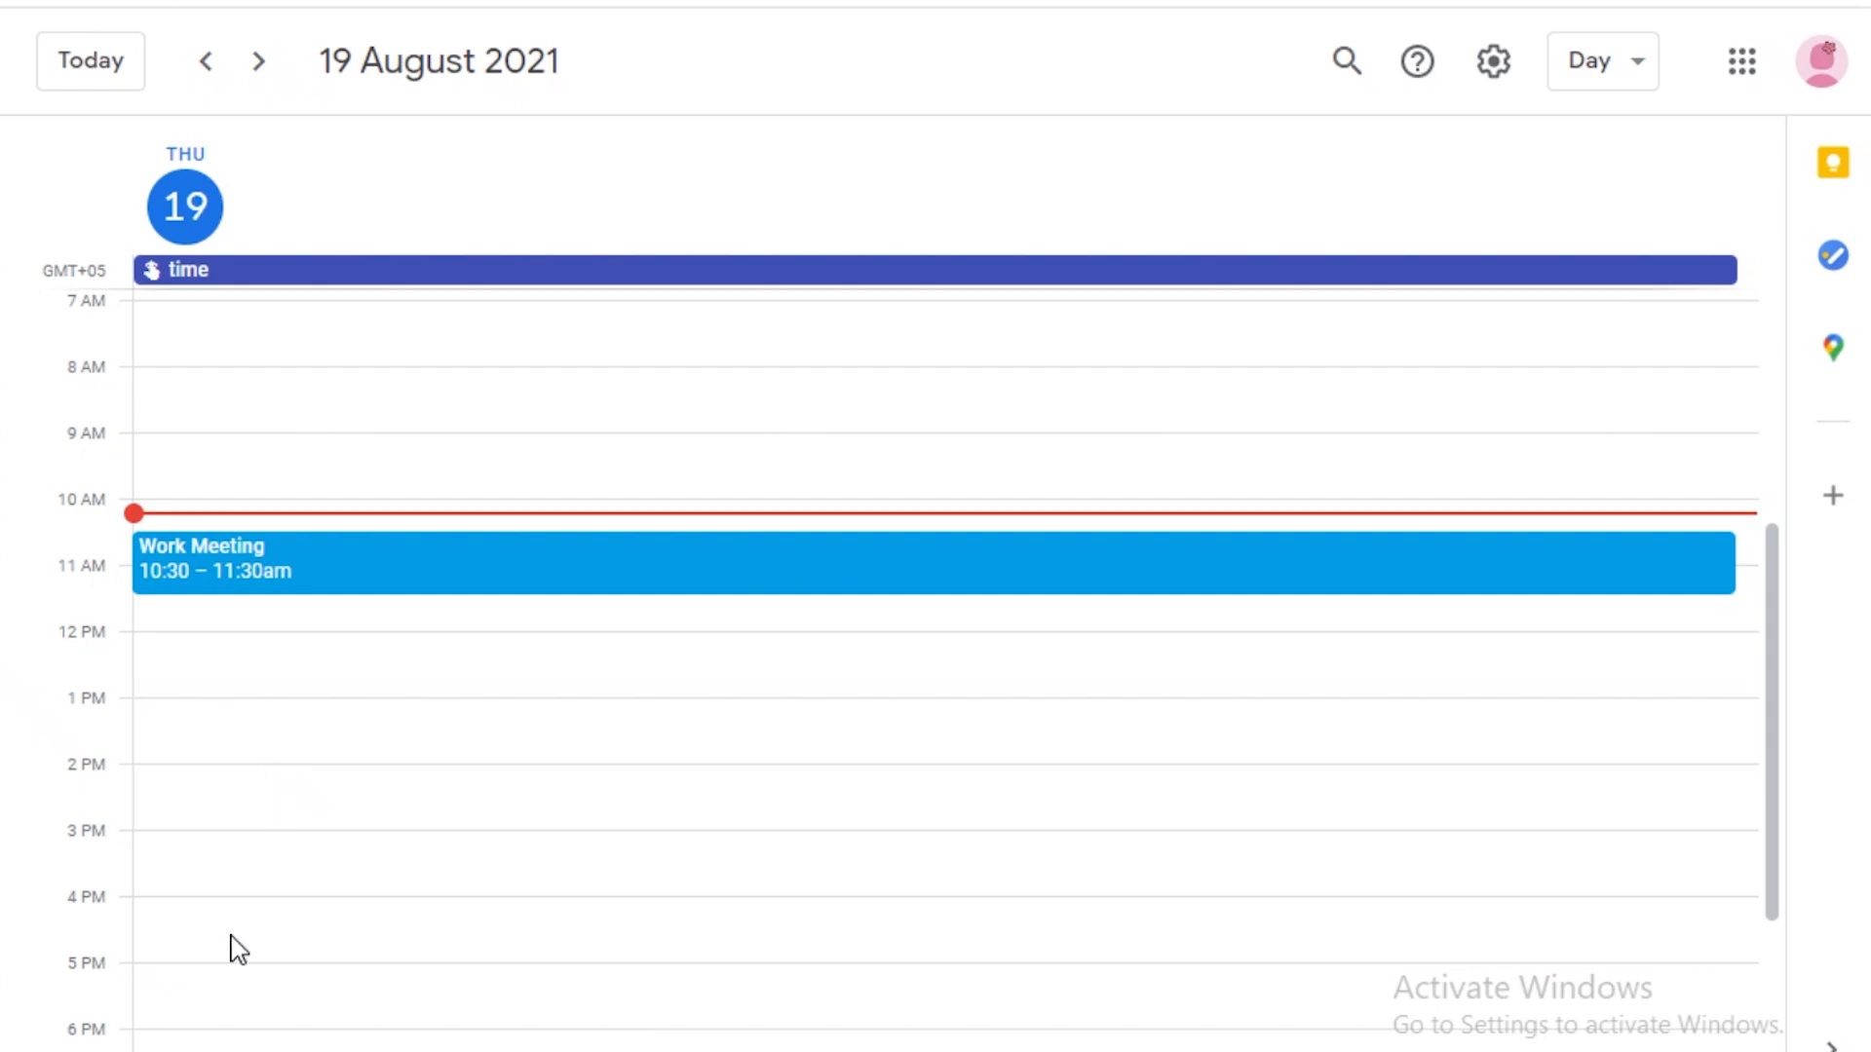
pyautogui.scroll(-3, 167, 701)
pyautogui.scroll(3, 95, 834)
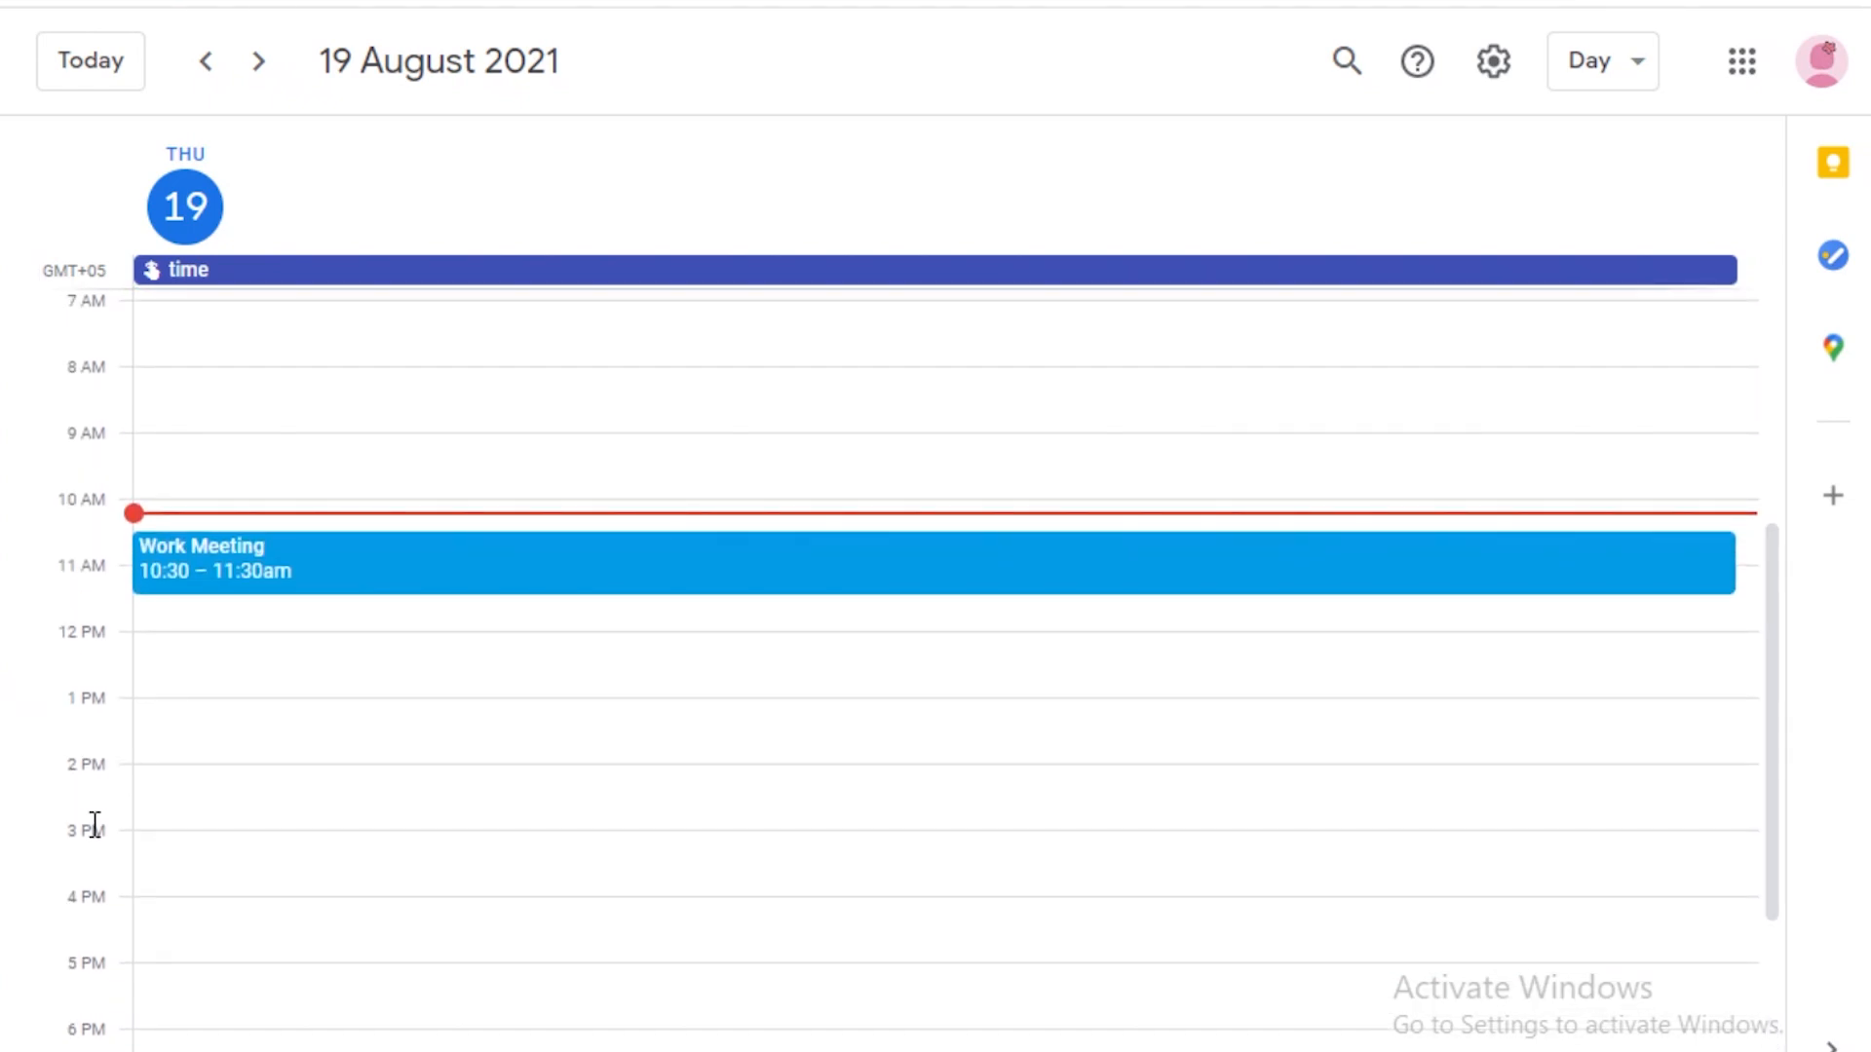
pyautogui.click(209, 724)
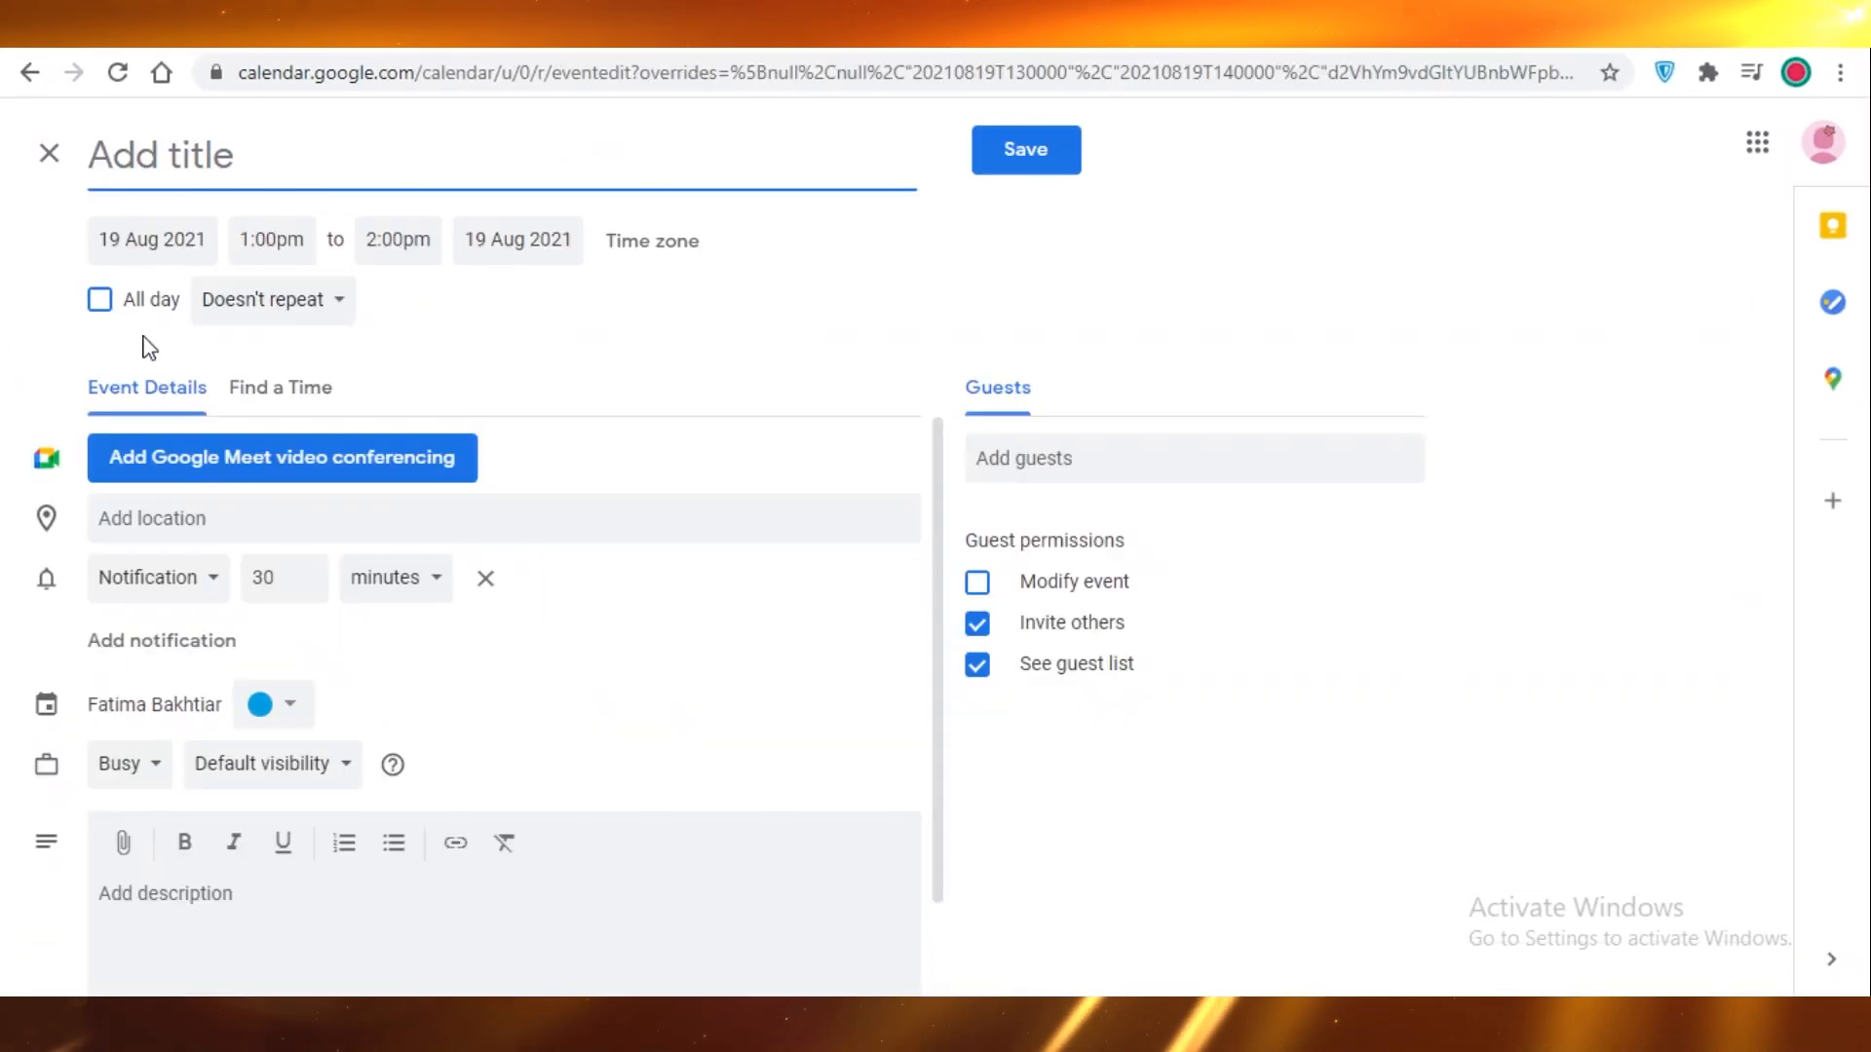
pyautogui.write('LunchBreak')
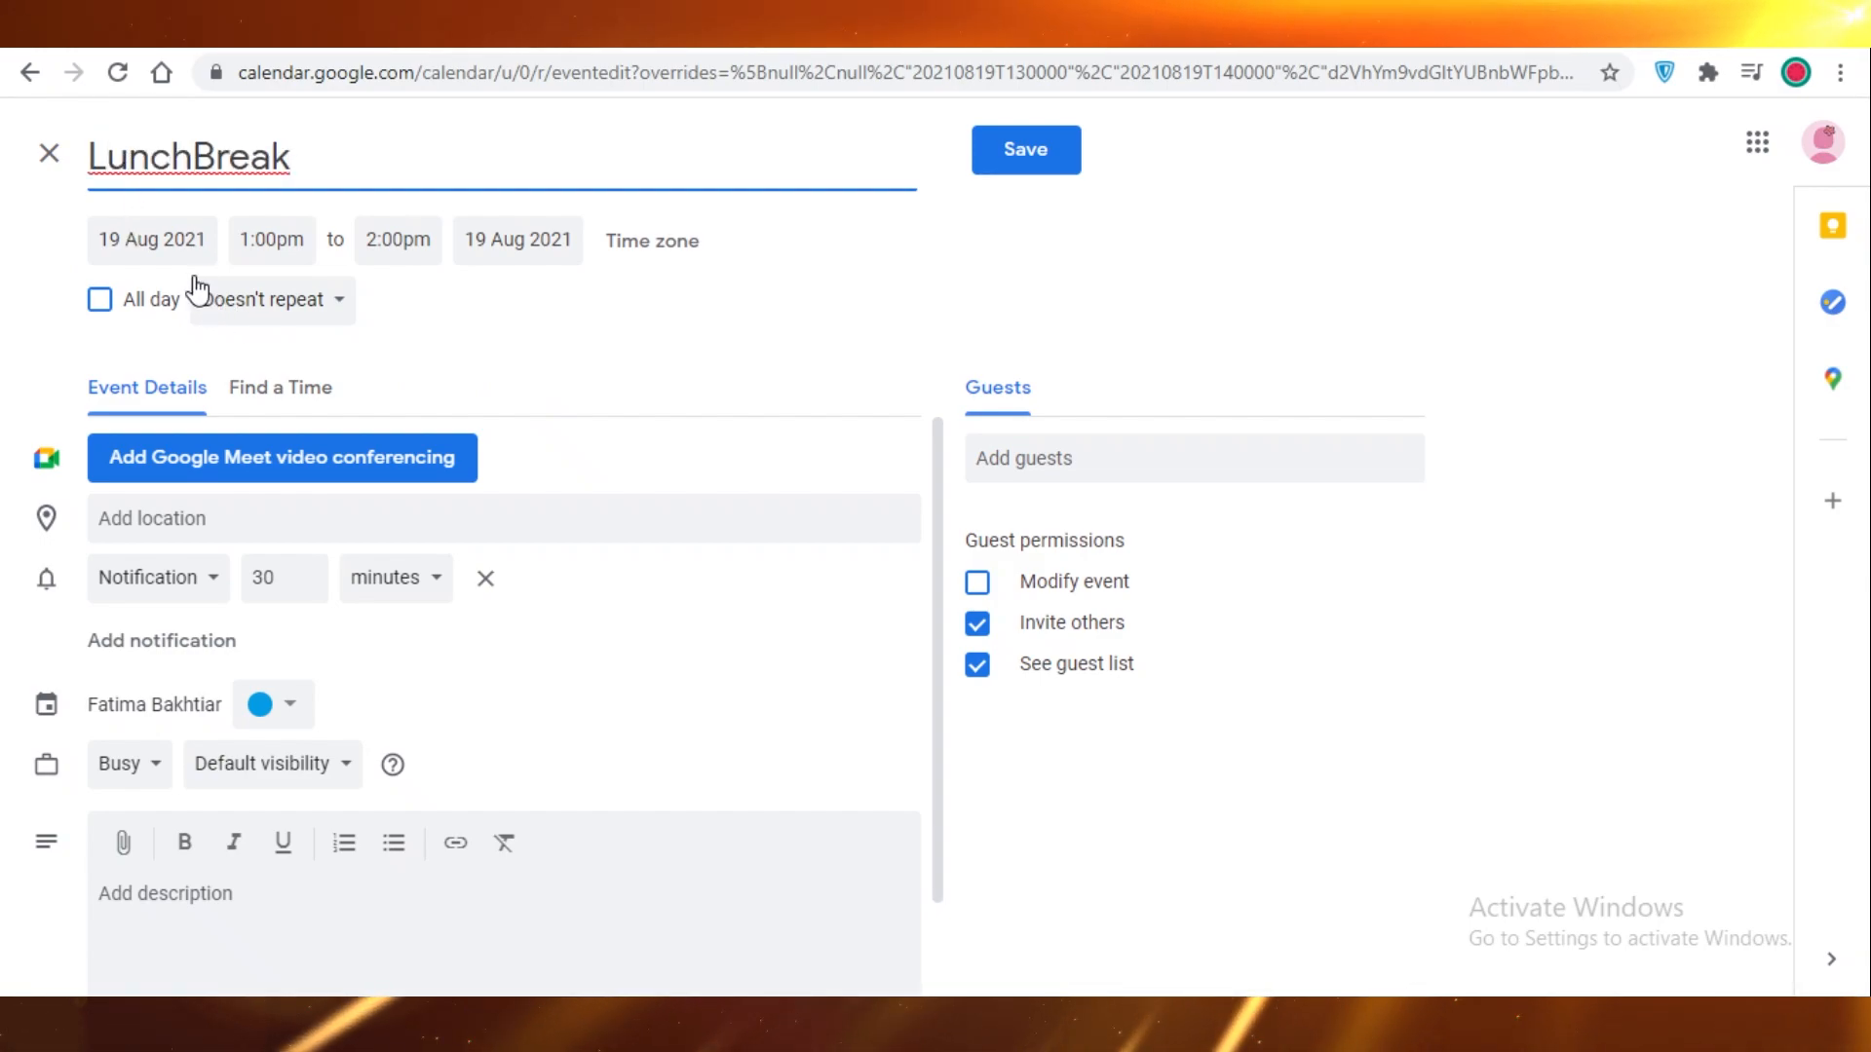
pyautogui.click(281, 234)
pyautogui.click(397, 239)
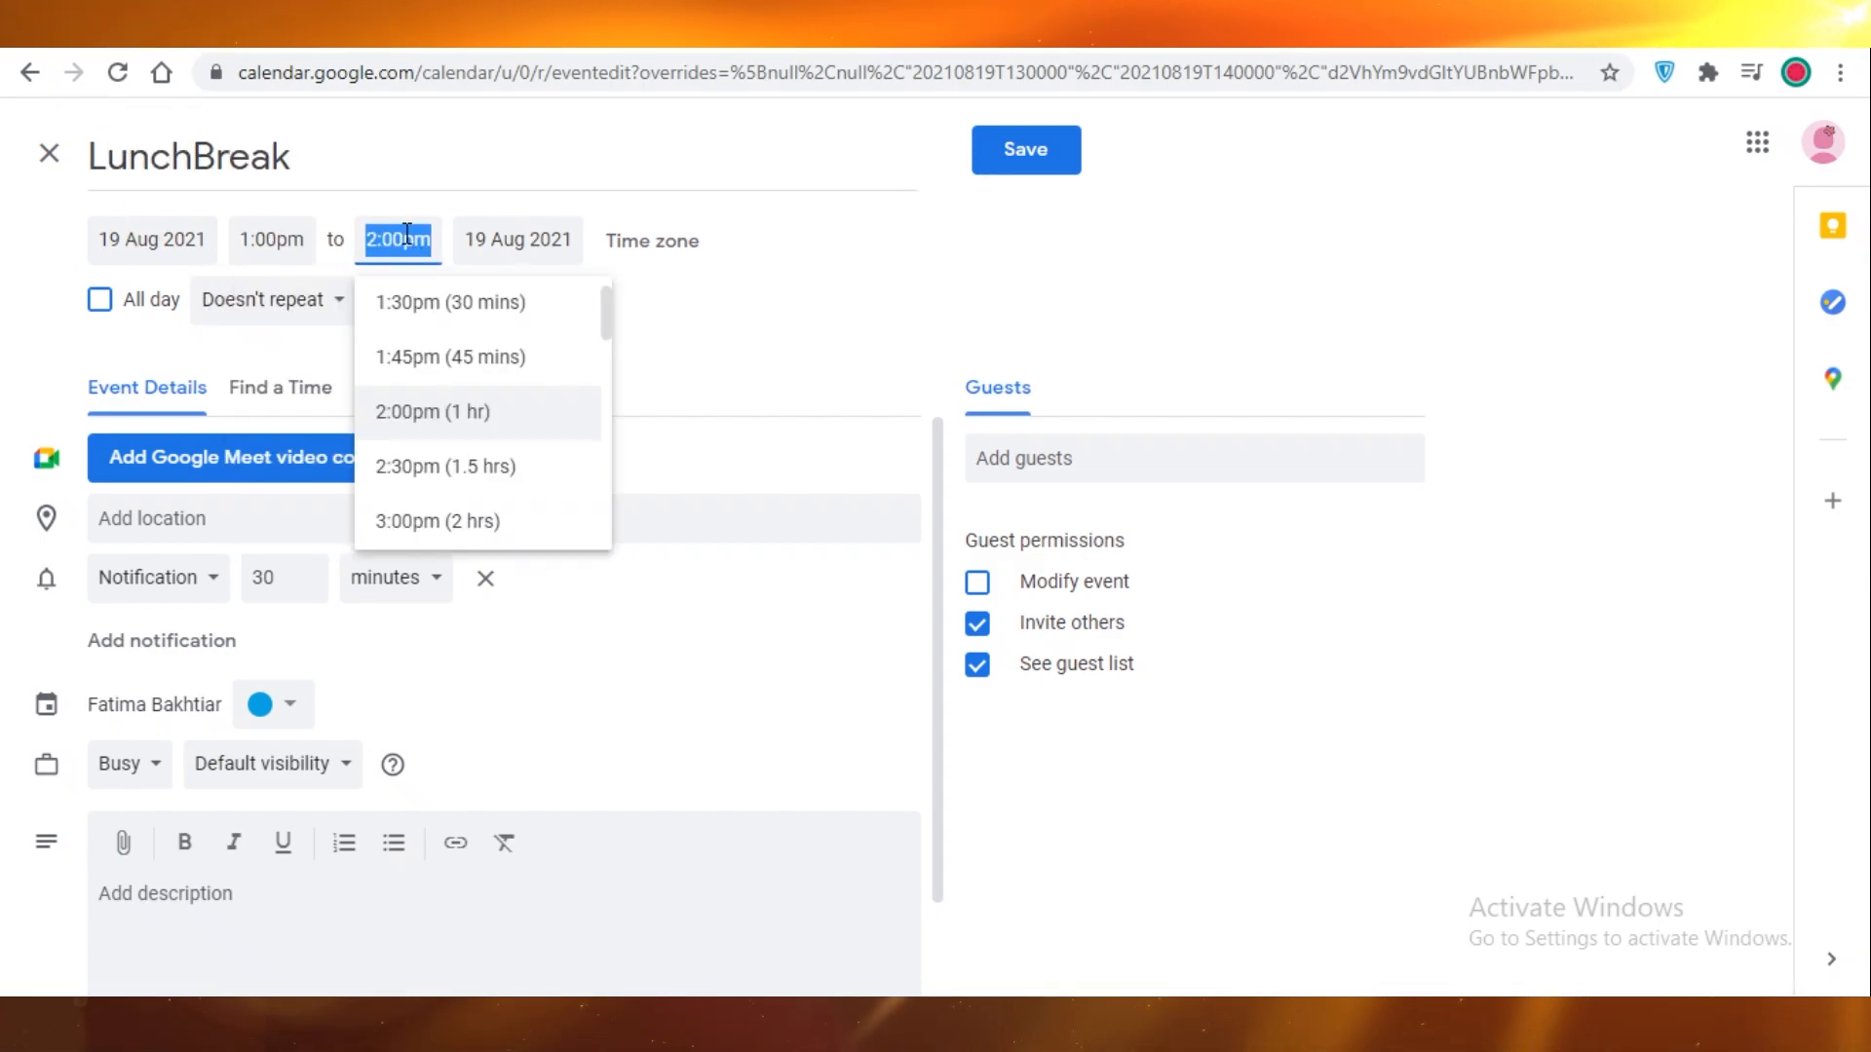
pyautogui.click(417, 300)
# Remove the notification from the LunchBreak event and keep its availability set to Busy.
pyautogui.click(485, 578)
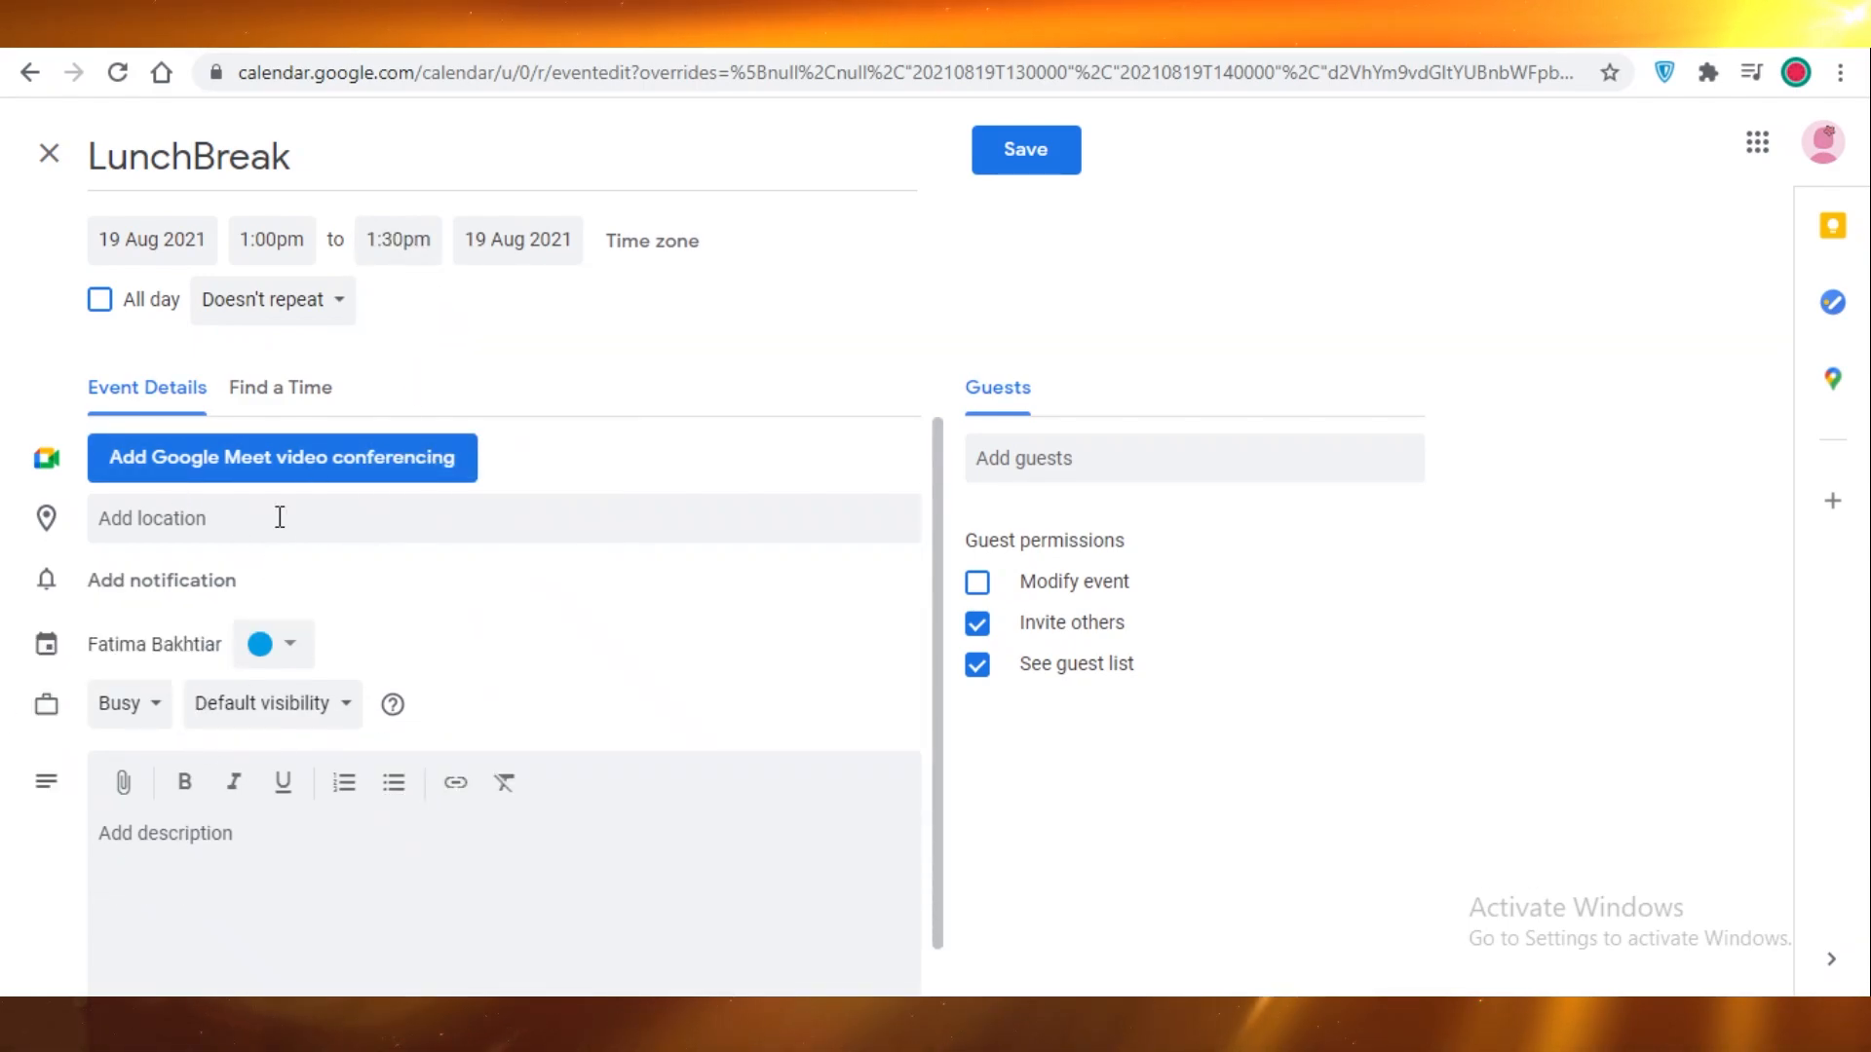
pyautogui.click(141, 726)
pyautogui.click(136, 716)
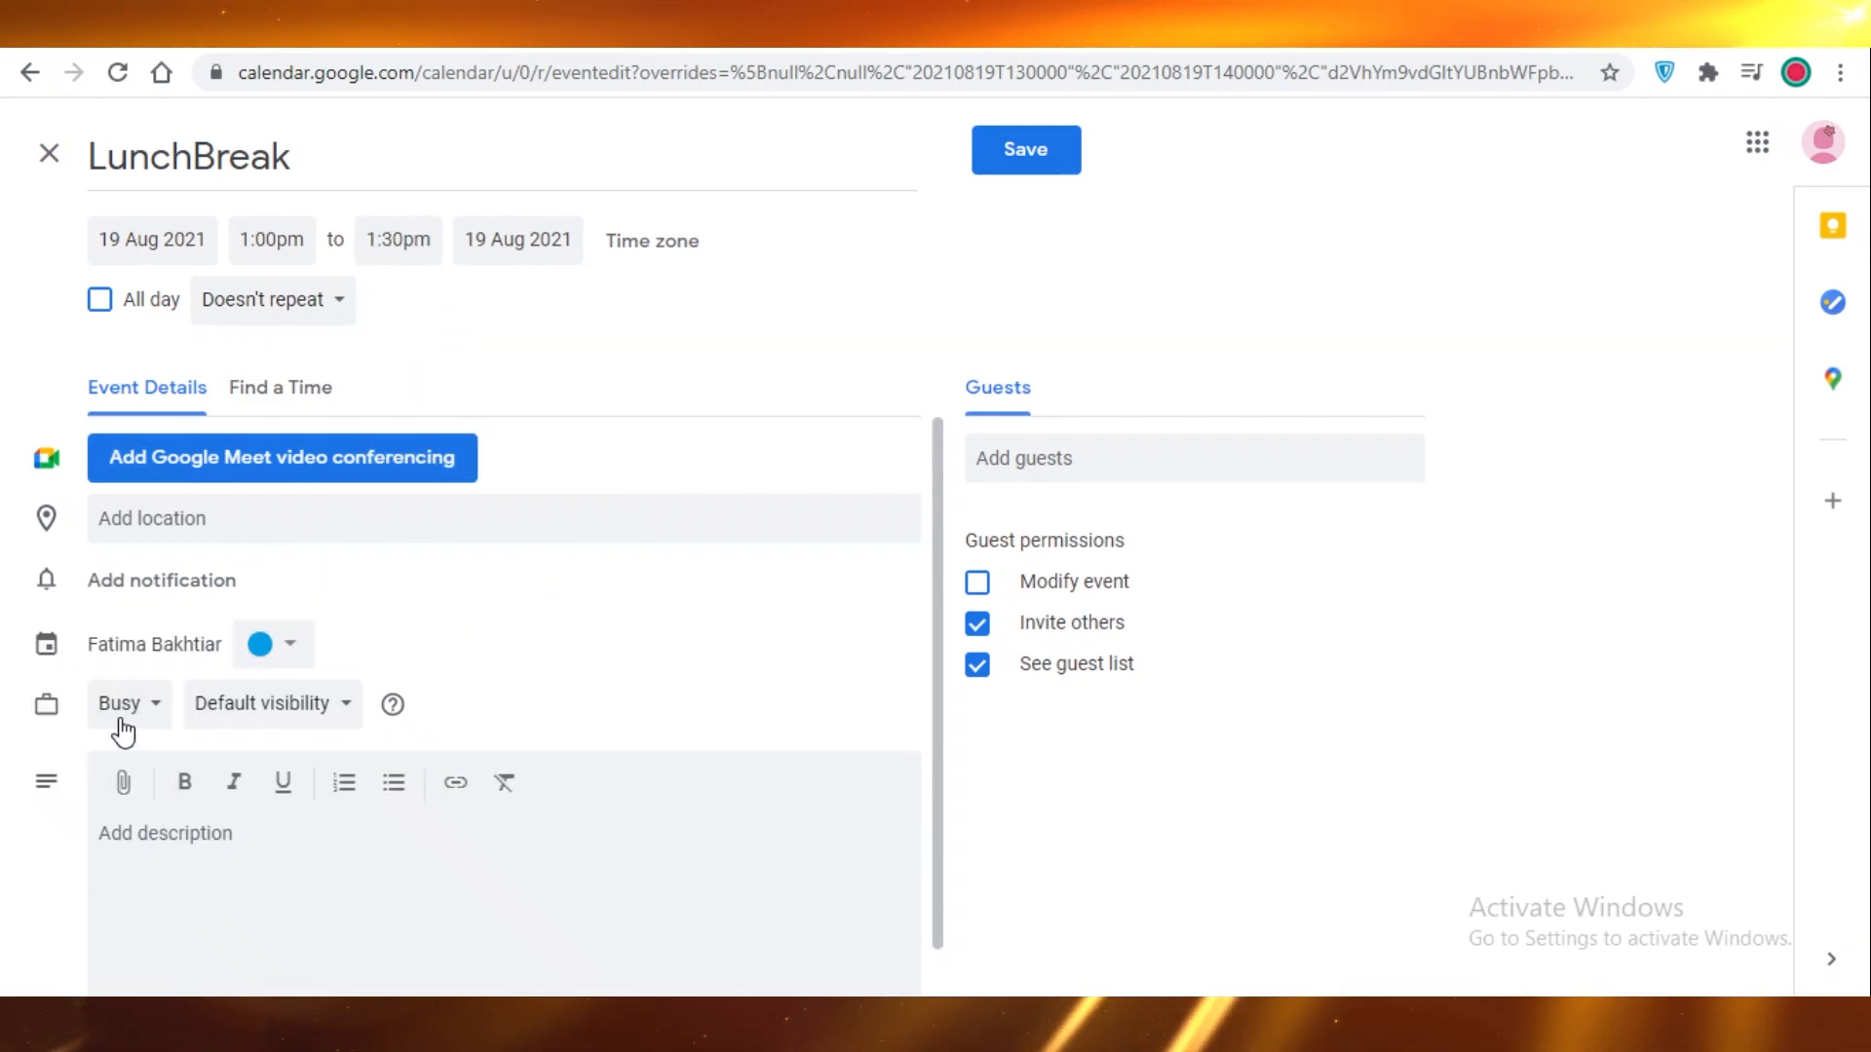
pyautogui.click(127, 718)
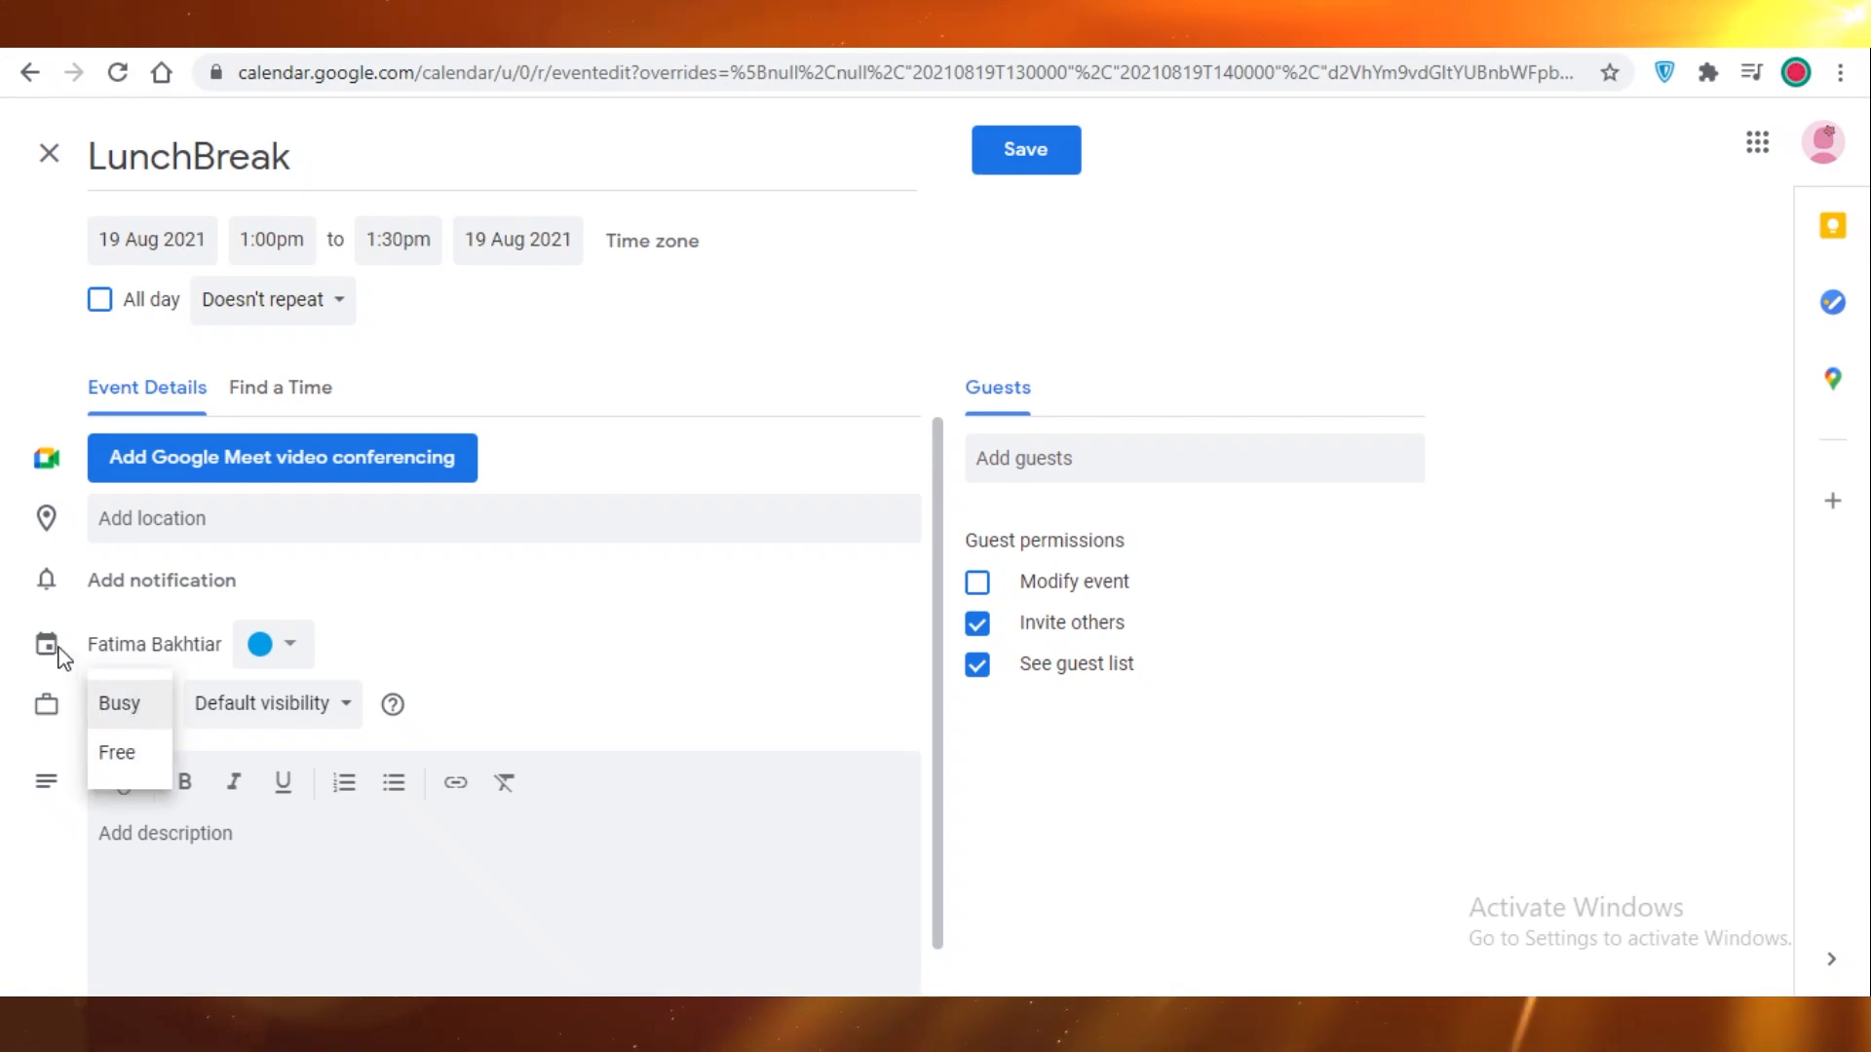
pyautogui.click(139, 721)
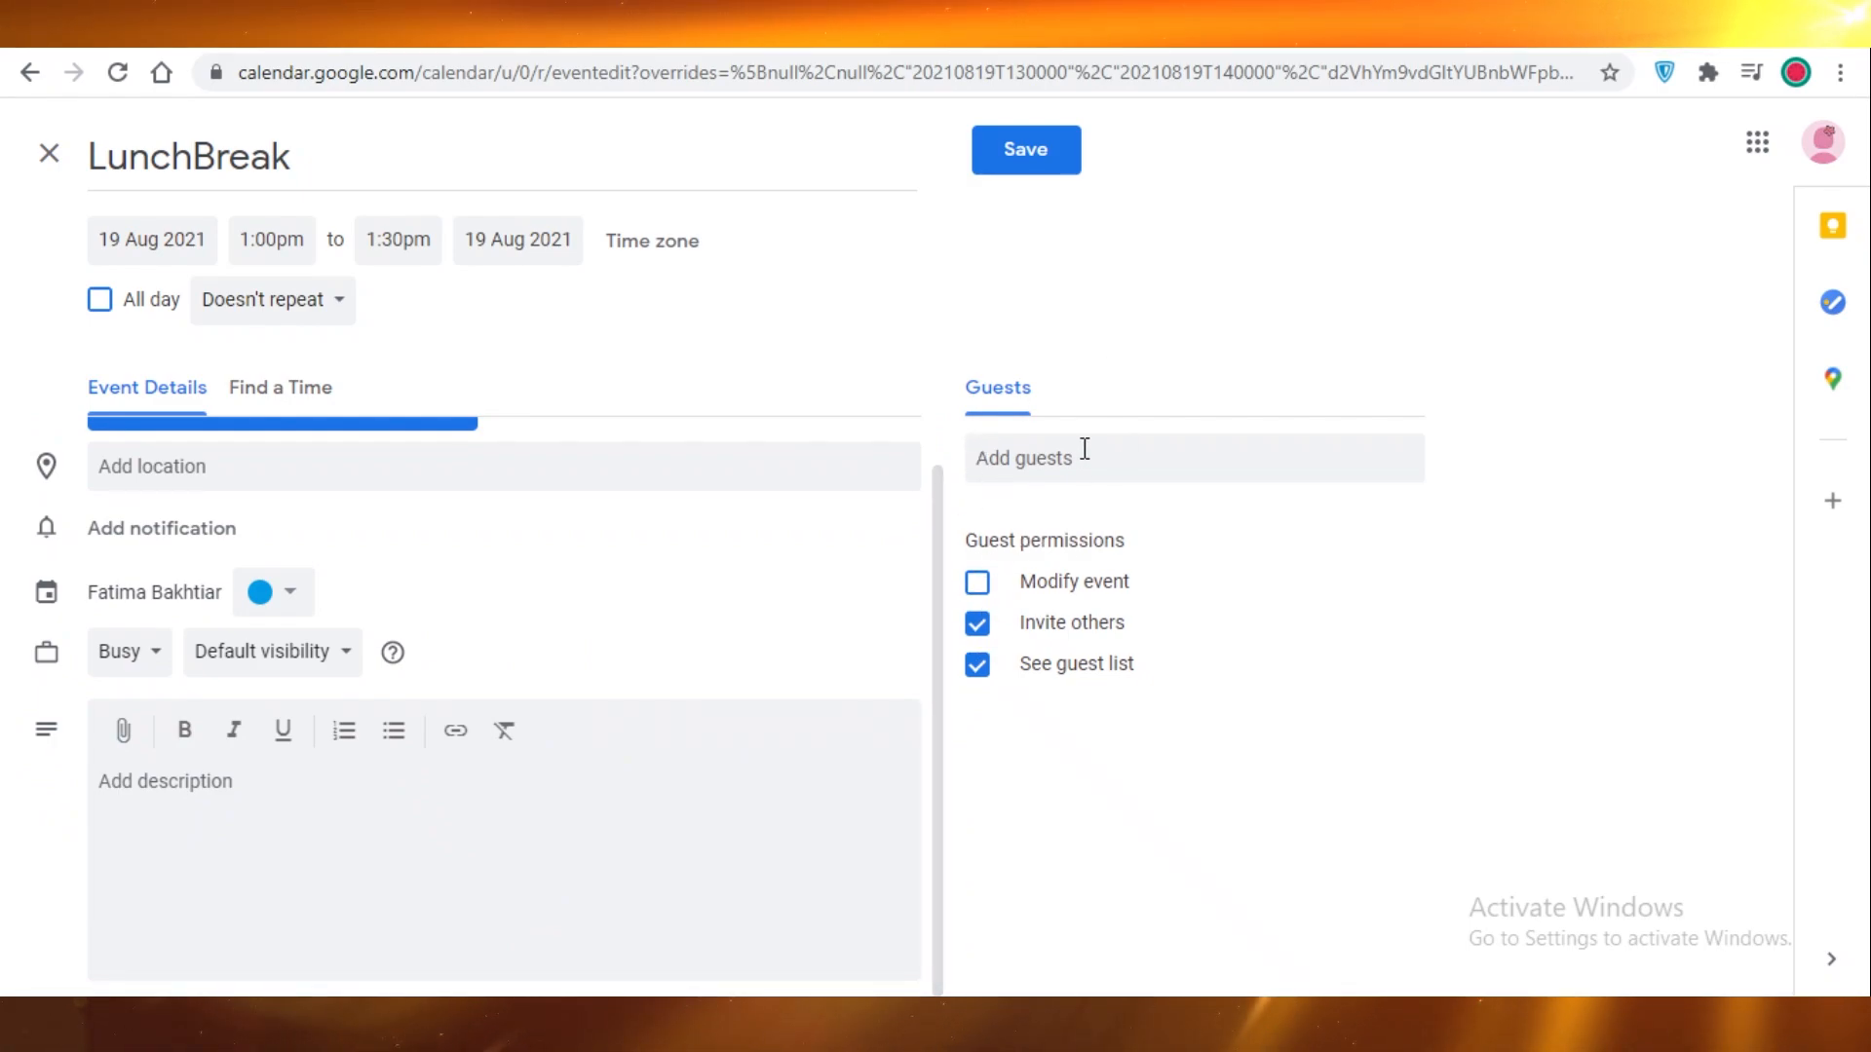
# Add a suggested guest to the LunchBreak event with Modify event permission off, and save it, sending the invitation email.
pyautogui.click(1045, 460)
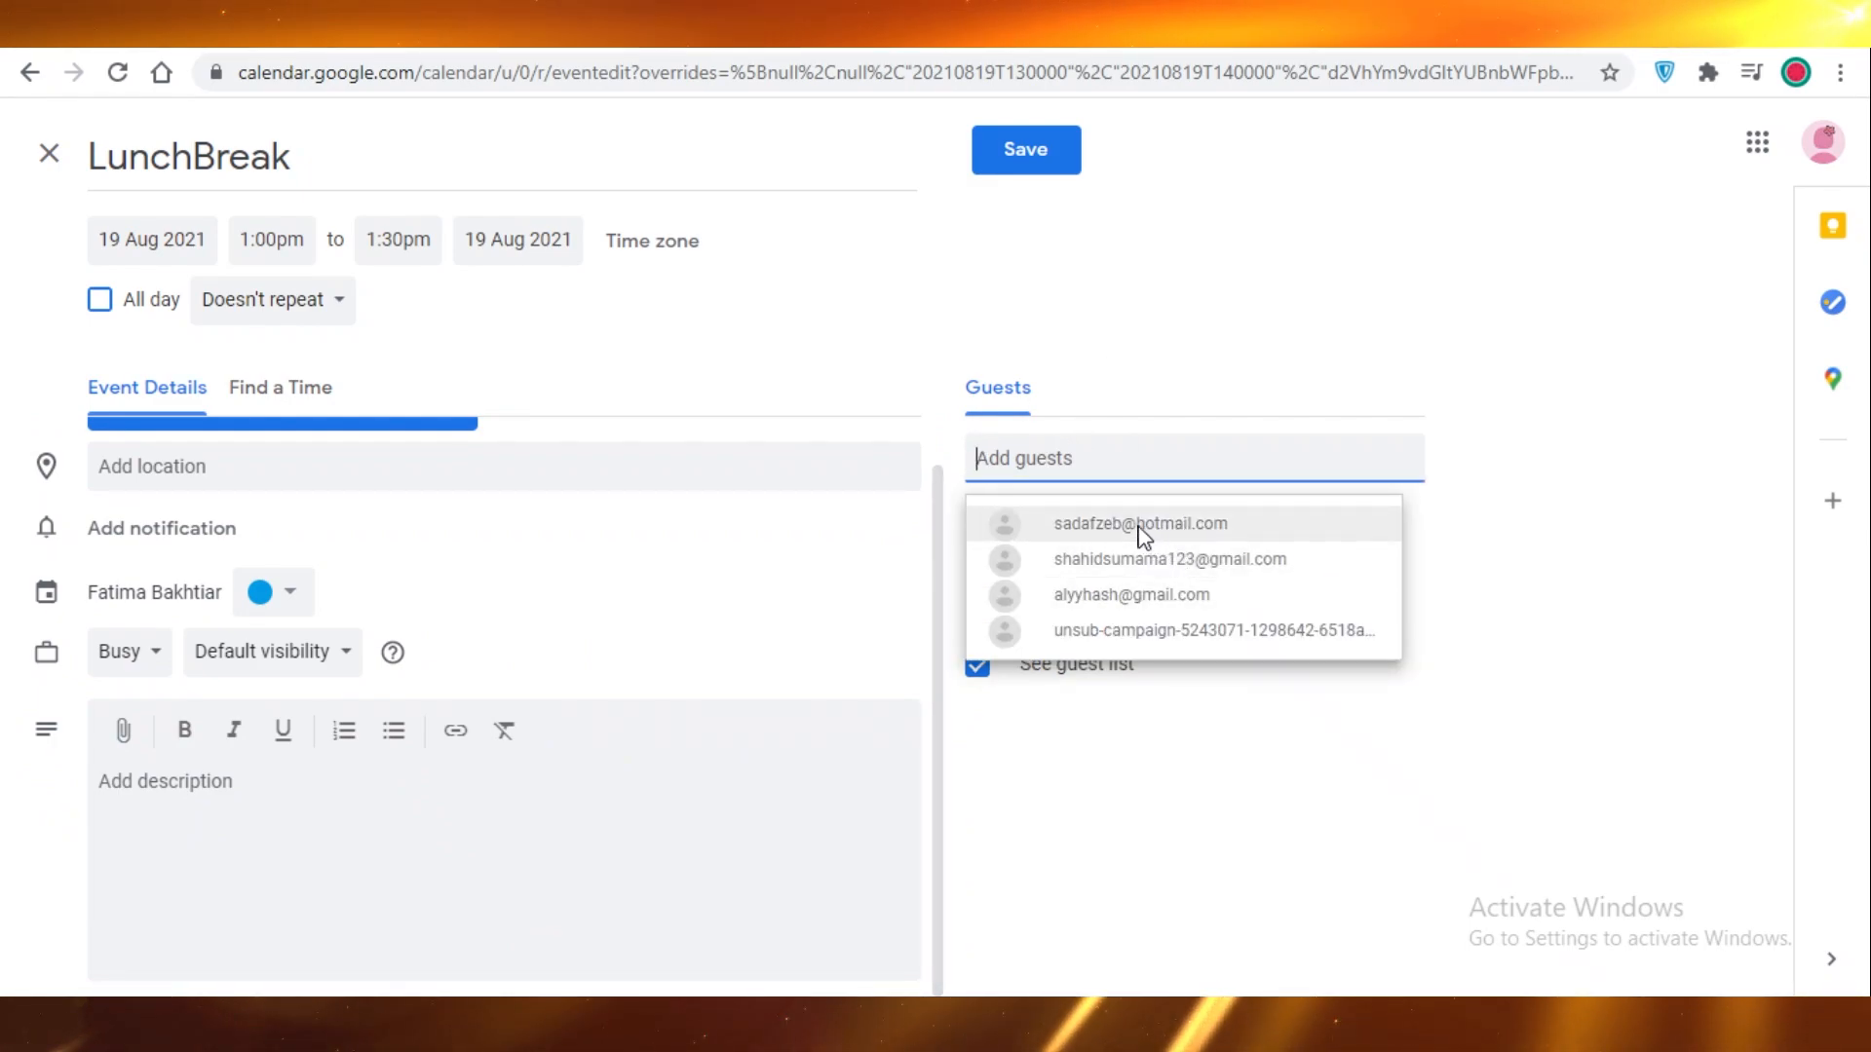
pyautogui.click(1130, 561)
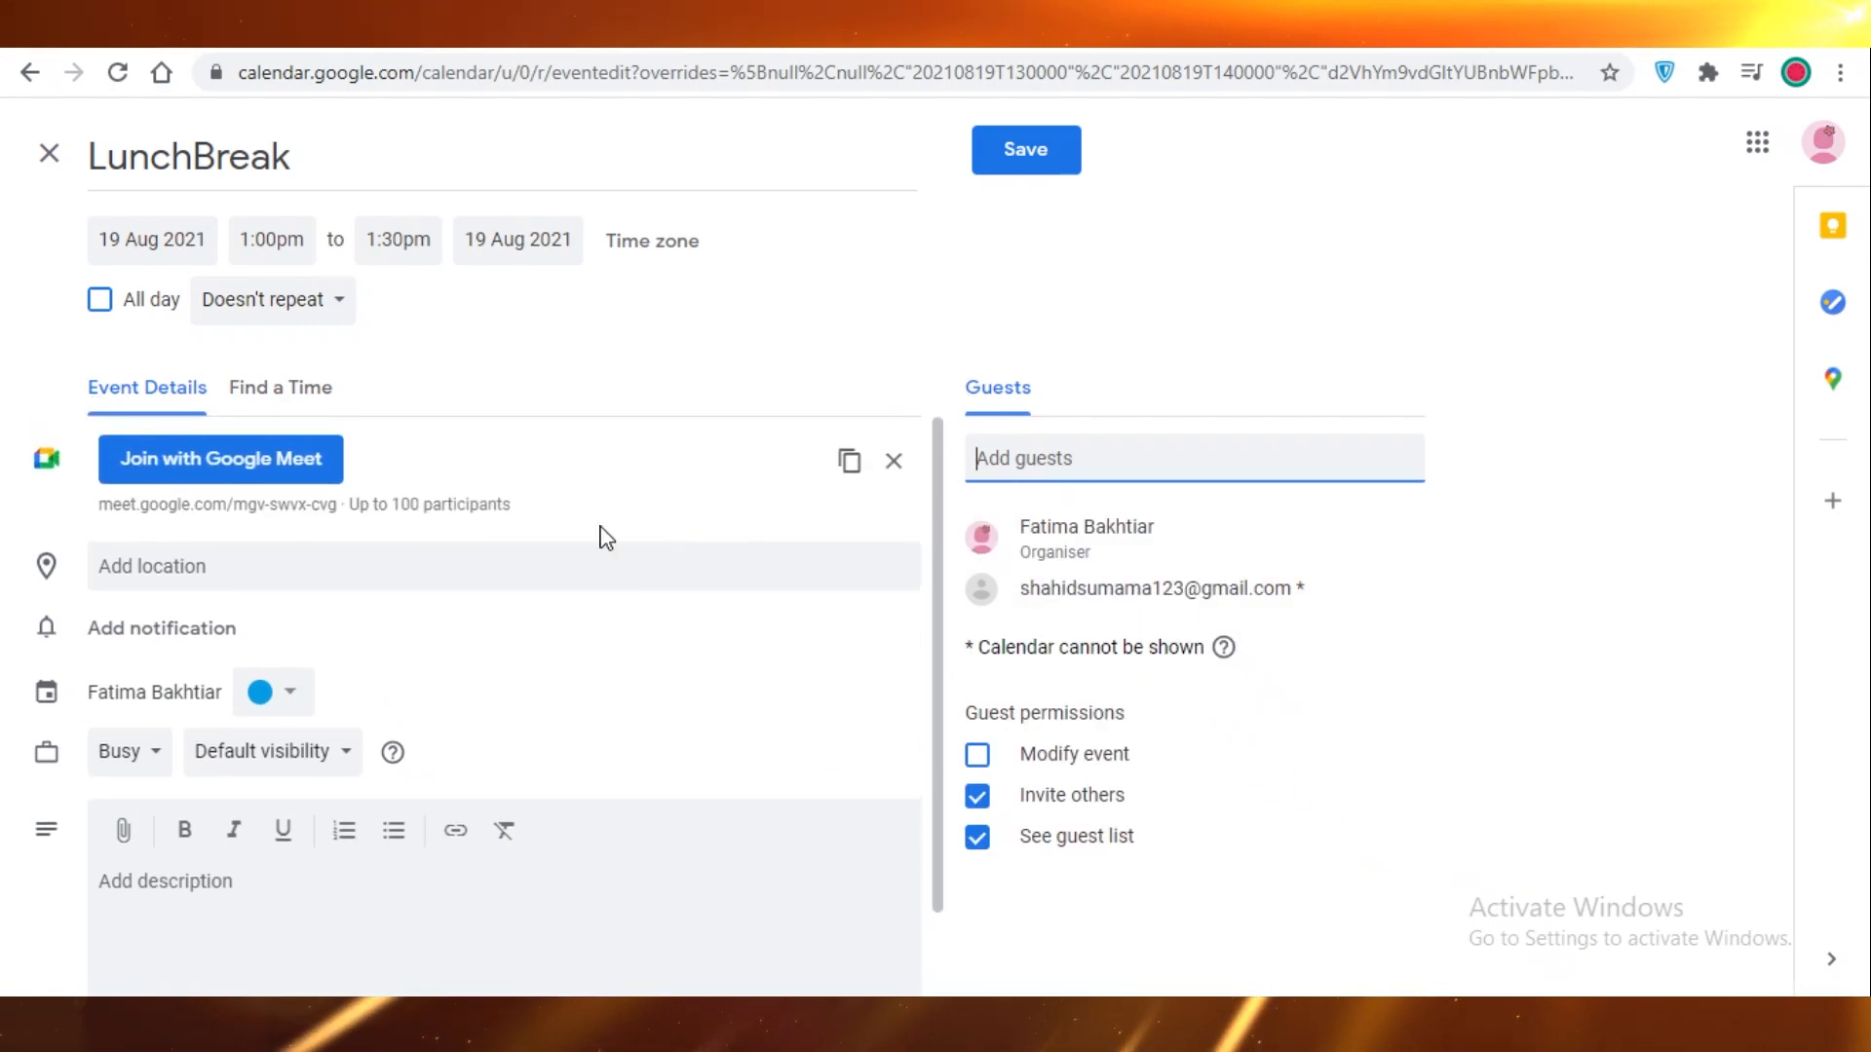
pyautogui.click(977, 758)
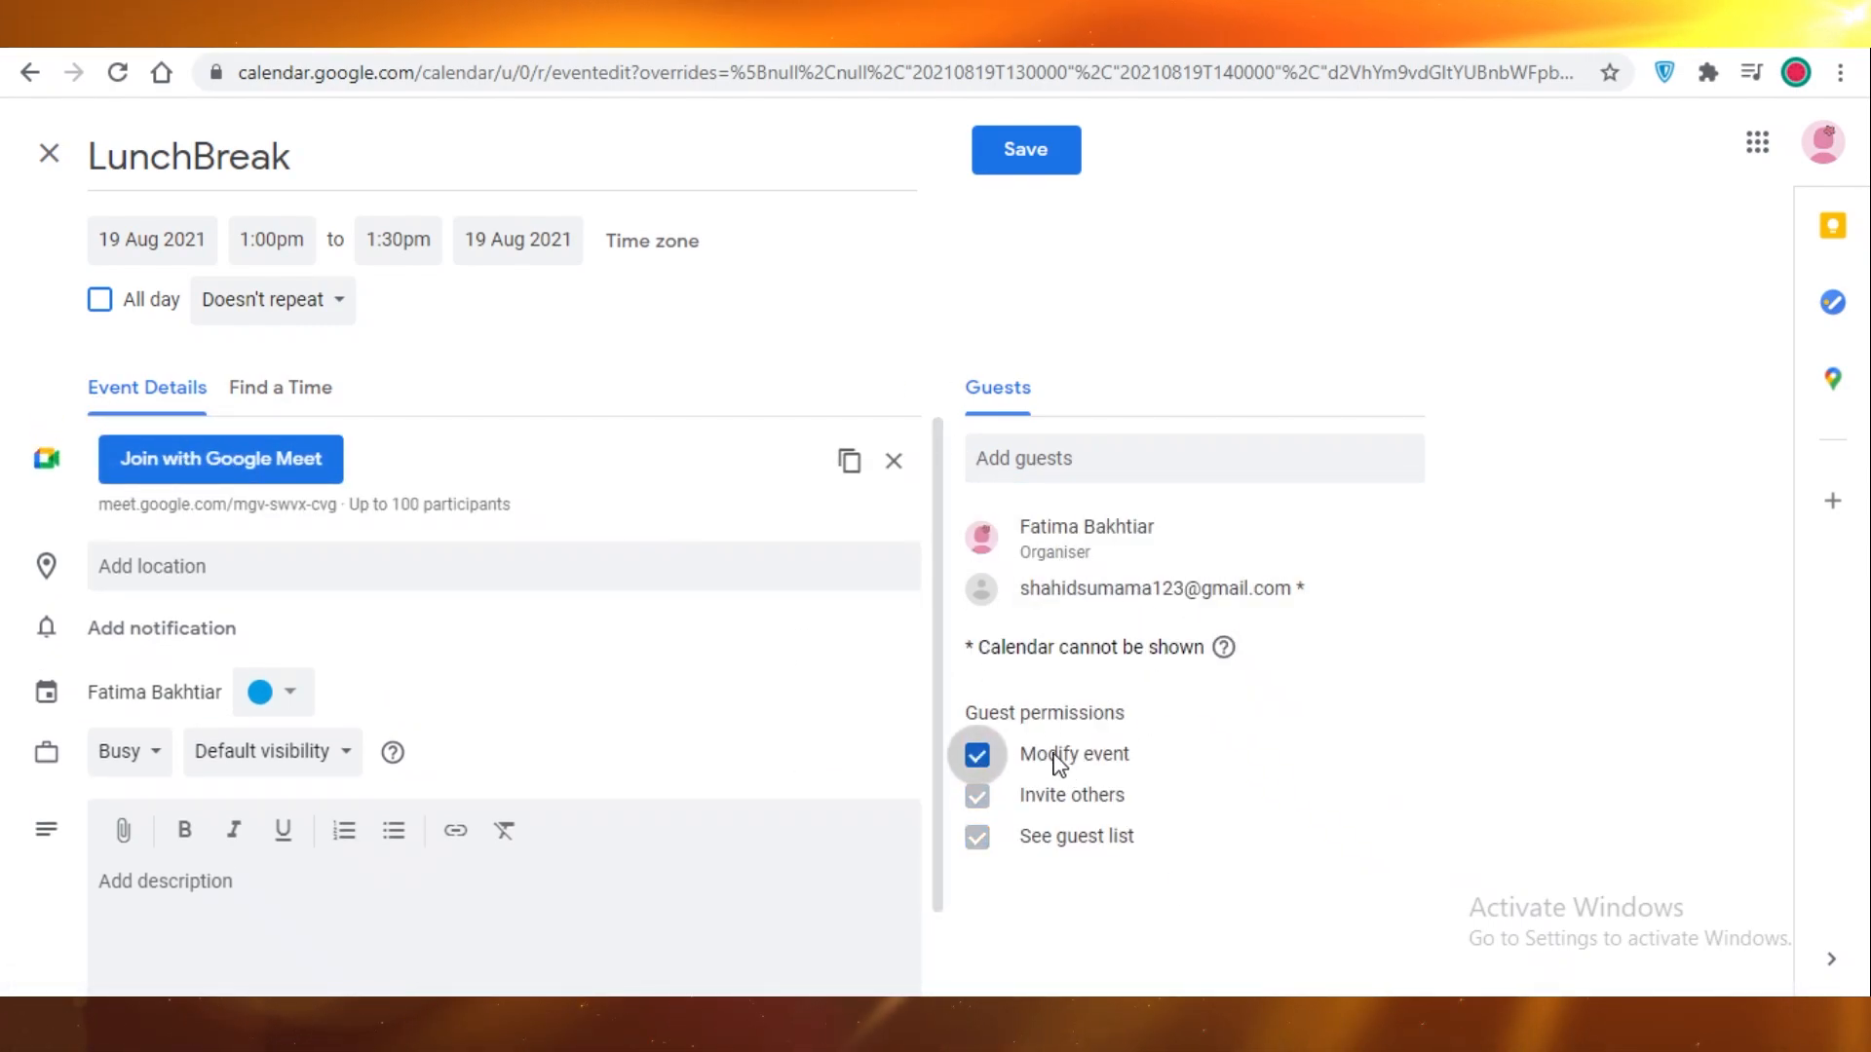
pyautogui.click(977, 757)
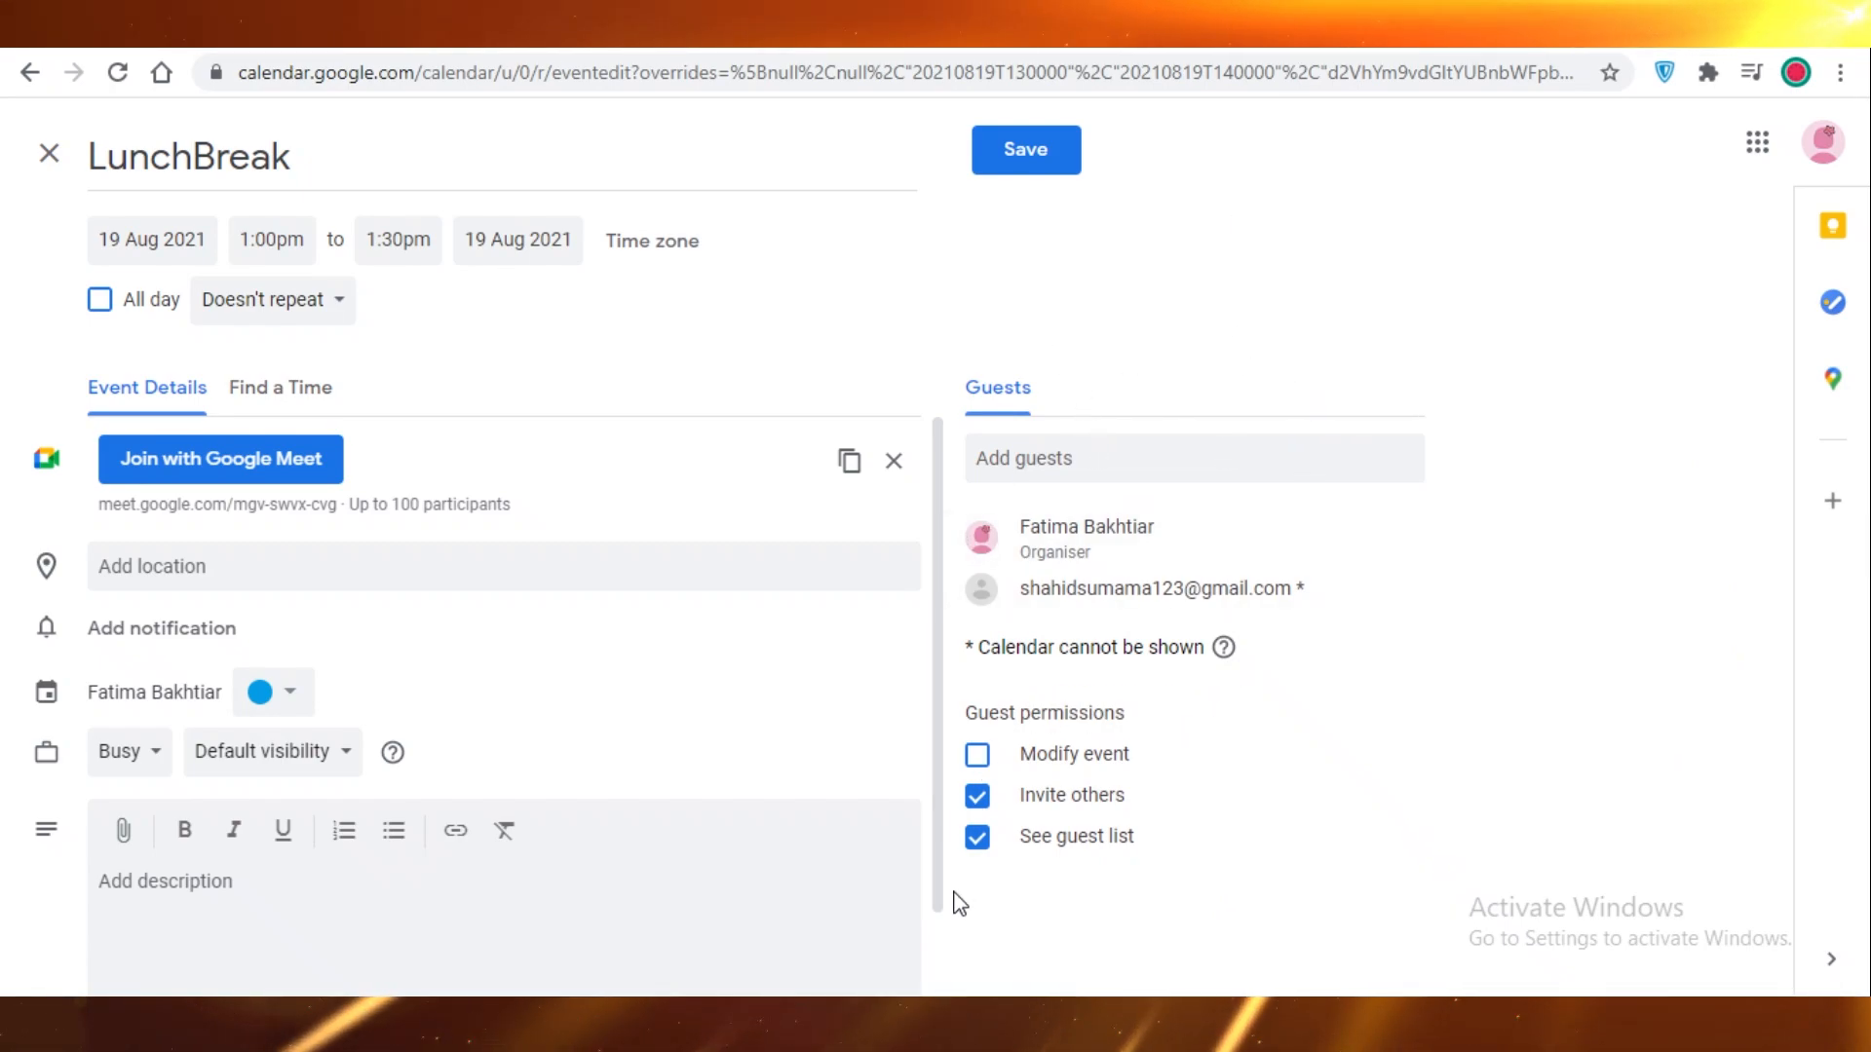
pyautogui.click(1024, 183)
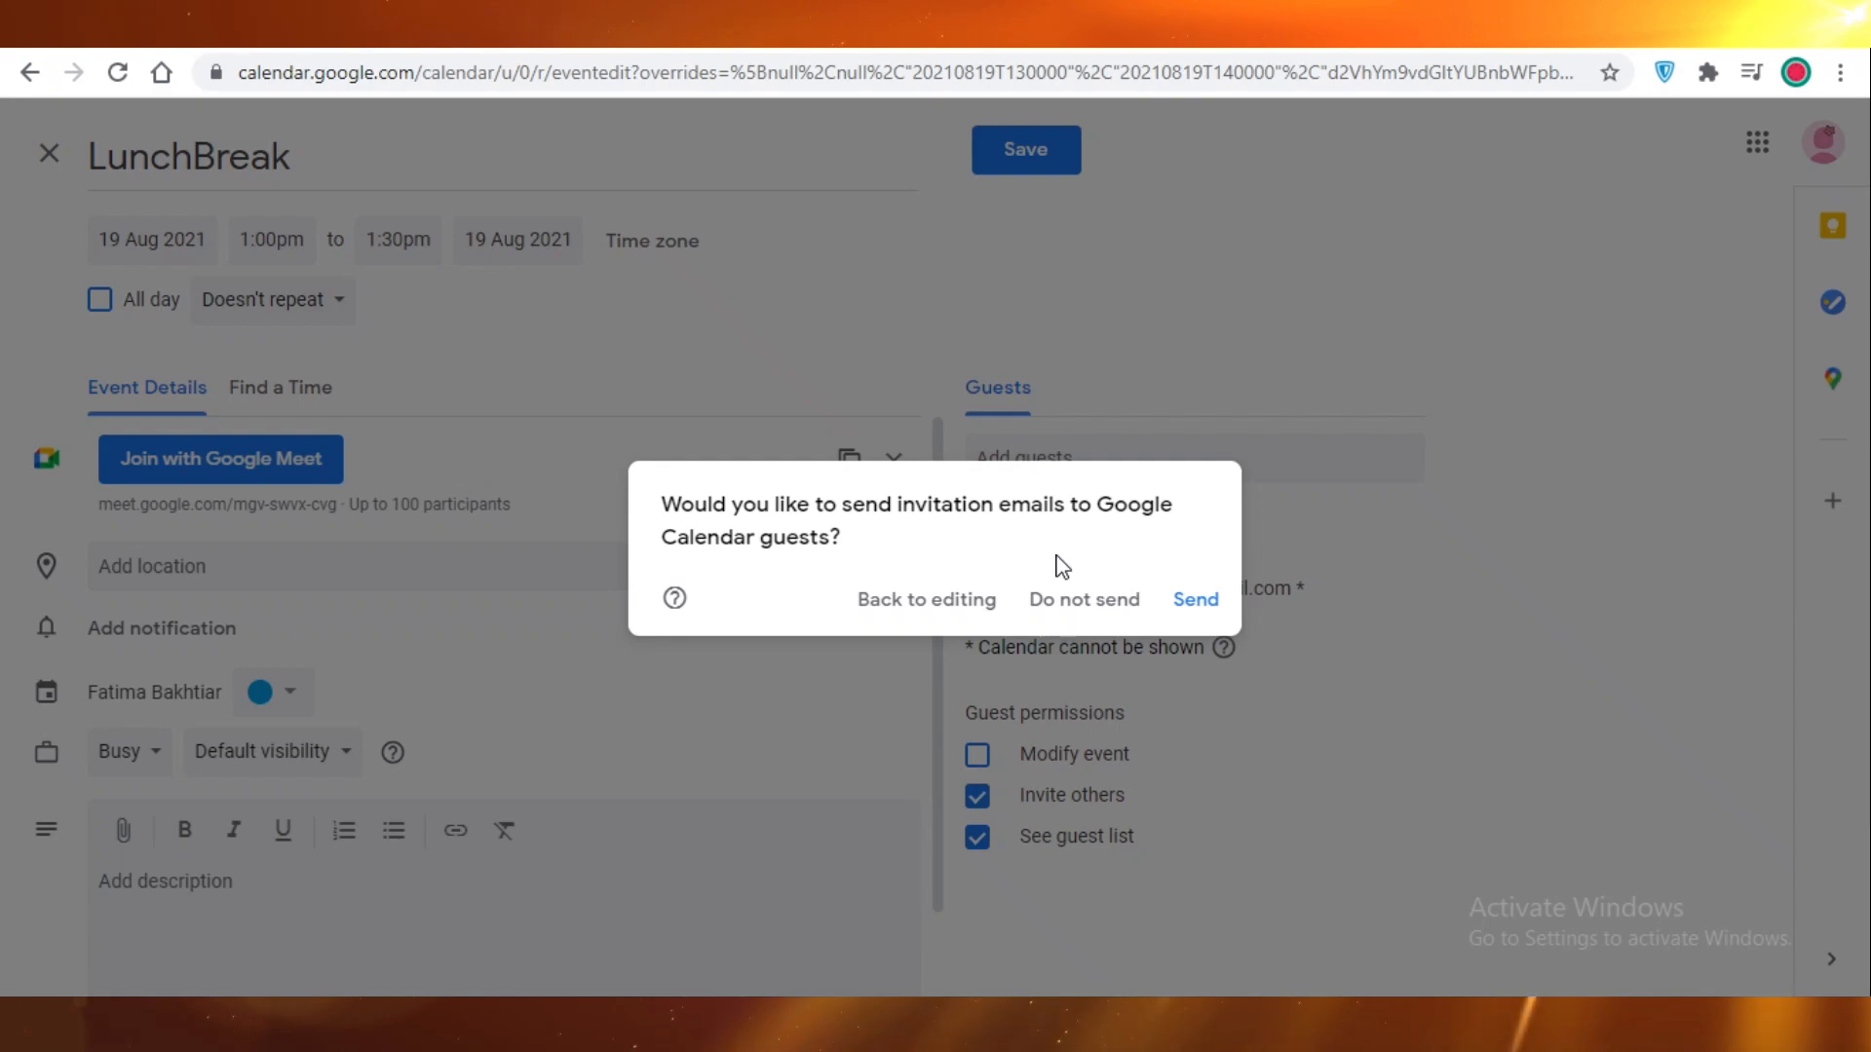
pyautogui.click(1204, 595)
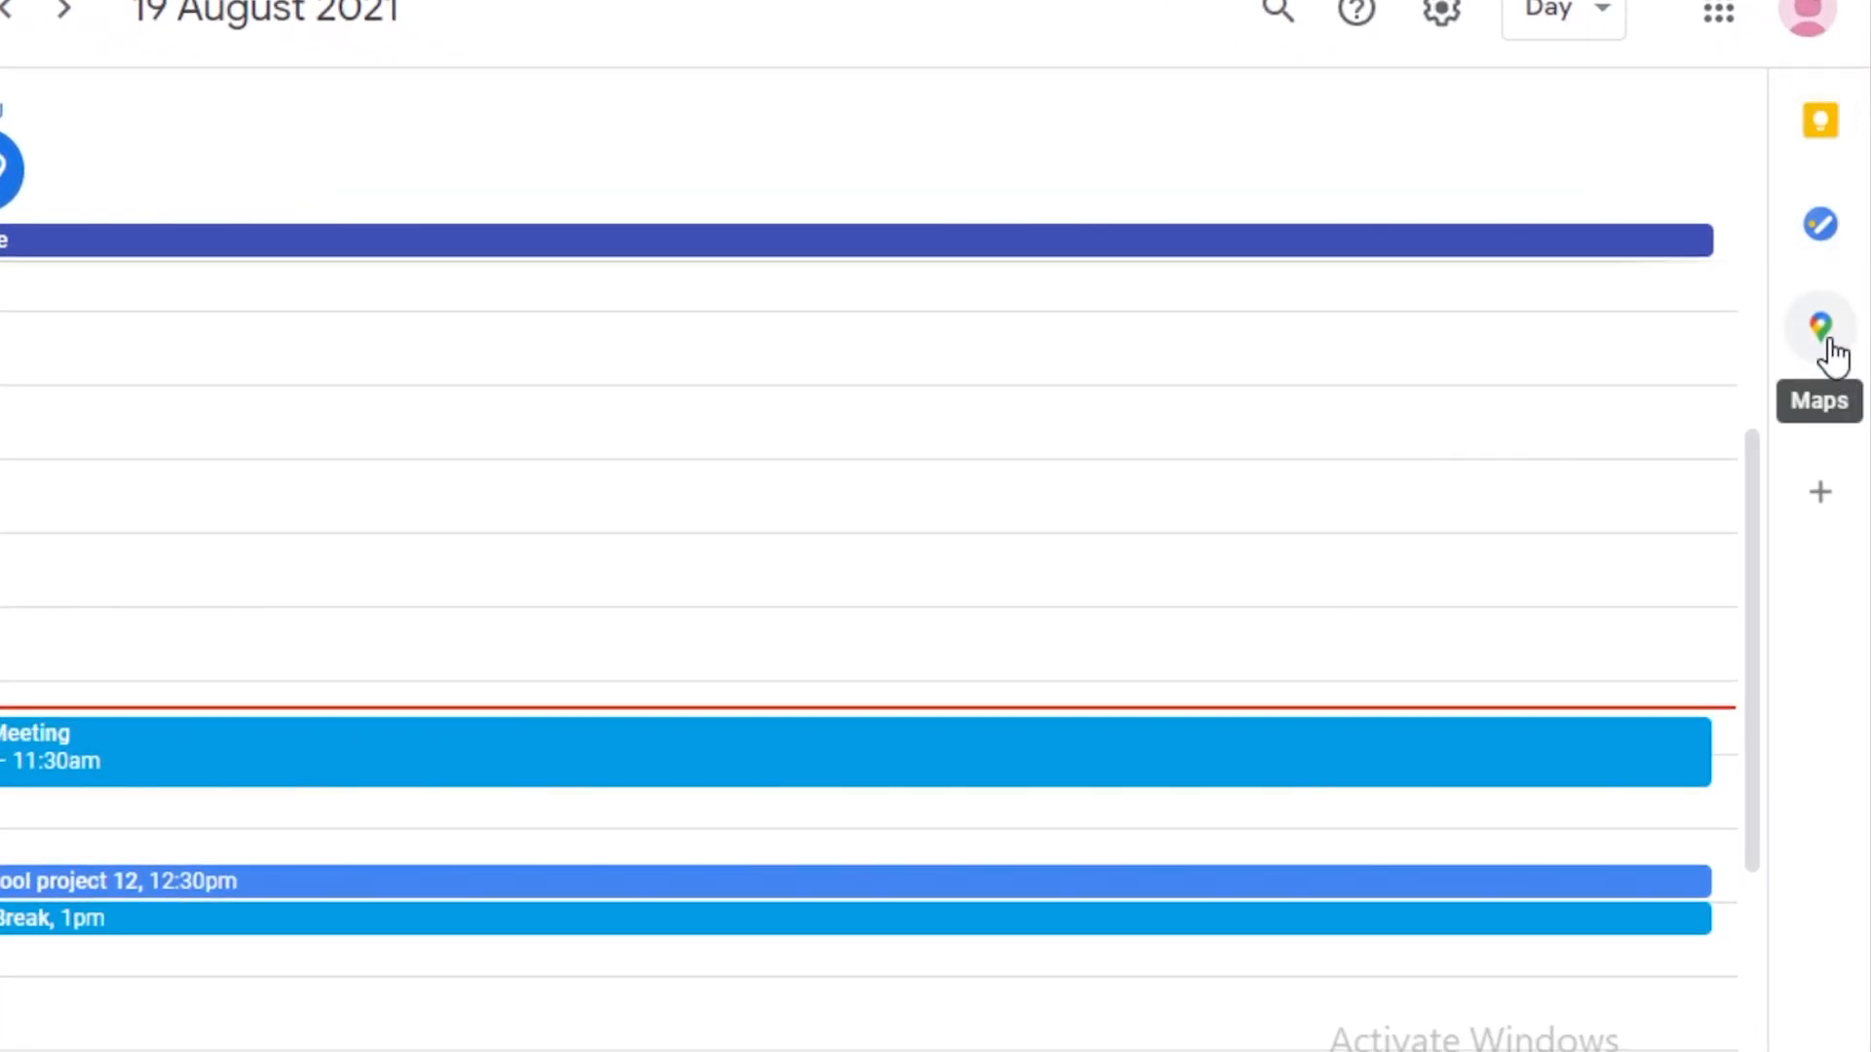
# Add a task named yoga class to My Tasks, dated 19 August at 14:00.
pyautogui.click(1821, 227)
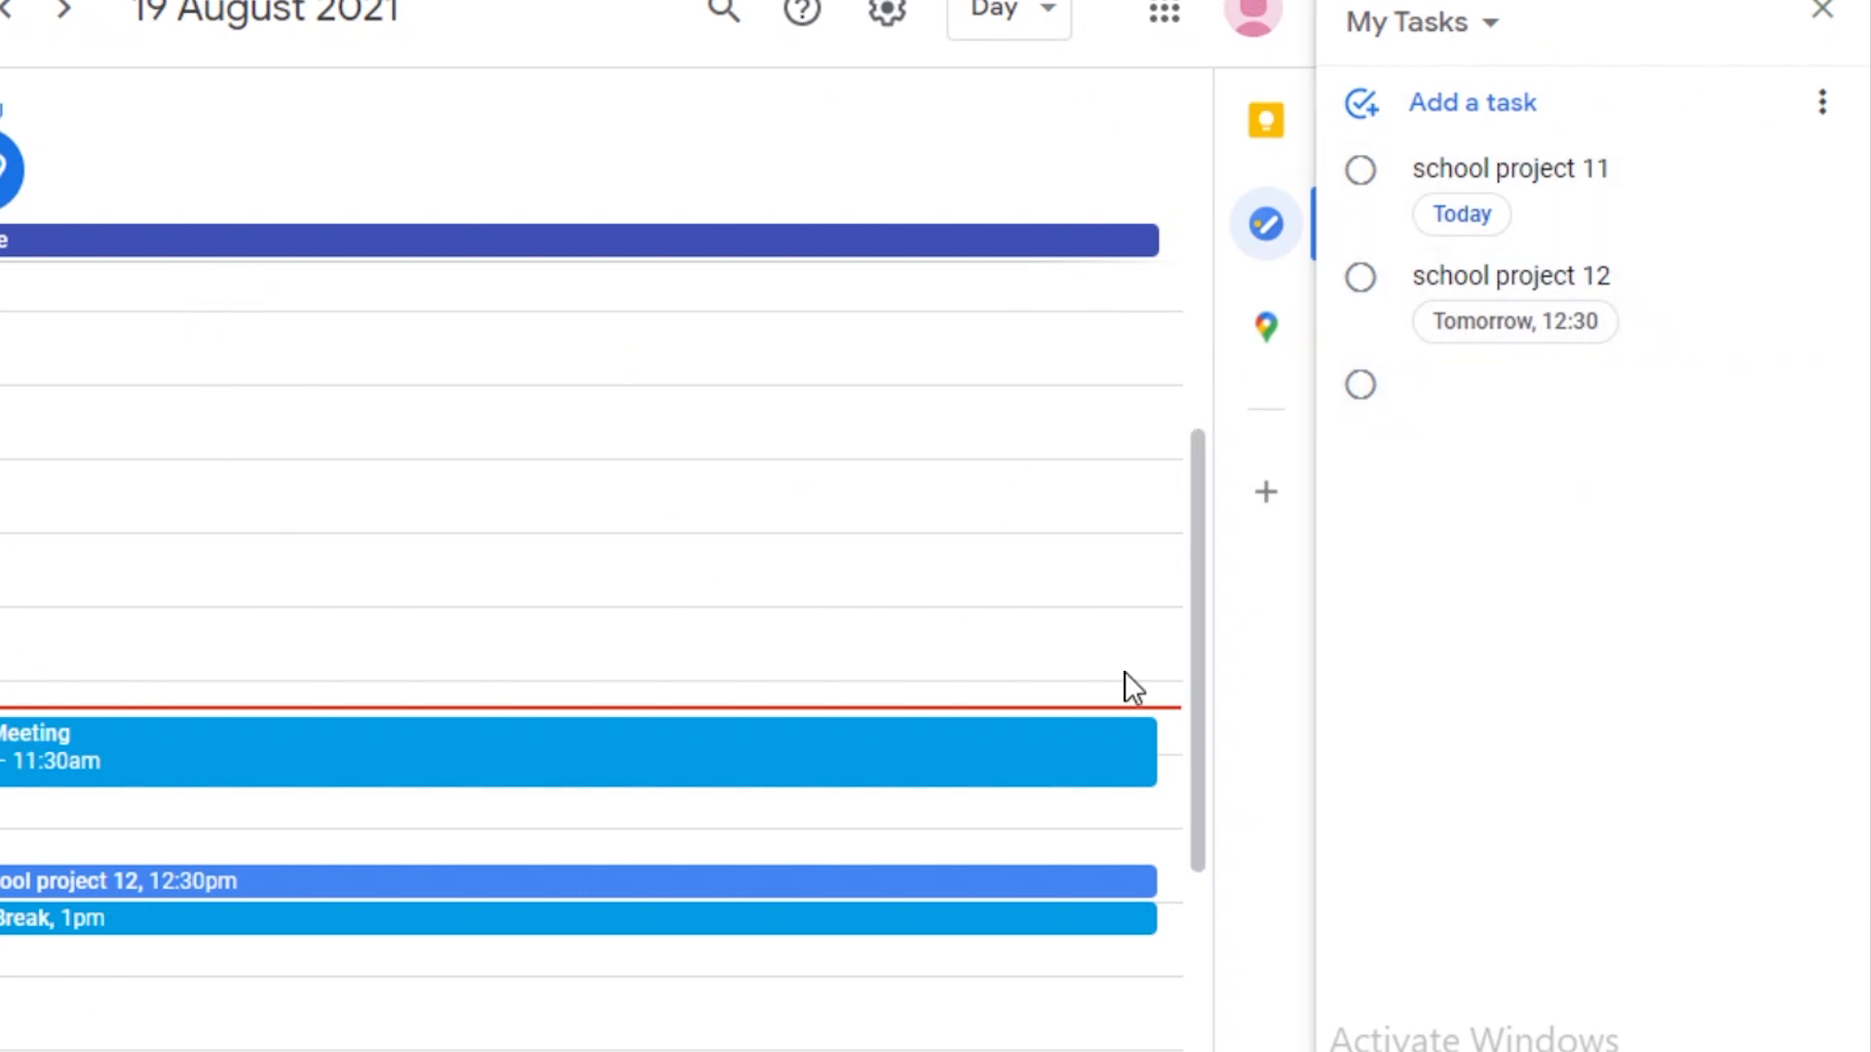
pyautogui.click(1412, 88)
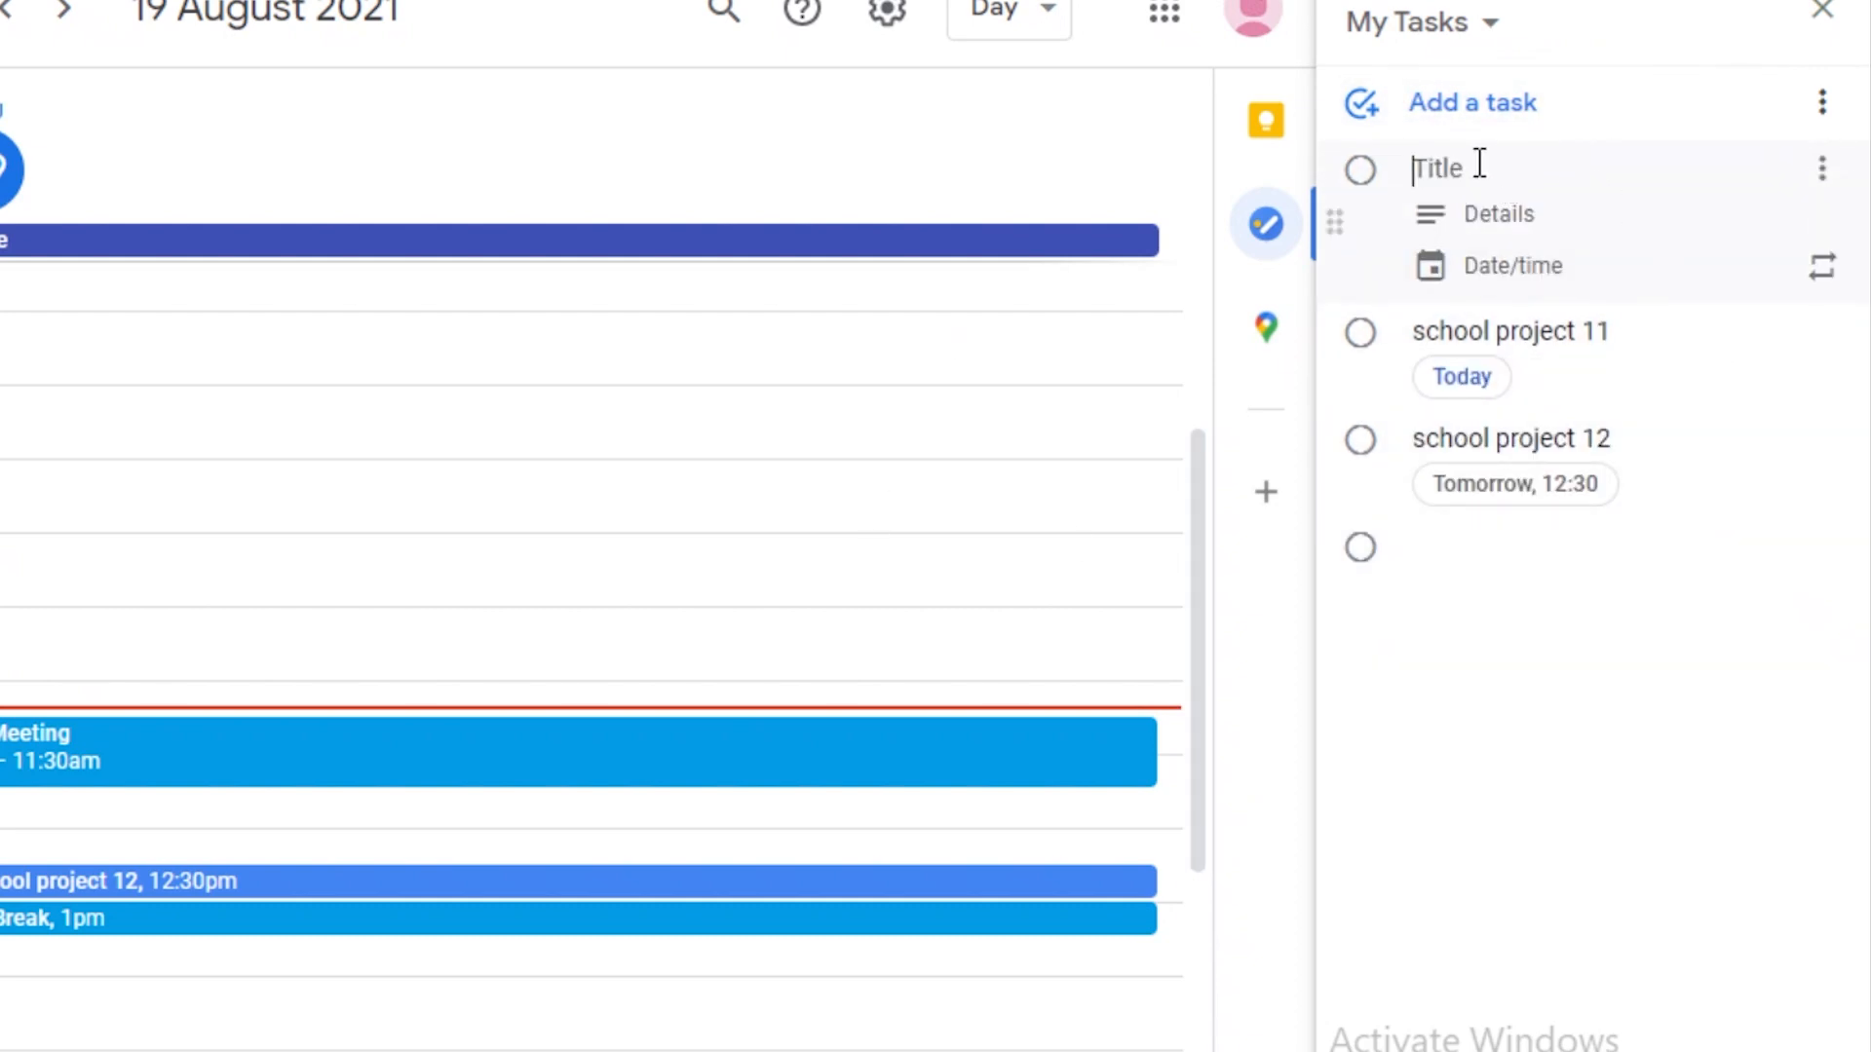
pyautogui.click(1563, 261)
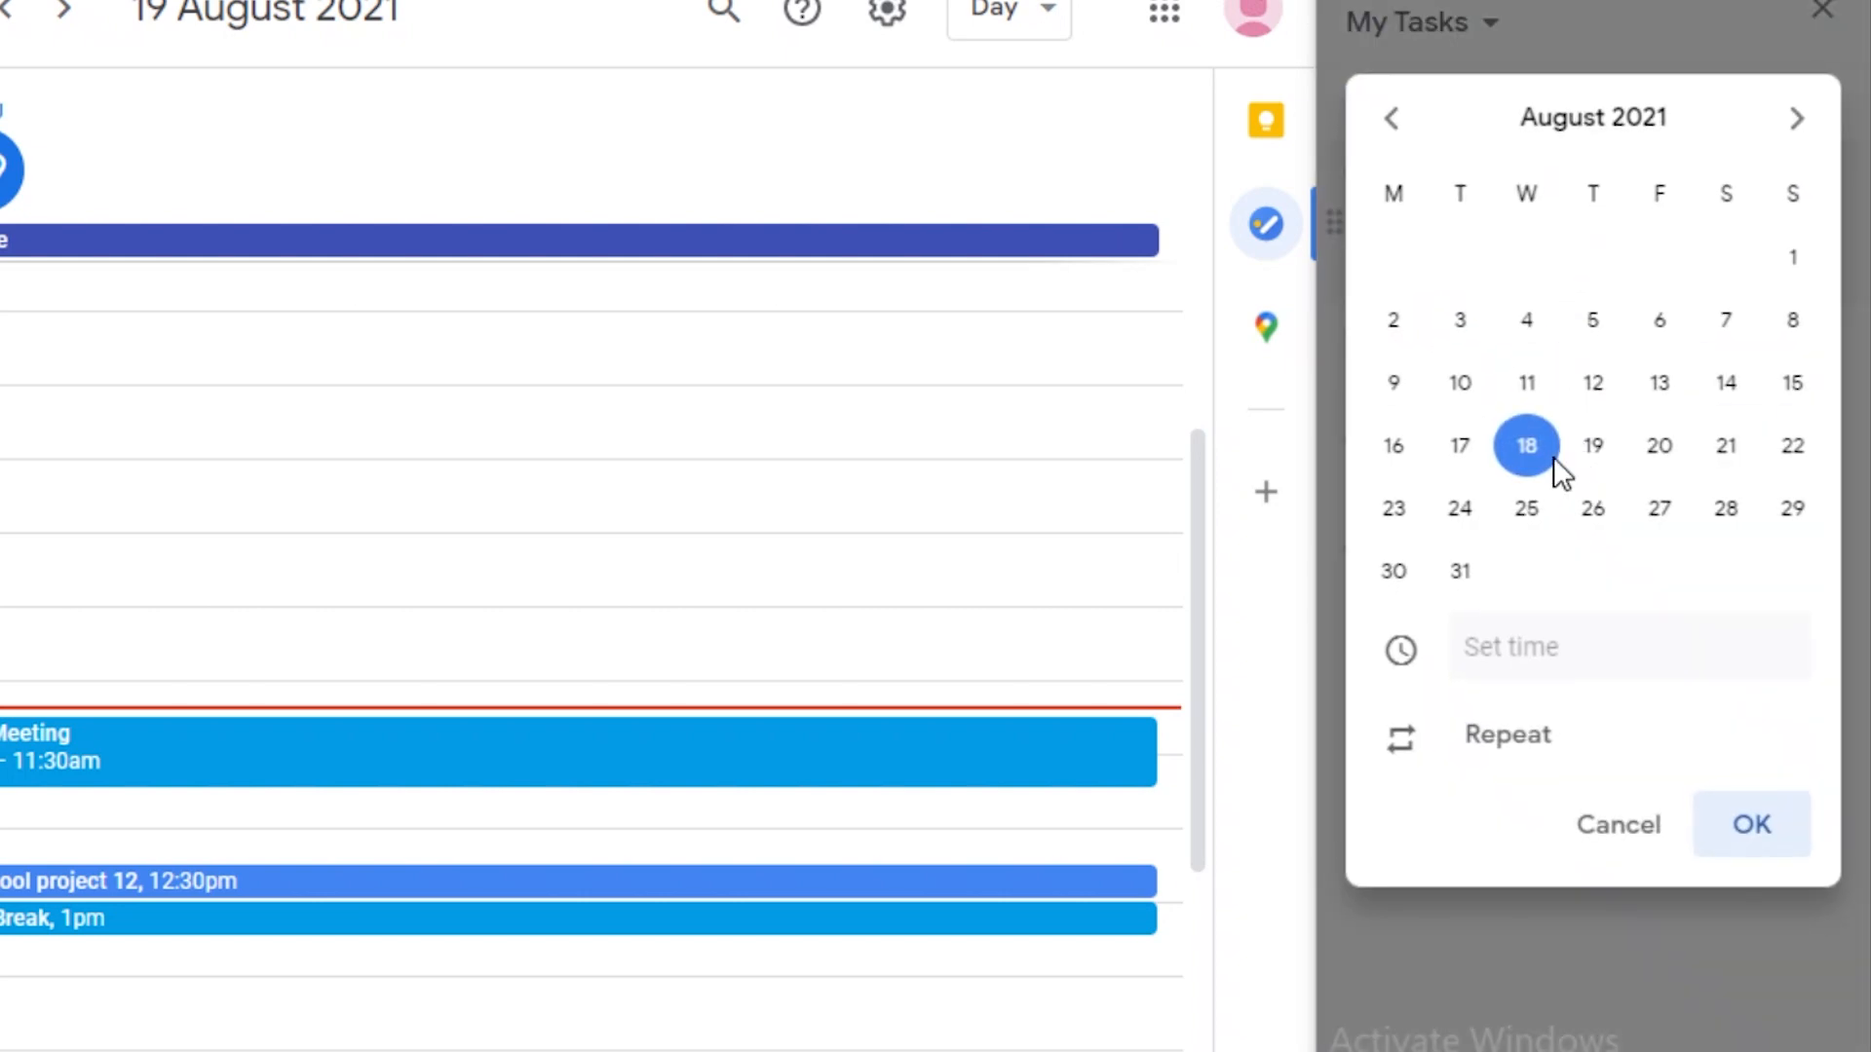
pyautogui.click(1588, 451)
pyautogui.click(1520, 628)
pyautogui.scroll(-4, 1534, 565)
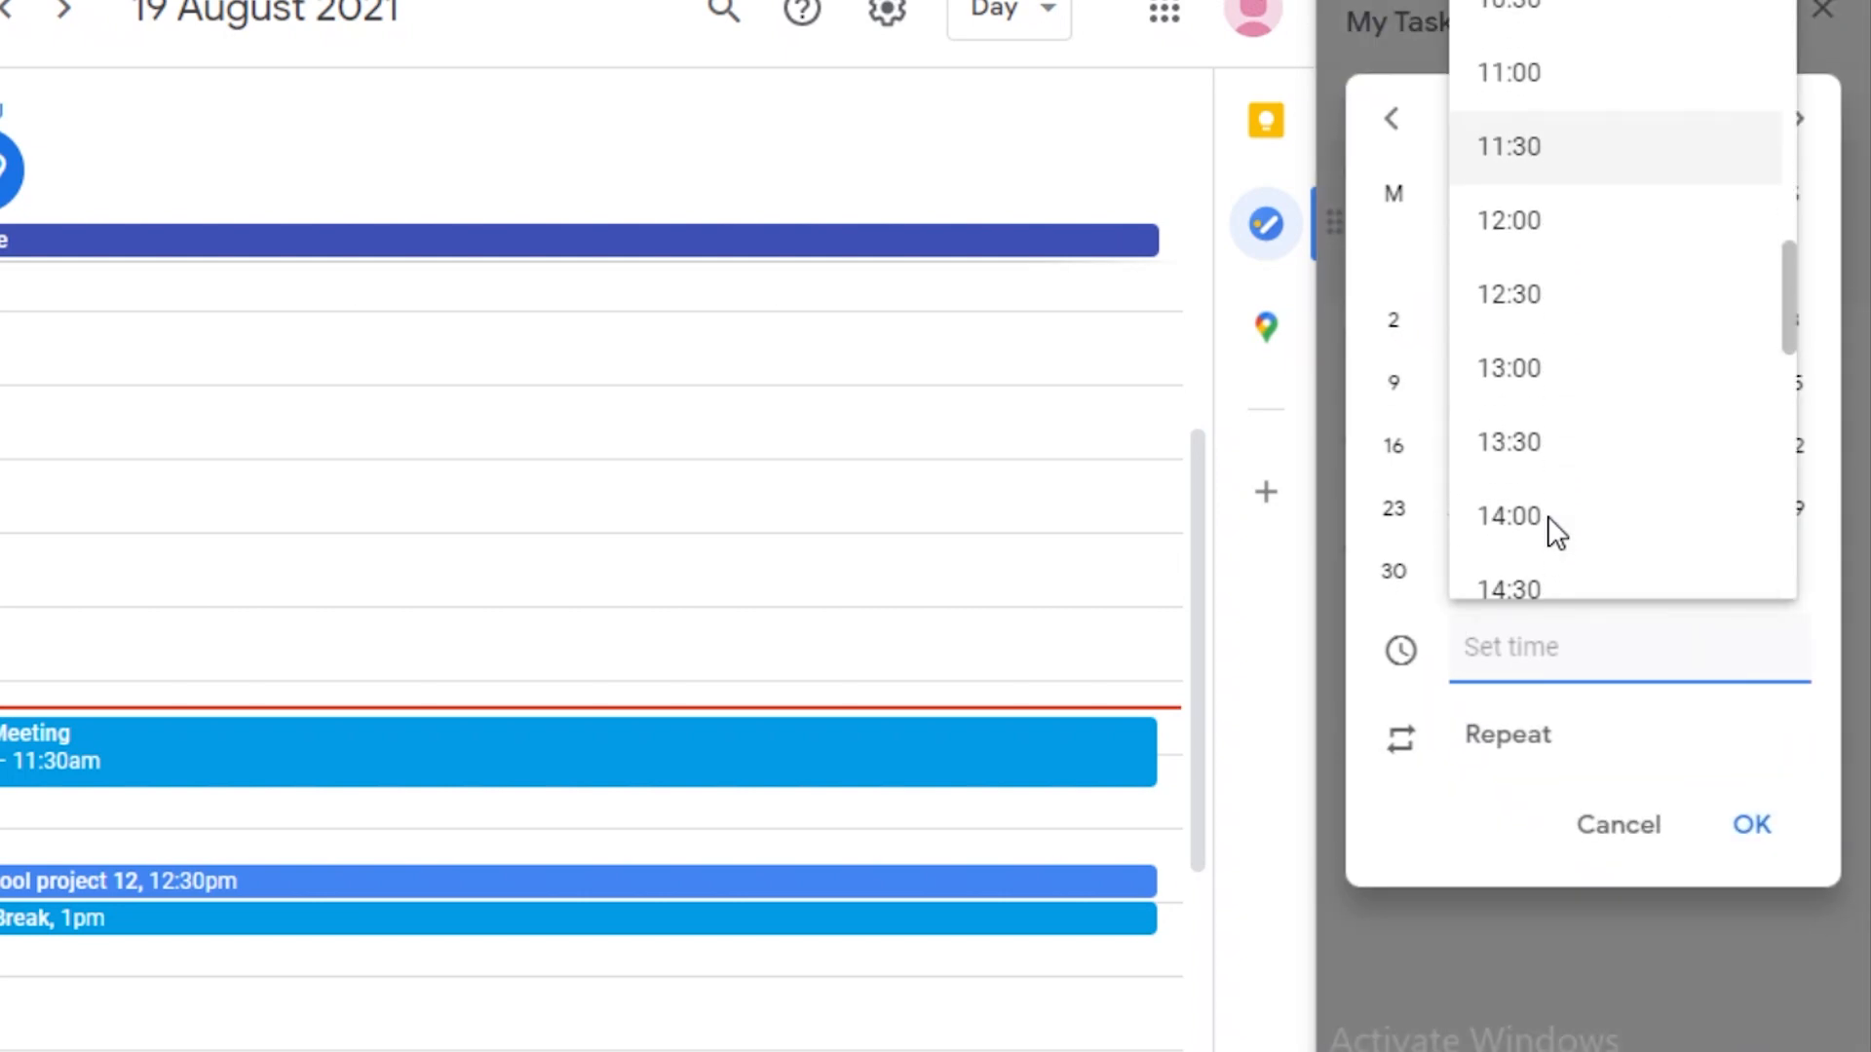
pyautogui.click(1508, 516)
pyautogui.click(1751, 826)
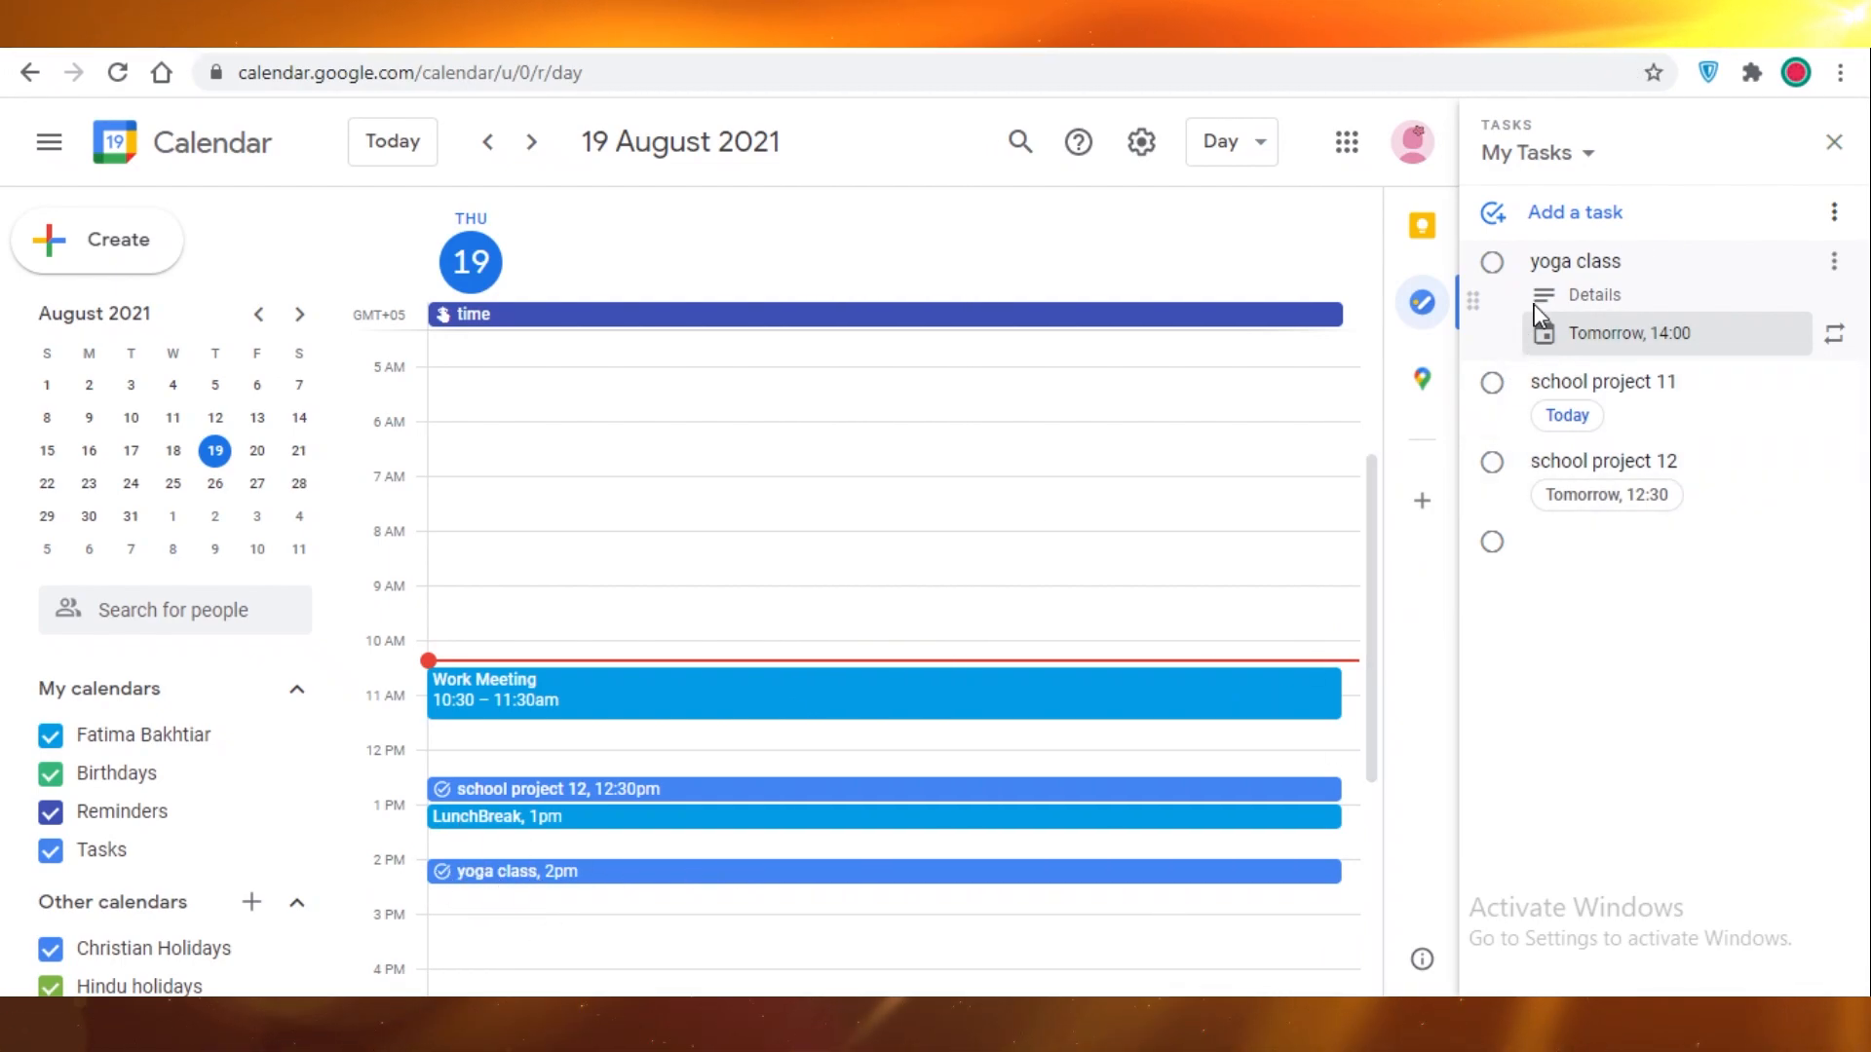
# Add another task named gym, dated 19 August at 15:00.
pyautogui.click(1572, 222)
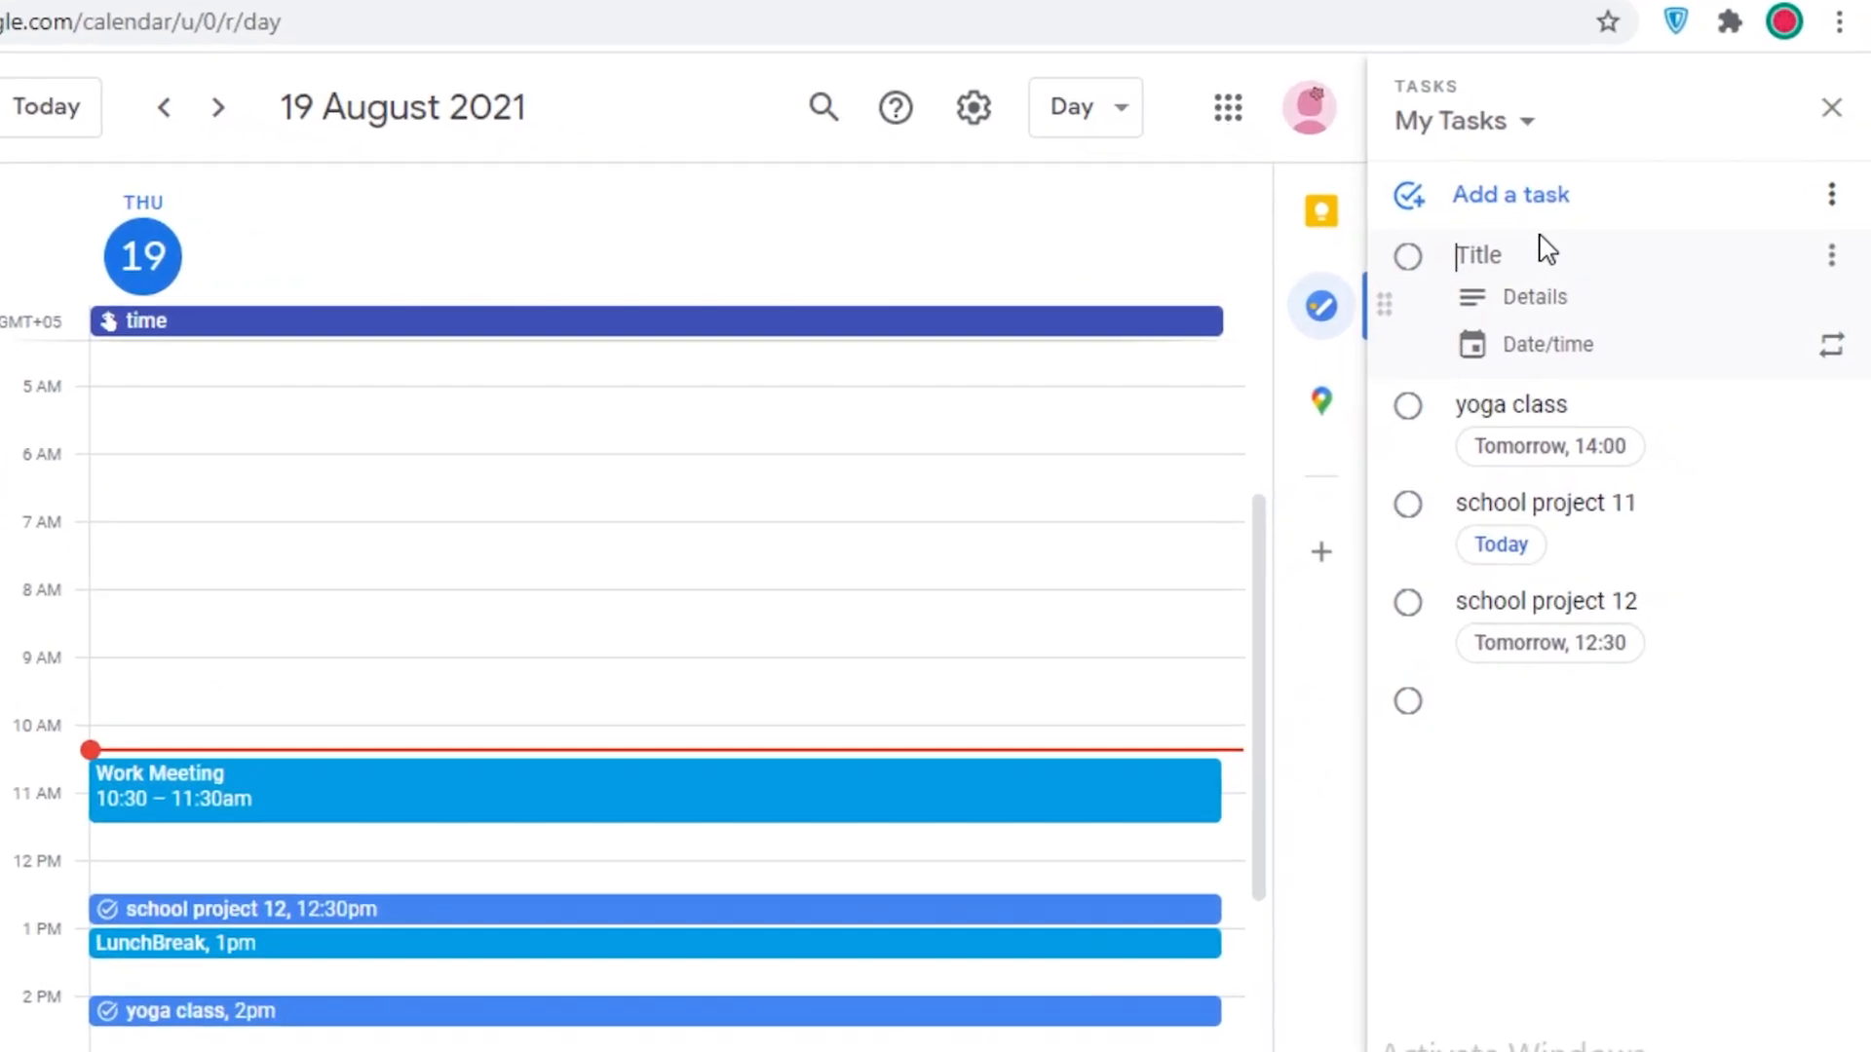
pyautogui.click(1489, 356)
pyautogui.scroll(-3, 1518, 563)
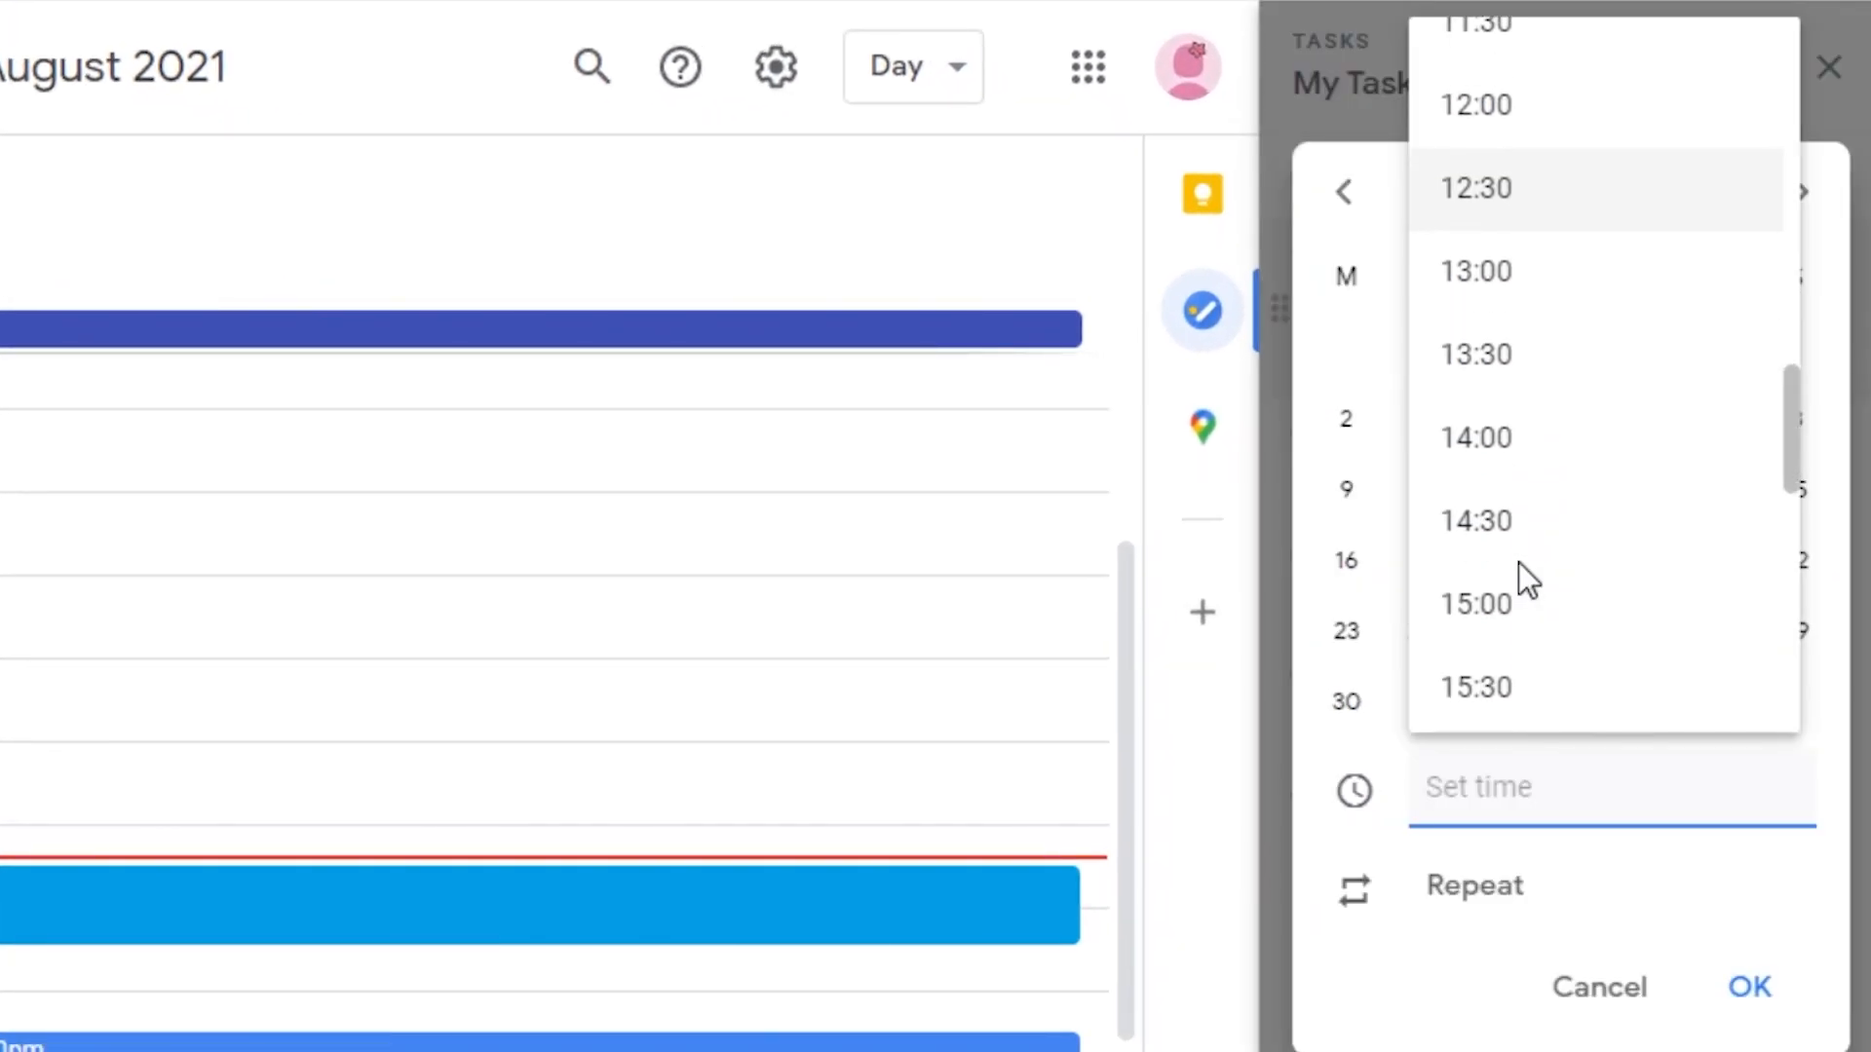
pyautogui.click(1464, 623)
# Set the gym task to repeat every 1 week on Monday through Saturday, starting 19 August at 15:00.
pyautogui.click(1501, 896)
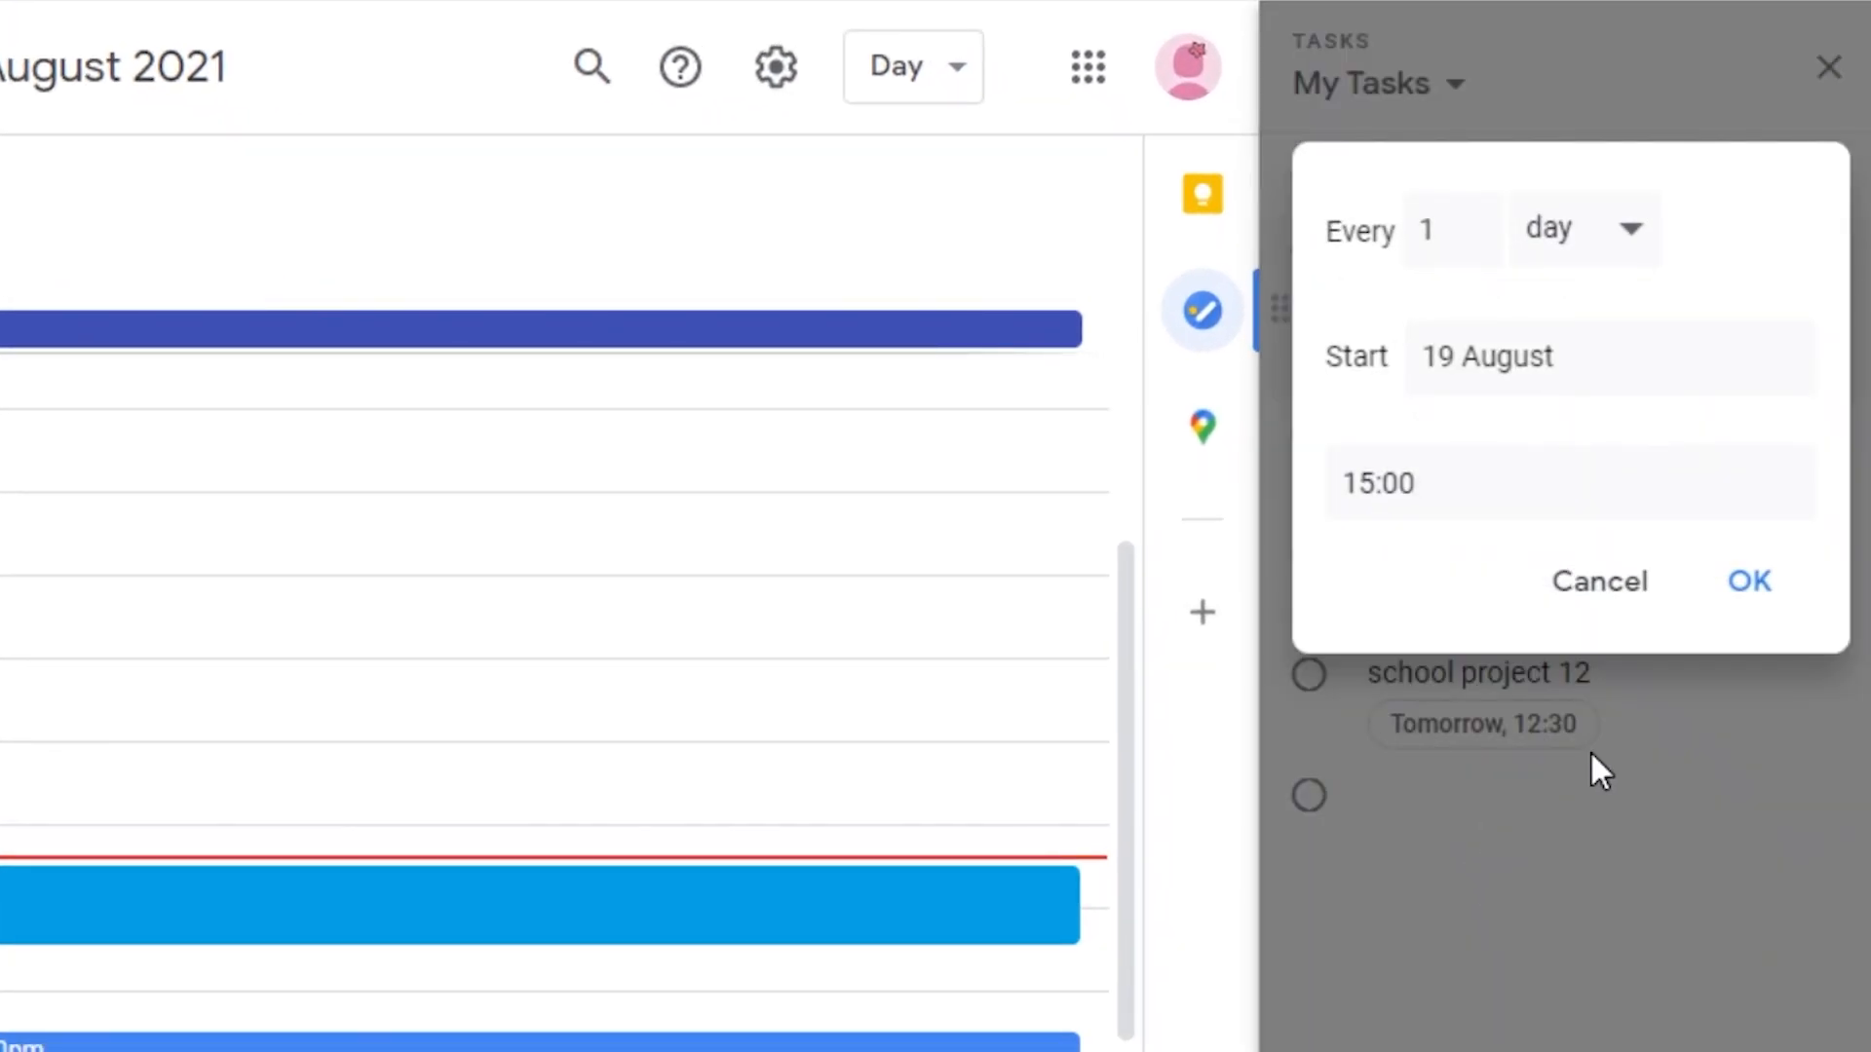
pyautogui.click(1519, 244)
pyautogui.click(1581, 312)
pyautogui.doubleClick(1441, 238)
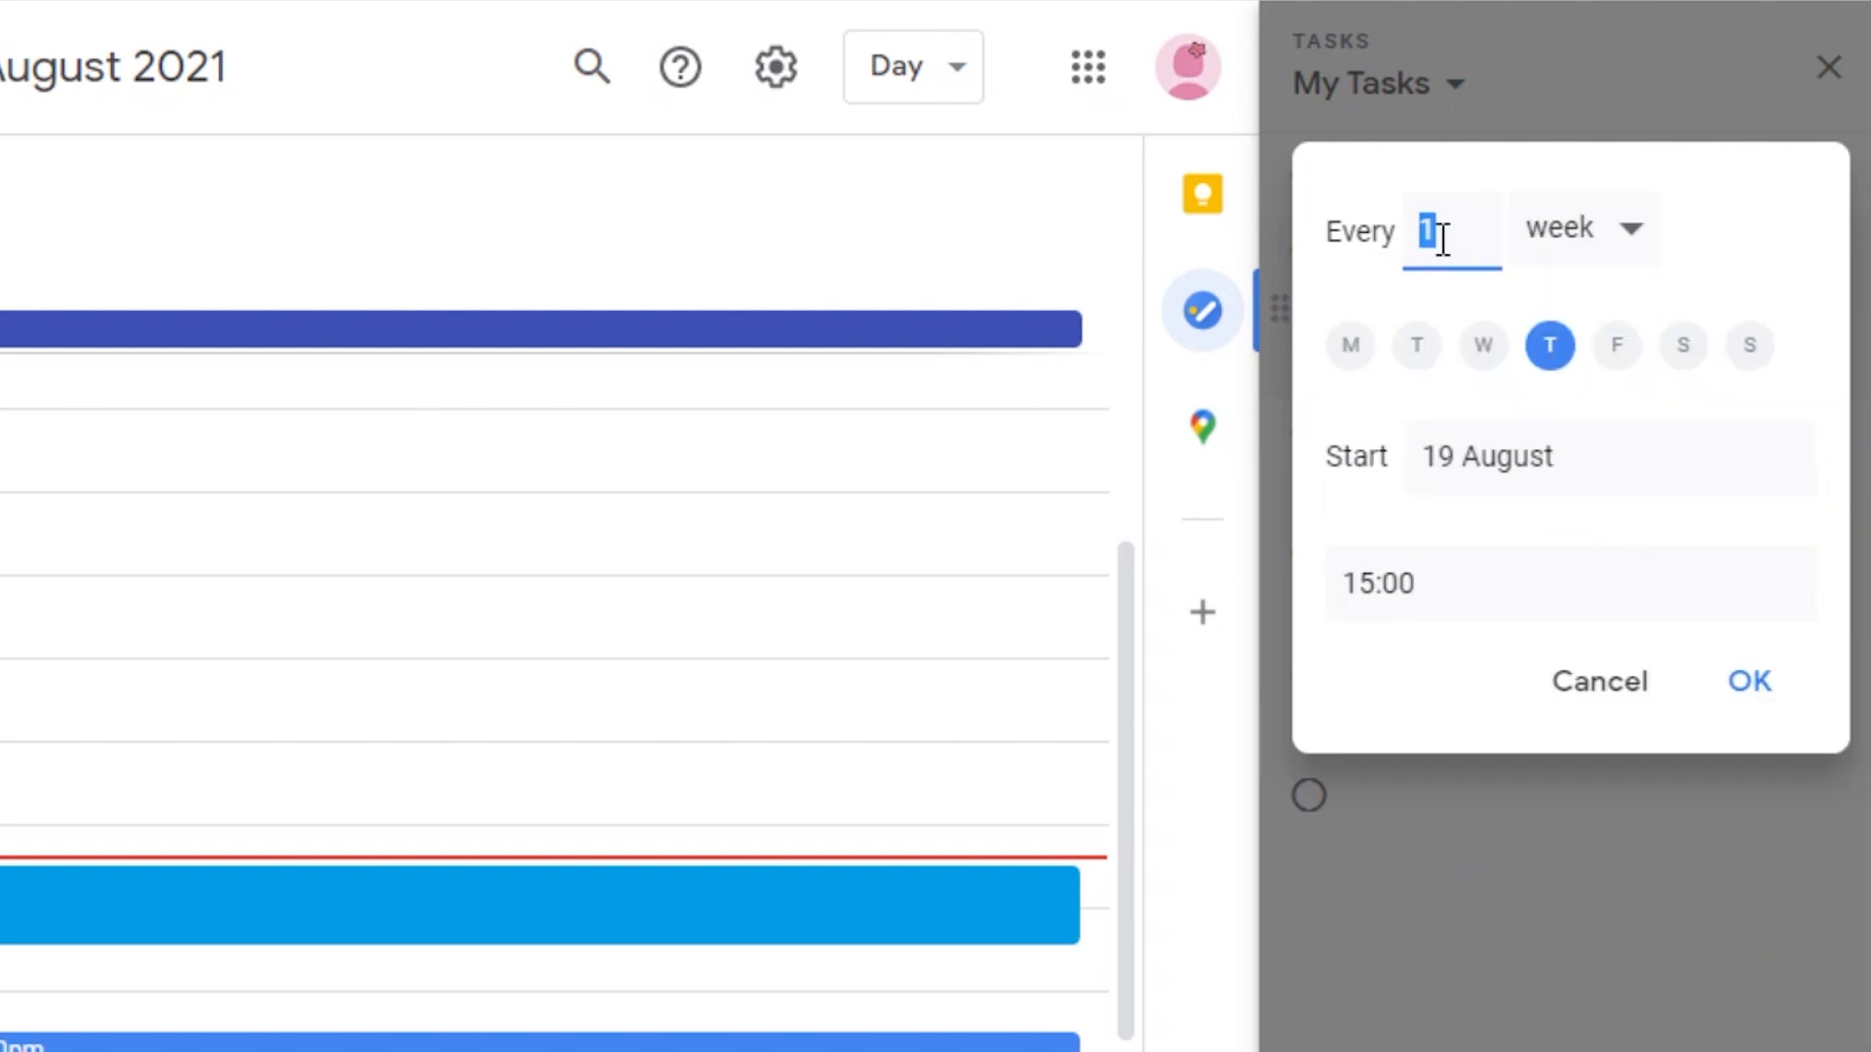
pyautogui.click(1598, 238)
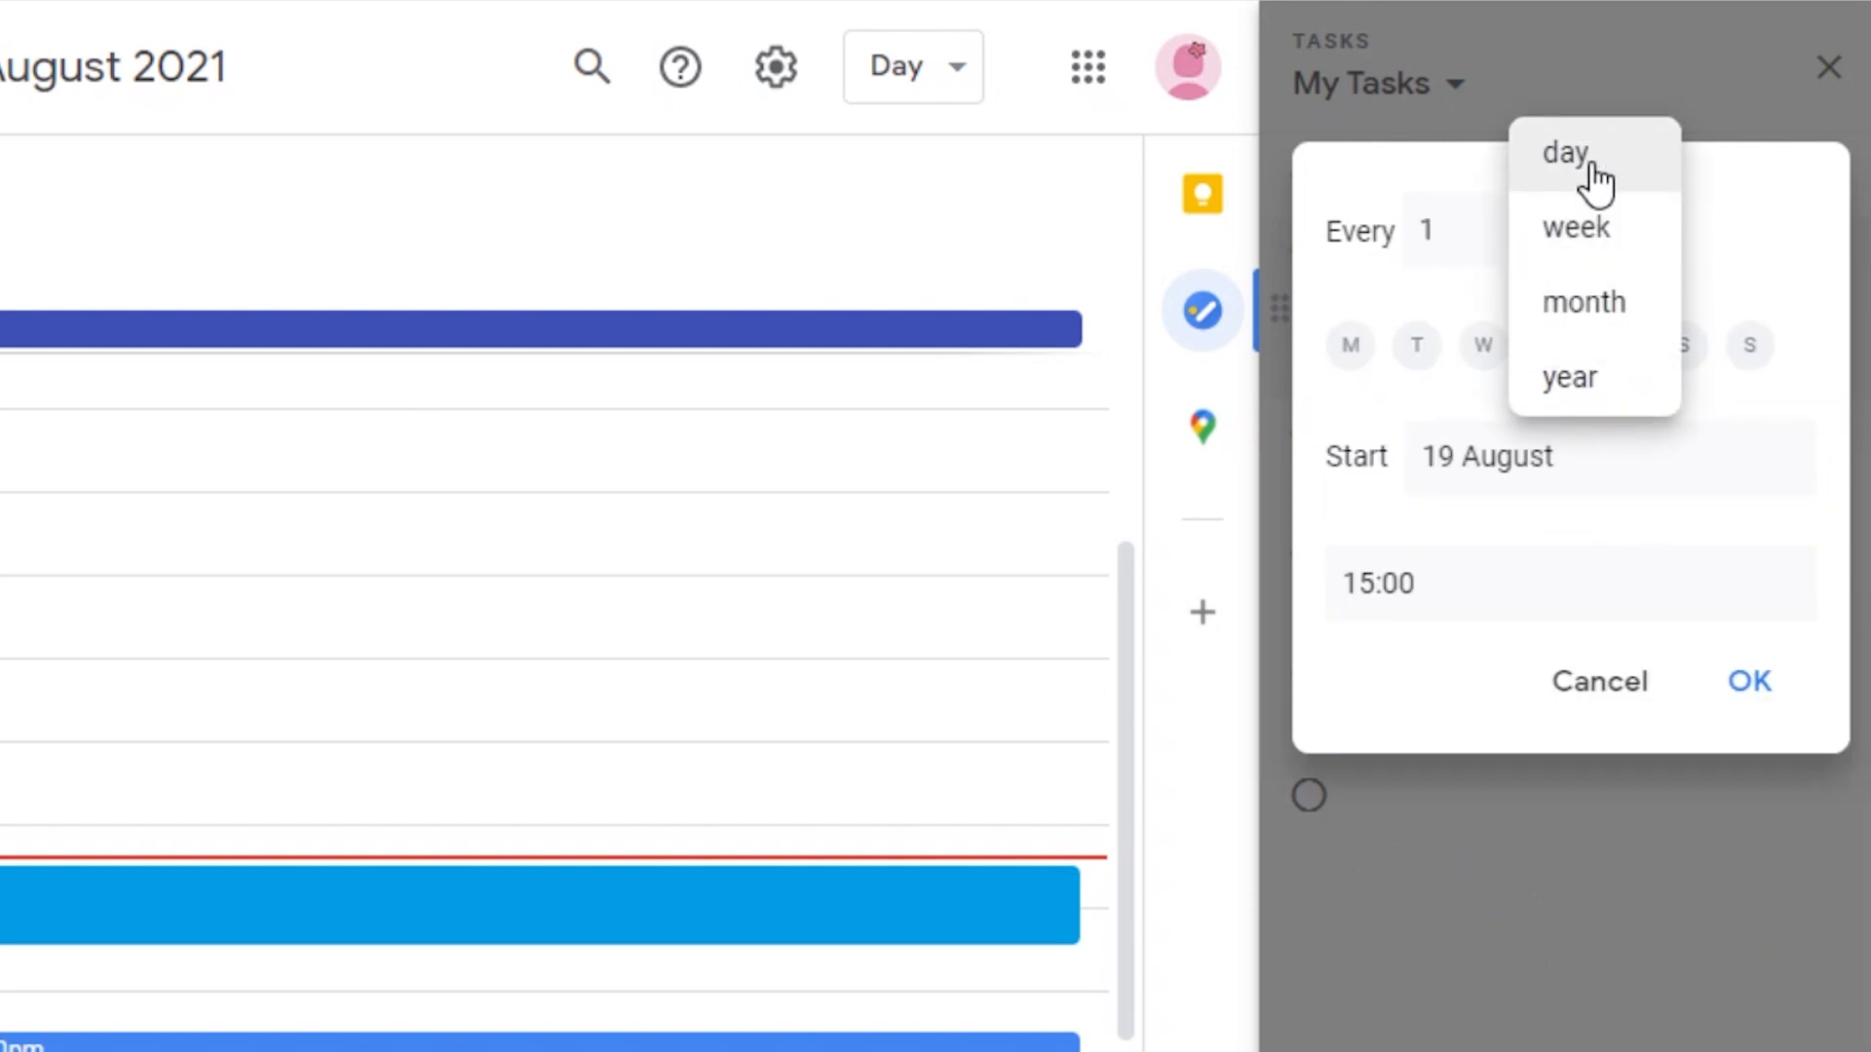
pyautogui.click(1564, 226)
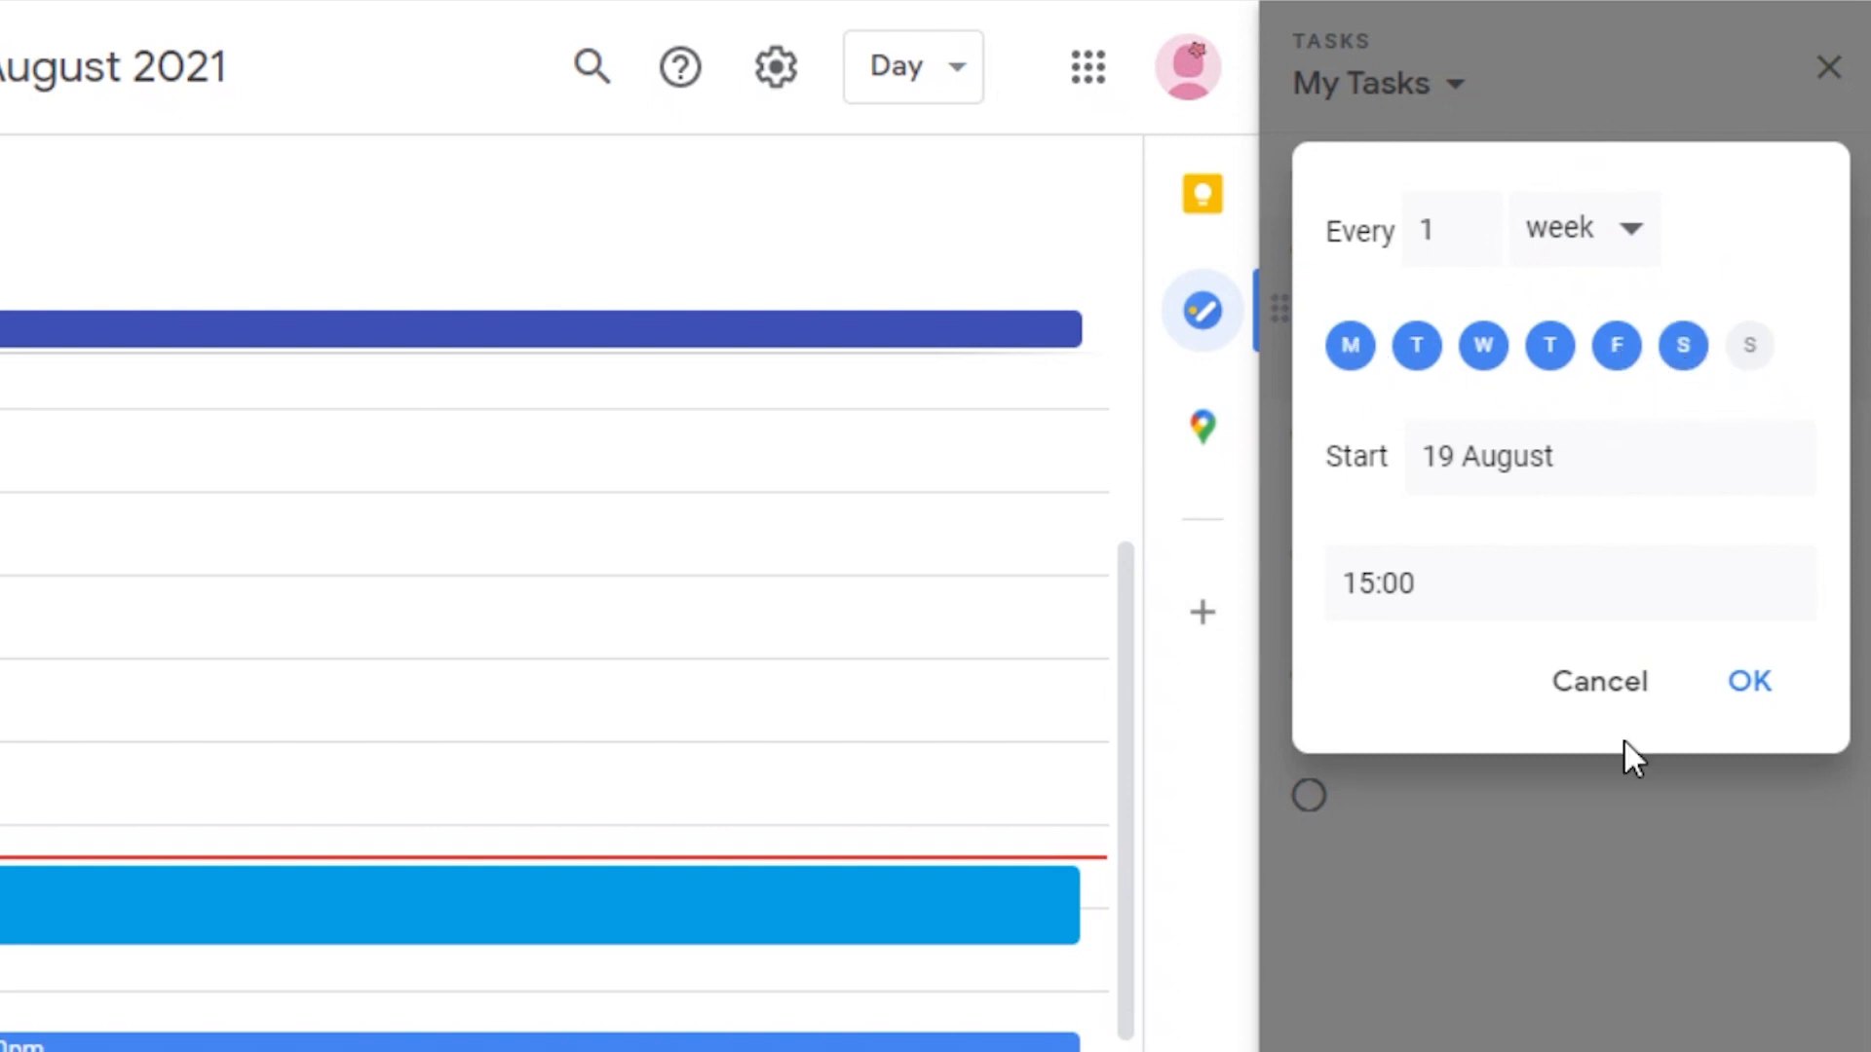
pyautogui.click(1746, 682)
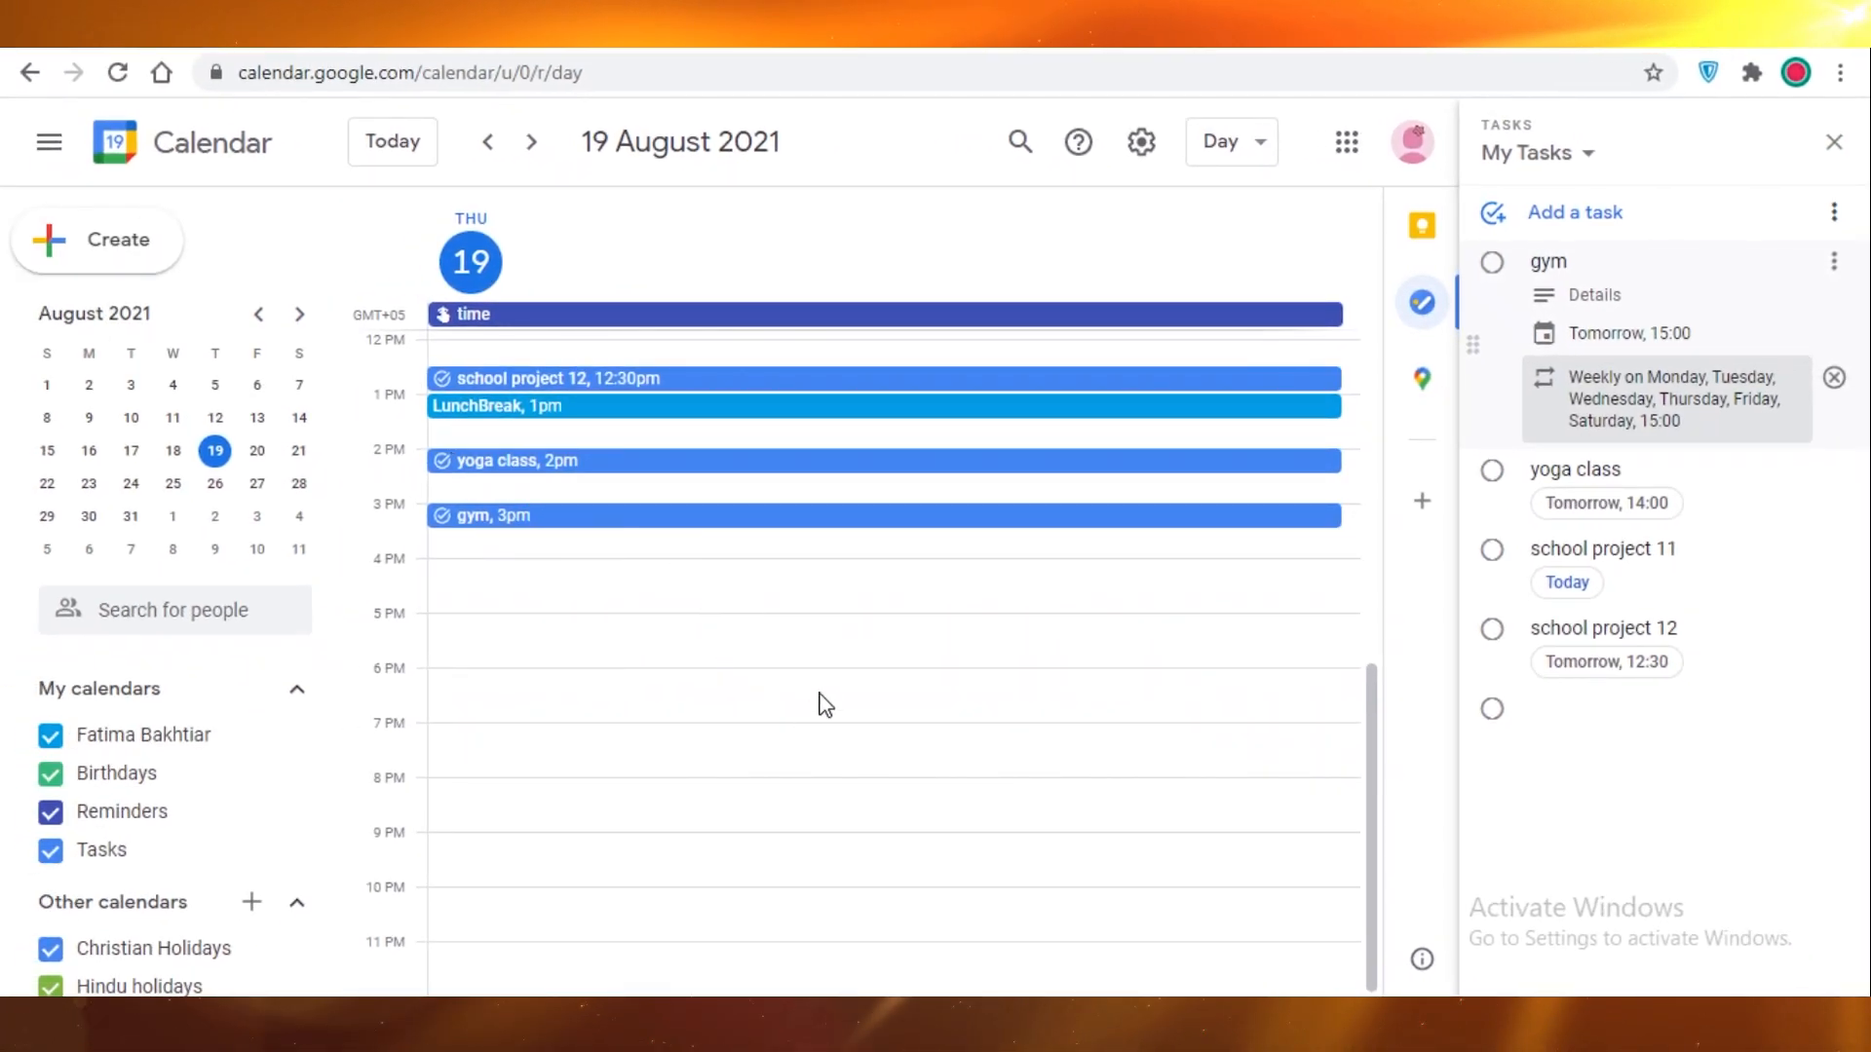
# Switch to the Week view and look over the events and tasks scheduled for the week of 19 August.
pyautogui.click(1257, 154)
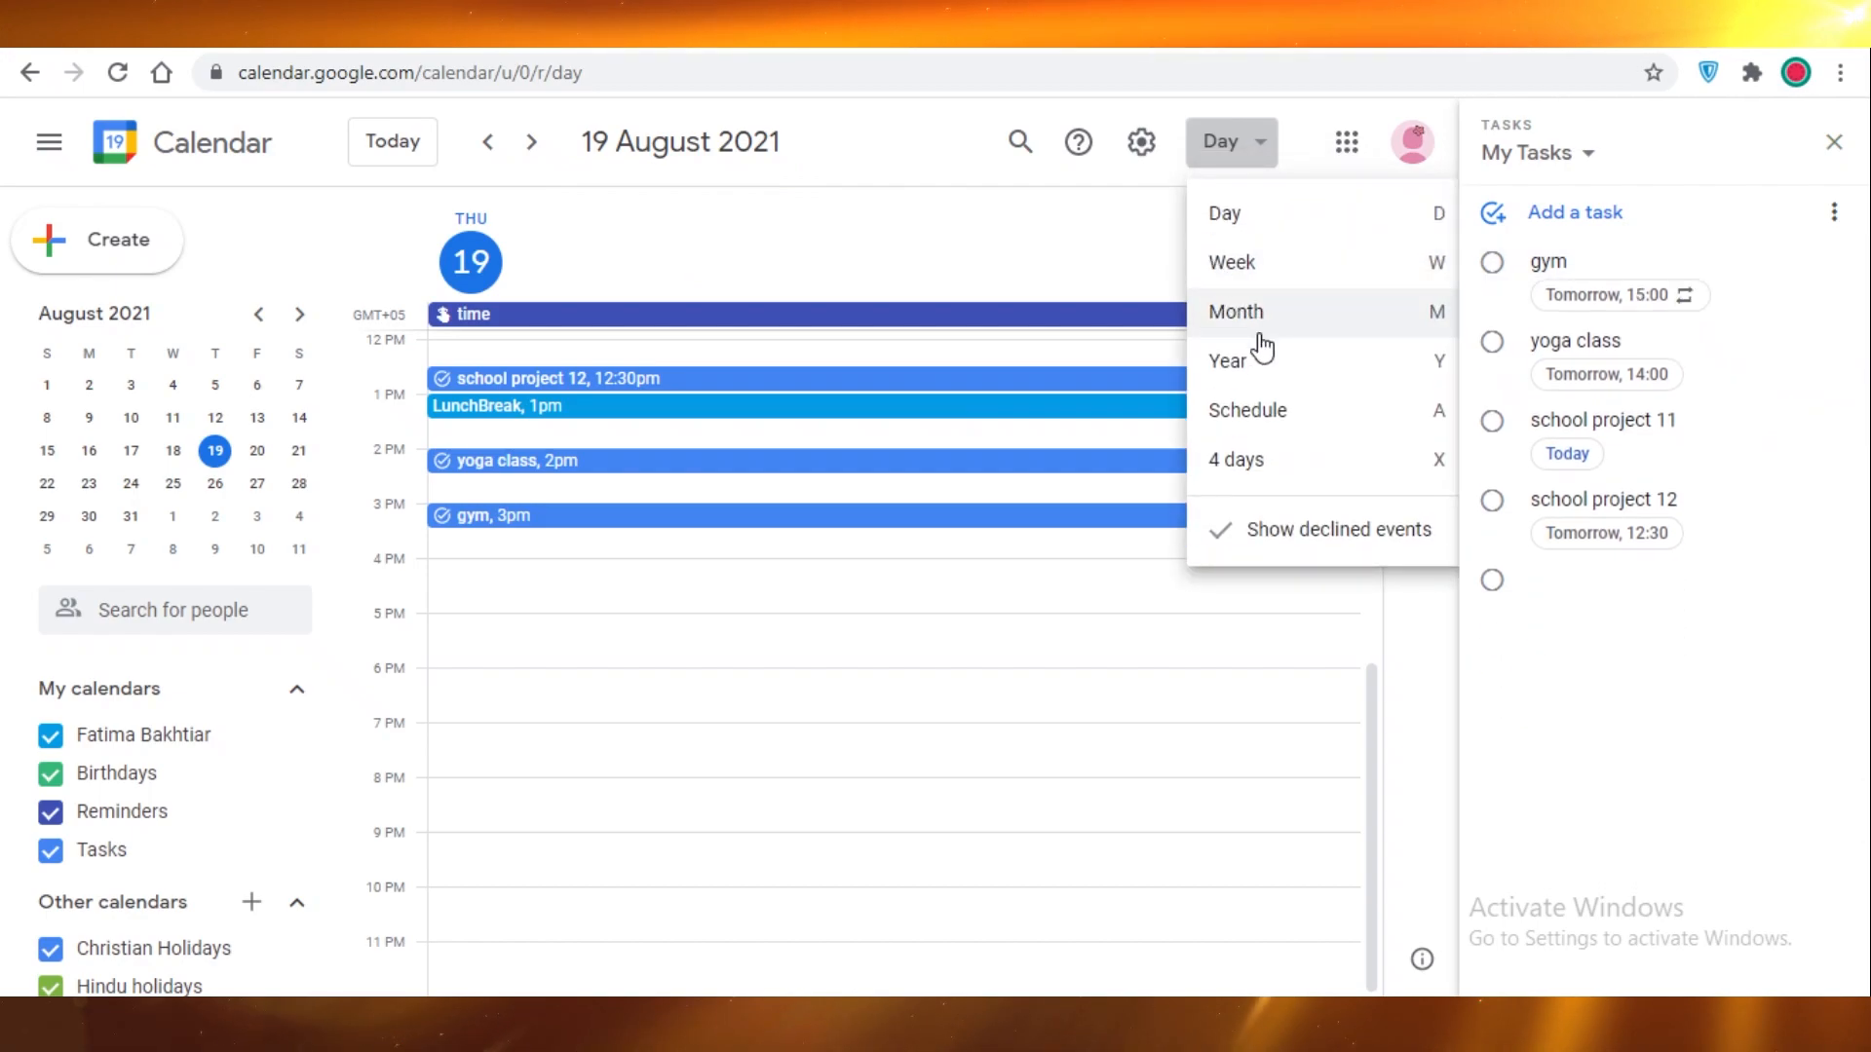
pyautogui.click(1232, 259)
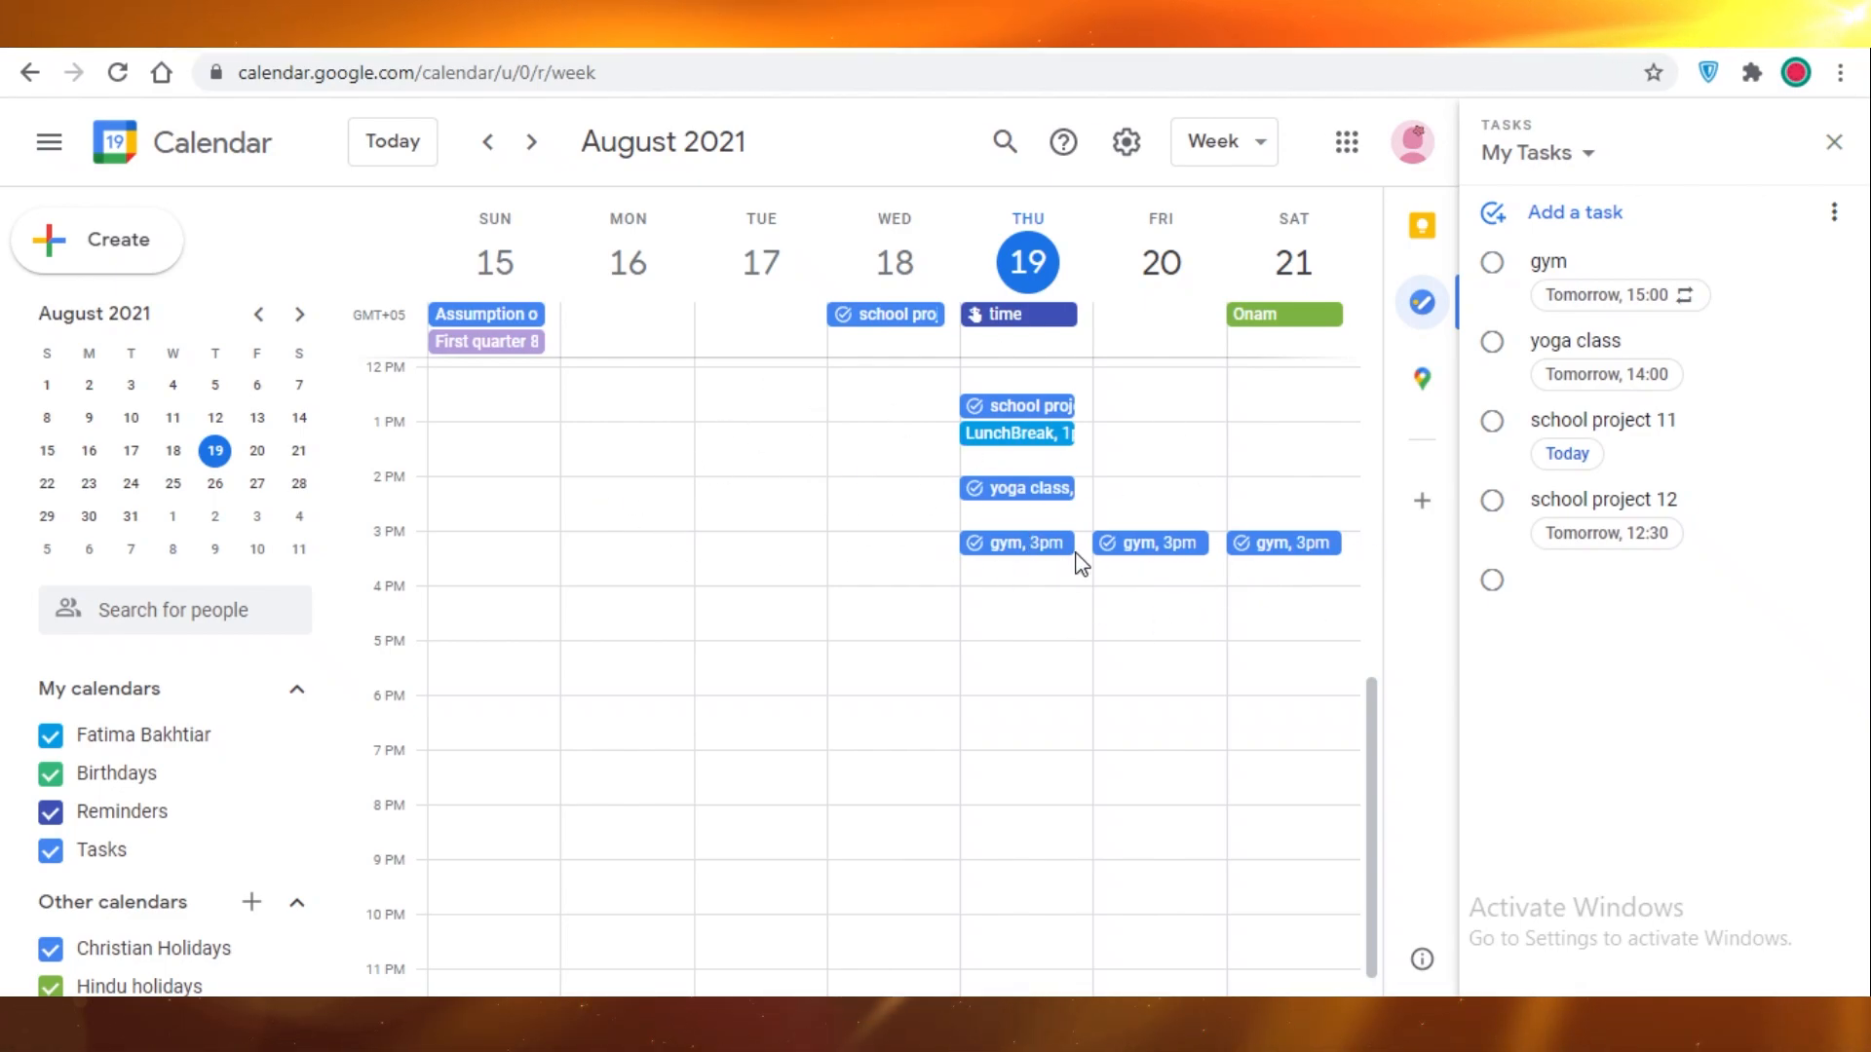
pyautogui.scroll(3, 1239, 536)
pyautogui.scroll(-2, 1132, 610)
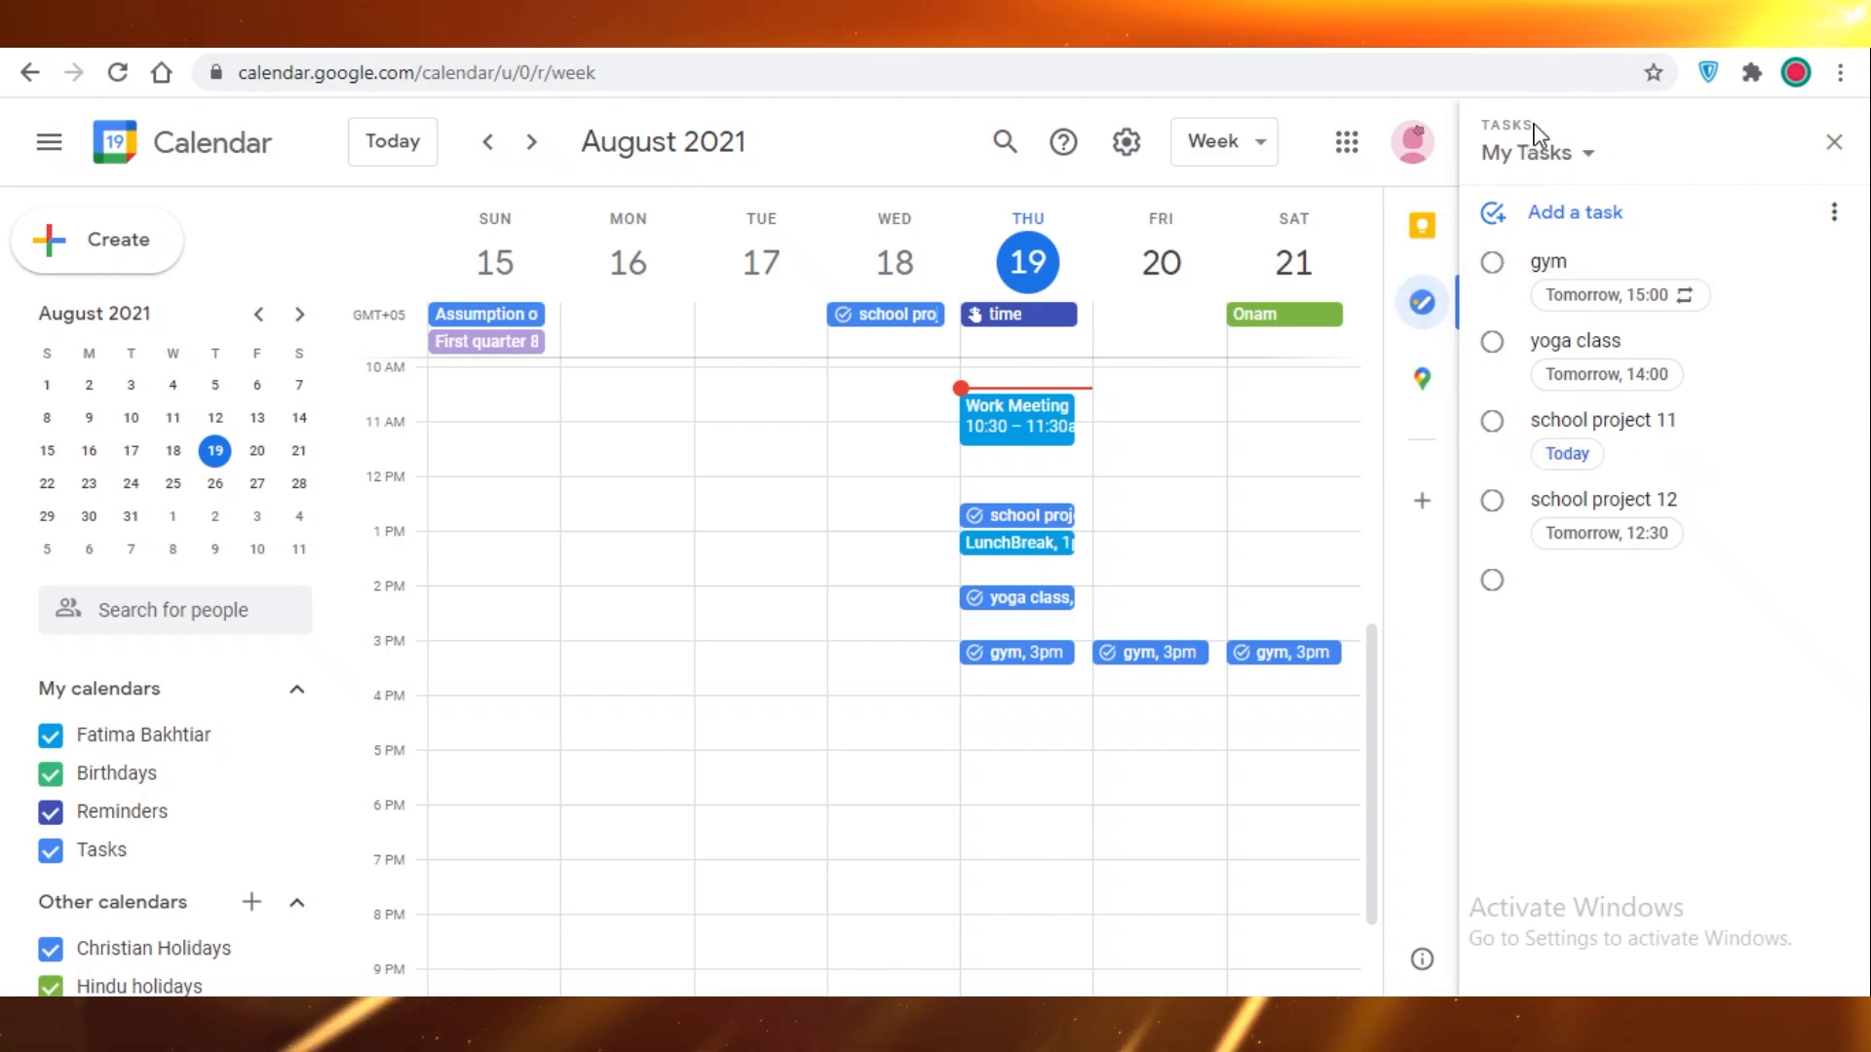
# Open the Keep notes beside the calendar, and start a new note and close it empty.
pyautogui.click(1420, 225)
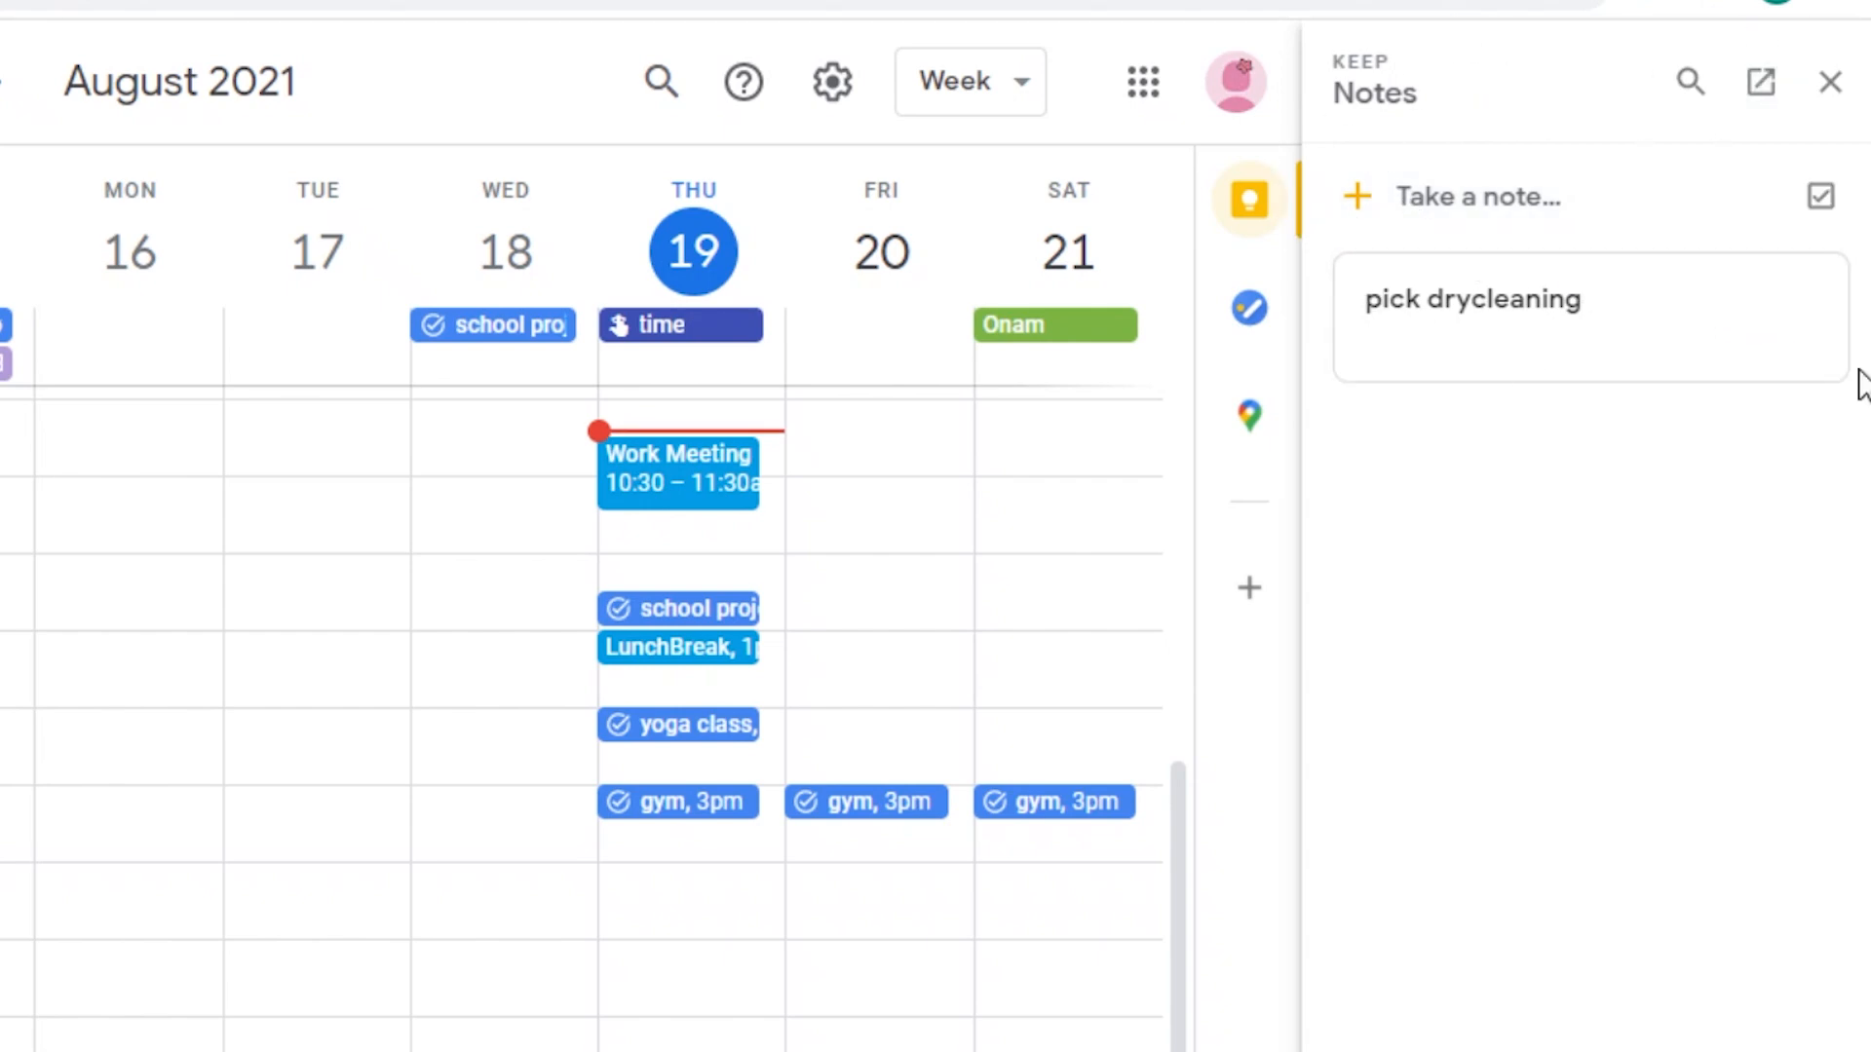
pyautogui.click(1407, 212)
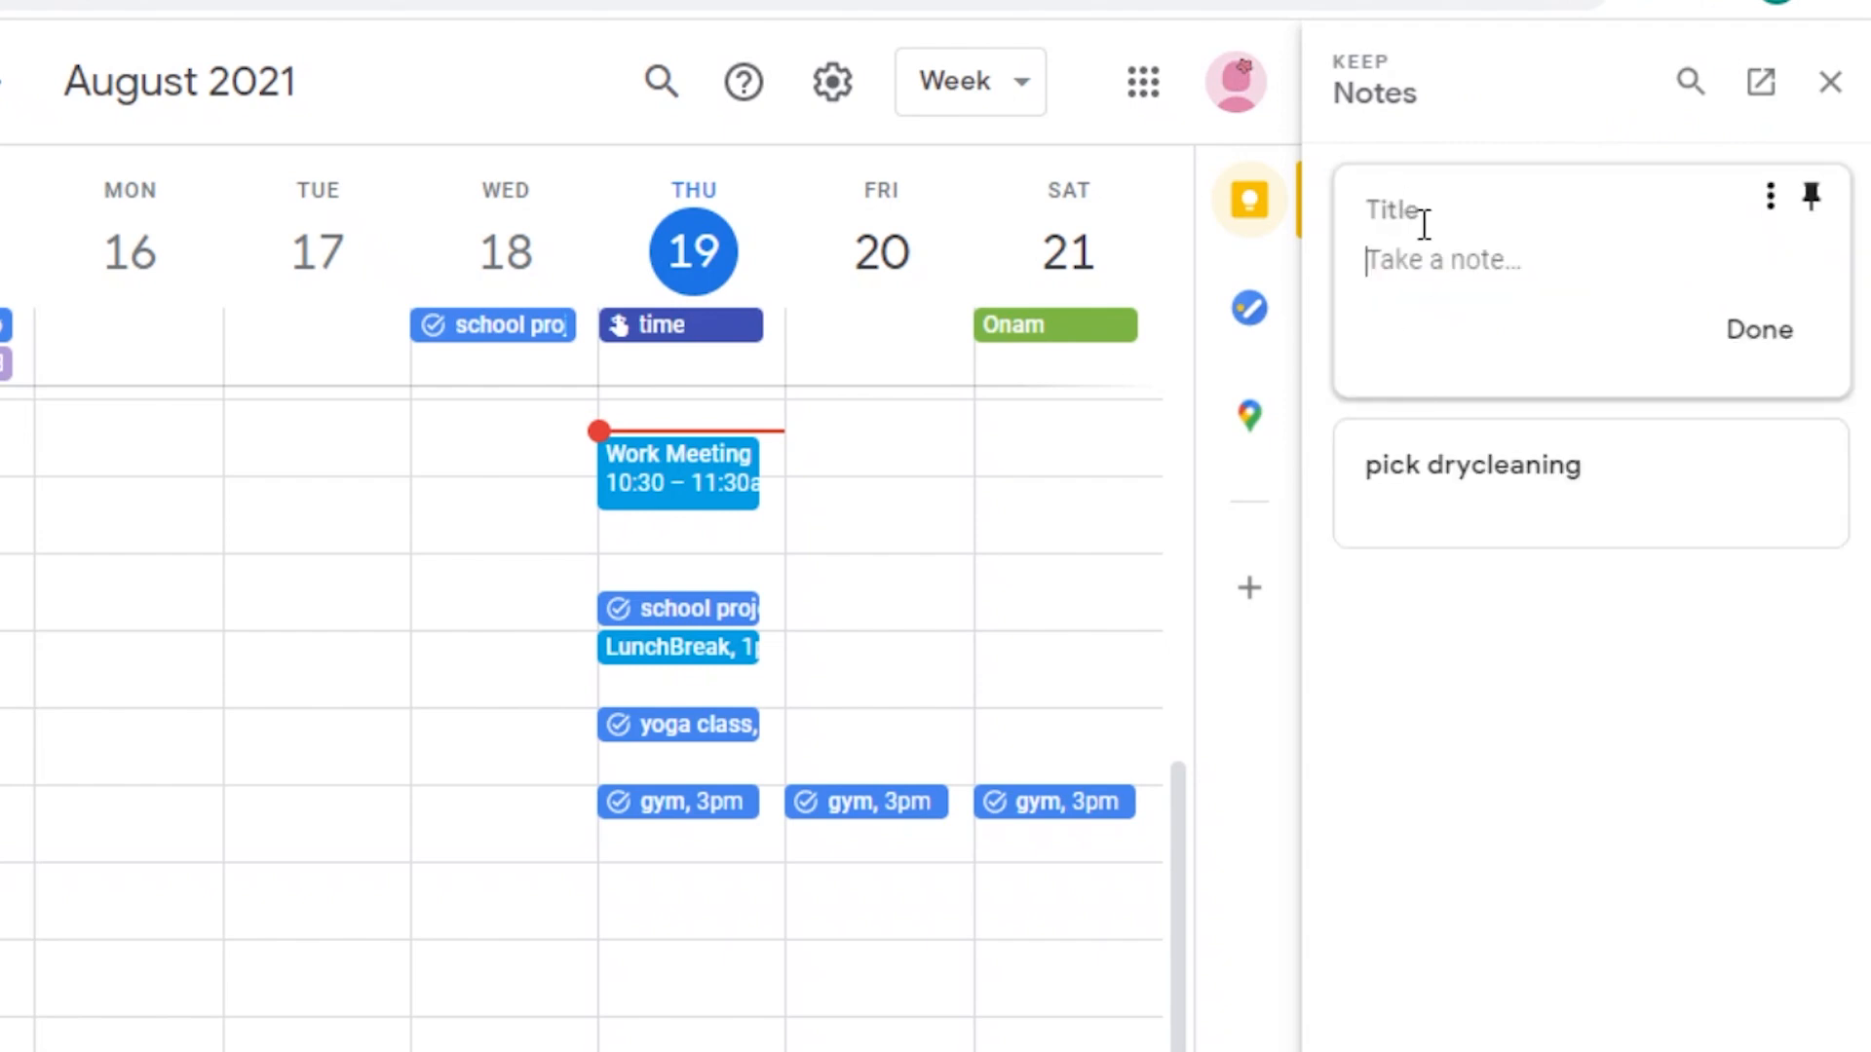
pyautogui.click(1537, 651)
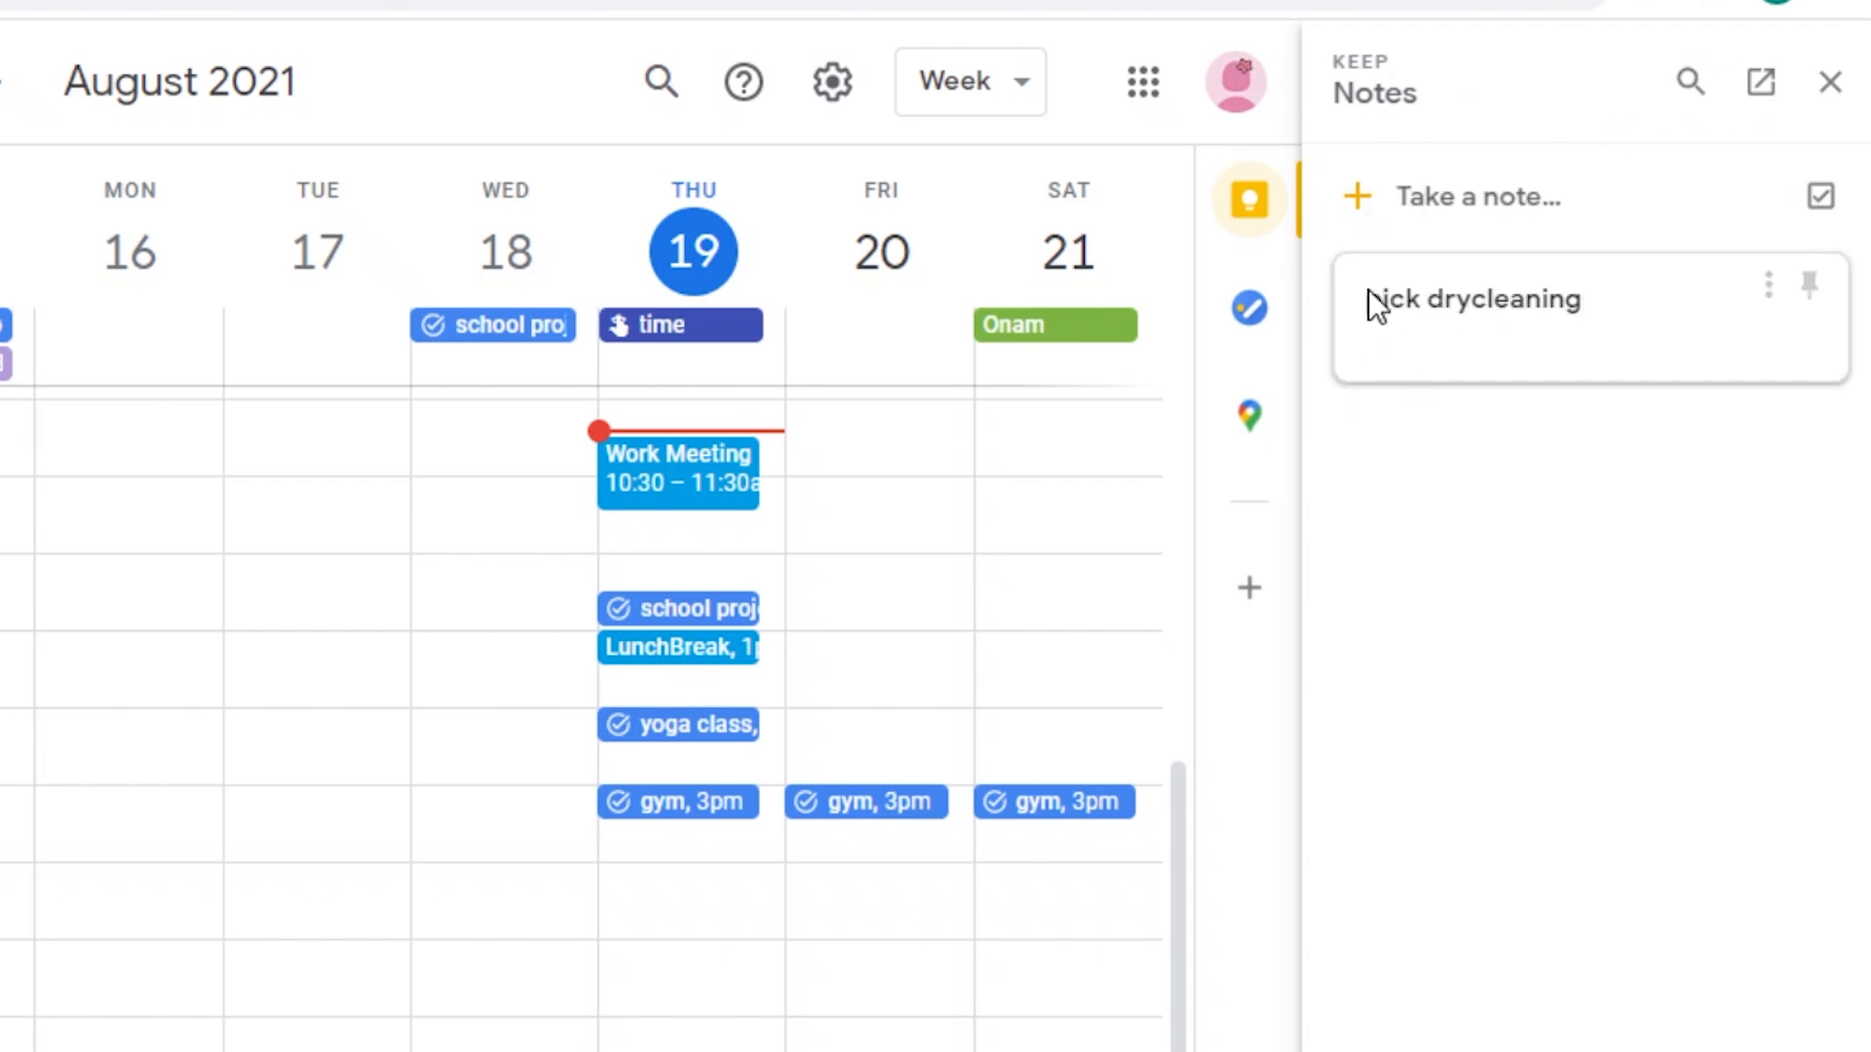
pyautogui.click(1768, 284)
pyautogui.click(1571, 657)
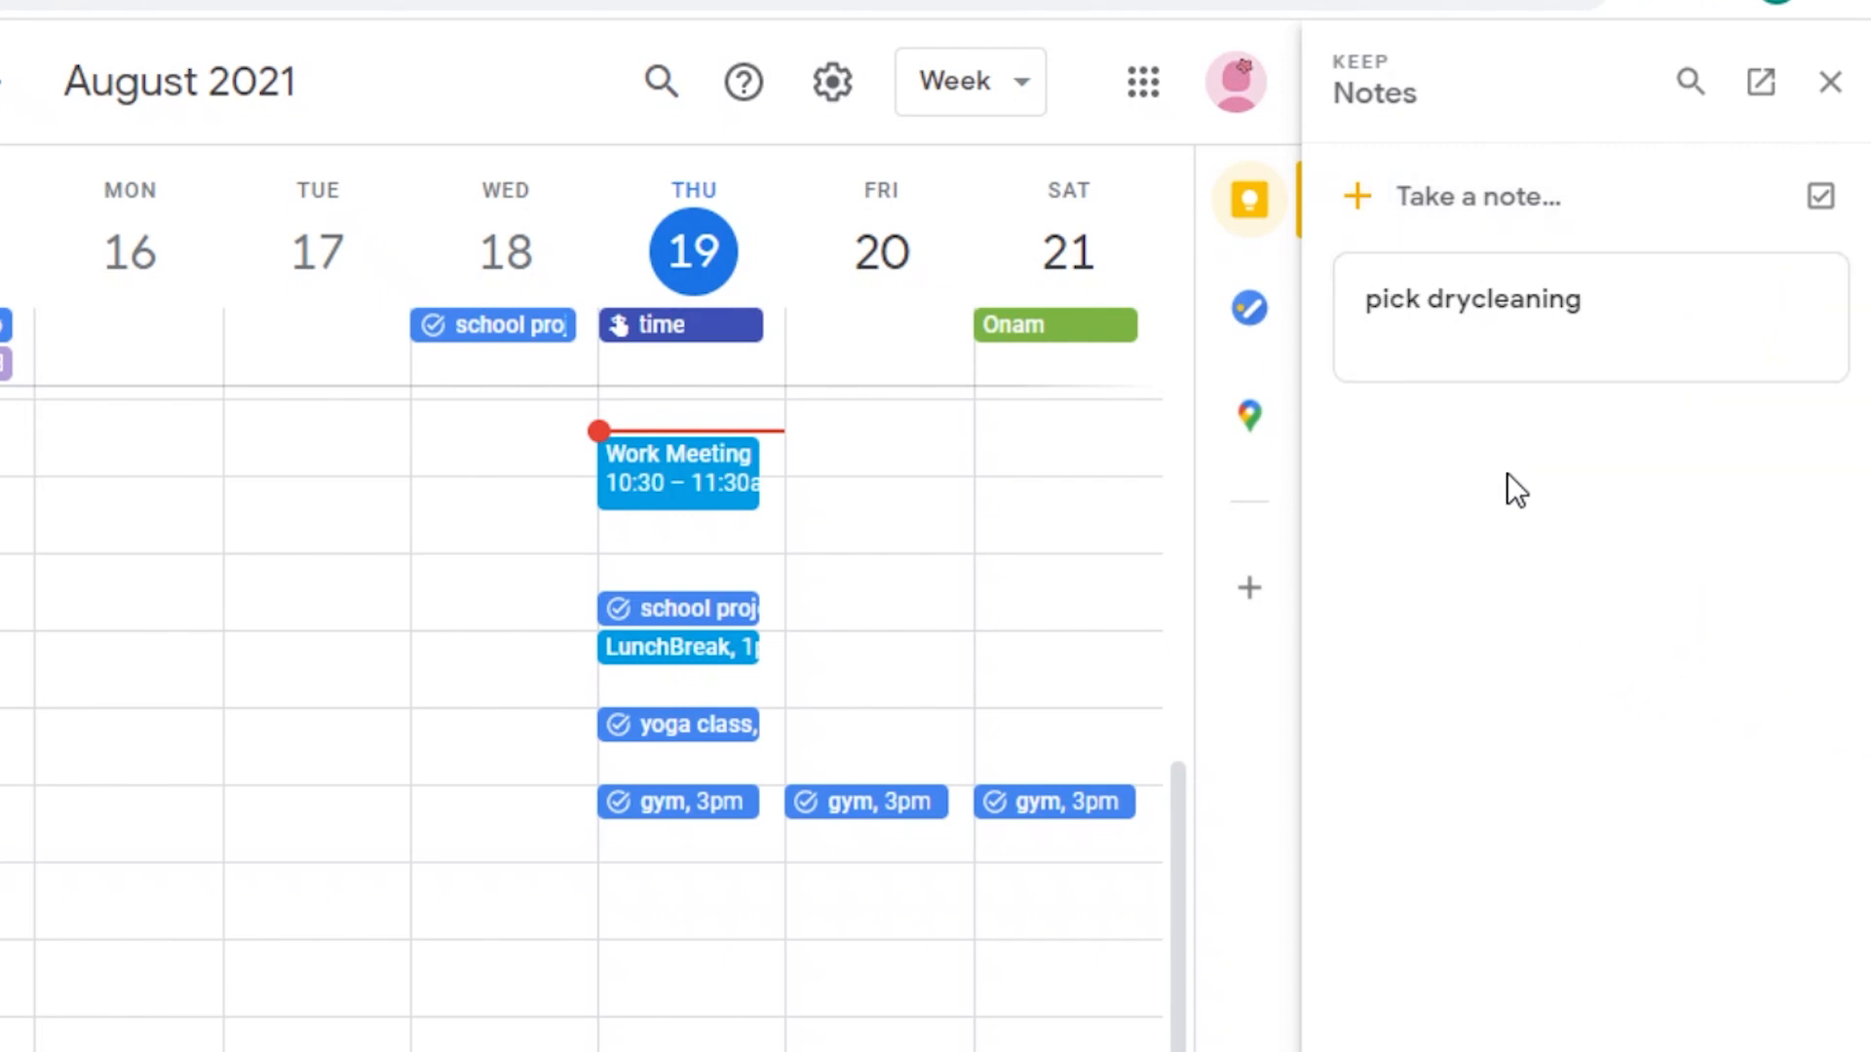
# Add a Keep note titled grocery list, with butter and eggs on separate lines.
pyautogui.click(1501, 228)
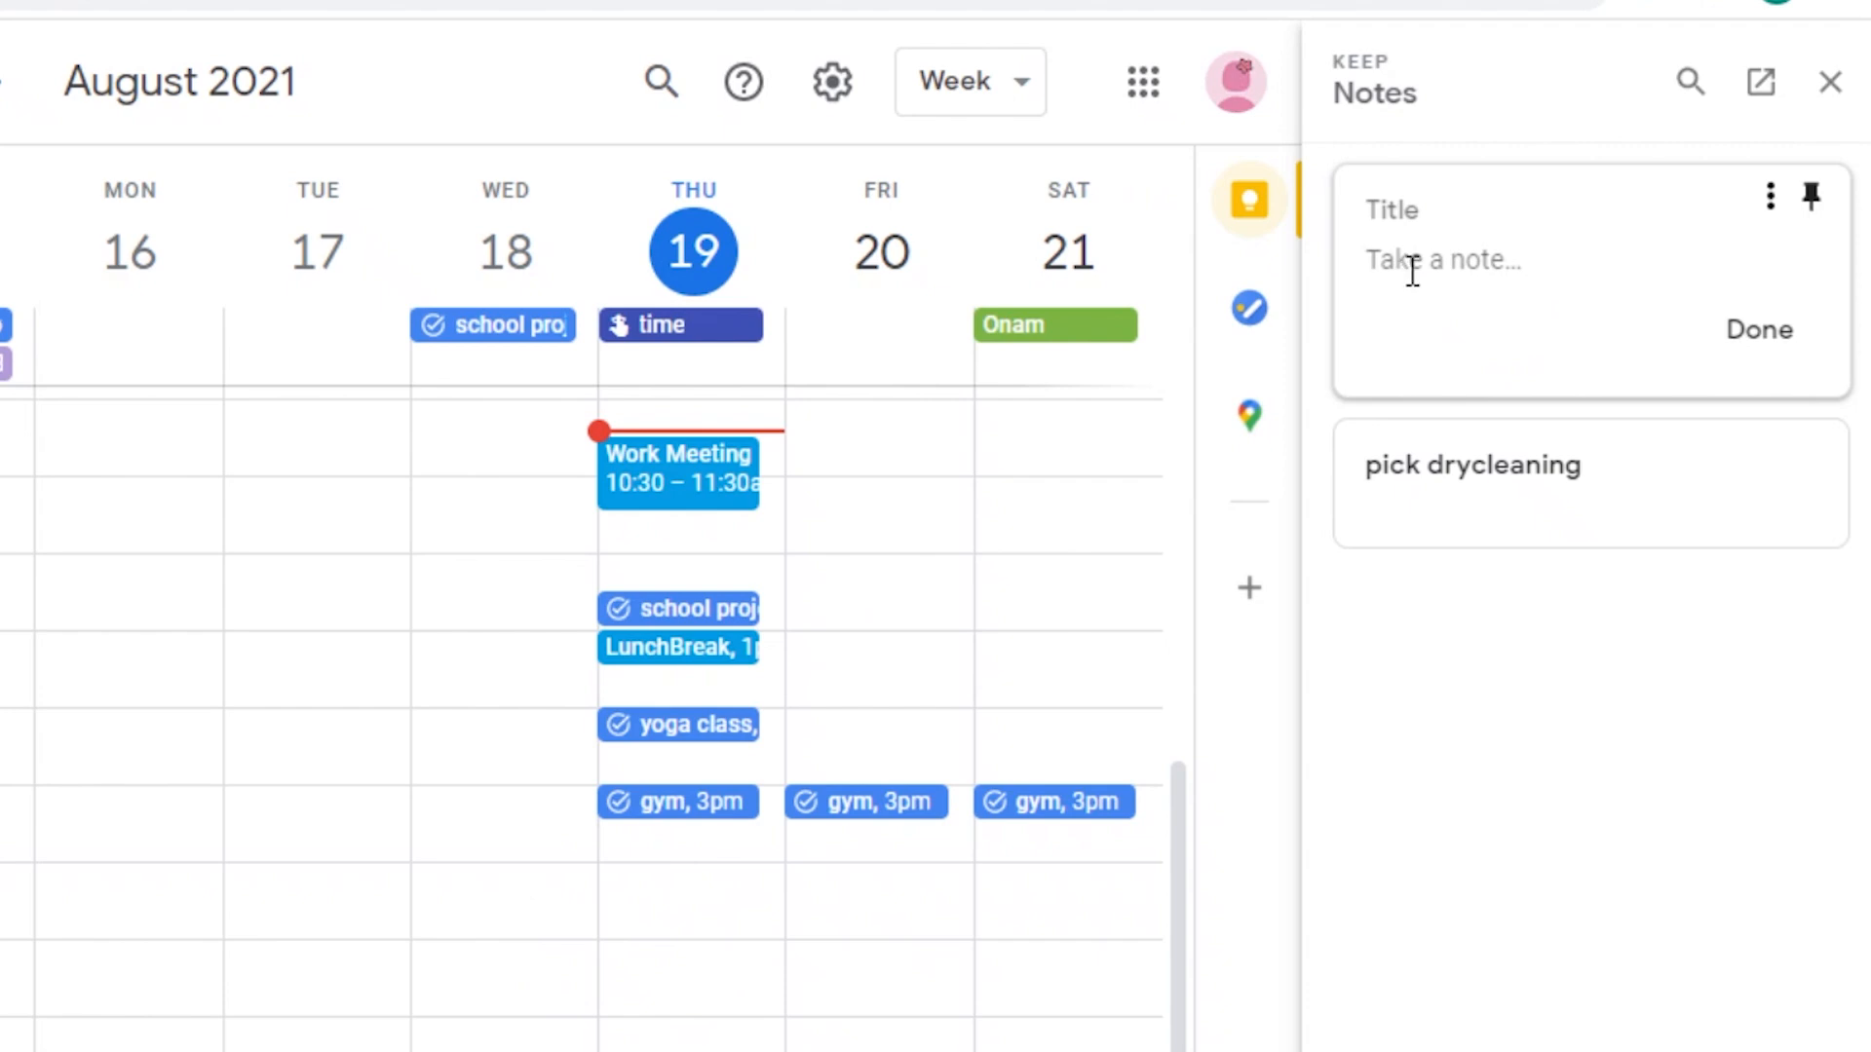
pyautogui.write('b')
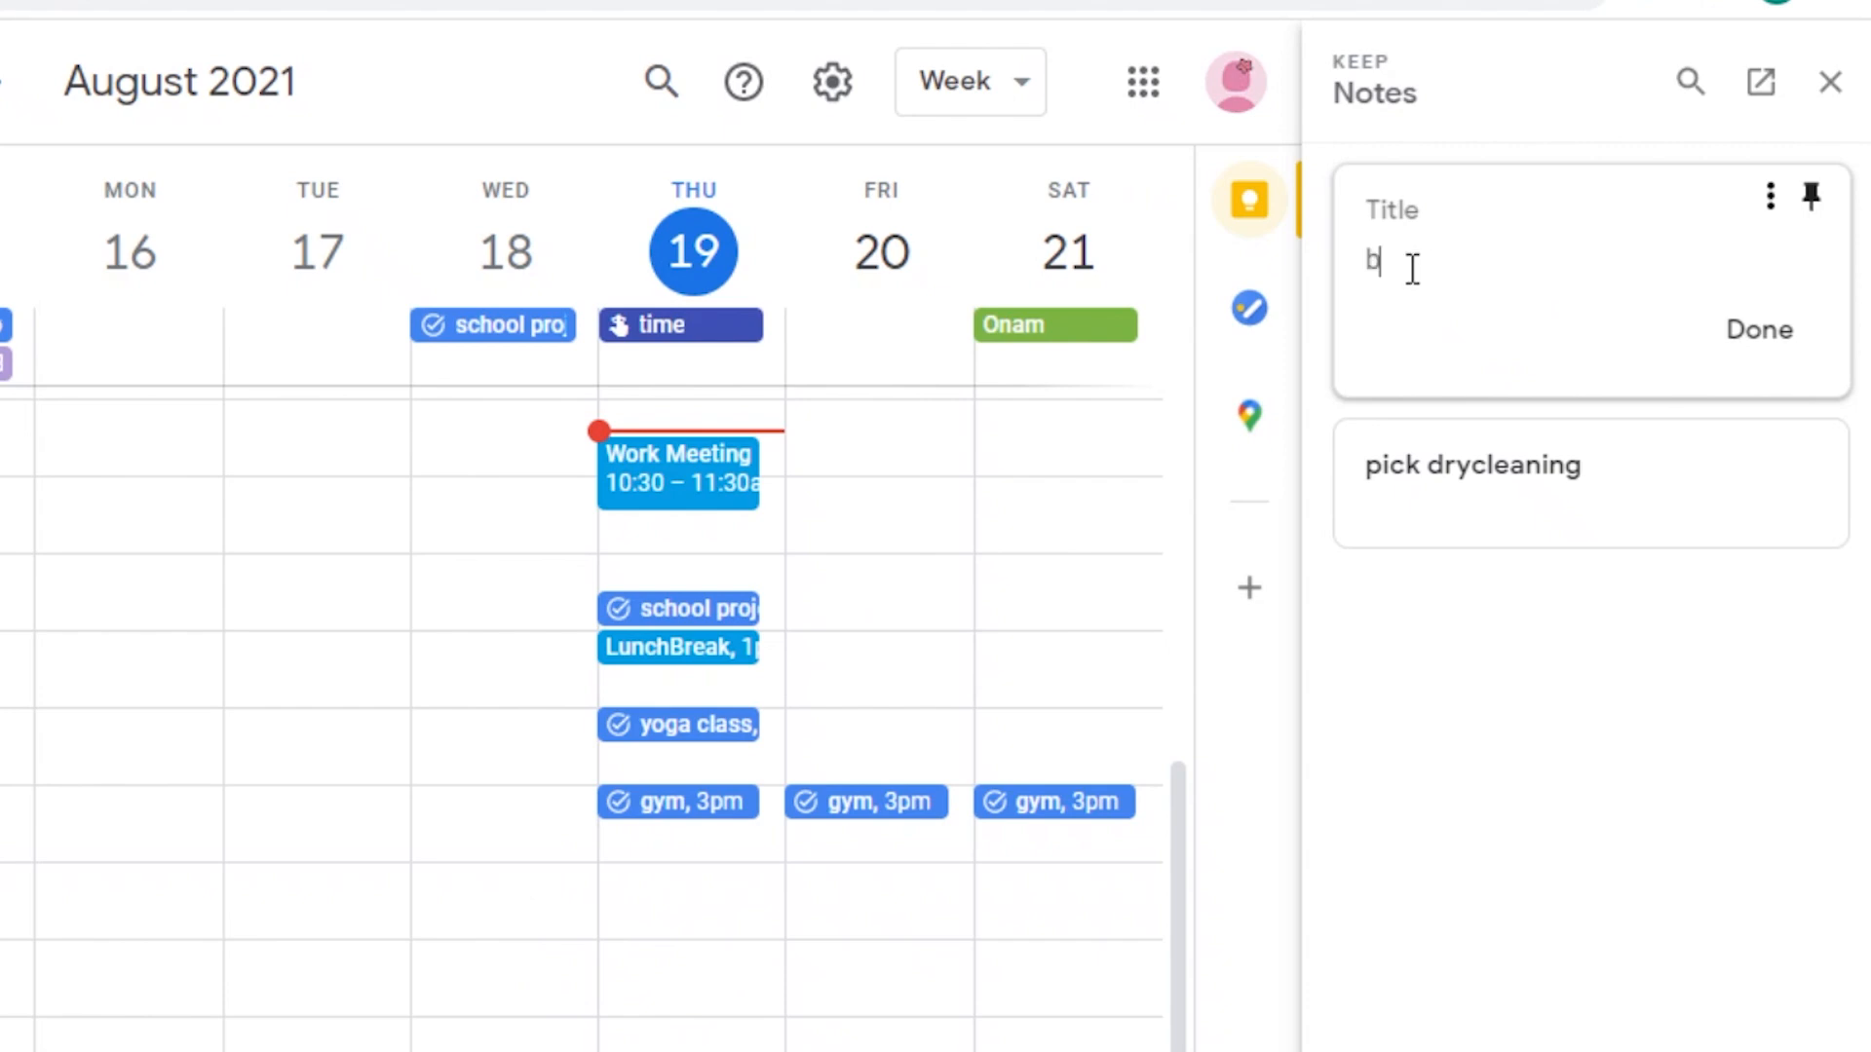
pyautogui.write('utter')
pyautogui.press('Return')
pyautogui.write('eggs')
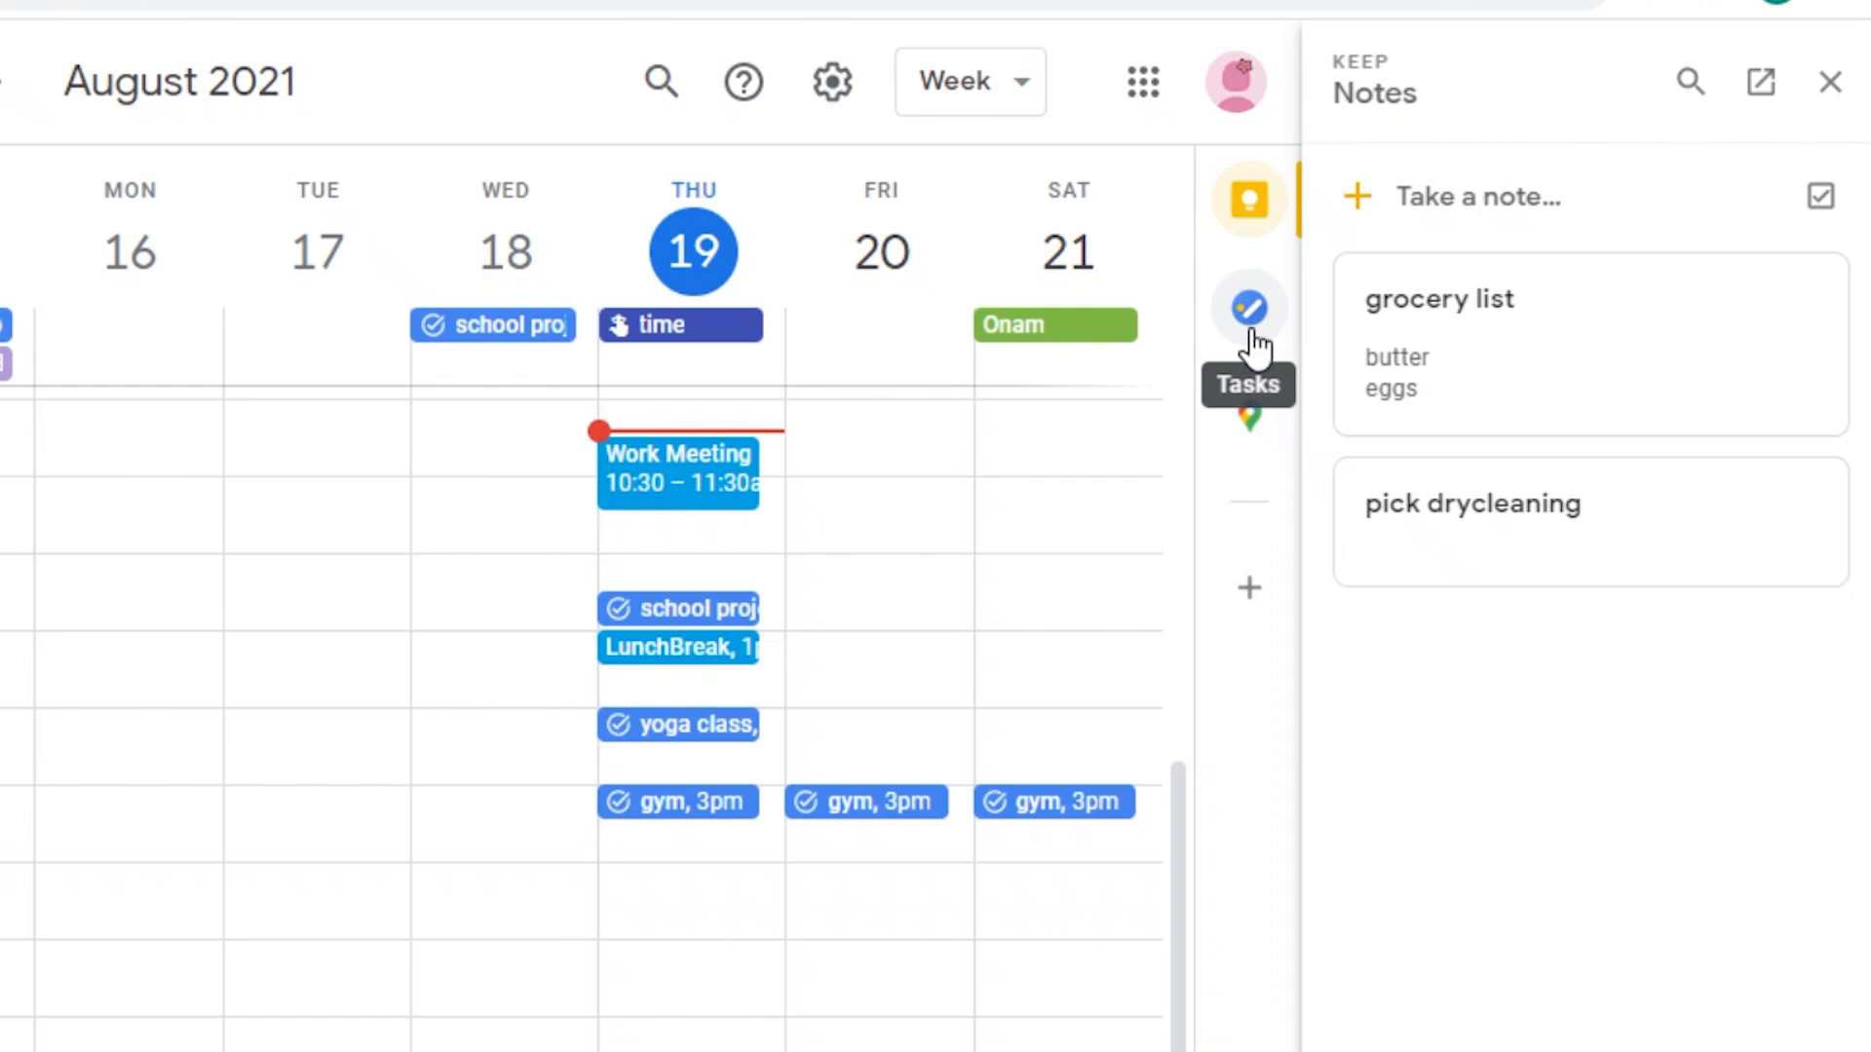
# Close the Keep notes, and dismiss the Work Meeting reminder without asking to be notified again.
pyautogui.click(1830, 81)
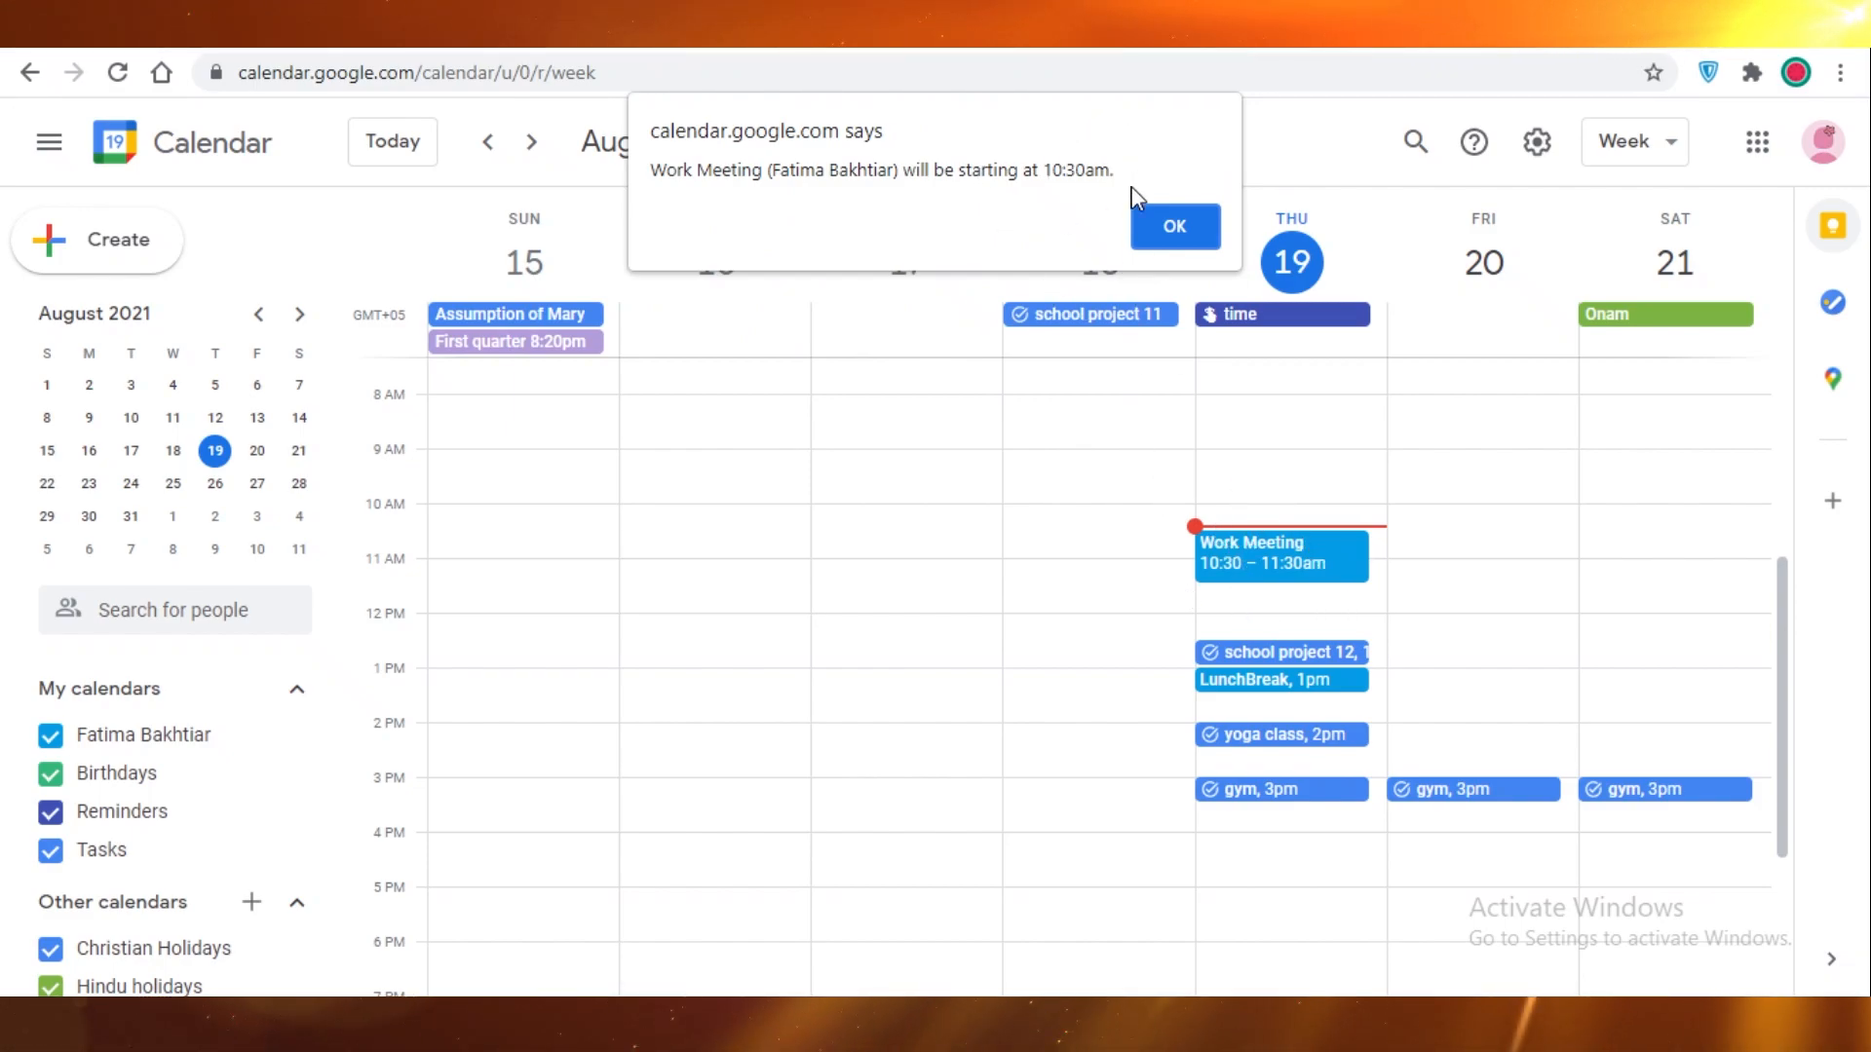
pyautogui.click(1171, 222)
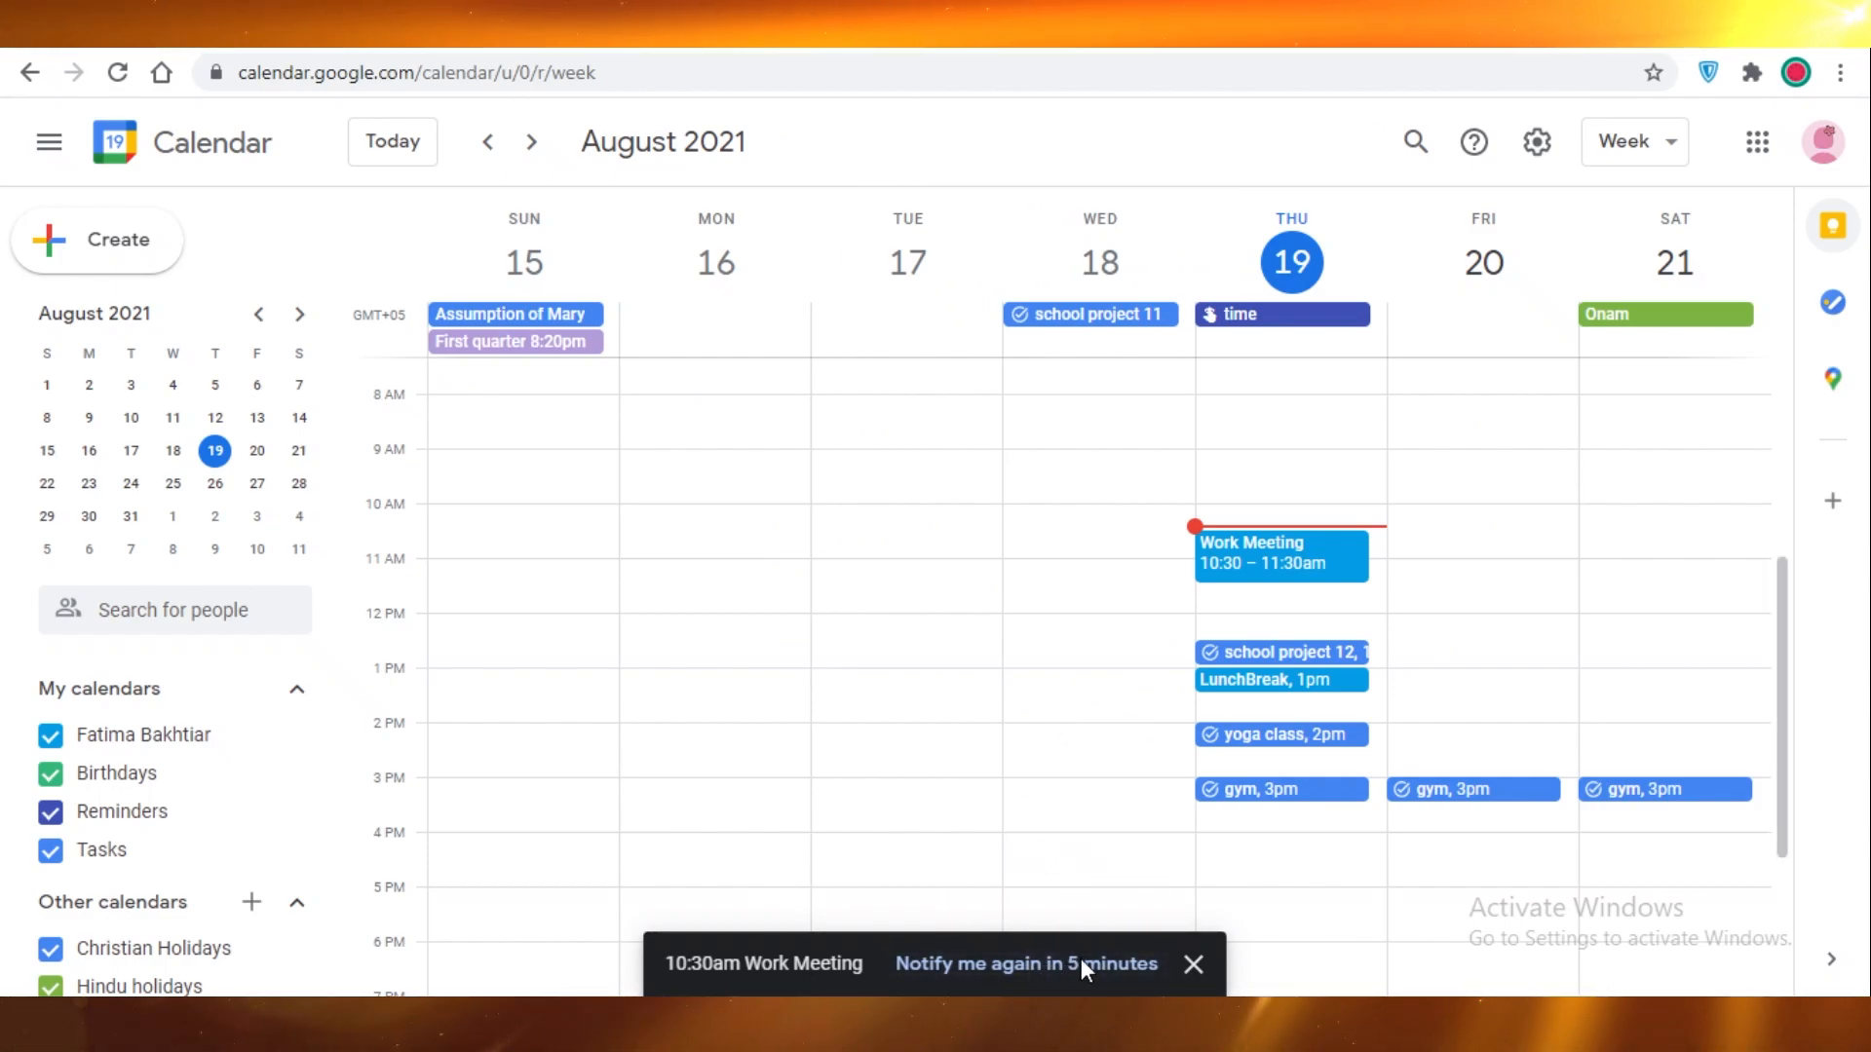
pyautogui.click(1193, 964)
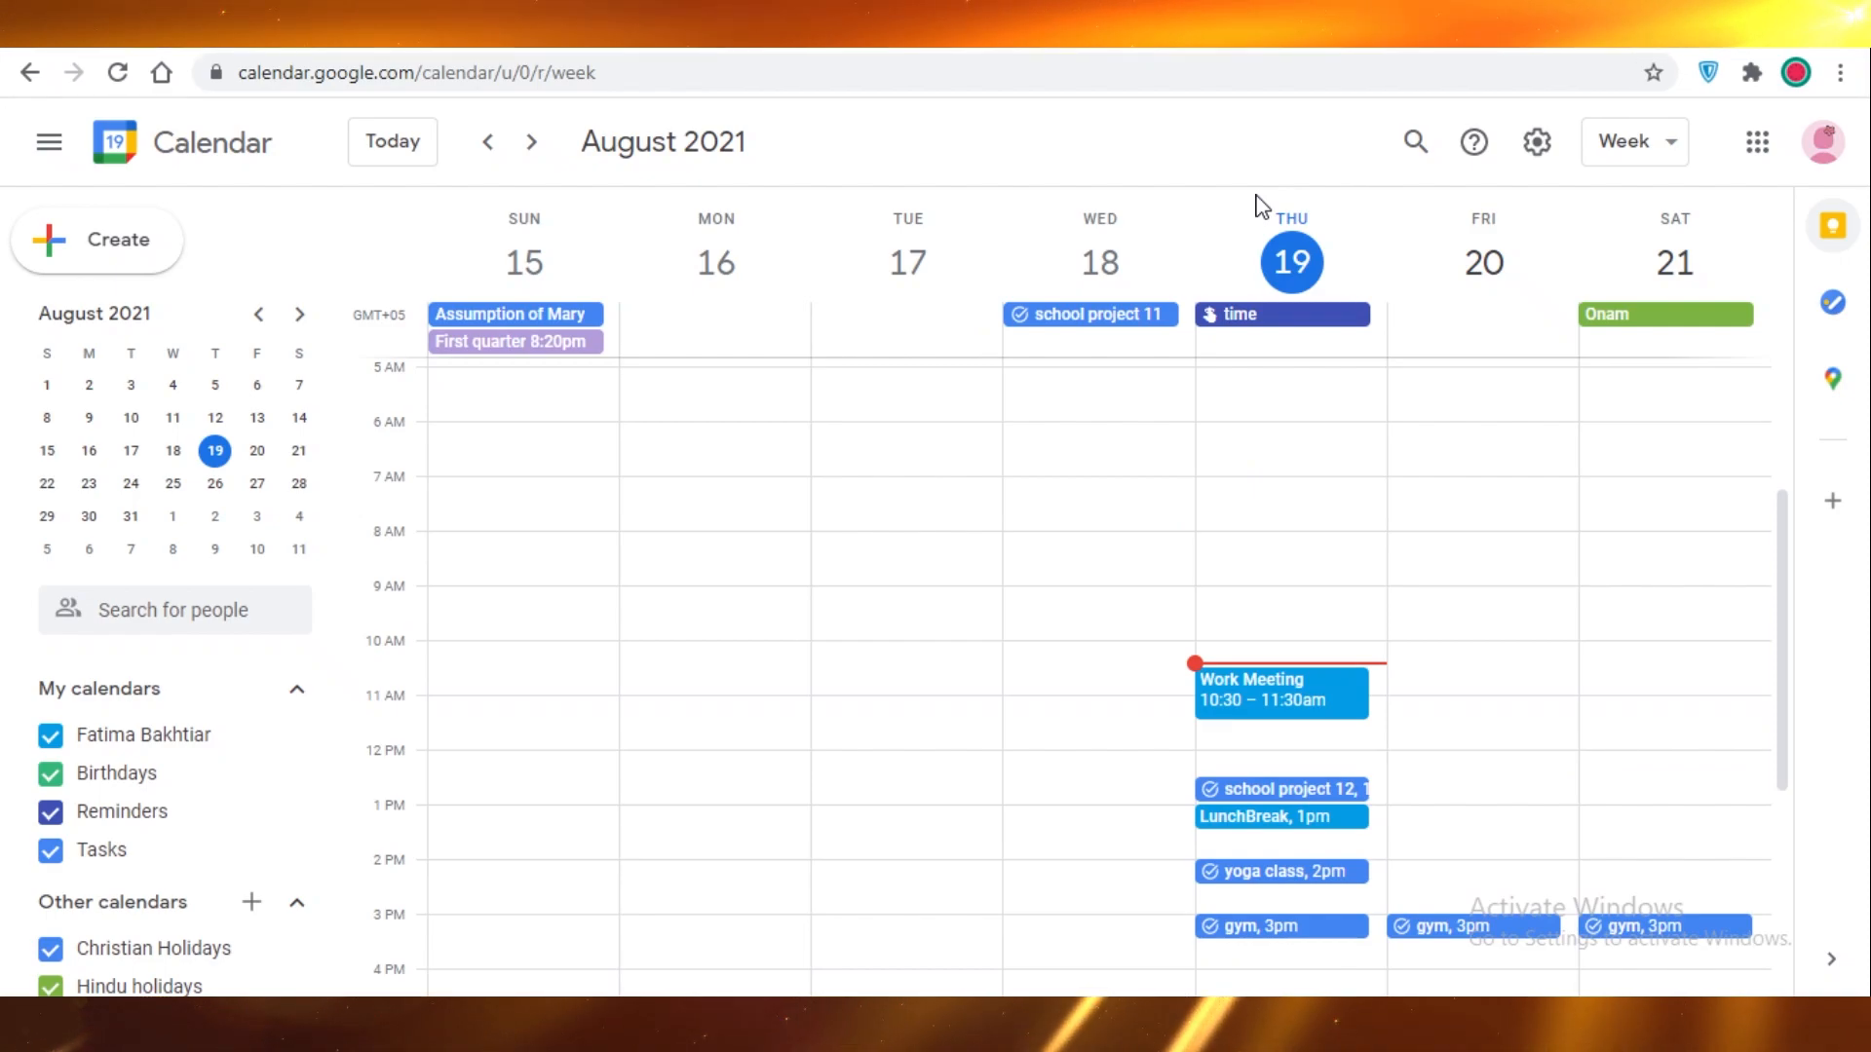